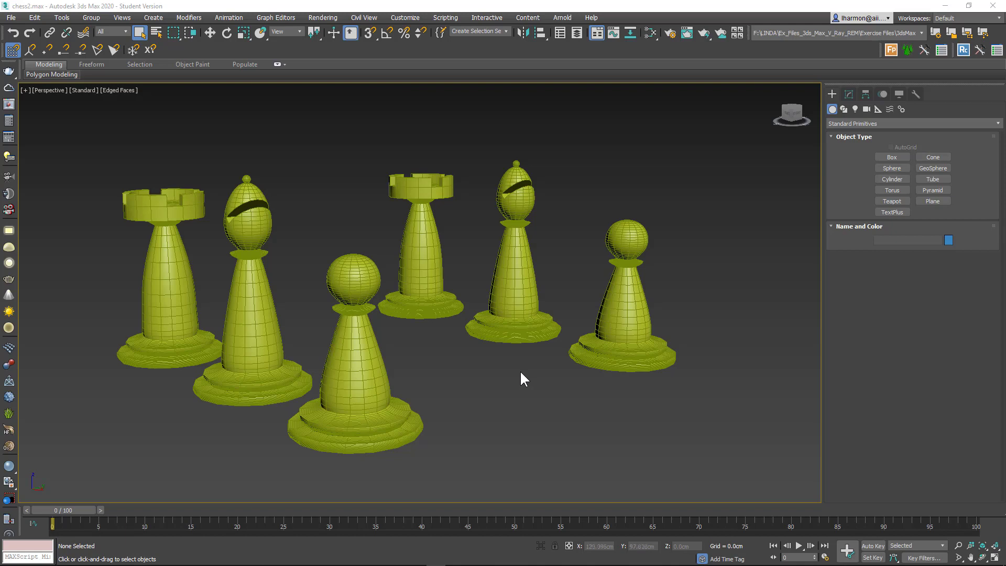
pyautogui.scroll(2, 525, 367)
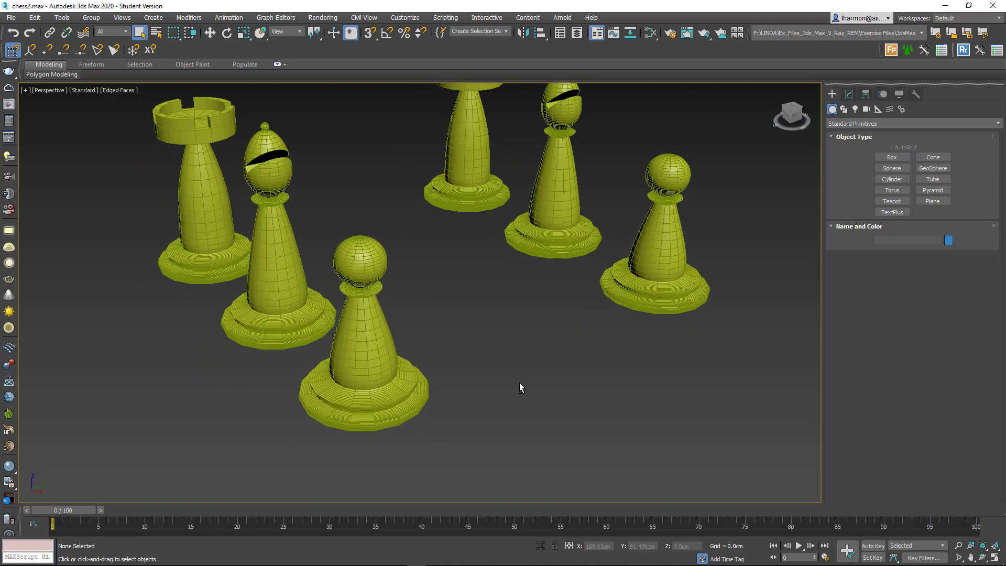
pyautogui.scroll(-5, 498, 297)
pyautogui.moveTo(496, 298); pyautogui.dragTo(443, 342, button='middle')
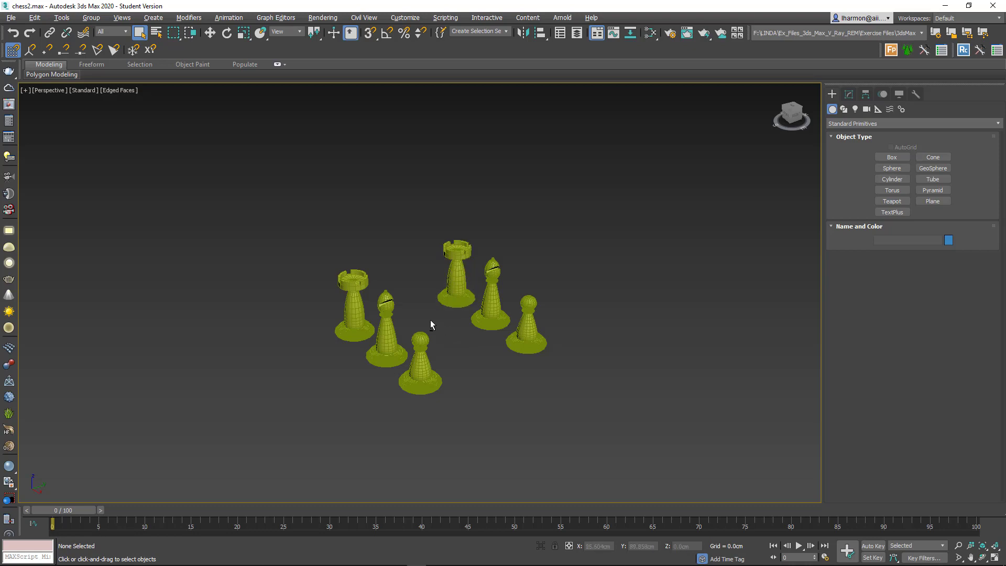
pyautogui.scroll(2, 444, 333)
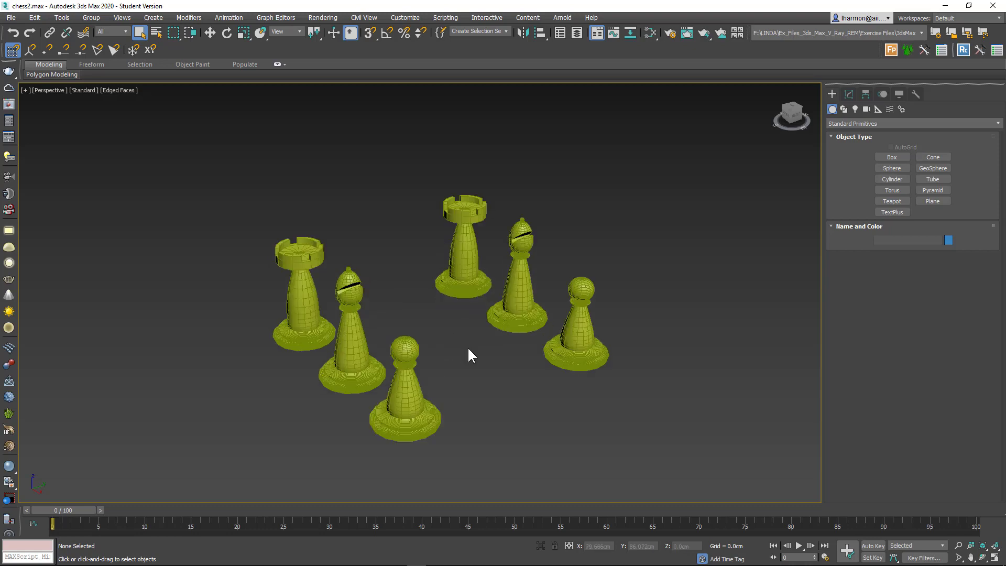
pyautogui.moveTo(469, 350)
pyautogui.keyDown('alt'); pyautogui.mouseDown(button='middle')
pyautogui.moveTo(477, 361)
pyautogui.moveTo(473, 349)
pyautogui.mouseUp(button='middle'); pyautogui.keyUp('alt')
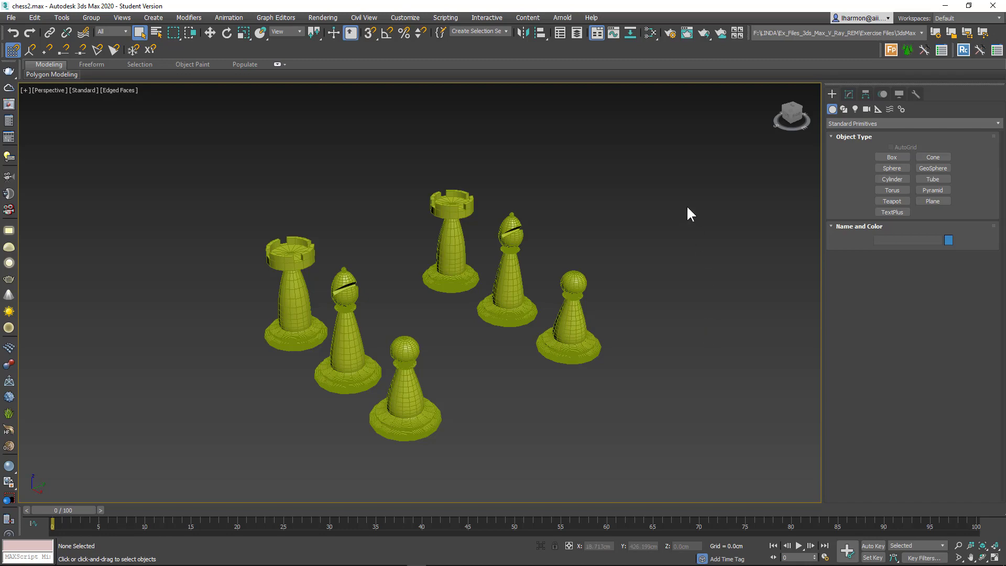
# Open the Slate Material Editor and make its window taller to show more of the material and map list
pyautogui.press('m')
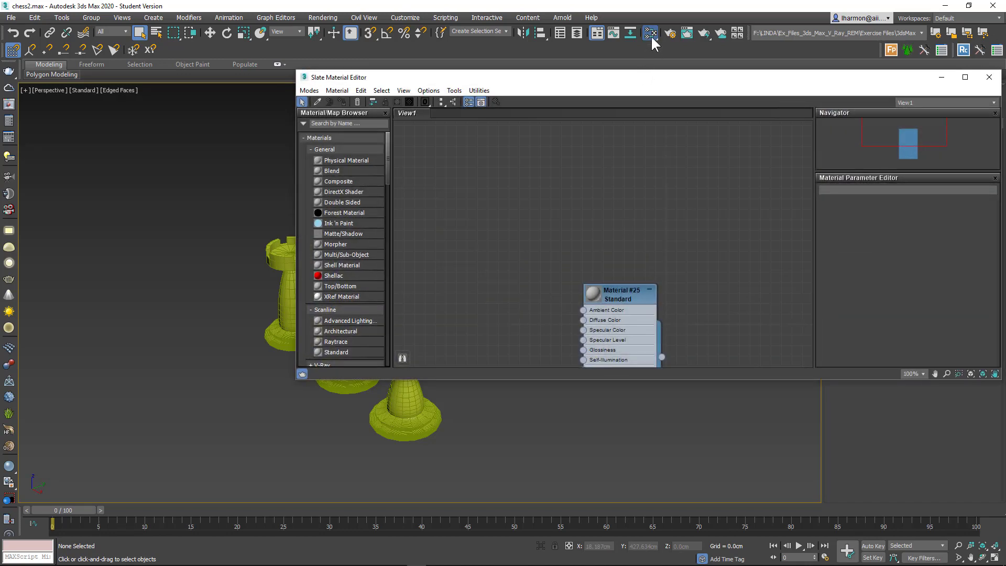
pyautogui.click(651, 35)
pyautogui.click(651, 35)
pyautogui.click(652, 35)
pyautogui.press('m')
pyautogui.moveTo(713, 378); pyautogui.dragTo(707, 490)
pyautogui.scroll(-2, 718, 292)
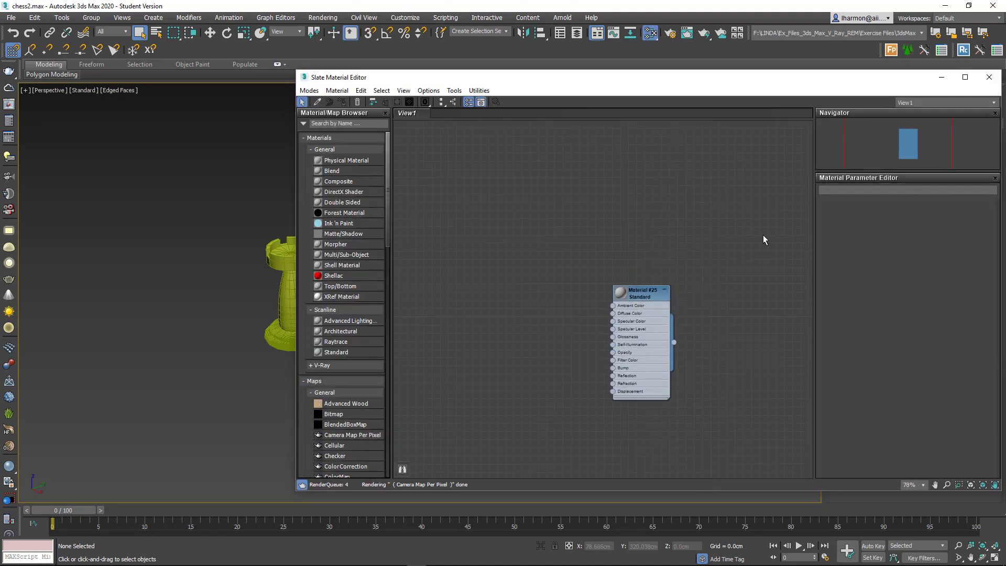
# Narrow the Slate Material Editor window and place it beside the chess pieces so that both rows stay in view
pyautogui.moveTo(819, 79); pyautogui.dragTo(683, 66)
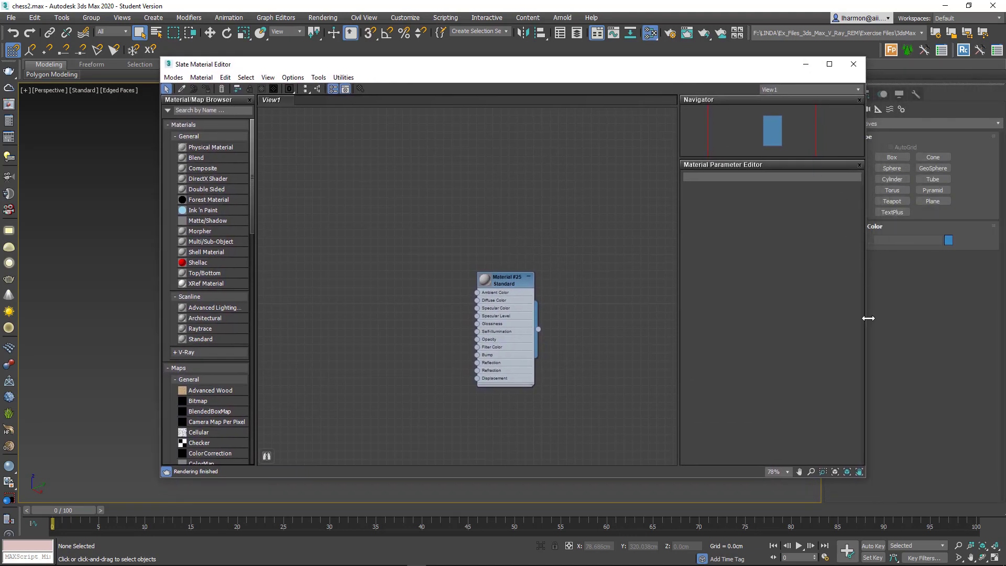
pyautogui.moveTo(869, 318); pyautogui.dragTo(586, 291)
pyautogui.moveTo(393, 63); pyautogui.dragTo(732, 96)
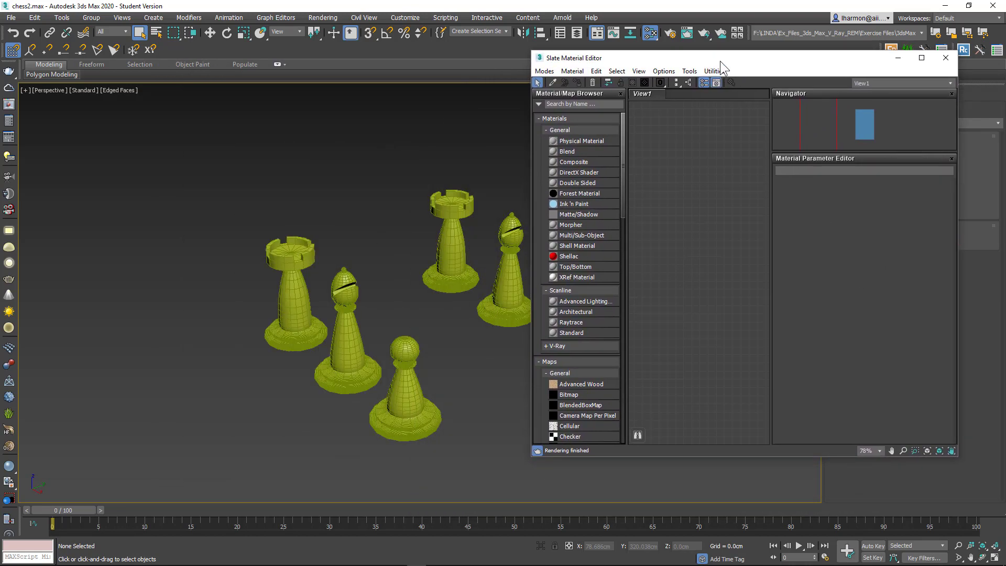
pyautogui.moveTo(720, 60); pyautogui.dragTo(742, 64)
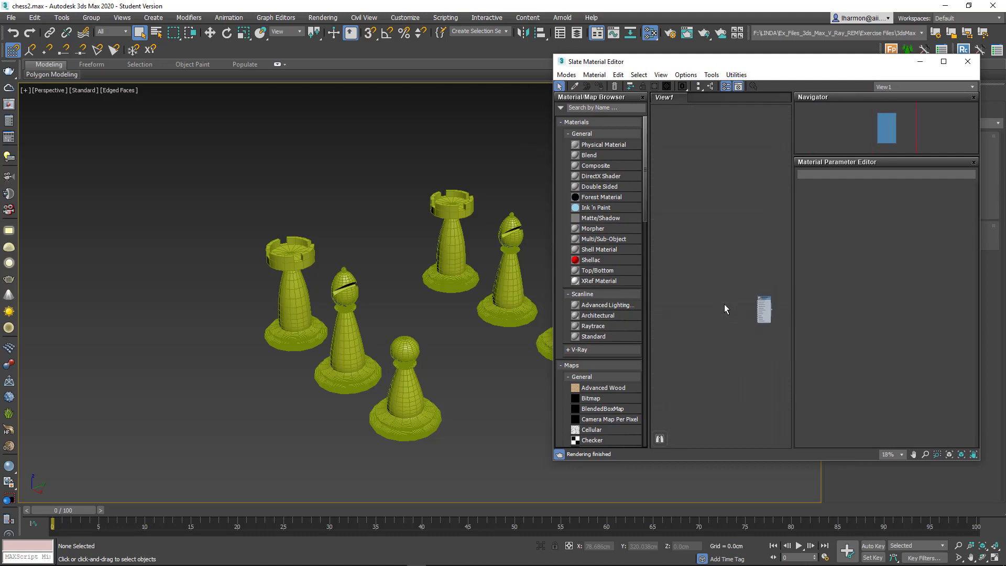
pyautogui.scroll(-5, 763, 306)
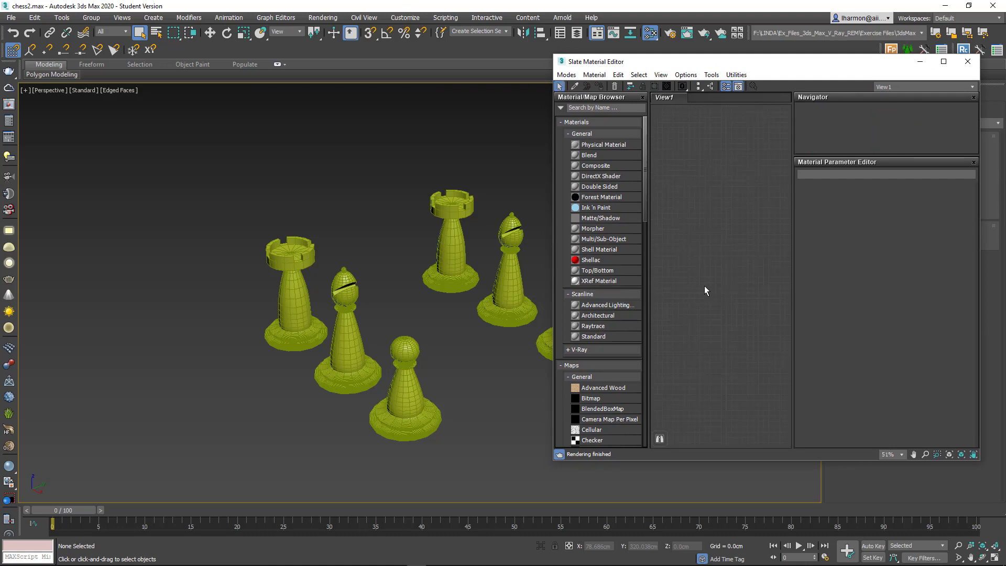
pyautogui.scroll(4, 721, 292)
pyautogui.moveTo(739, 61); pyautogui.dragTo(705, 75)
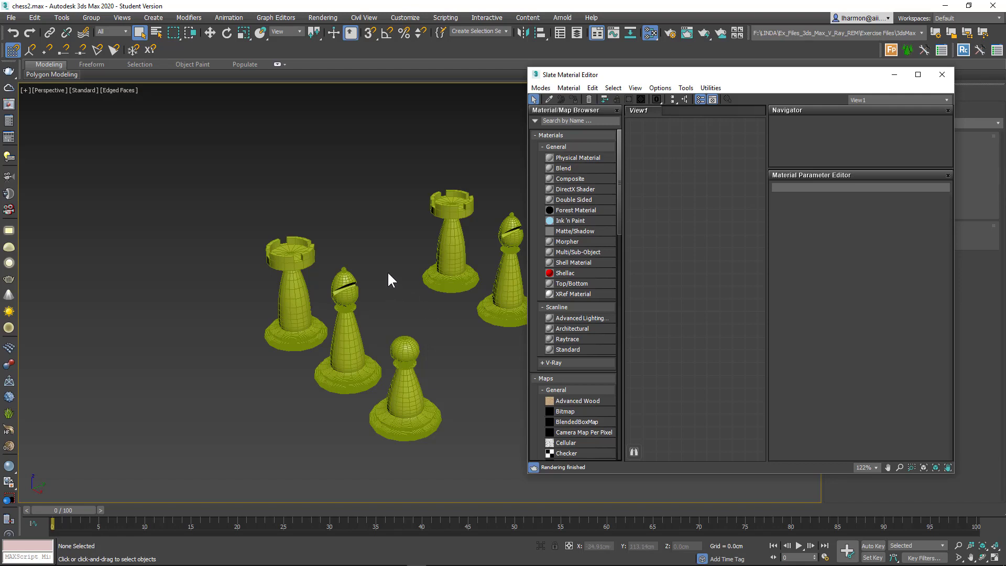
pyautogui.moveTo(426, 333); pyautogui.dragTo(341, 310, button='middle')
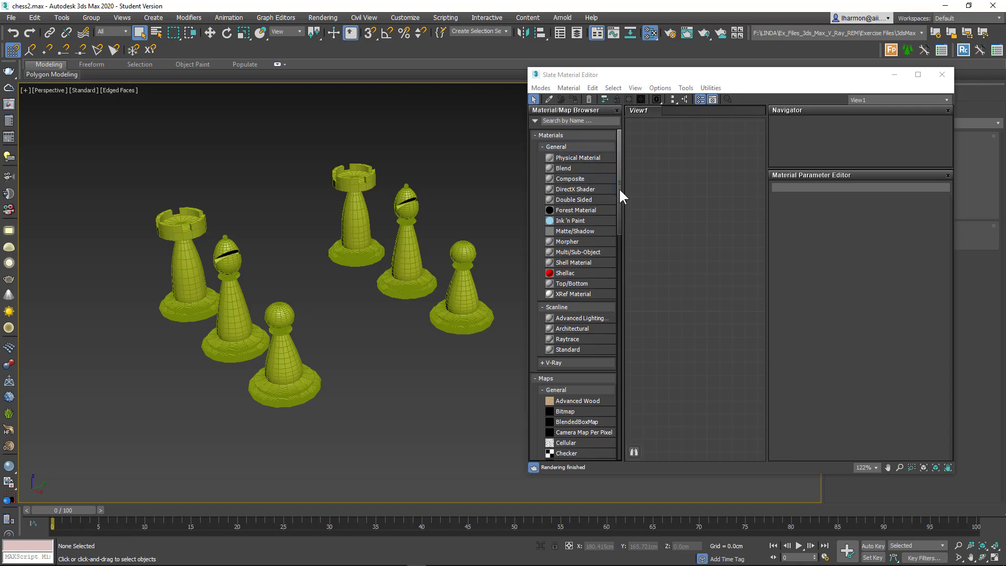
pyautogui.moveTo(620, 191); pyautogui.dragTo(619, 213)
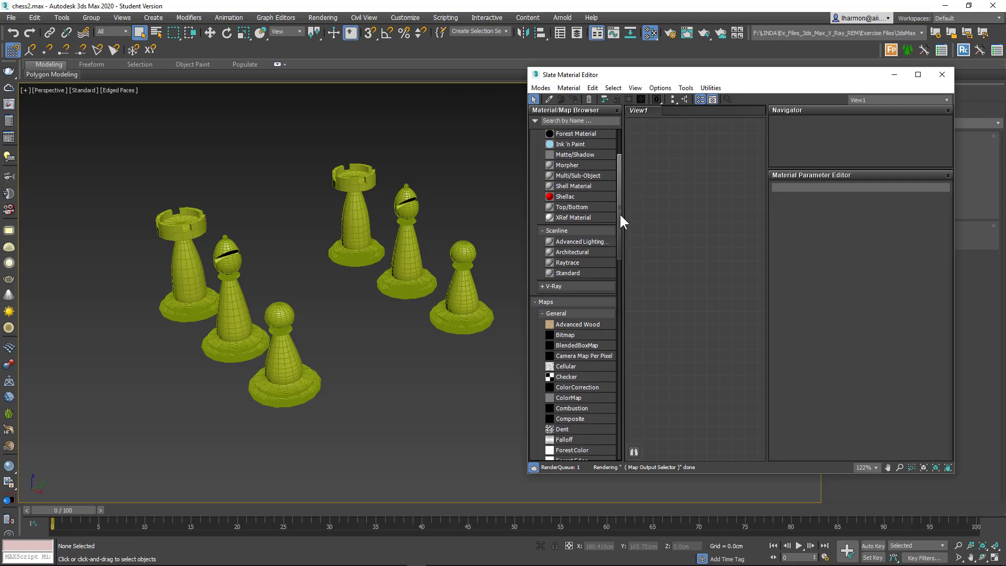
pyautogui.click(544, 288)
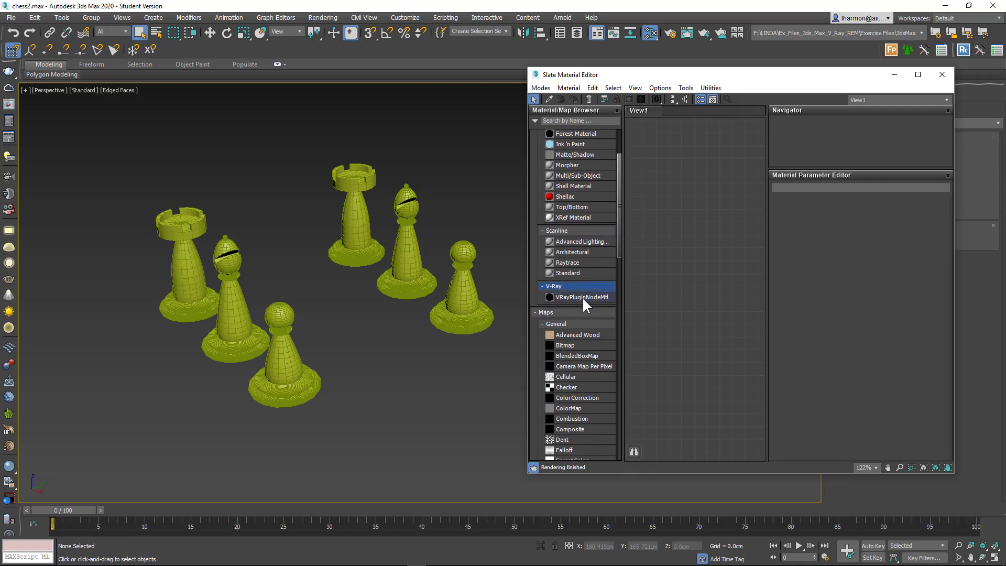
pyautogui.click(544, 287)
pyautogui.moveTo(619, 236); pyautogui.dragTo(619, 195)
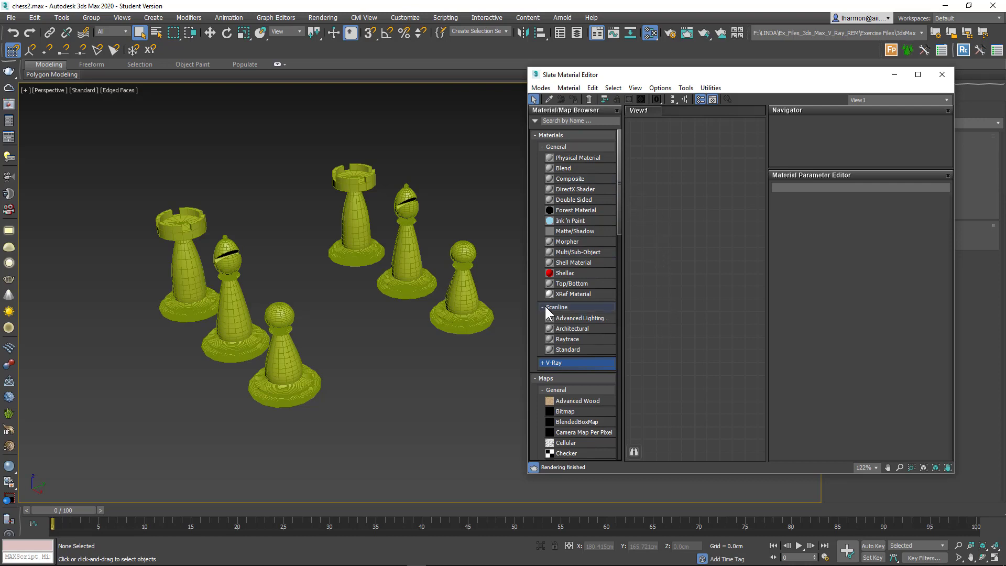
# Add a Scanline Standard material node to the empty node view
pyautogui.click(549, 350)
pyautogui.moveTo(549, 351); pyautogui.dragTo(699, 202)
pyautogui.scroll(-5, 688, 320)
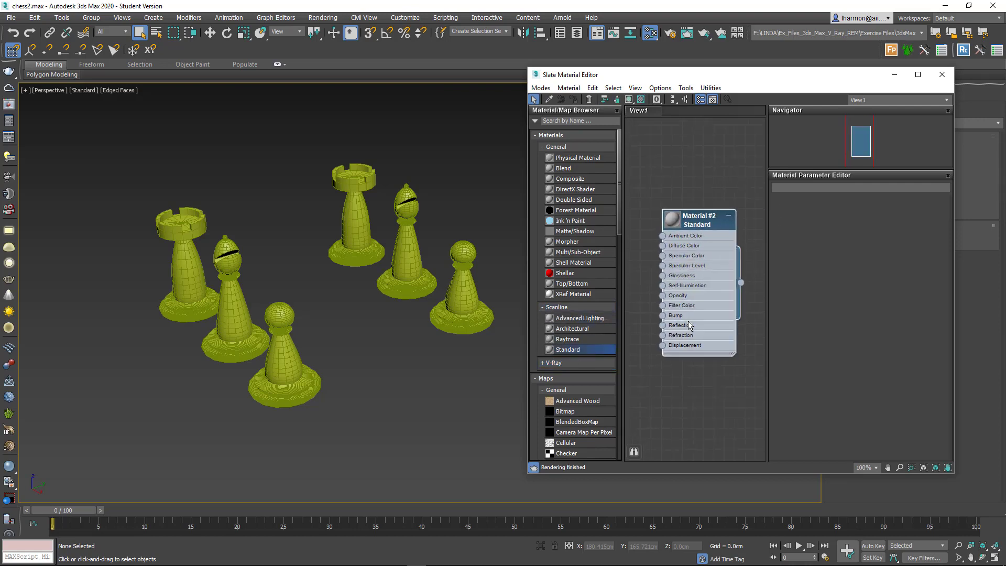
pyautogui.moveTo(674, 337); pyautogui.dragTo(692, 236, button='middle')
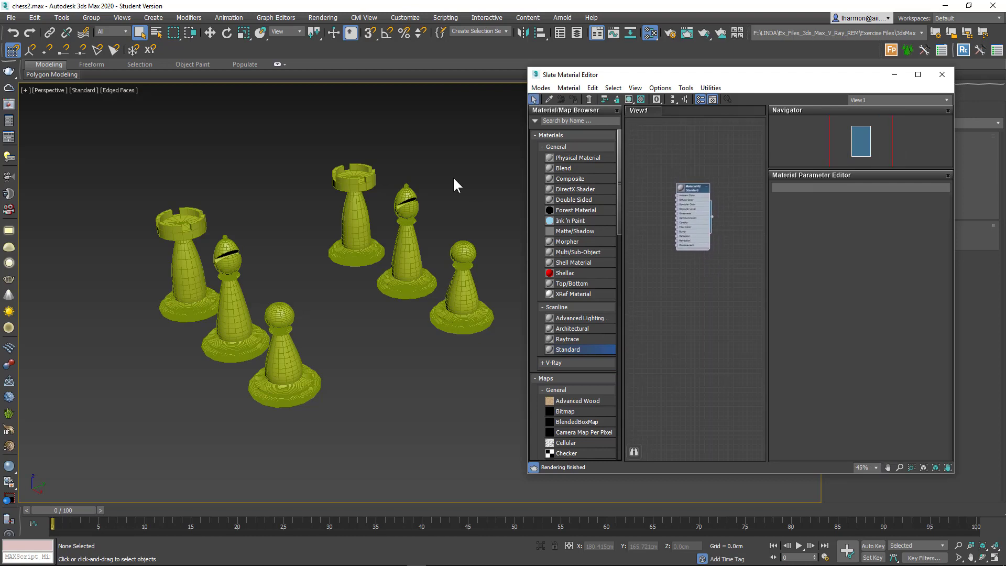
# Select the rook, bishop and pawn nearest the material editor and assign the Standard material to the pawn only with Assign to Object
pyautogui.moveTo(315, 134); pyautogui.dragTo(510, 348)
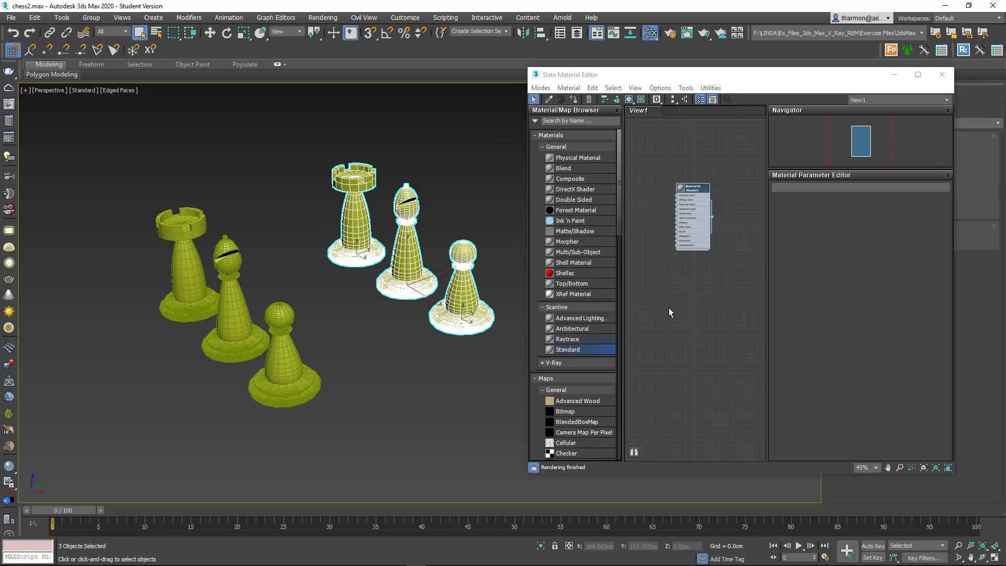
pyautogui.moveTo(713, 216); pyautogui.dragTo(491, 317)
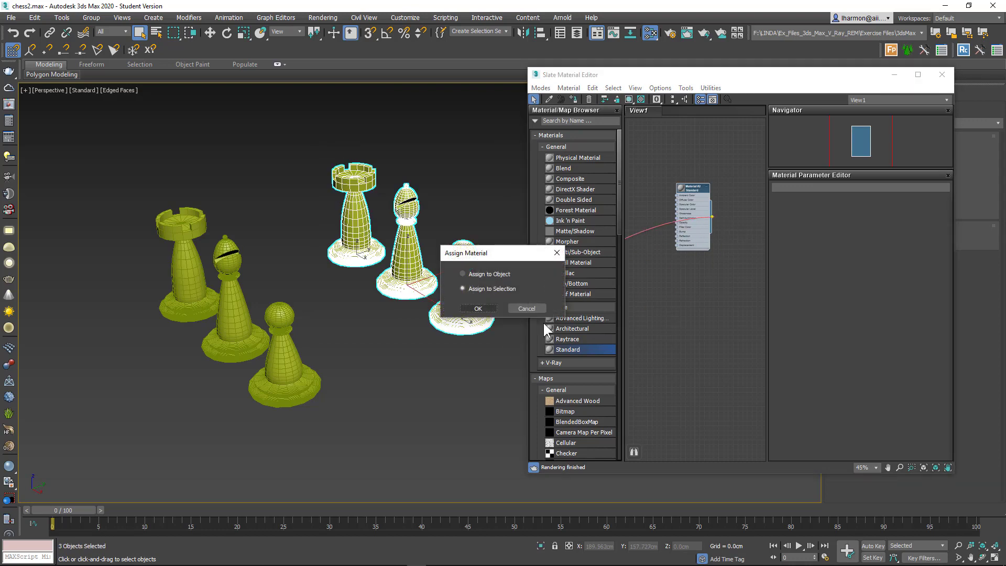
pyautogui.click(463, 274)
pyautogui.click(478, 308)
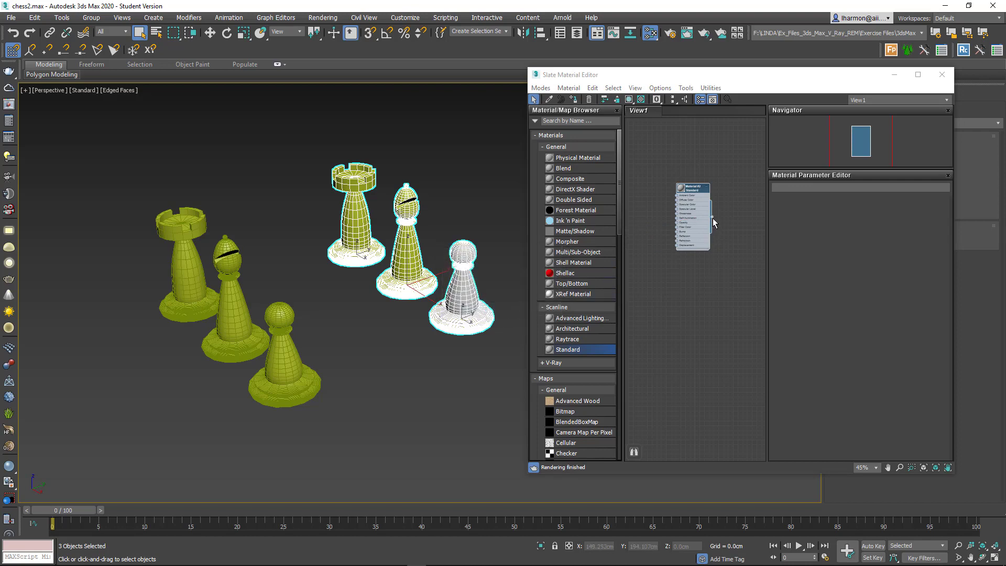
# Assign the Standard material to all three selected chess pieces with Assign to Selection
pyautogui.moveTo(713, 217); pyautogui.dragTo(478, 299)
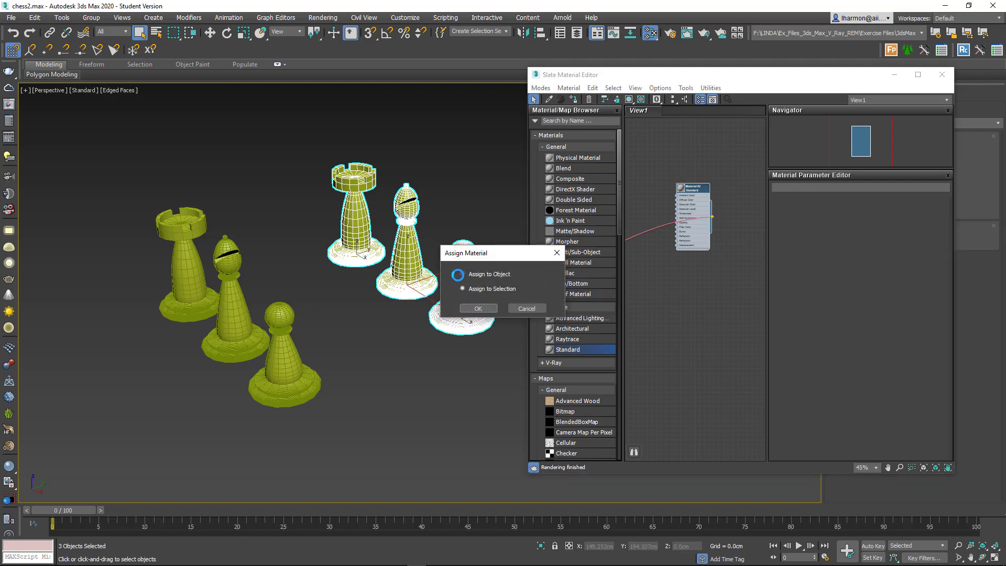
pyautogui.click(478, 309)
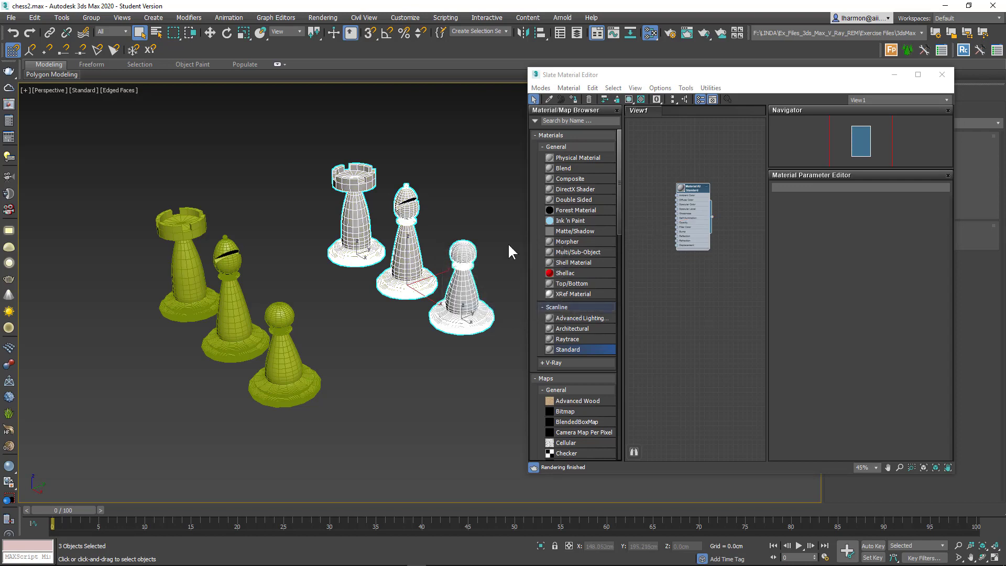
pyautogui.moveTo(428, 241); pyautogui.dragTo(389, 247, button='middle')
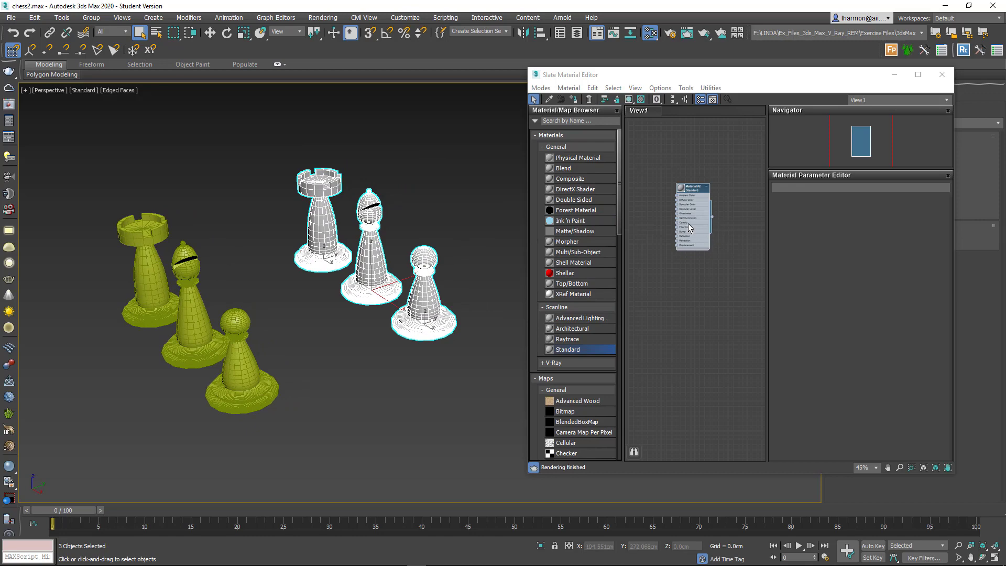
# Open the parameters of Material #2 and deselect the chess pieces to view the grey material up close
pyautogui.doubleClick(693, 189)
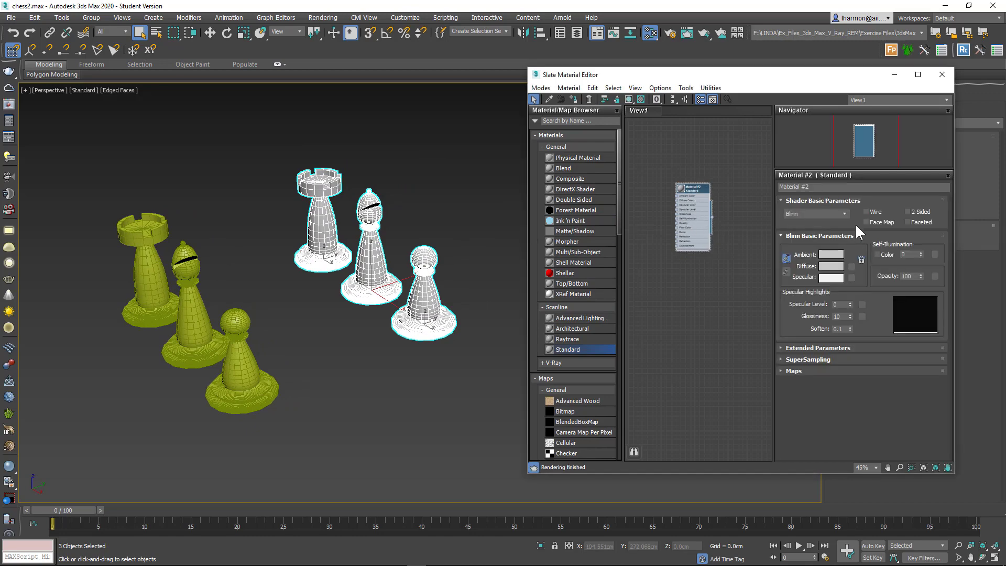
pyautogui.scroll(5, 363, 226)
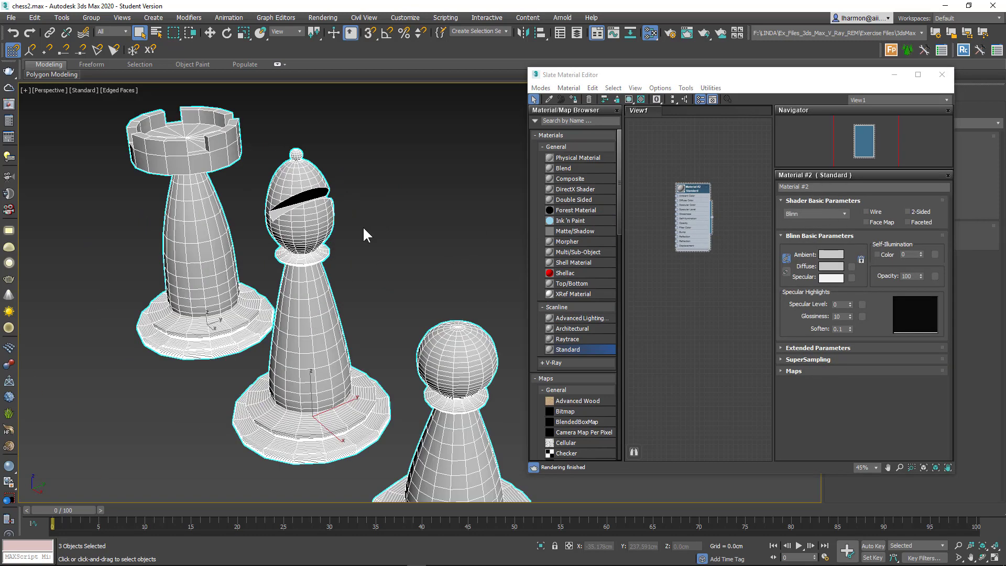
pyautogui.moveTo(359, 237); pyautogui.dragTo(345, 200, button='middle')
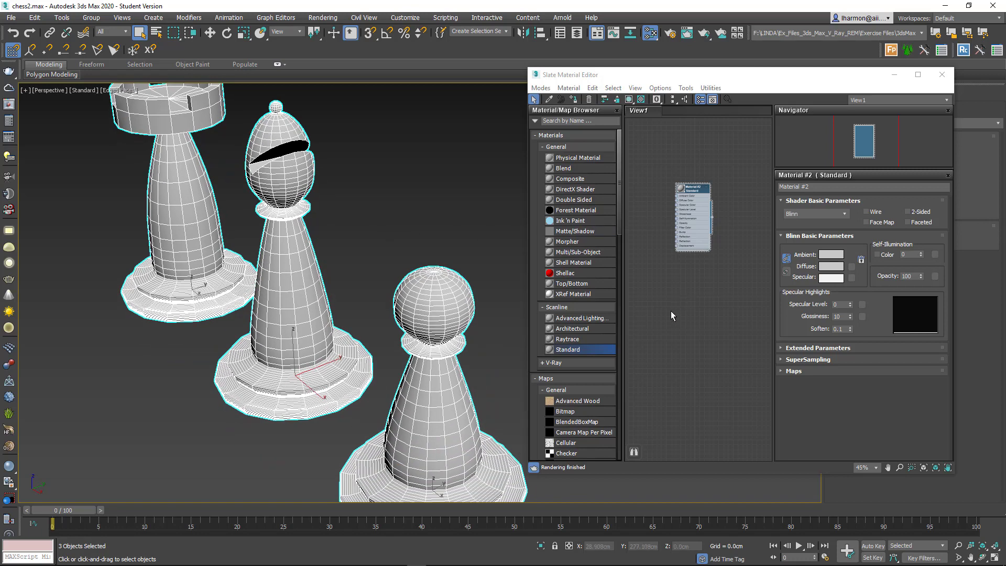
pyautogui.click(511, 351)
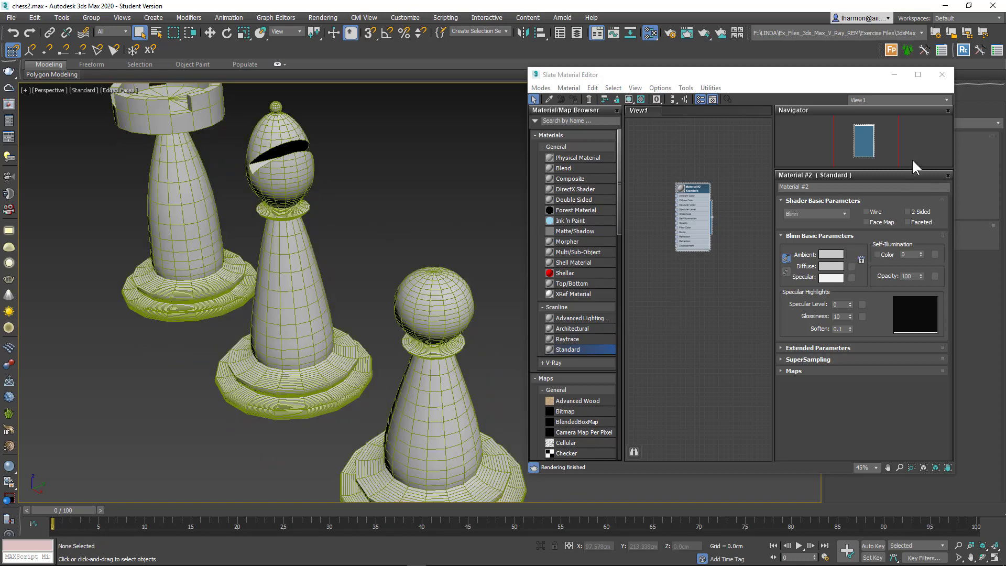
# Select all six chess pieces and set their object color to black, leaving them deselected
pyautogui.moveTo(823, 74); pyautogui.dragTo(719, 253)
pyautogui.moveTo(98, 170); pyautogui.dragTo(420, 453)
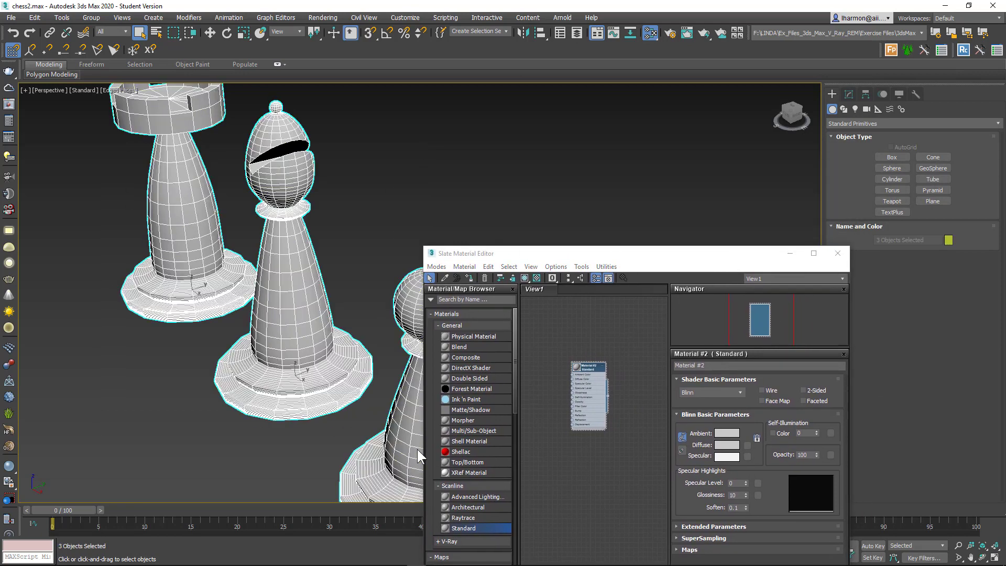
pyautogui.click(849, 95)
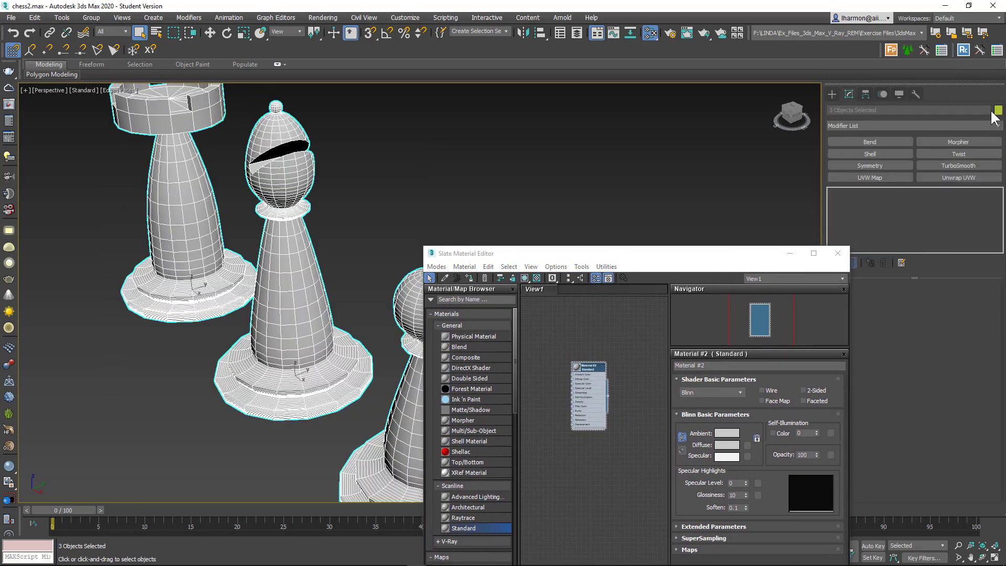
pyautogui.scroll(-5, 254, 335)
pyautogui.moveTo(79, 296); pyautogui.dragTo(313, 428)
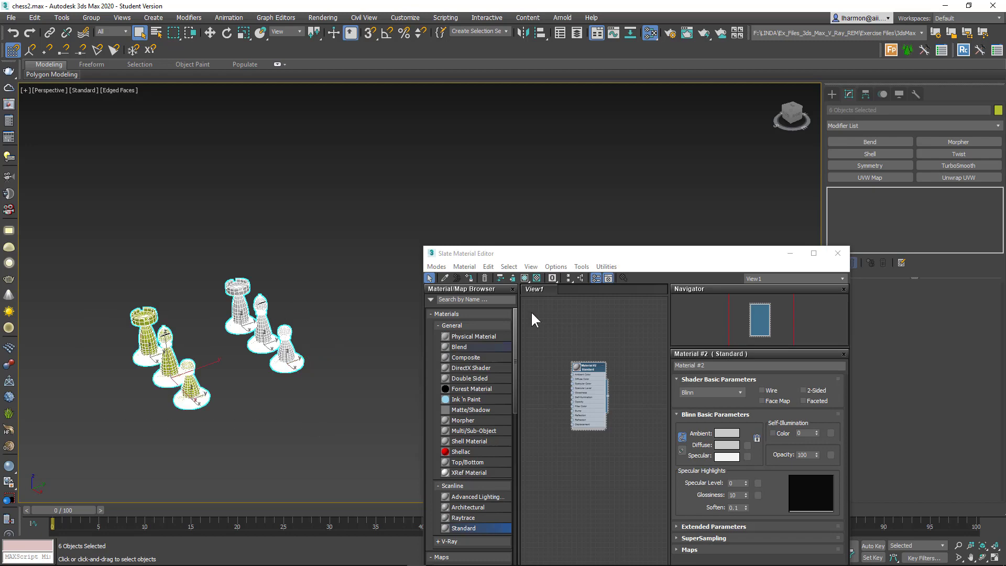
pyautogui.click(998, 111)
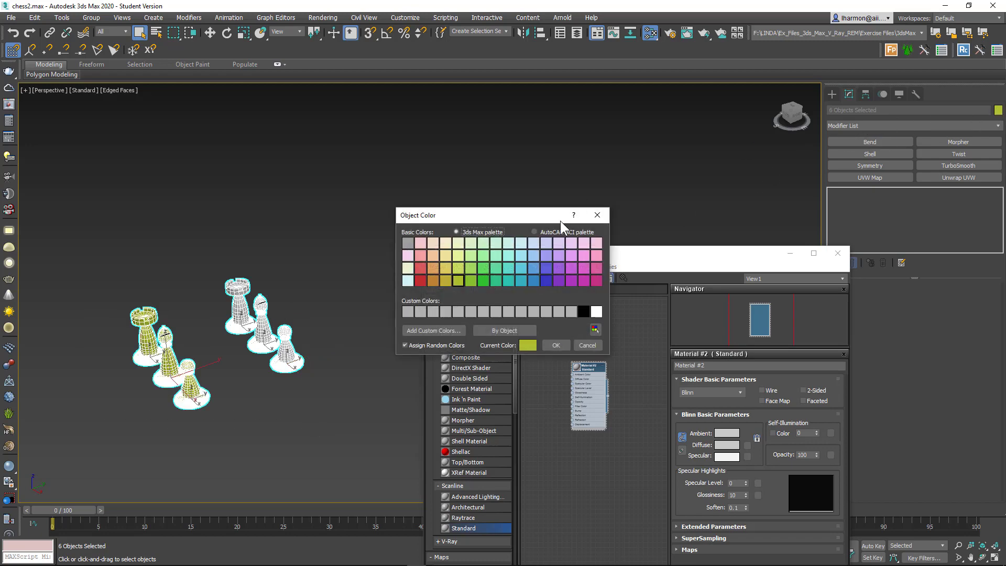
pyautogui.click(584, 312)
pyautogui.click(557, 346)
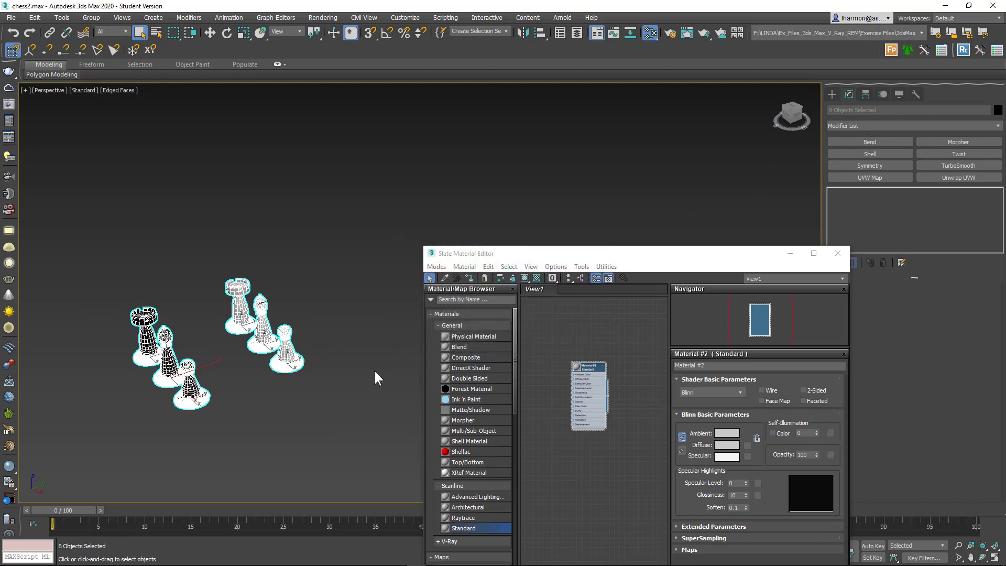
pyautogui.click(343, 371)
# Examine the wireframe and surface colors of both rows of chess pieces from close up and from a distance
pyautogui.scroll(5, 253, 337)
pyautogui.scroll(-8, 382, 162)
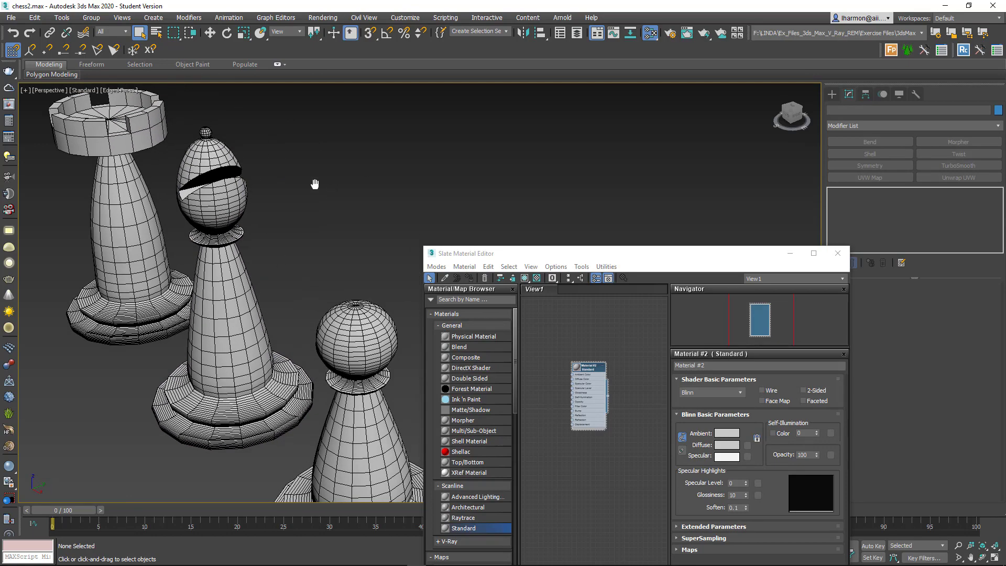
pyautogui.moveTo(177, 249); pyautogui.dragTo(232, 353, button='middle')
pyautogui.scroll(5, 211, 332)
pyautogui.scroll(-4, 290, 295)
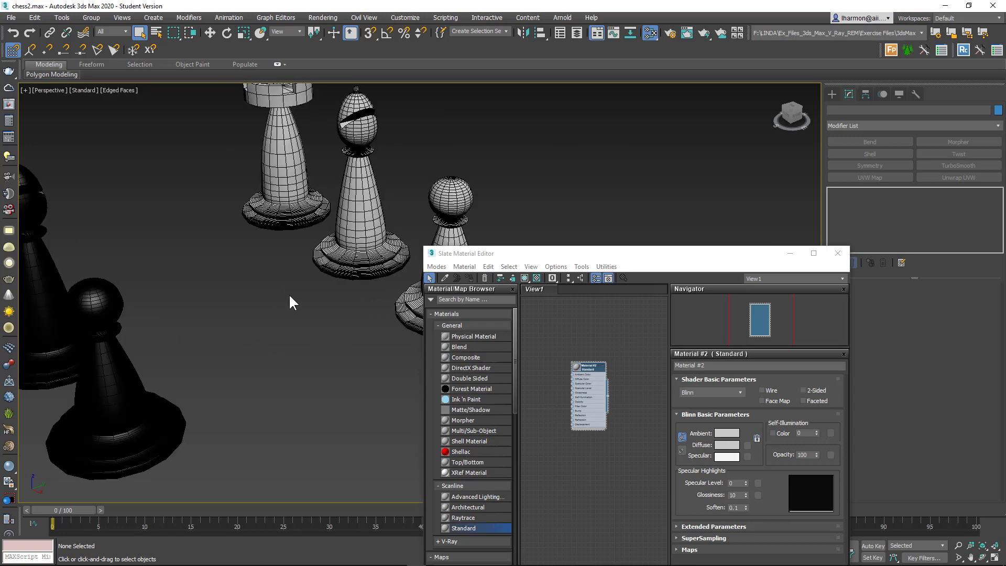
pyautogui.moveTo(289, 295); pyautogui.dragTo(366, 276, button='middle')
pyautogui.scroll(-3, 366, 275)
pyautogui.scroll(-2, 366, 276)
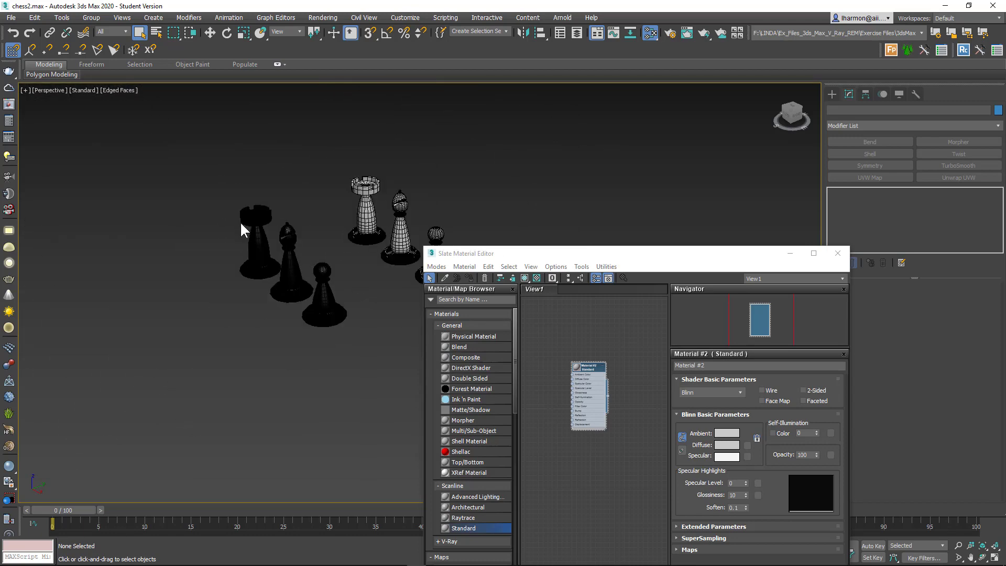
# Set the object color of the three front-row chess pieces to a dark grey with red, green and blue at 17
pyautogui.moveTo(334, 322); pyautogui.dragTo(334, 323)
pyautogui.click(998, 110)
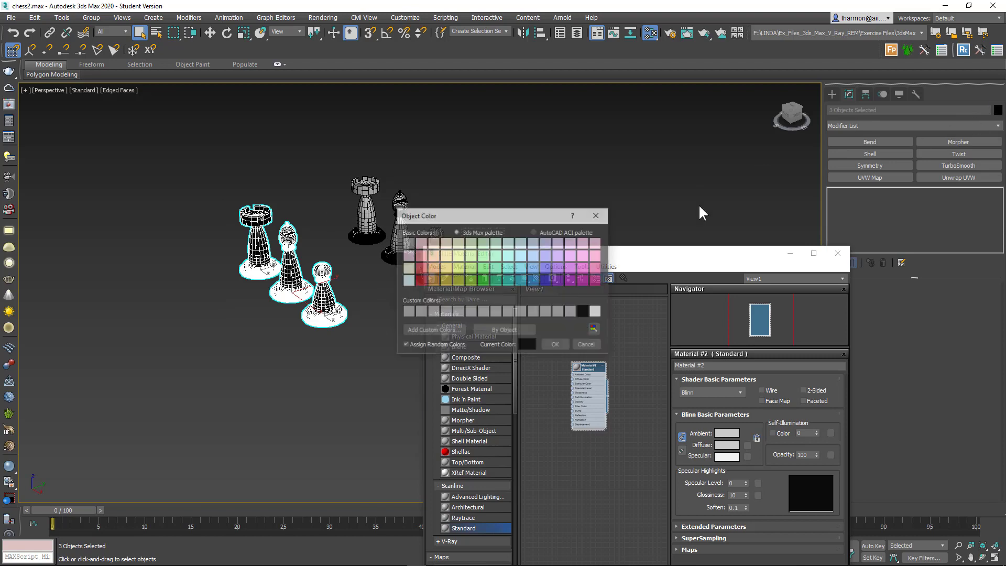
pyautogui.click(412, 246)
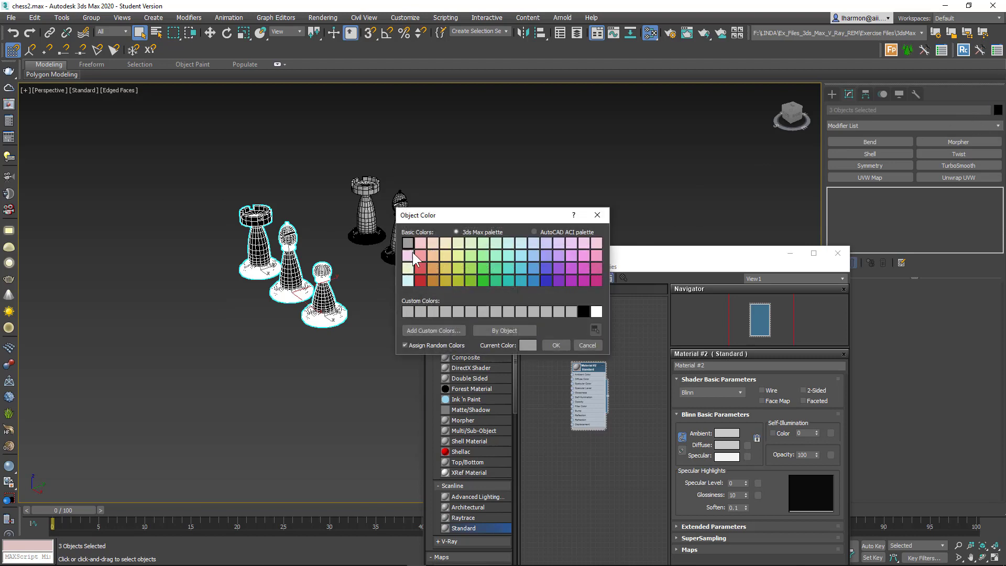
pyautogui.click(526, 345)
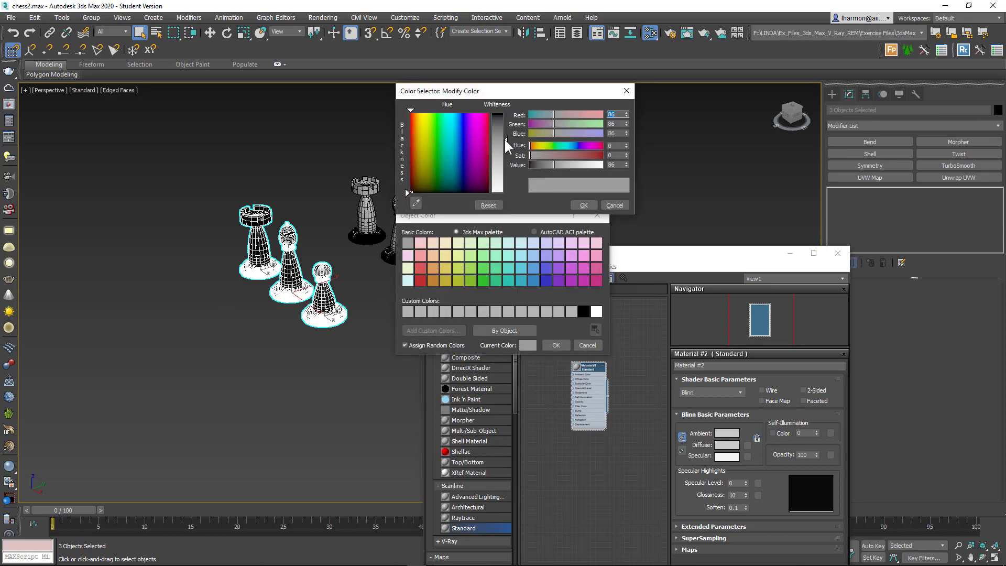
pyautogui.moveTo(506, 139); pyautogui.dragTo(509, 122)
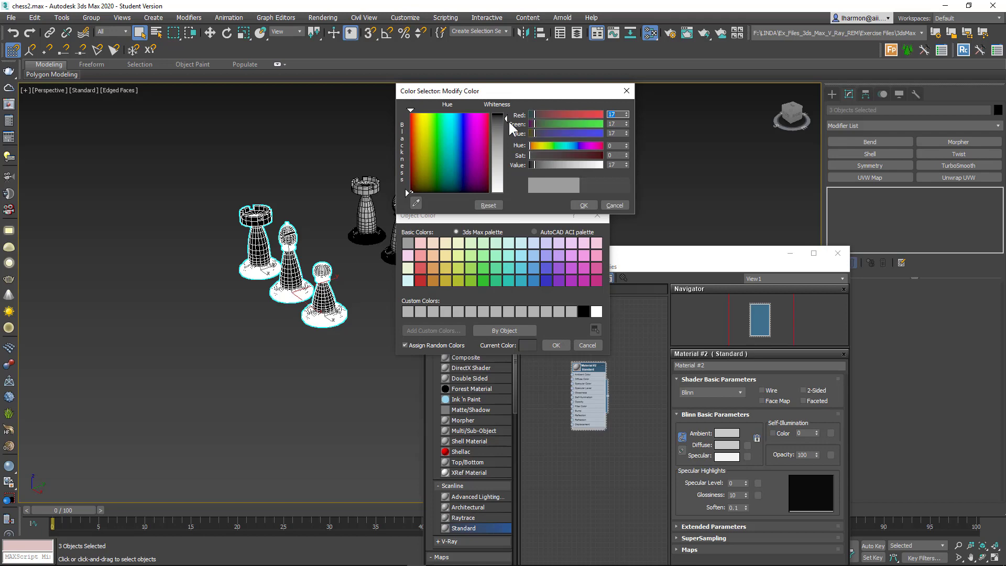
pyautogui.click(584, 205)
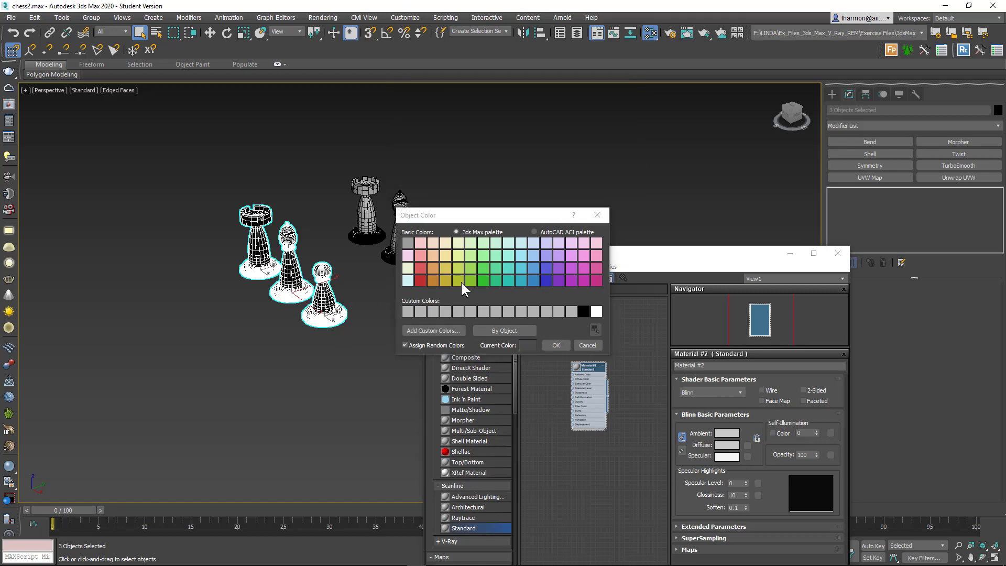
pyautogui.click(550, 346)
# Deselect the chess pieces and examine the front row's wireframe and surface colors from close up and from a distance
pyautogui.scroll(6, 337, 333)
pyautogui.click(387, 204)
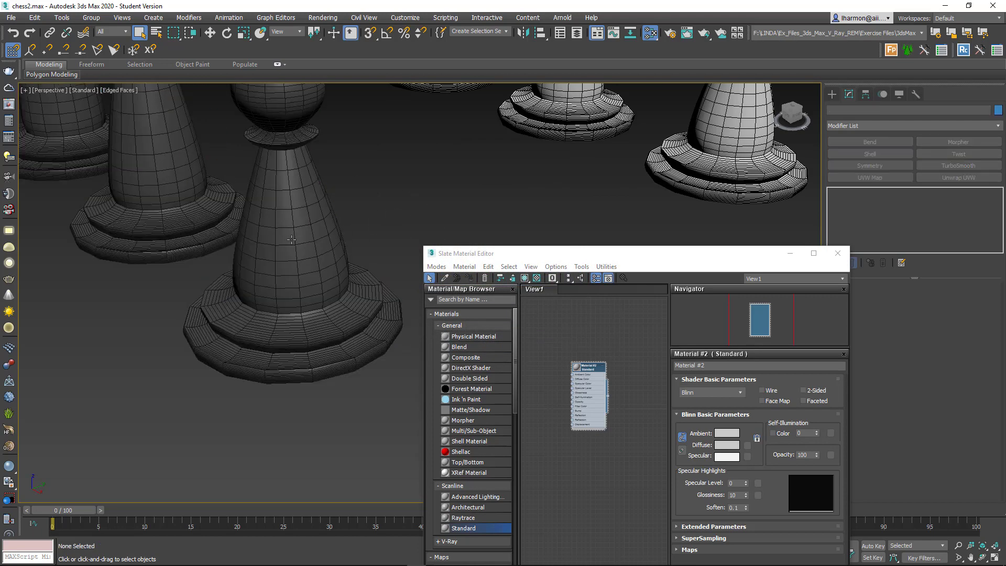
pyautogui.moveTo(412, 181); pyautogui.dragTo(391, 250, button='middle')
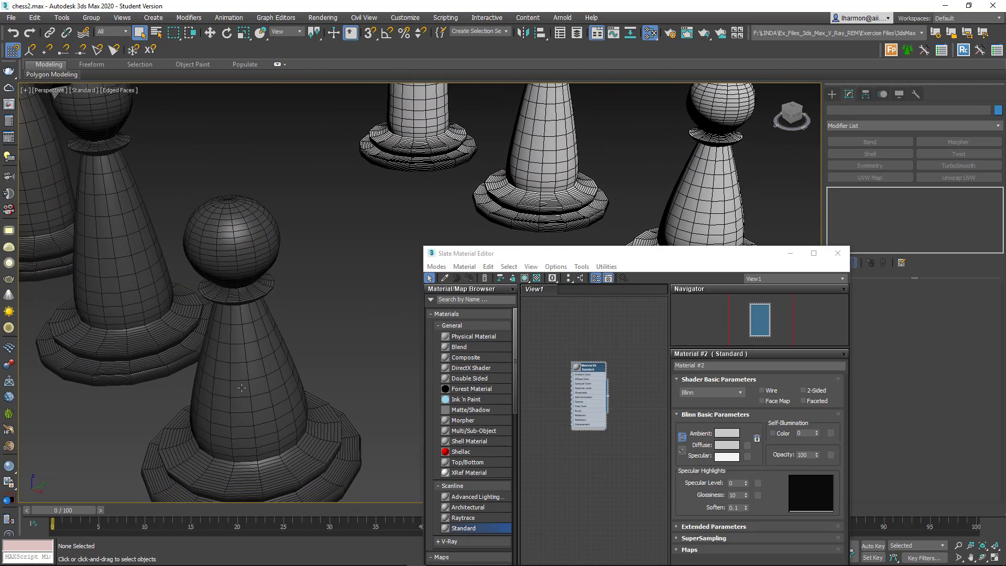
pyautogui.scroll(-6, 241, 388)
pyautogui.keyDown('alt'); pyautogui.moveTo(330, 328); pyautogui.dragTo(311, 305, button='middle'); pyautogui.keyUp('alt')
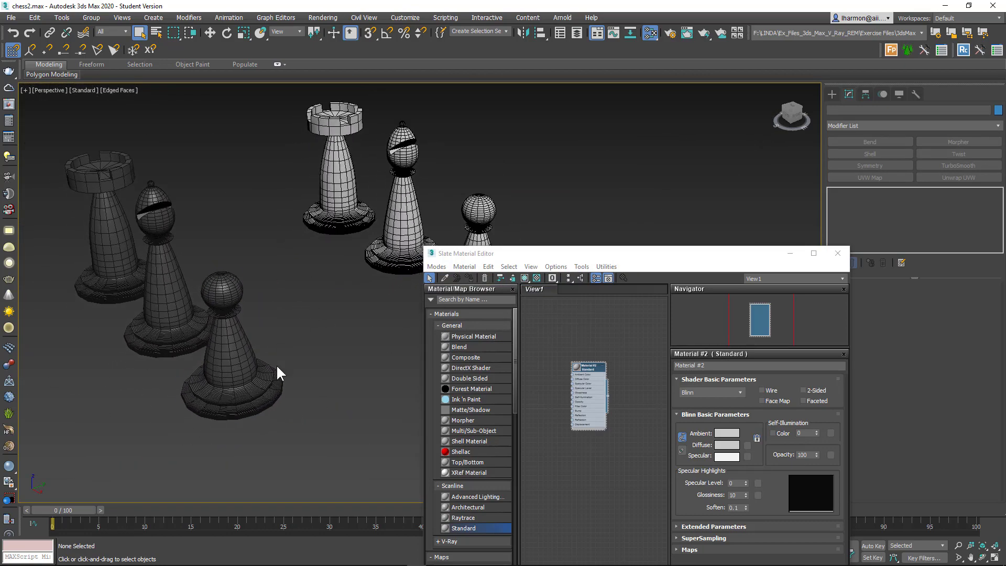
pyautogui.scroll(7, 220, 374)
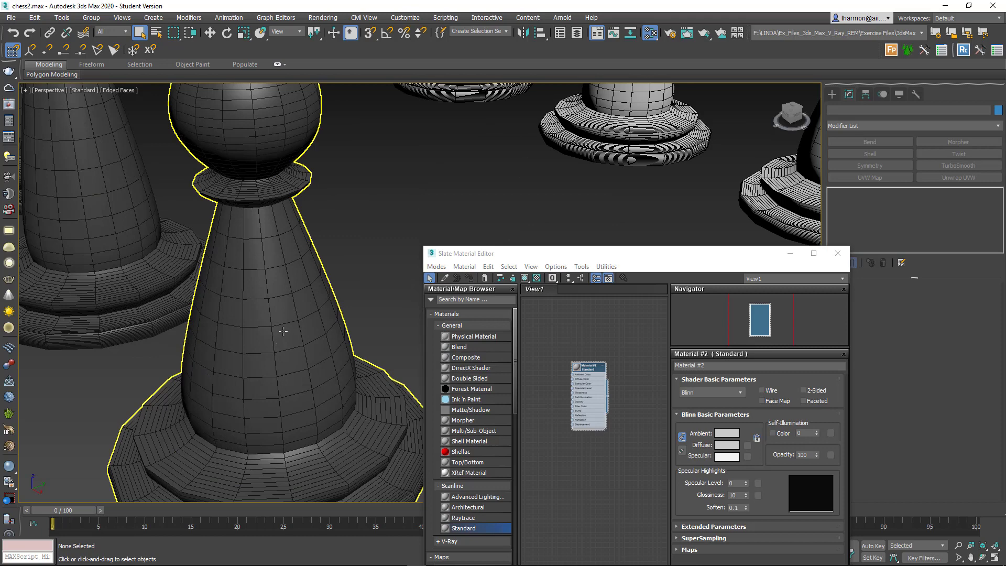
pyautogui.scroll(-7, 321, 353)
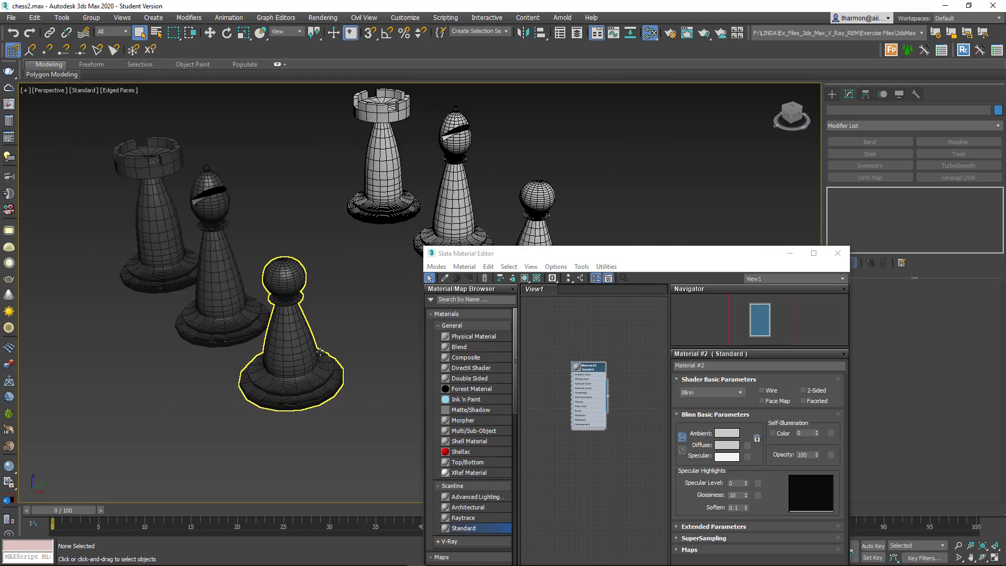
pyautogui.moveTo(320, 352); pyautogui.dragTo(285, 341, button='middle')
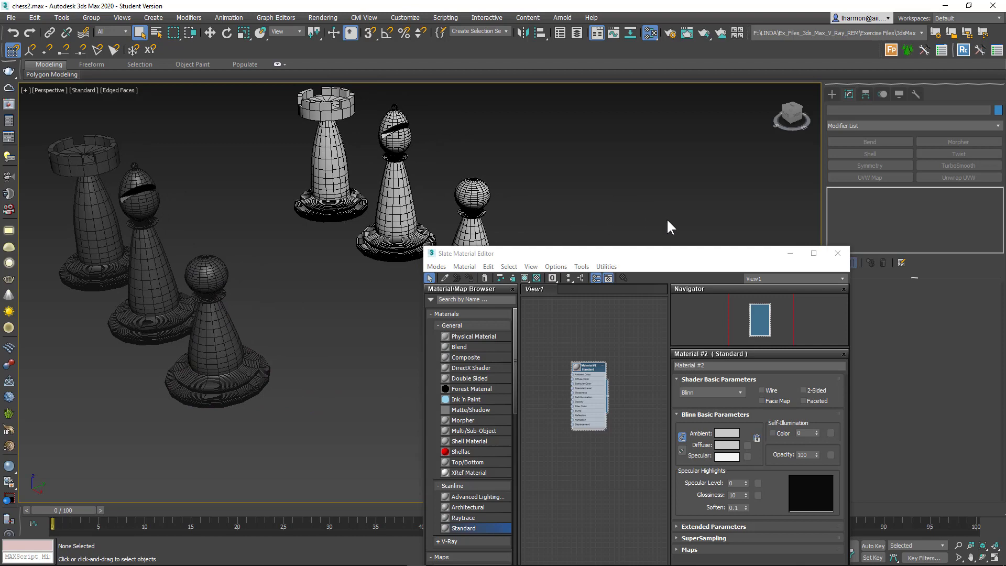
# Set the diffuse color of Material #2 to a light grey with a value of 221
pyautogui.moveTo(588, 254); pyautogui.dragTo(671, 127)
pyautogui.click(808, 318)
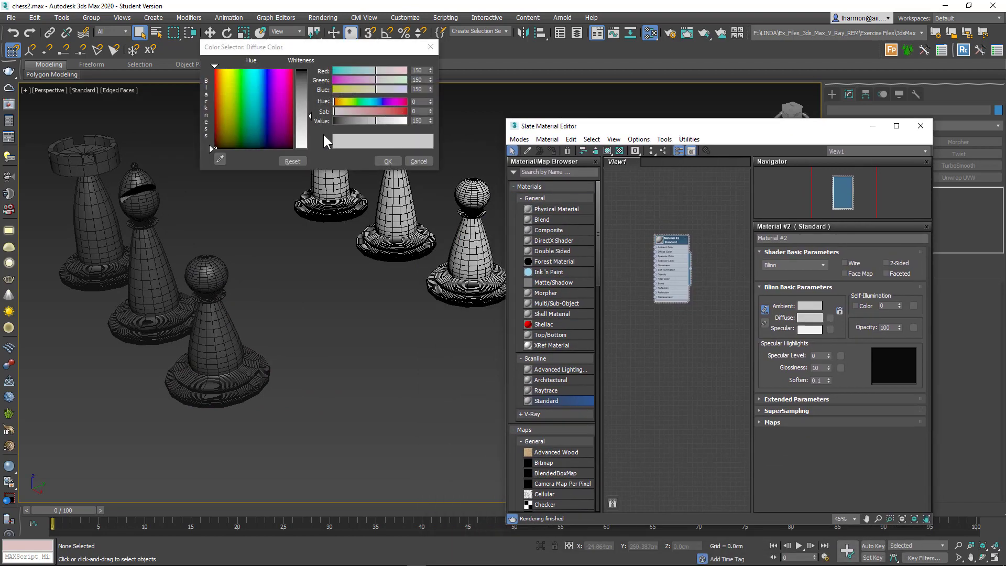
pyautogui.moveTo(310, 116); pyautogui.dragTo(310, 138)
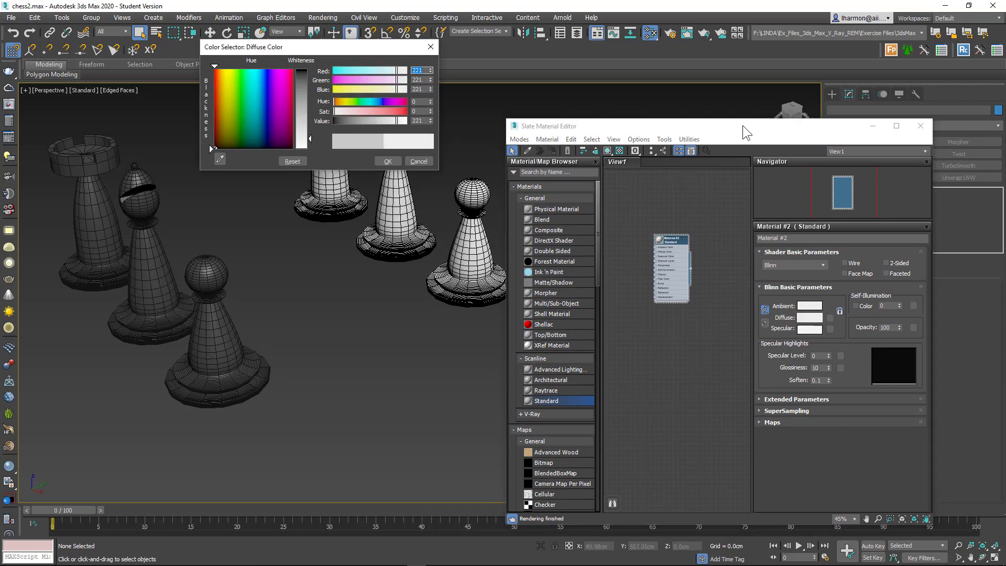
# Move the material editor aside and select the three light chess pieces in the back row
pyautogui.moveTo(744, 127); pyautogui.dragTo(754, 150)
pyautogui.moveTo(414, 249); pyautogui.dragTo(364, 320, button='middle')
pyautogui.moveTo(212, 220); pyautogui.dragTo(440, 386)
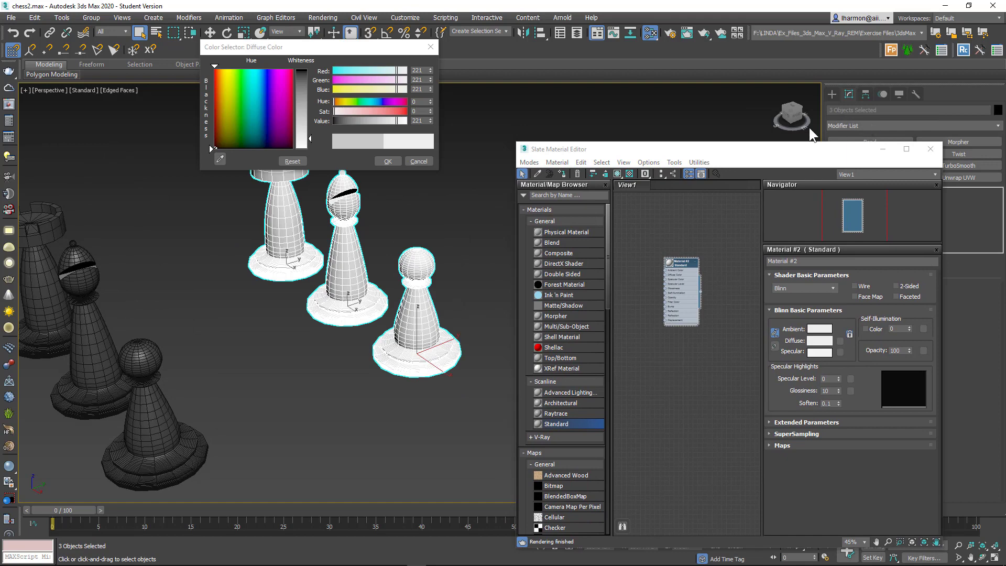
# View the object names in the Select From Scene list and close it without changing the selection
pyautogui.click(156, 33)
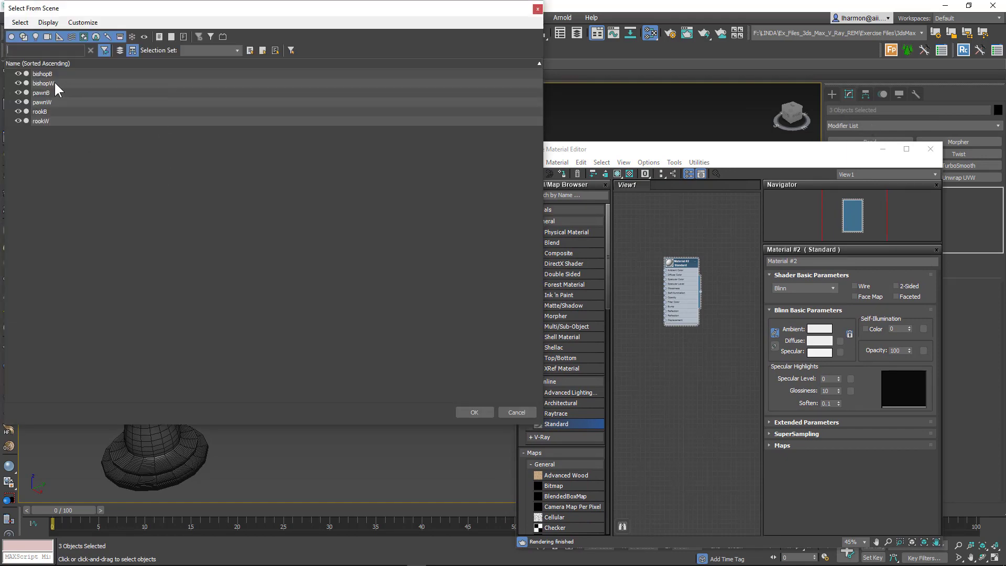
pyautogui.moveTo(412, 12); pyautogui.dragTo(425, 42)
pyautogui.click(551, 40)
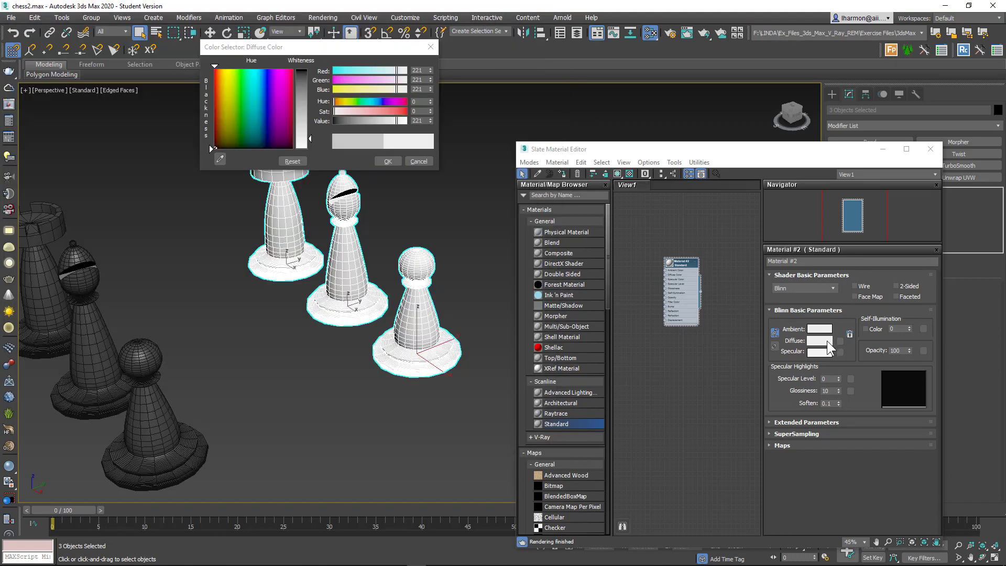
# Brighten the diffuse color of Material #2 to a near-white value of 248 and confirm it
pyautogui.click(827, 341)
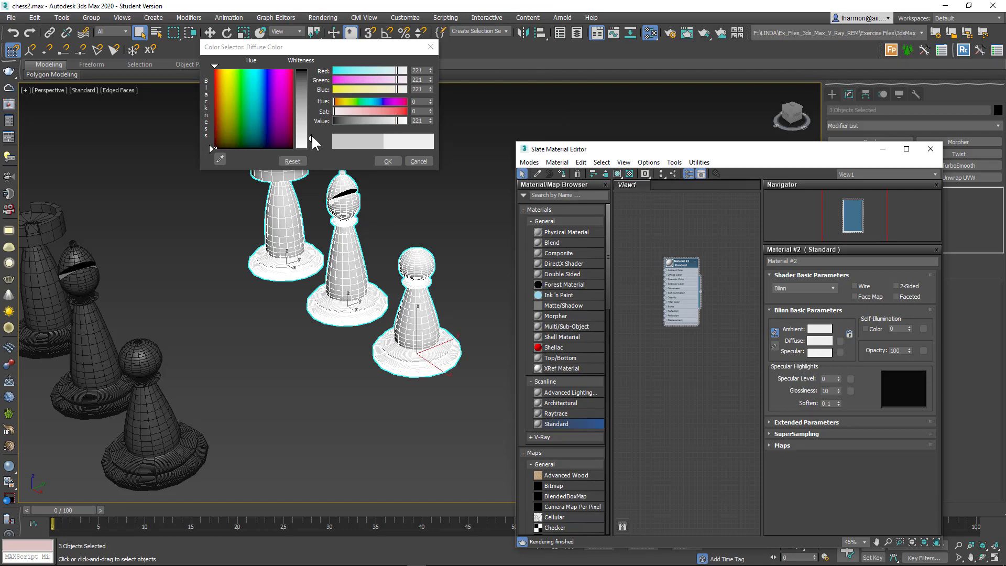
pyautogui.moveTo(310, 138); pyautogui.dragTo(310, 146)
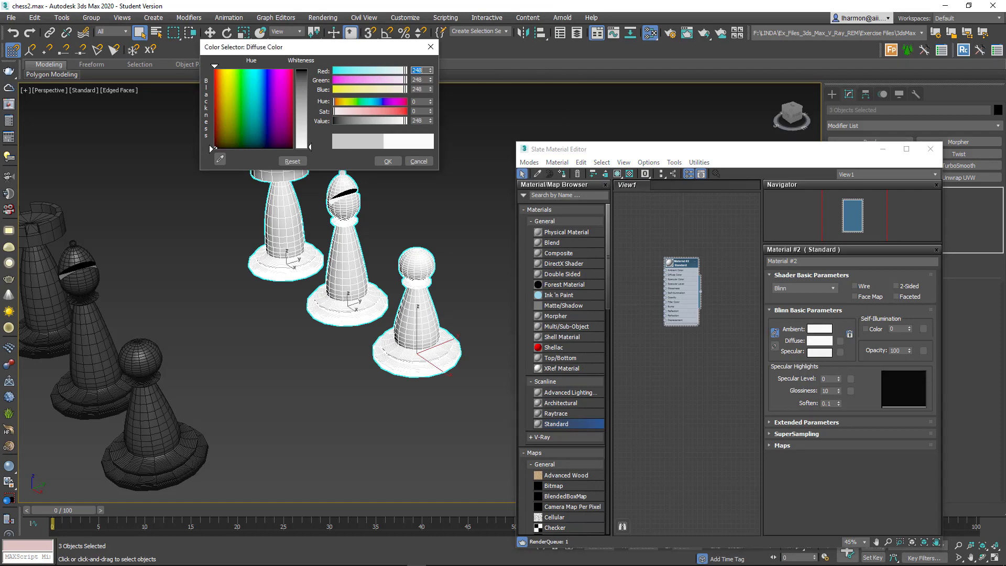
pyautogui.click(388, 161)
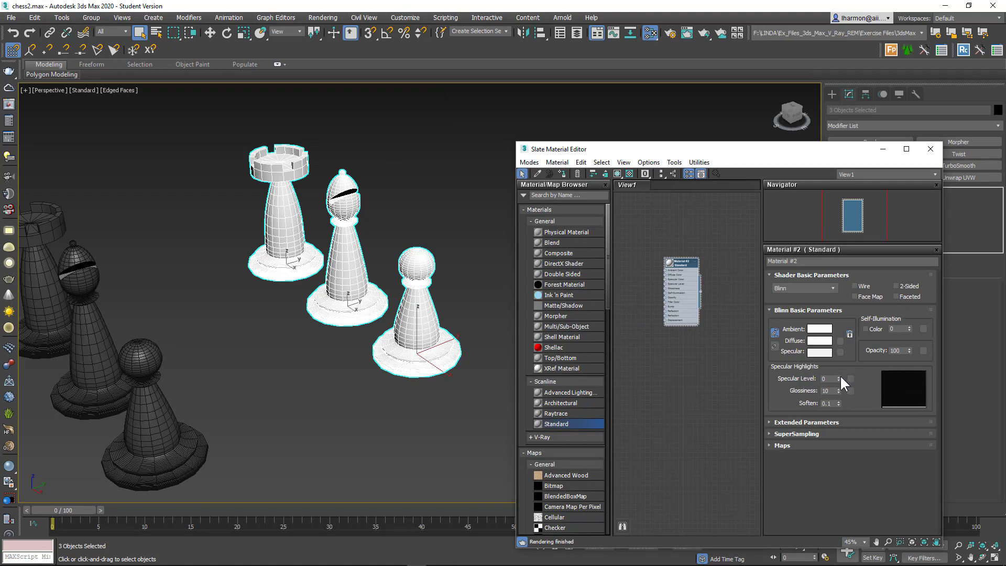
# Set Material #2's specular level to 97 and glossiness to 68, and inspect the selected pieces up close
pyautogui.moveTo(839, 377); pyautogui.dragTo(848, 329)
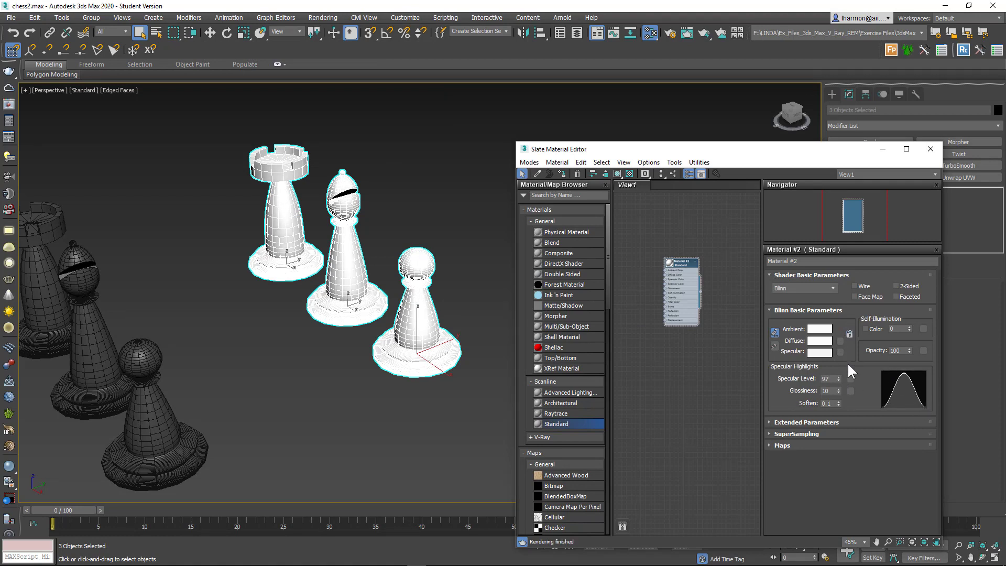
pyautogui.moveTo(840, 388); pyautogui.dragTo(843, 359)
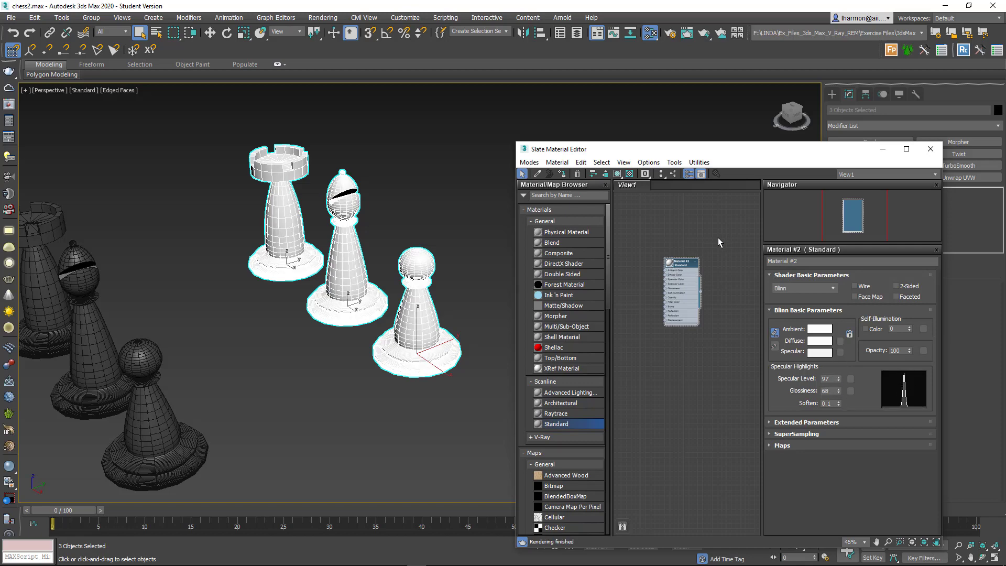
pyautogui.moveTo(719, 238); pyautogui.dragTo(716, 251, button='middle')
pyautogui.scroll(5, 287, 232)
pyautogui.moveTo(370, 278); pyautogui.dragTo(297, 280, button='middle')
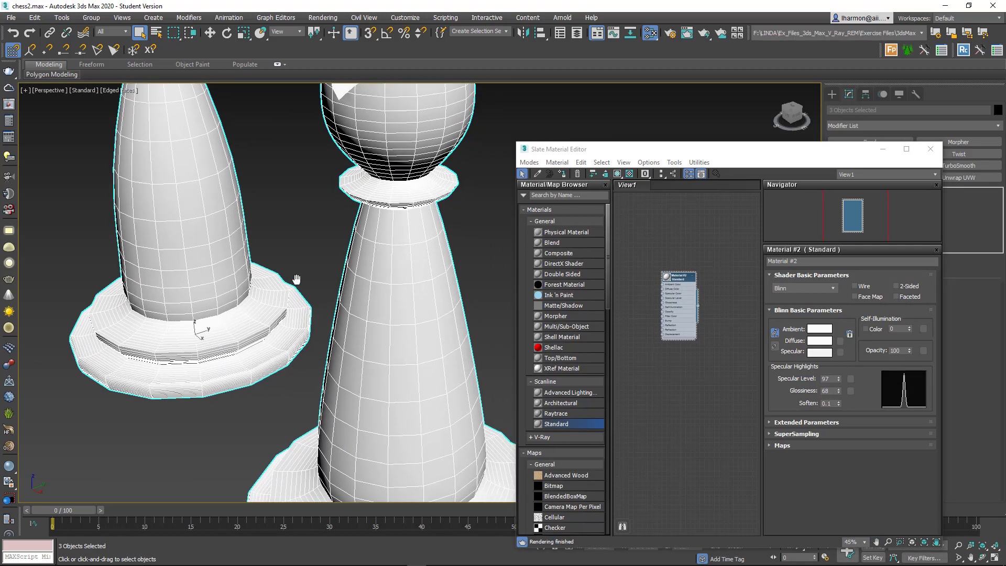
pyautogui.scroll(-5, 325, 288)
pyautogui.moveTo(373, 232); pyautogui.dragTo(358, 253, button='middle')
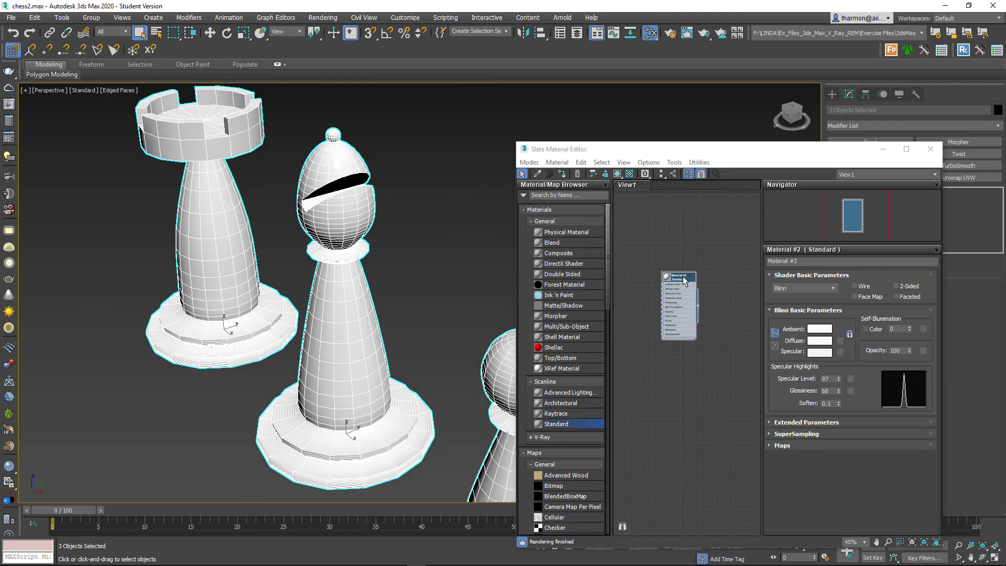
# Enlarge the sample sphere preview on the Material #2 node and frame it in the node view
pyautogui.scroll(8, 665, 277)
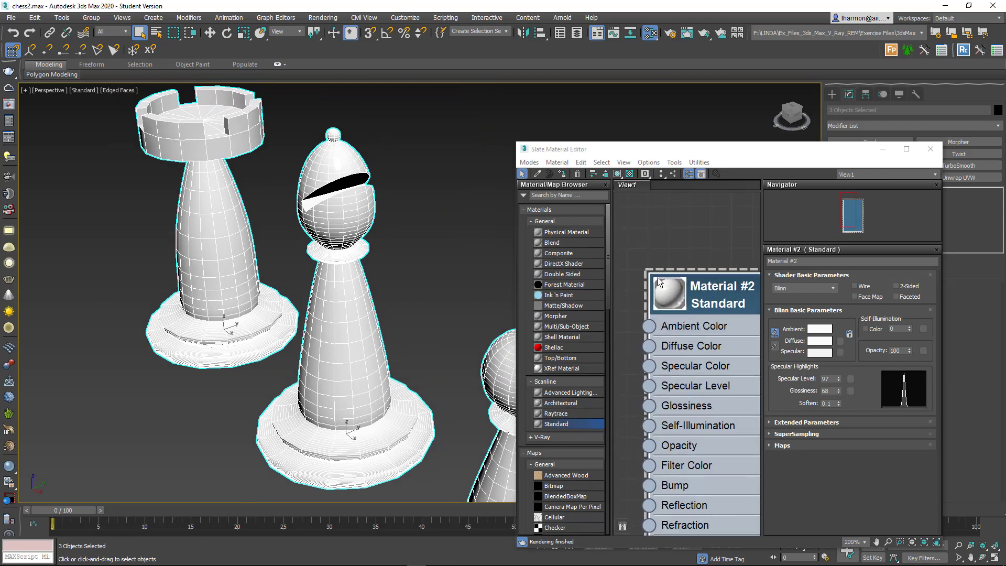
pyautogui.doubleClick(671, 295)
pyautogui.scroll(-1, 717, 368)
pyautogui.moveTo(713, 363); pyautogui.dragTo(665, 302, button='middle')
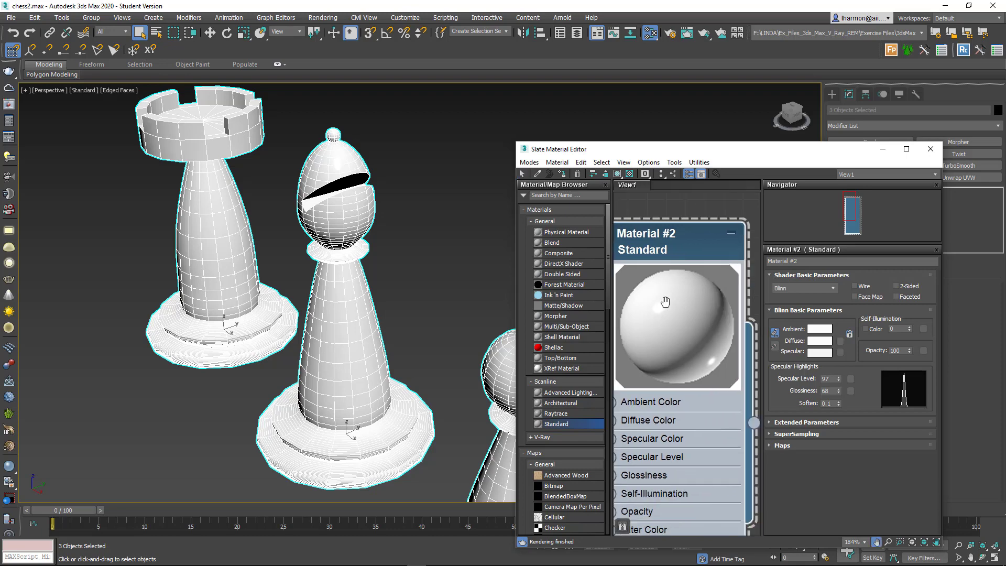
pyautogui.scroll(-1, 677, 313)
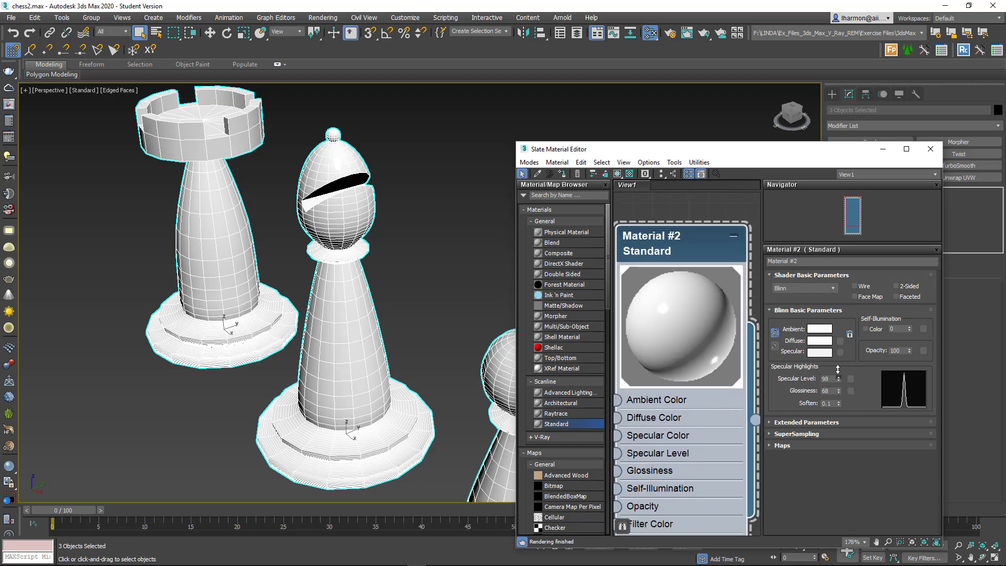
# Adjust Material #2's specular highlights to a specular level of 99 and a glossiness of 85
pyautogui.moveTo(839, 378); pyautogui.dragTo(842, 394)
pyautogui.rightClick(839, 378)
pyautogui.moveTo(839, 390); pyautogui.dragTo(833, 324)
pyautogui.scroll(-1, 675, 335)
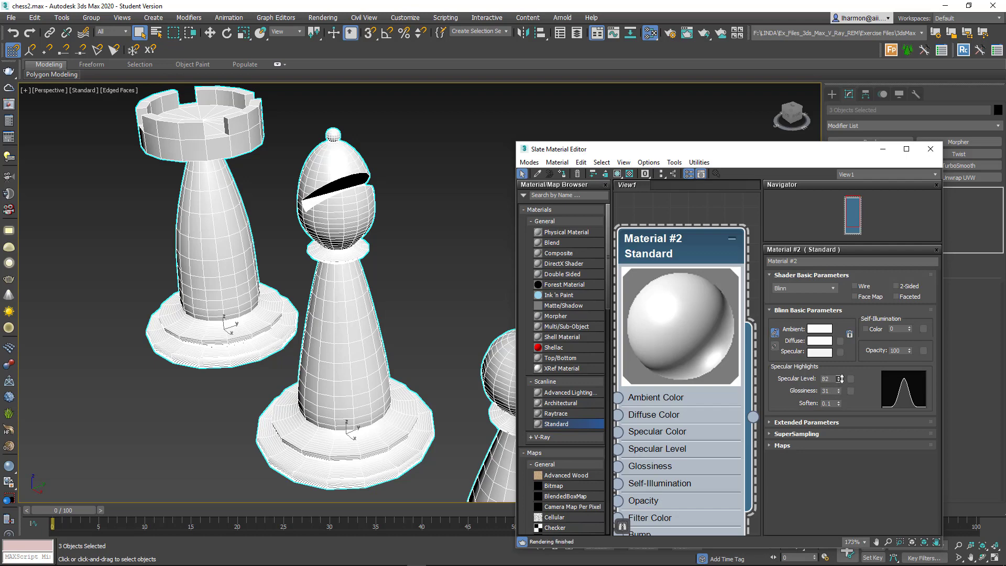
pyautogui.moveTo(838, 390); pyautogui.dragTo(838, 365)
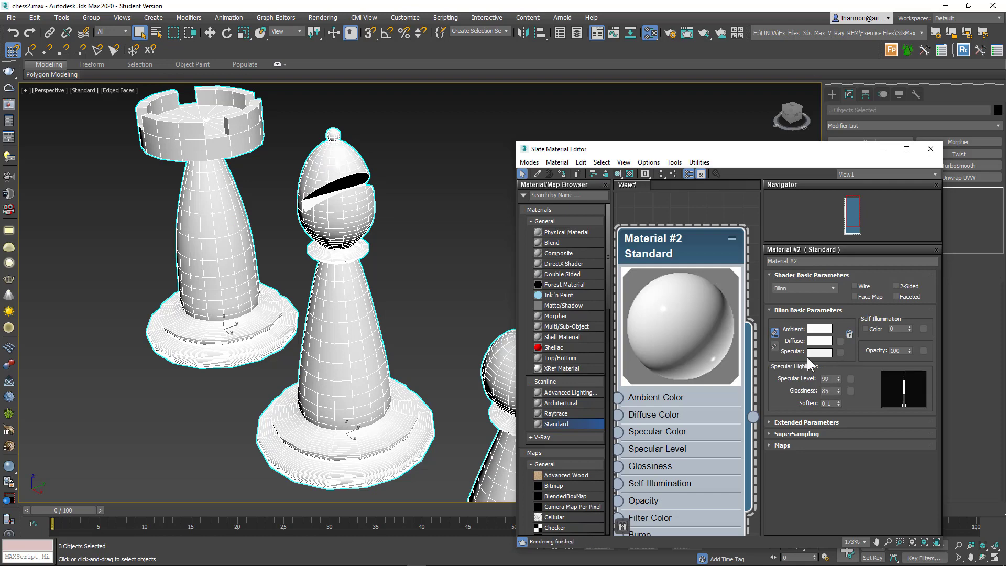
# Move the material editor away from the chess pieces and duplicate the Material #2 node above the original
pyautogui.scroll(-10, 696, 330)
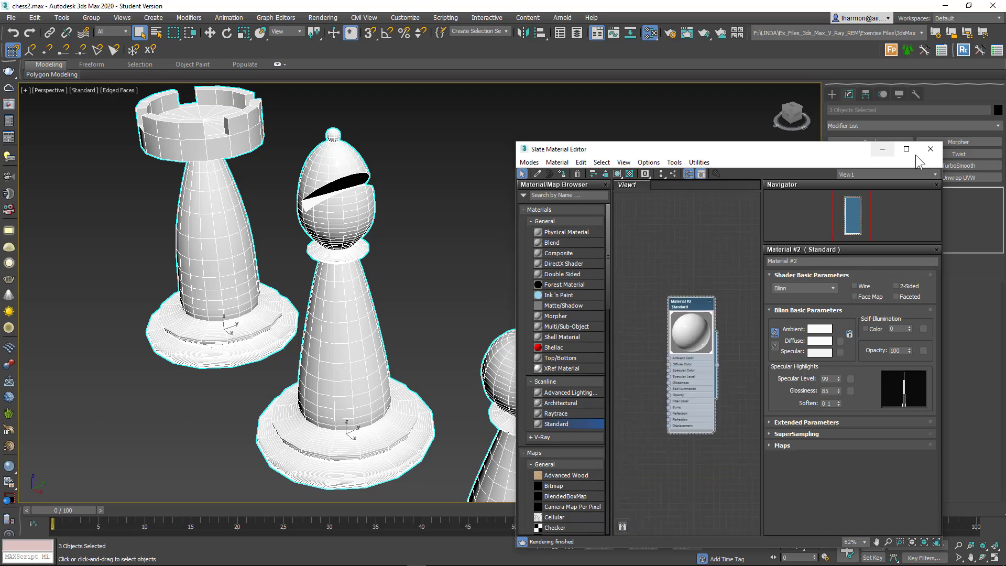
pyautogui.moveTo(754, 150); pyautogui.dragTo(818, 75)
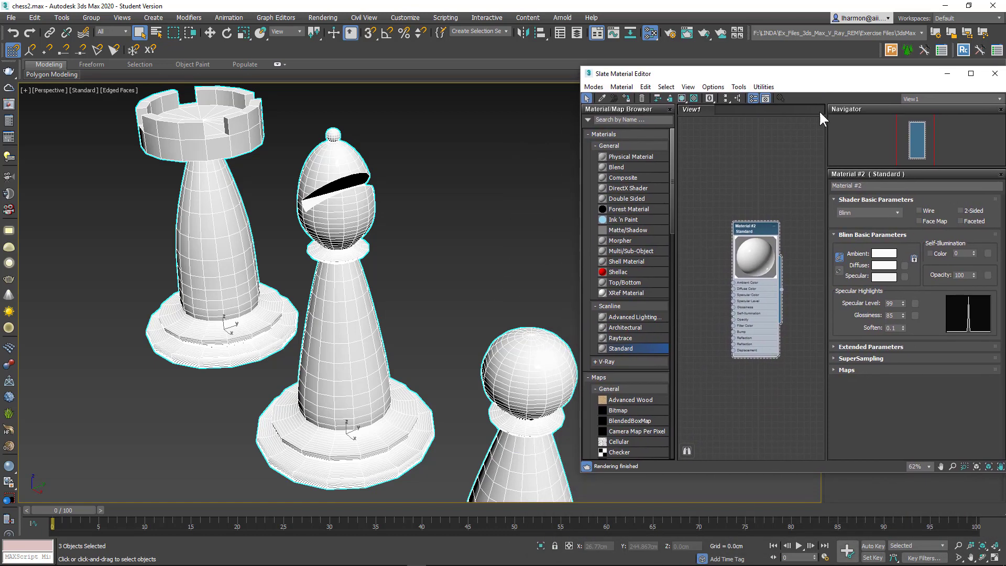
pyautogui.scroll(-15, 769, 337)
pyautogui.scroll(15, 770, 333)
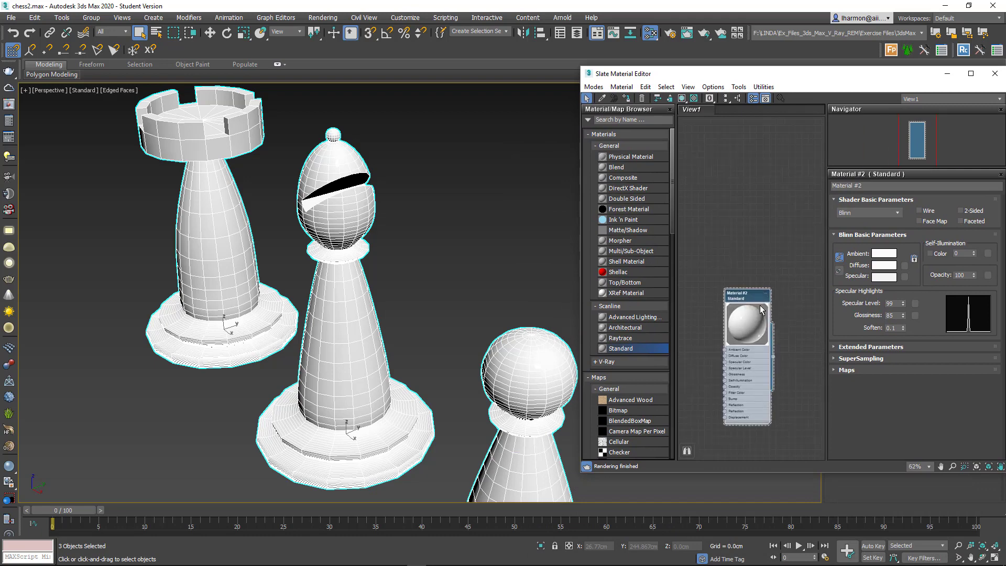
pyautogui.keyDown('shift'); pyautogui.moveTo(745, 297); pyautogui.dragTo(746, 141); pyautogui.keyUp('shift')
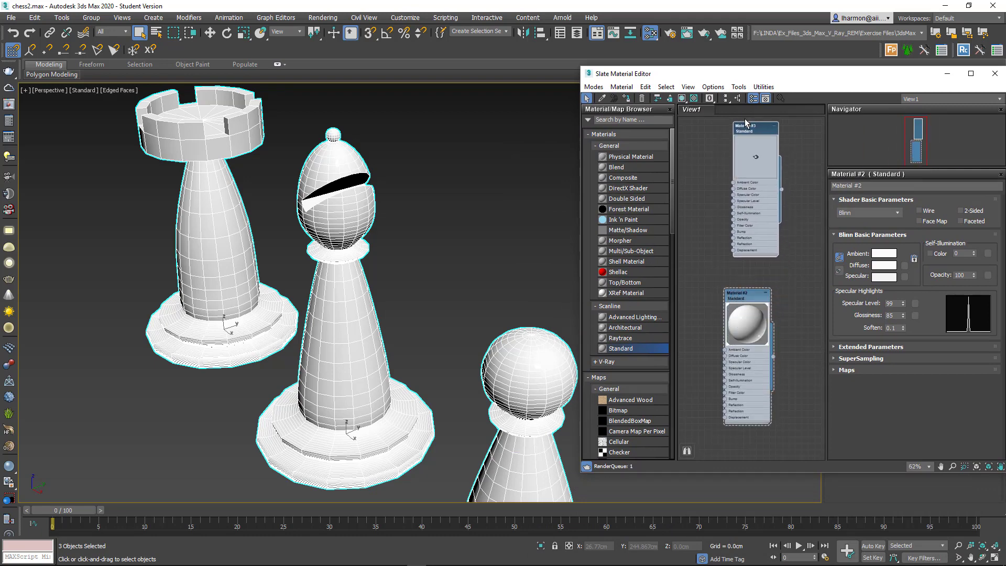
# Select the darker row of rook, bishop and pawn and assign Material #3 to the whole selection
pyautogui.middleClick(473, 289)
pyautogui.scroll(-8, 473, 289)
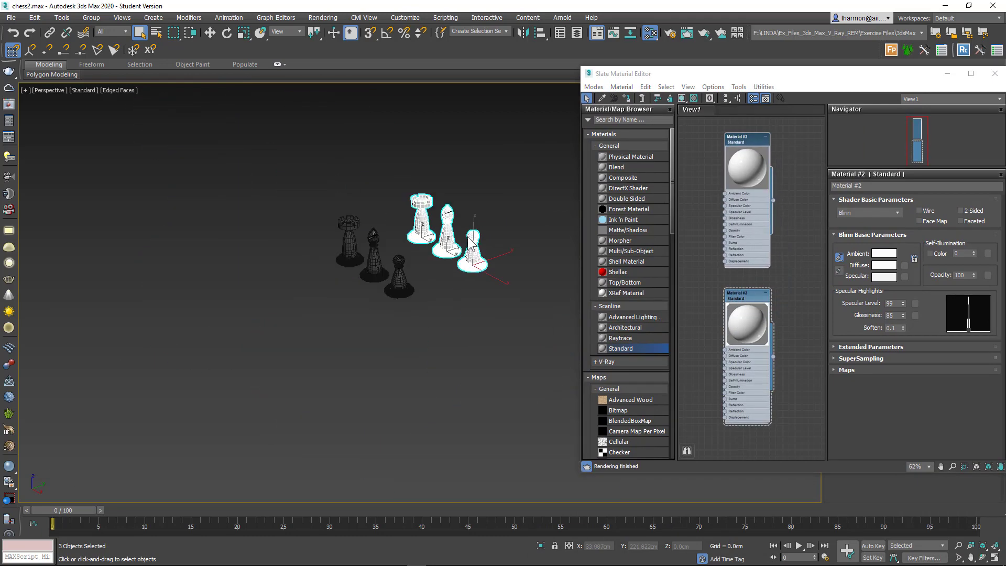
pyautogui.moveTo(315, 236); pyautogui.dragTo(401, 297)
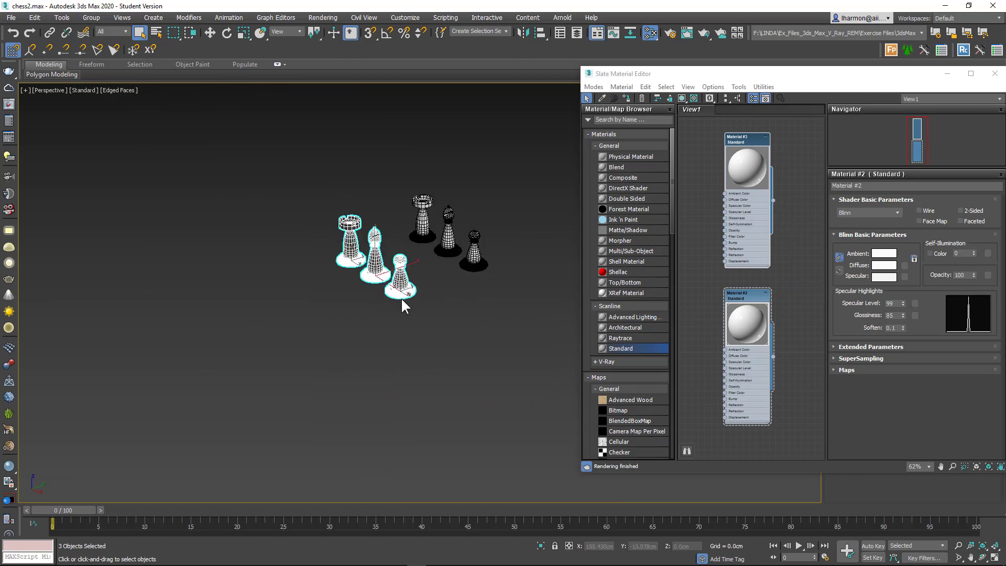
pyautogui.moveTo(774, 200); pyautogui.dragTo(406, 288)
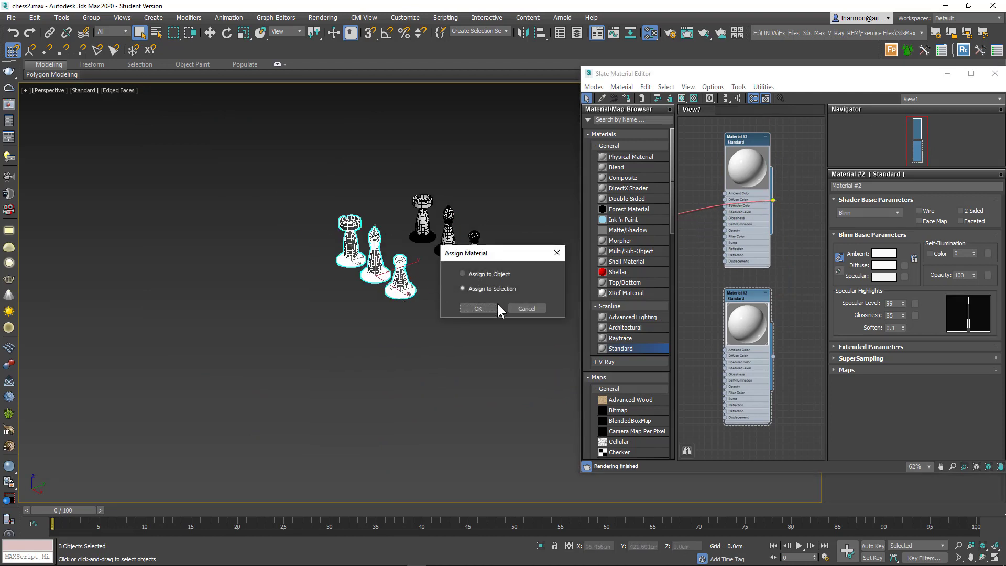
pyautogui.click(477, 308)
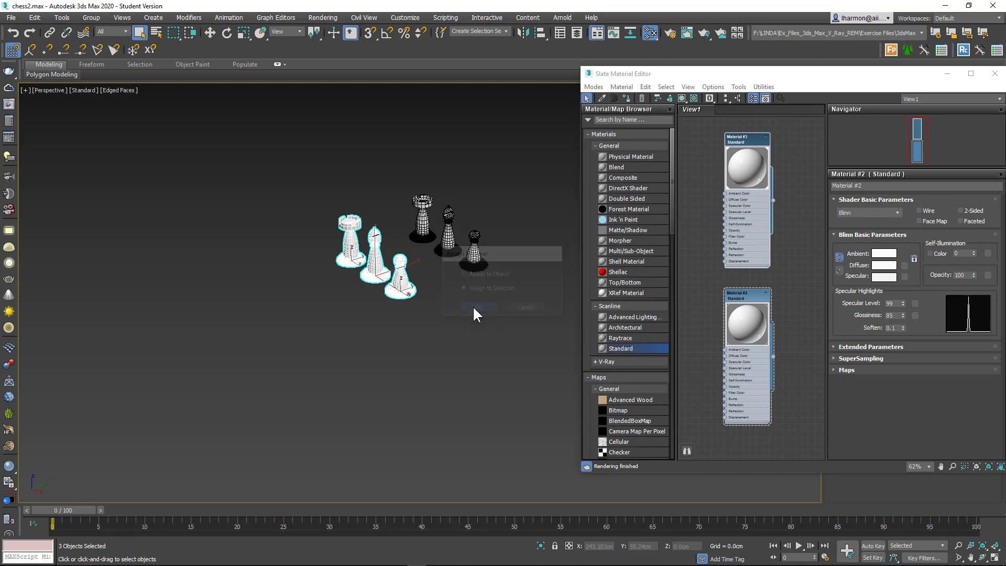
pyautogui.click(389, 255)
# Change Material #3's diffuse color to pure black while viewing its chess pieces up close
pyautogui.scroll(10, 388, 255)
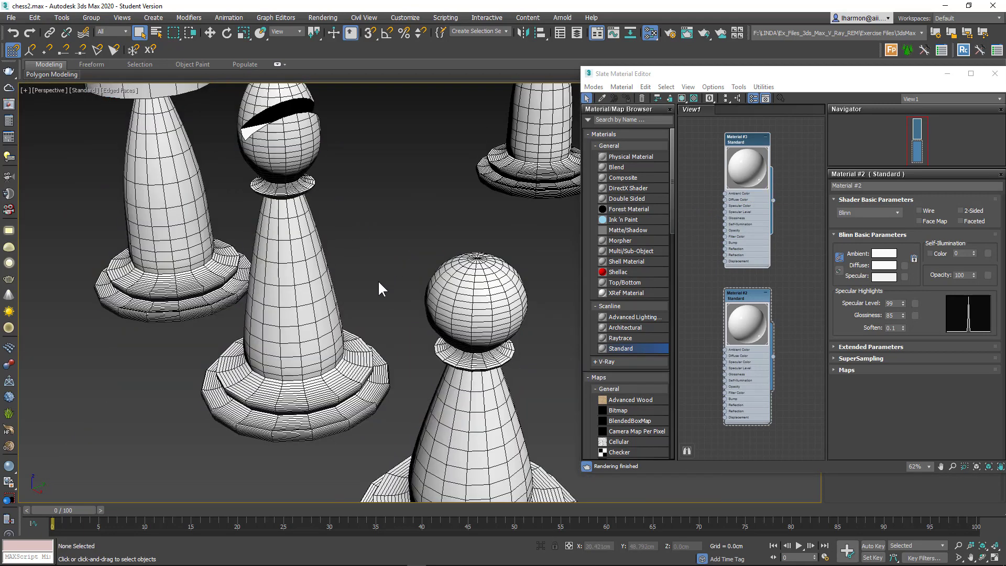
pyautogui.moveTo(378, 283); pyautogui.dragTo(392, 265, button='middle')
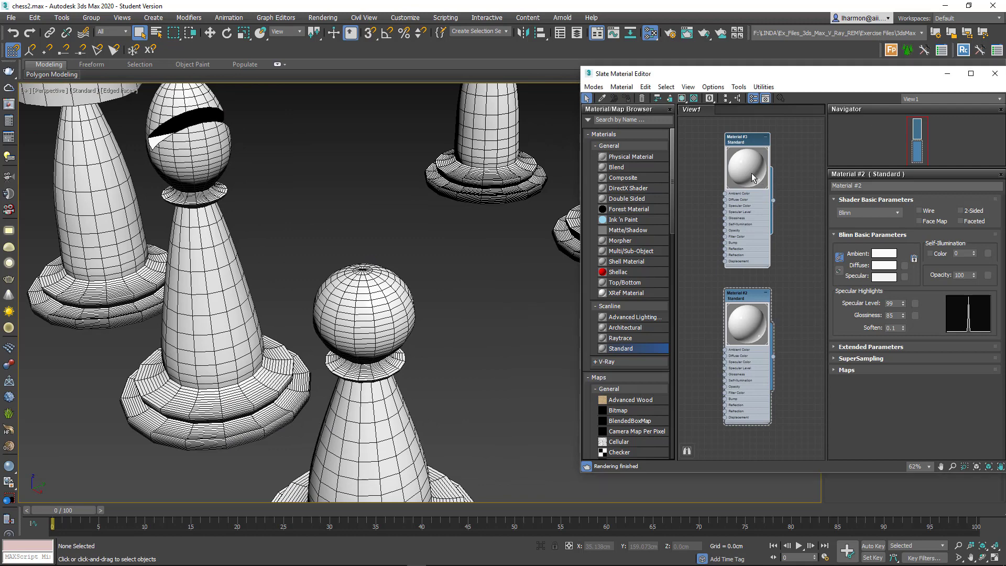
pyautogui.doubleClick(747, 140)
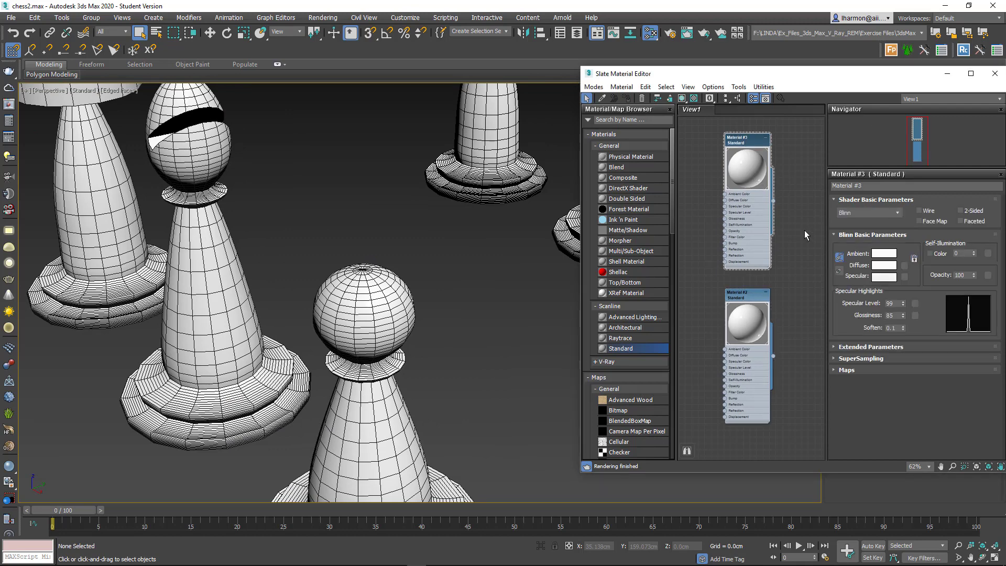
pyautogui.click(889, 266)
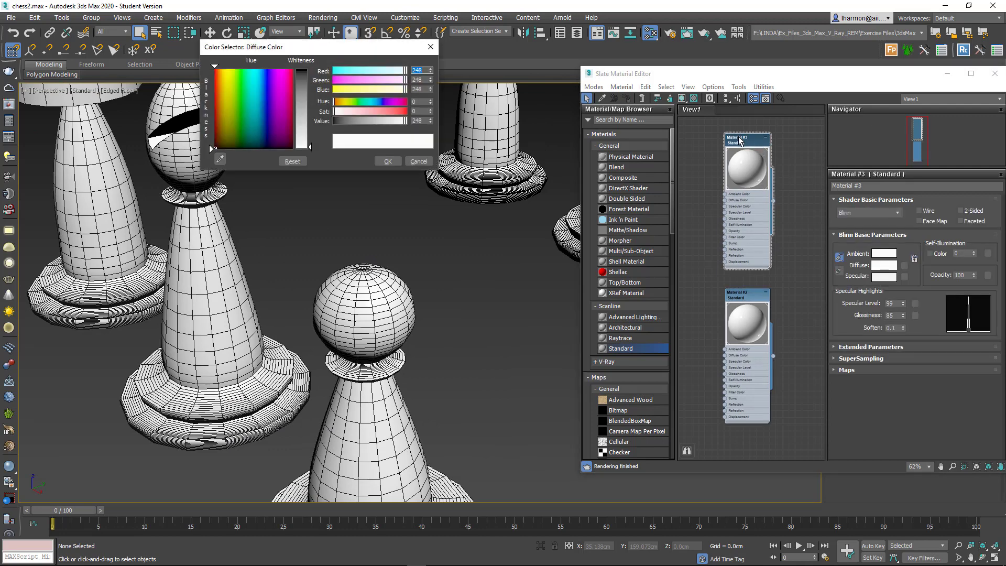
pyautogui.doubleClick(748, 171)
pyautogui.click(731, 139)
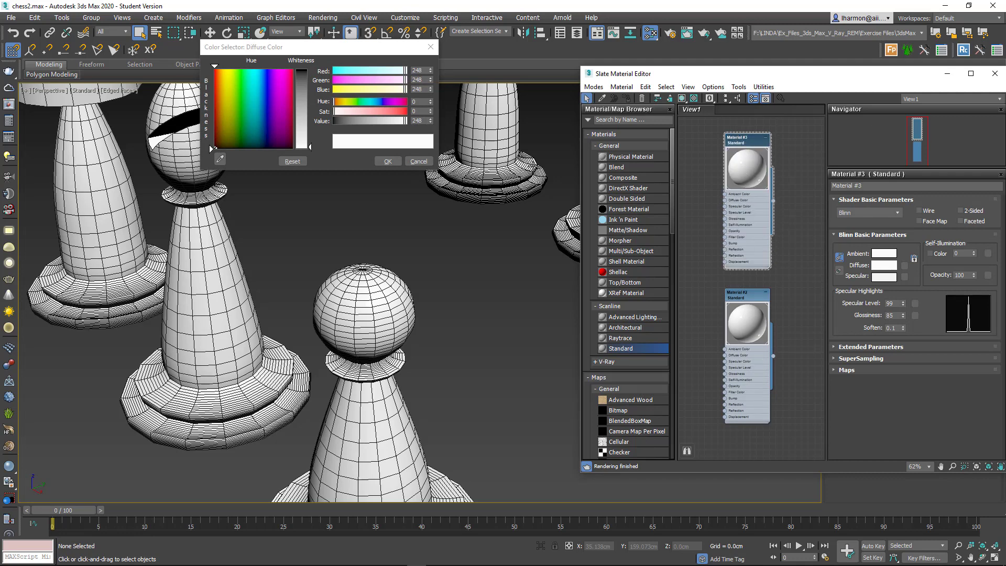
pyautogui.moveTo(310, 148); pyautogui.dragTo(311, 70)
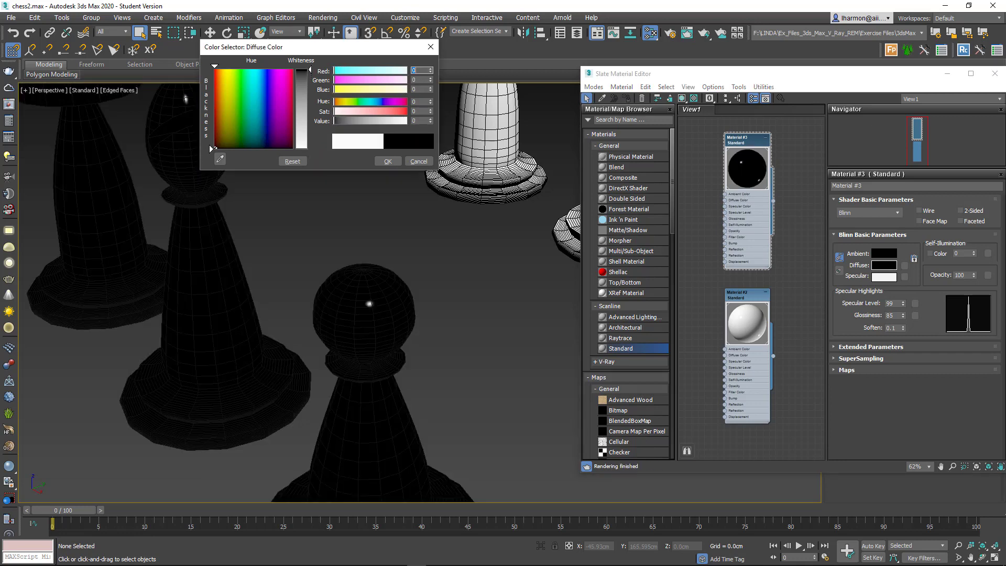
pyautogui.click(388, 161)
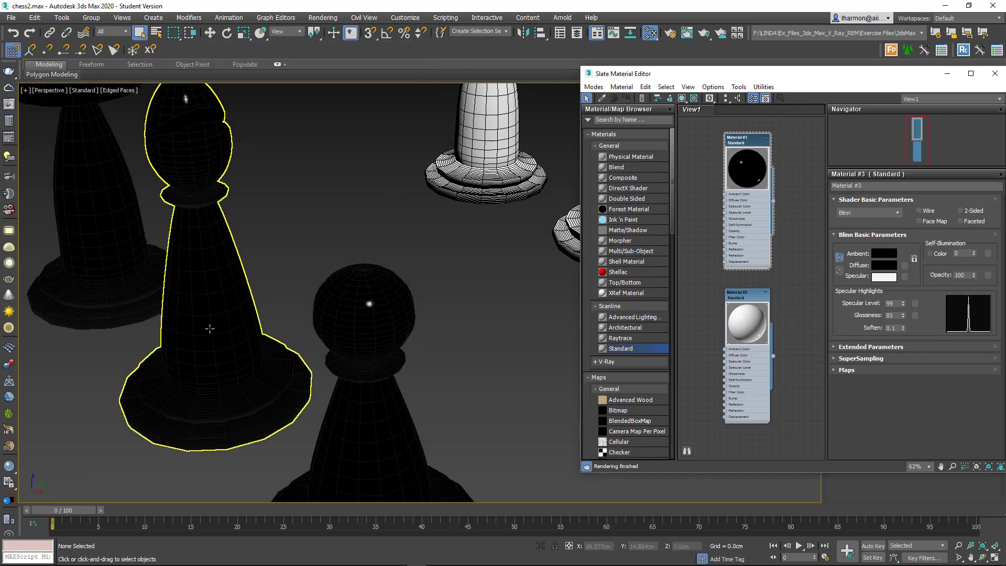
# Inspect the black material's surface and highlights on the chess pieces, comparing them with the white row
pyautogui.moveTo(210, 329); pyautogui.dragTo(285, 318, button='middle')
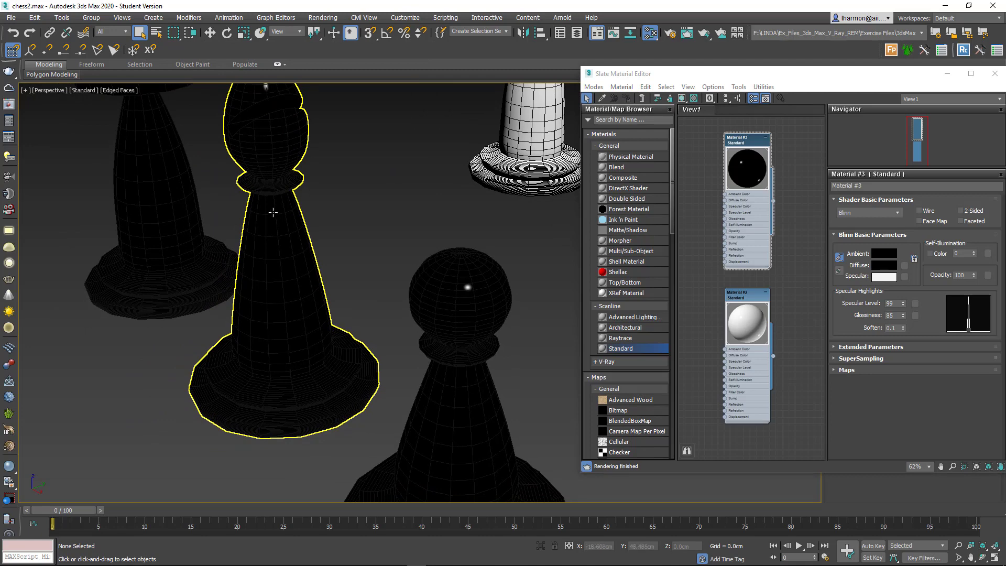
pyautogui.scroll(-5, 271, 367)
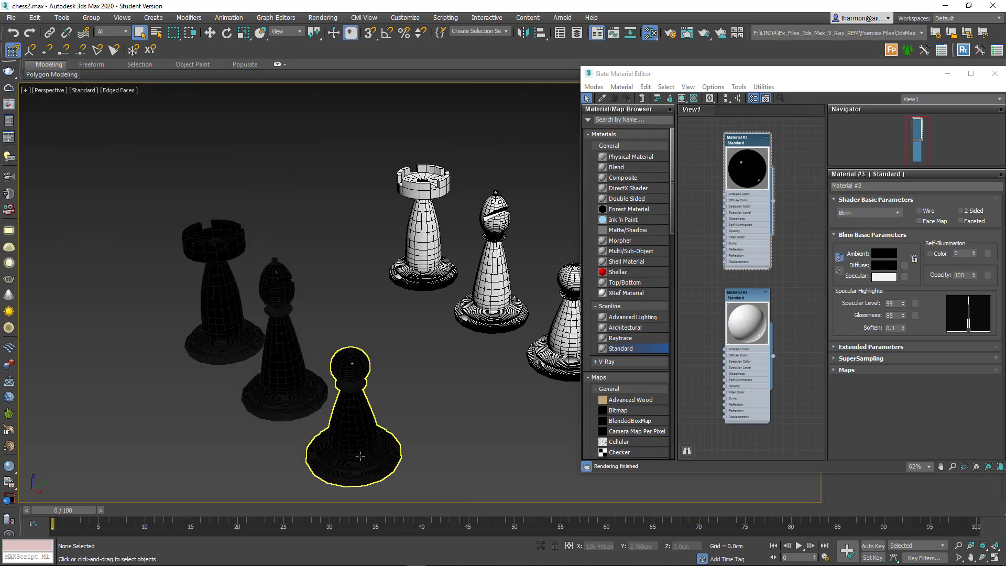
pyautogui.scroll(5, 359, 436)
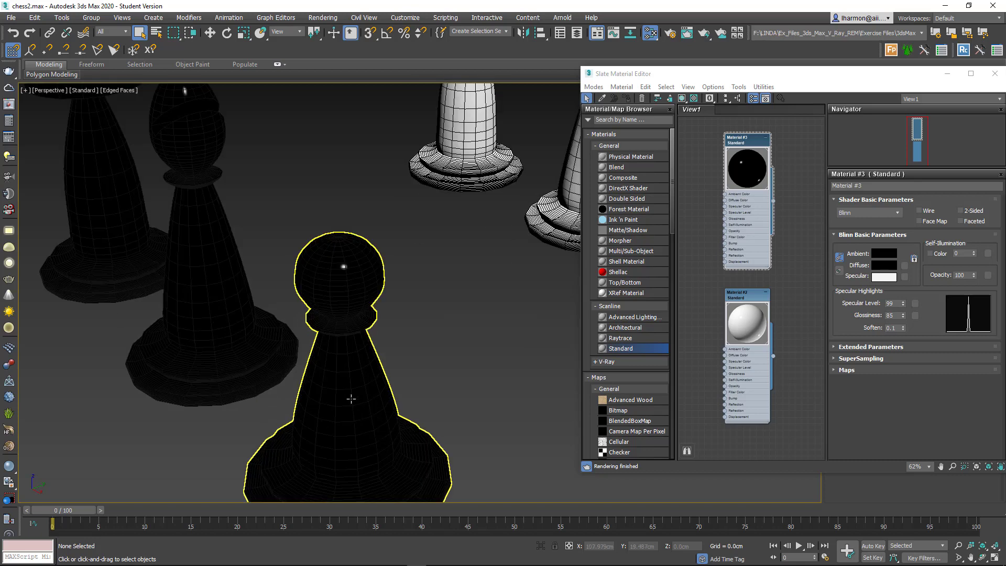
pyautogui.scroll(-4, 372, 425)
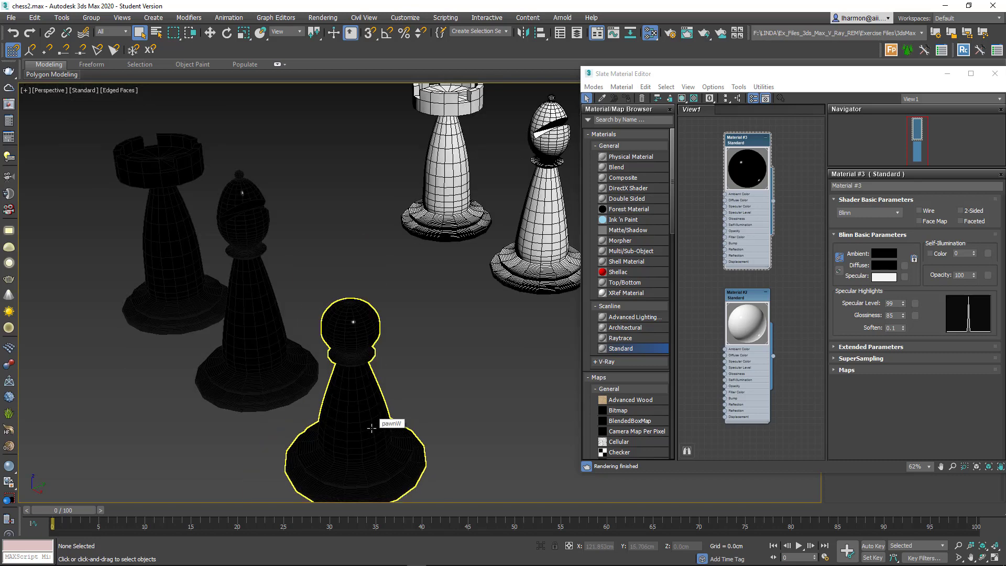
pyautogui.moveTo(412, 410); pyautogui.dragTo(326, 398, button='middle')
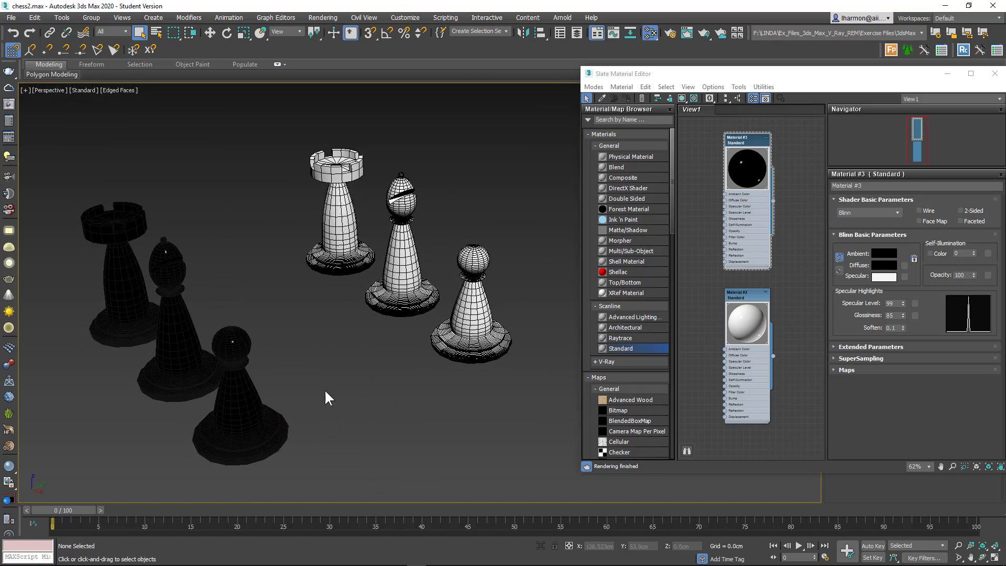
pyautogui.scroll(-2, 367, 322)
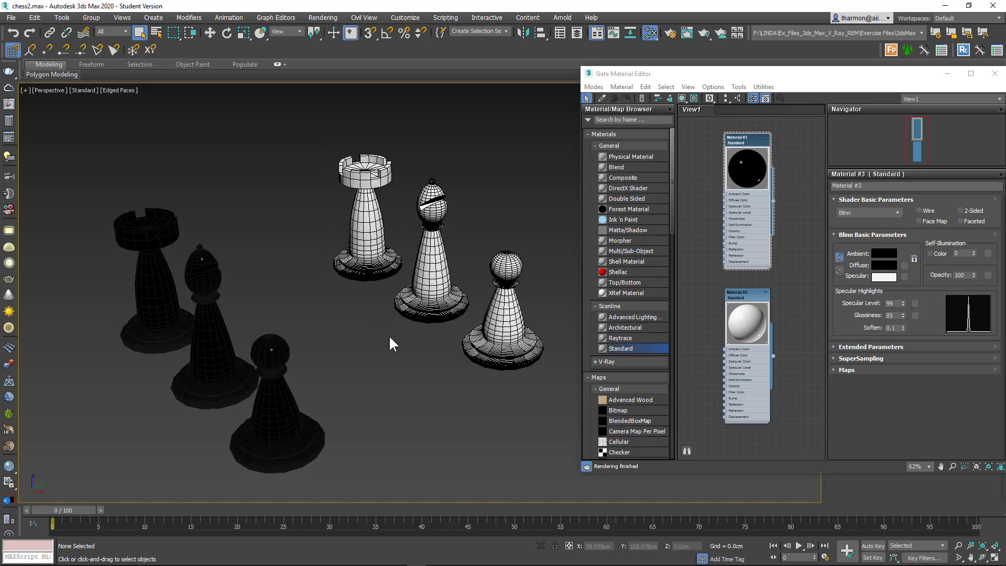
pyautogui.scroll(-3, 393, 380)
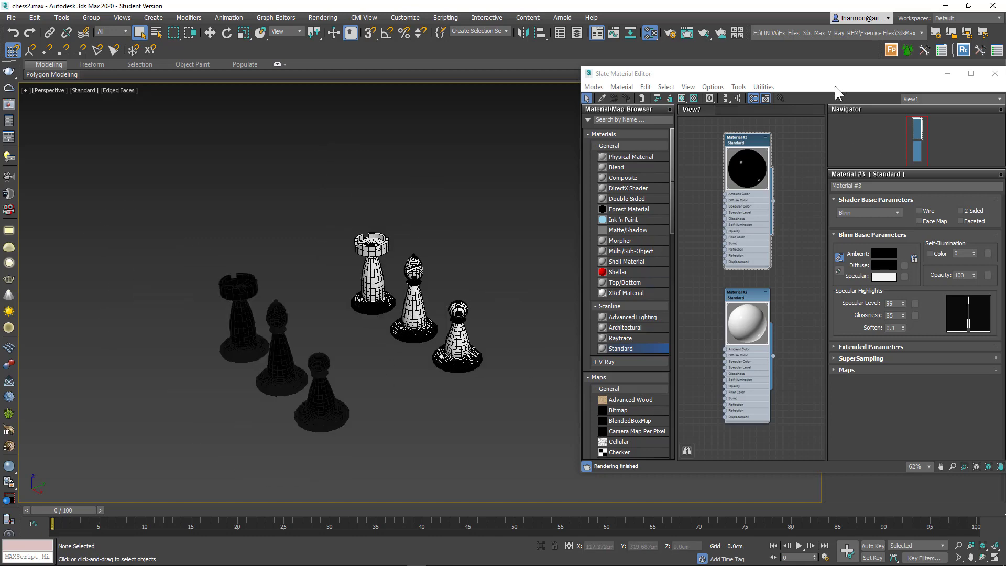
# Close the Slate Material Editor and display the home grid in the perspective viewport
pyautogui.moveTo(841, 74); pyautogui.dragTo(708, 79)
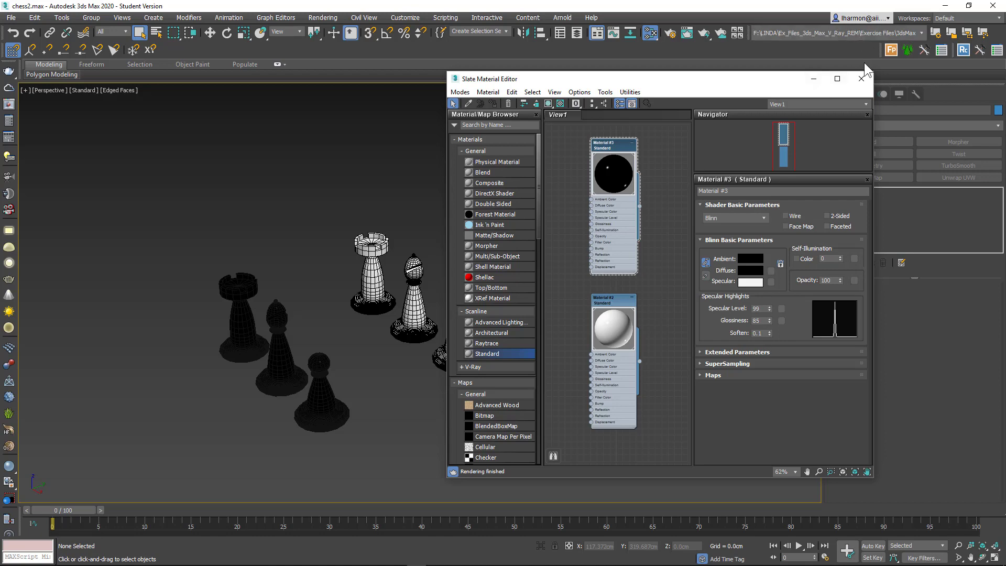
pyautogui.click(861, 79)
pyautogui.moveTo(348, 412); pyautogui.dragTo(384, 391, button='middle')
pyautogui.scroll(-3, 387, 394)
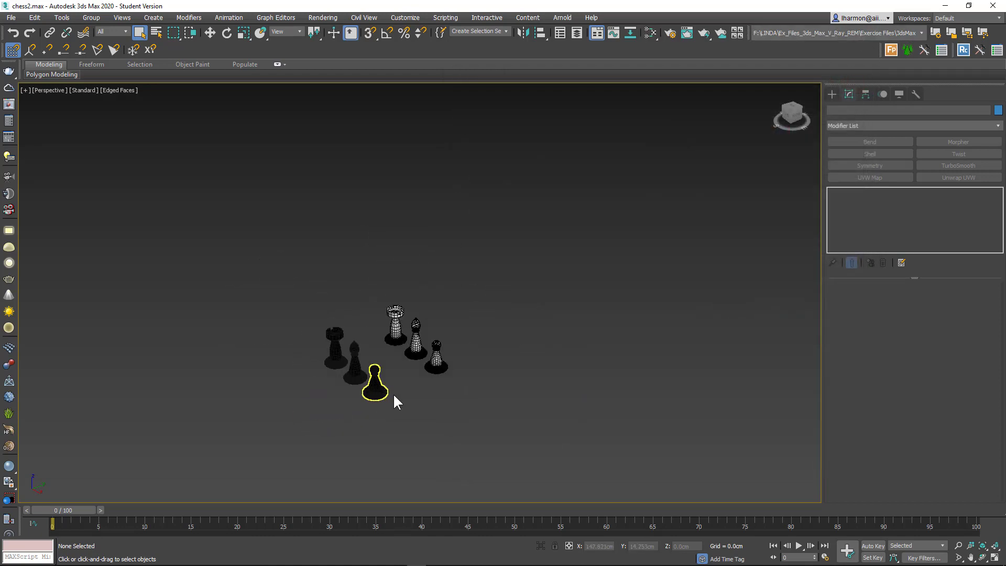
pyautogui.press('g')
# Select all six chess pieces, enable axis constraints for snapping, and move the pieces away from the grid origin
pyautogui.moveTo(349, 364); pyautogui.dragTo(389, 360, button='middle')
pyautogui.moveTo(329, 293); pyautogui.dragTo(492, 407)
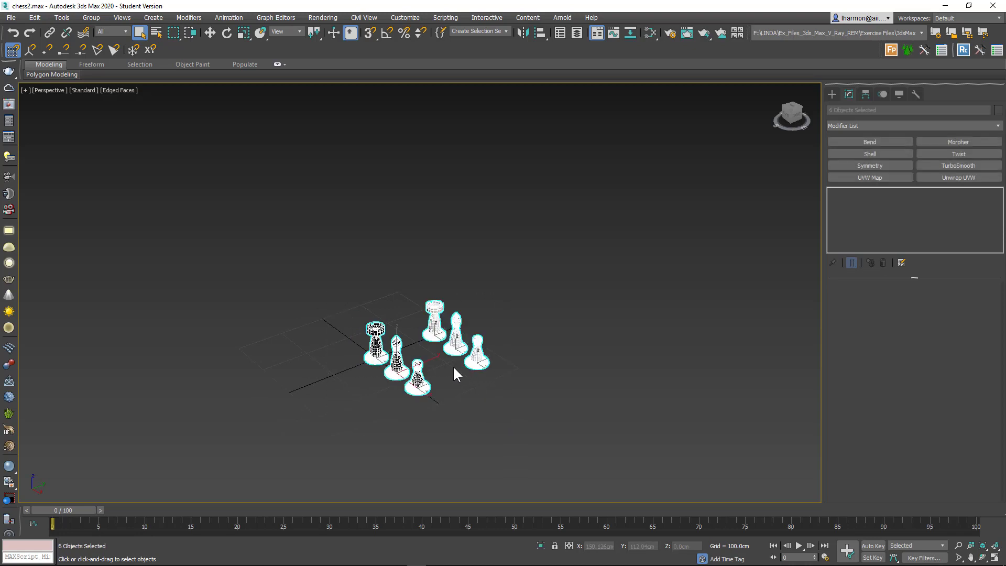
pyautogui.press('w')
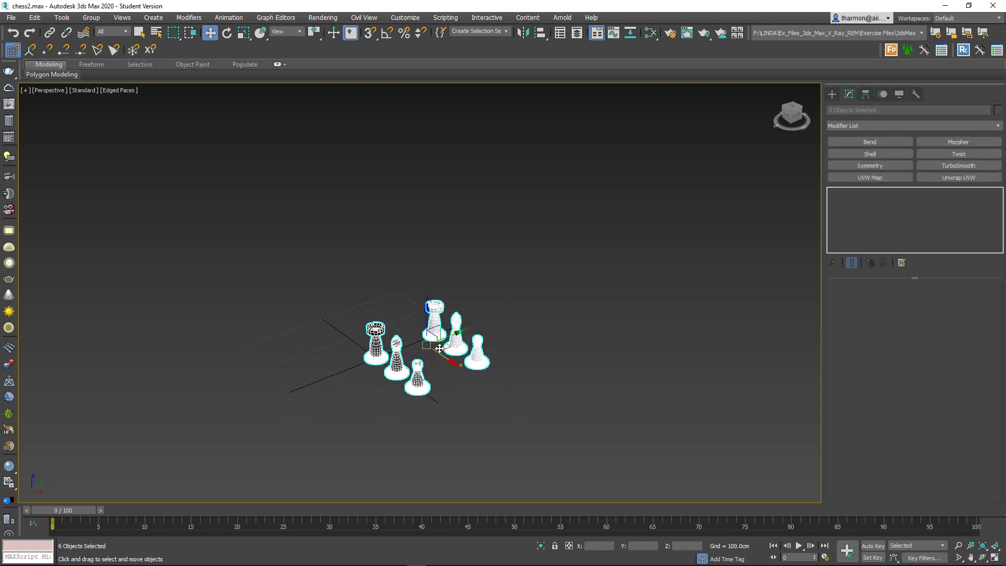
pyautogui.moveTo(469, 345); pyautogui.dragTo(590, 321)
pyautogui.rightClick(591, 321)
pyautogui.click(151, 49)
pyautogui.moveTo(461, 346); pyautogui.dragTo(733, 315)
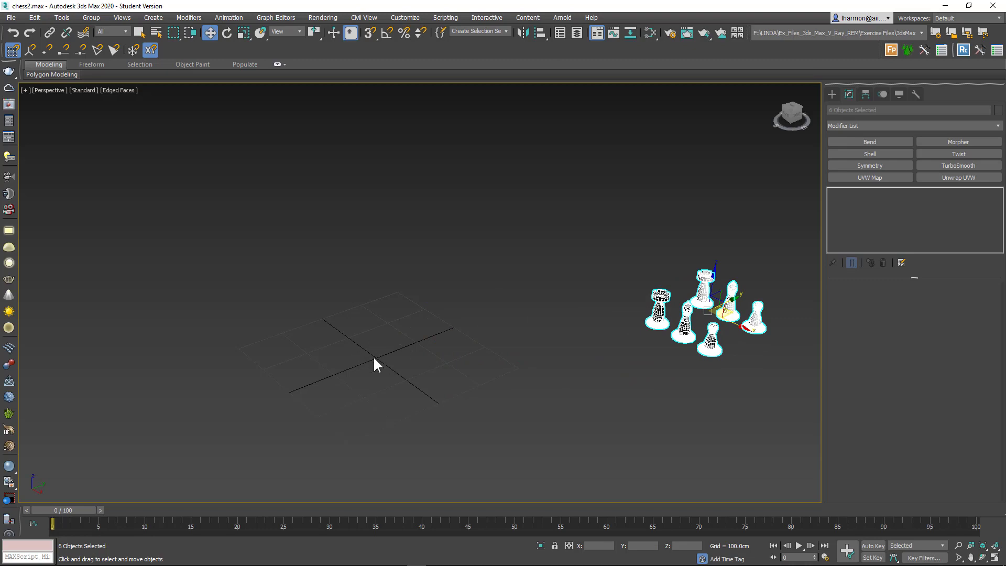
# In the Front view, move the six pieces farther along positive X to clear space around the origin
pyautogui.press('f')
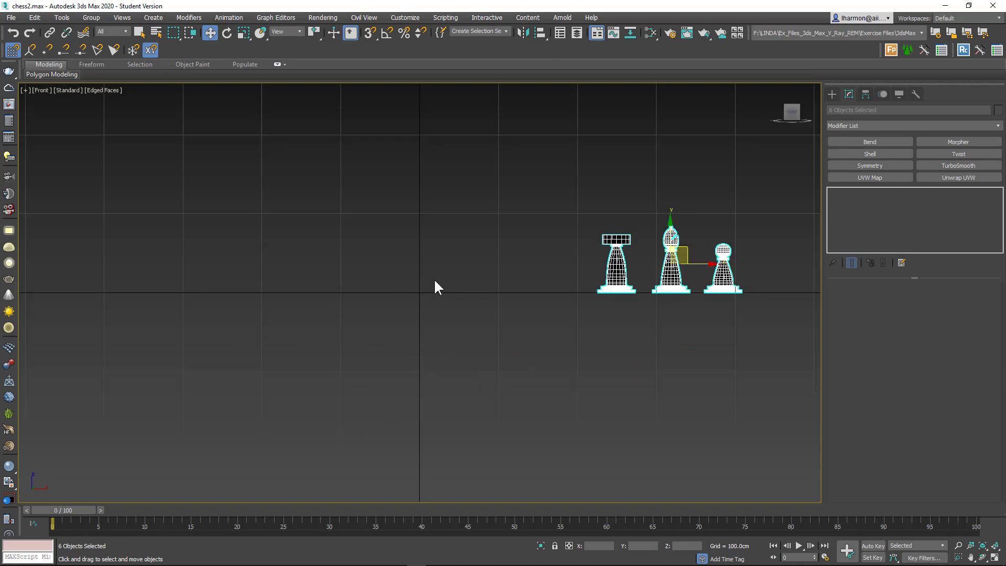
pyautogui.scroll(2, 439, 254)
pyautogui.scroll(-4, 497, 283)
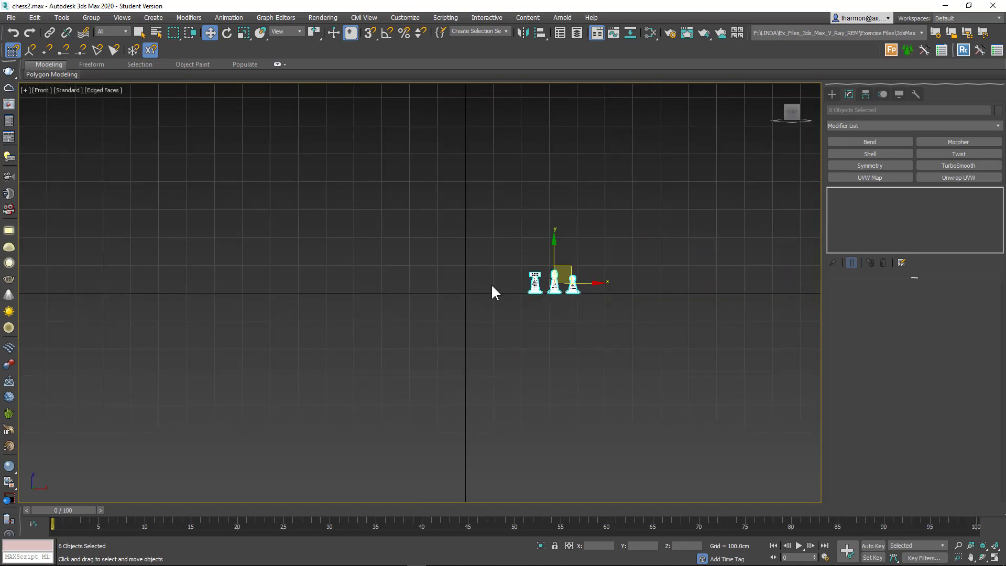
pyautogui.moveTo(594, 287); pyautogui.dragTo(717, 289)
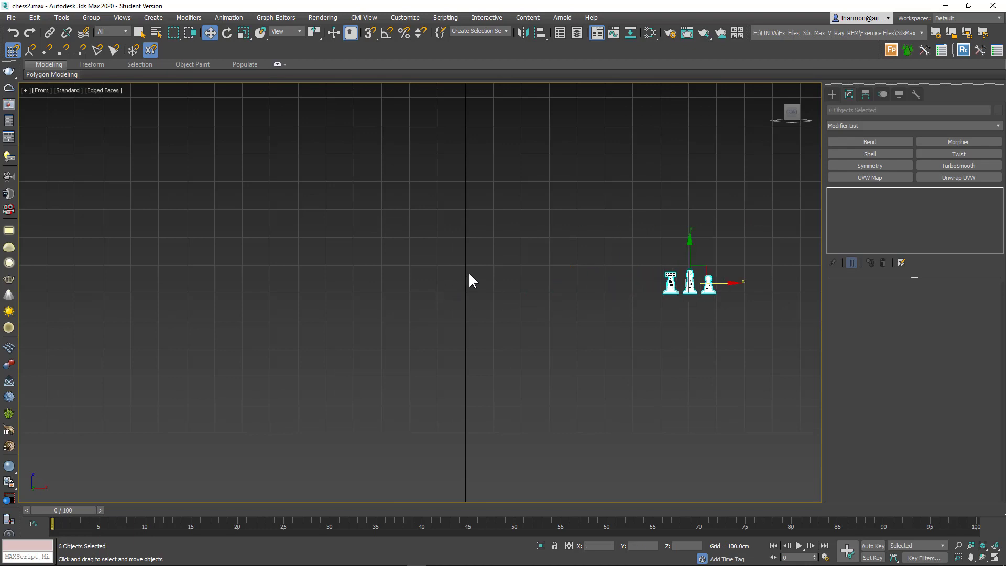
pyautogui.scroll(4, 468, 272)
pyautogui.moveTo(473, 304); pyautogui.dragTo(449, 291, button='middle')
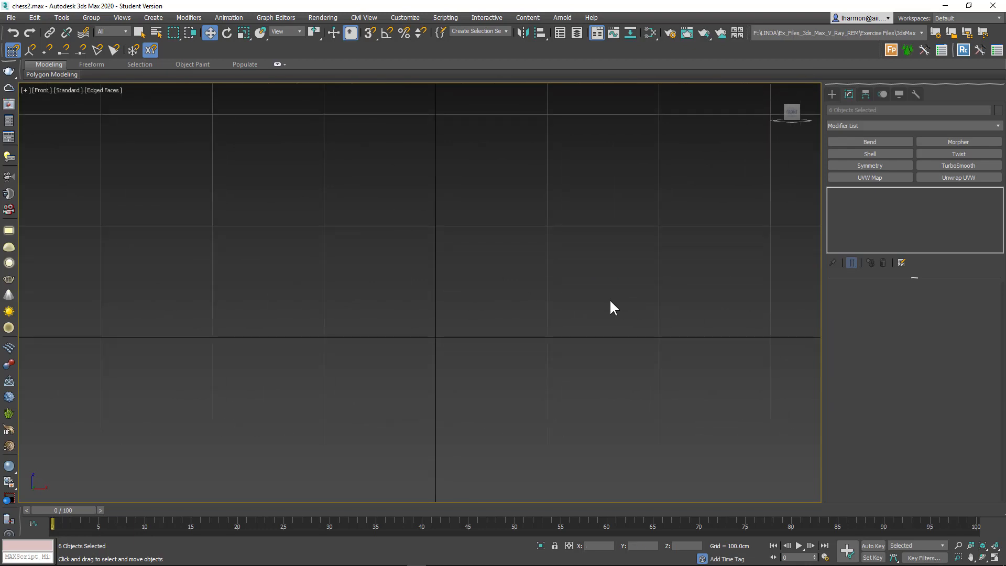
# Start a corner-type Line spline about 100 cm above the origin and draw a horizontal segment about 200 cm long along positive X
pyautogui.click(832, 94)
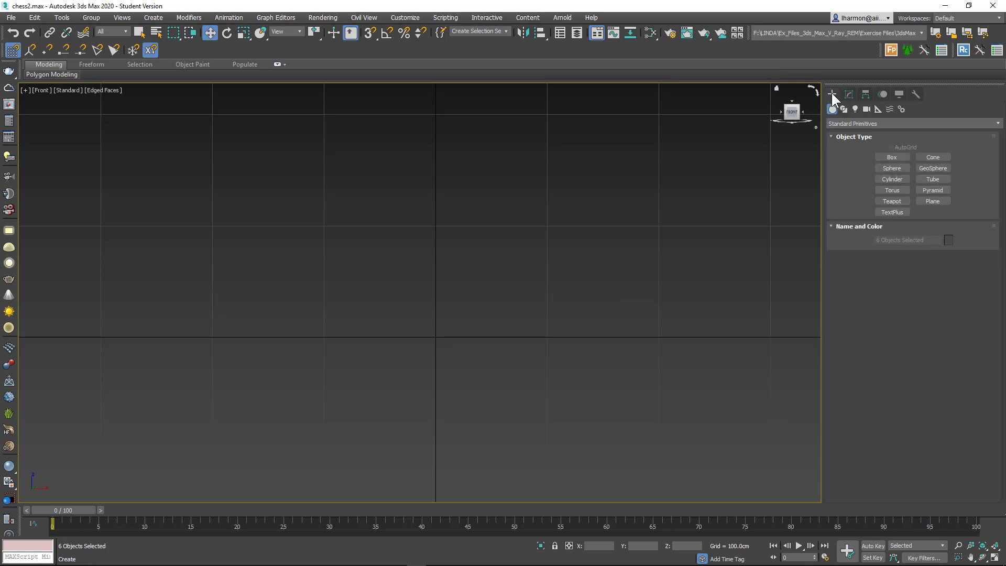
pyautogui.click(843, 110)
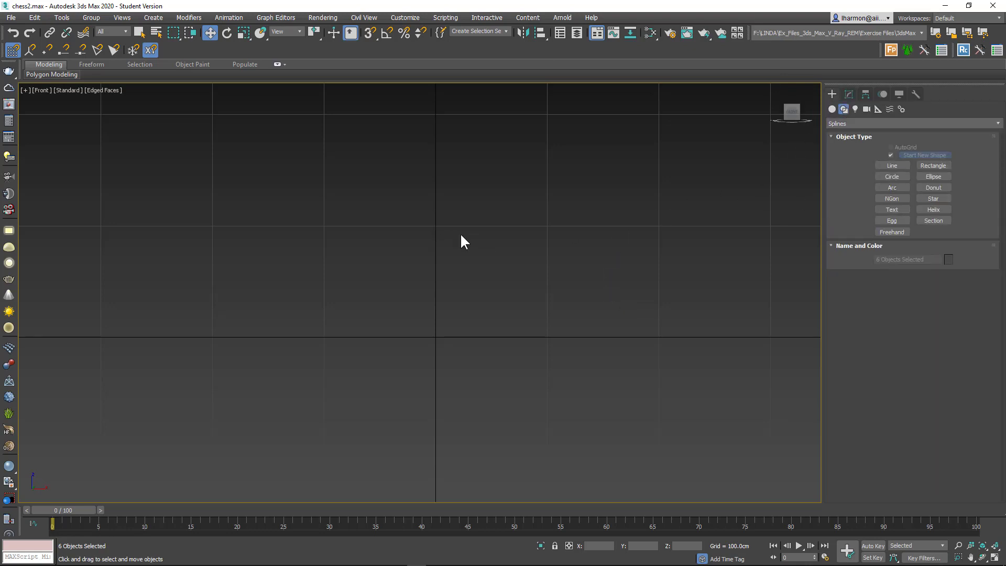
pyautogui.click(893, 165)
pyautogui.moveTo(665, 240); pyautogui.dragTo(546, 241, button='middle')
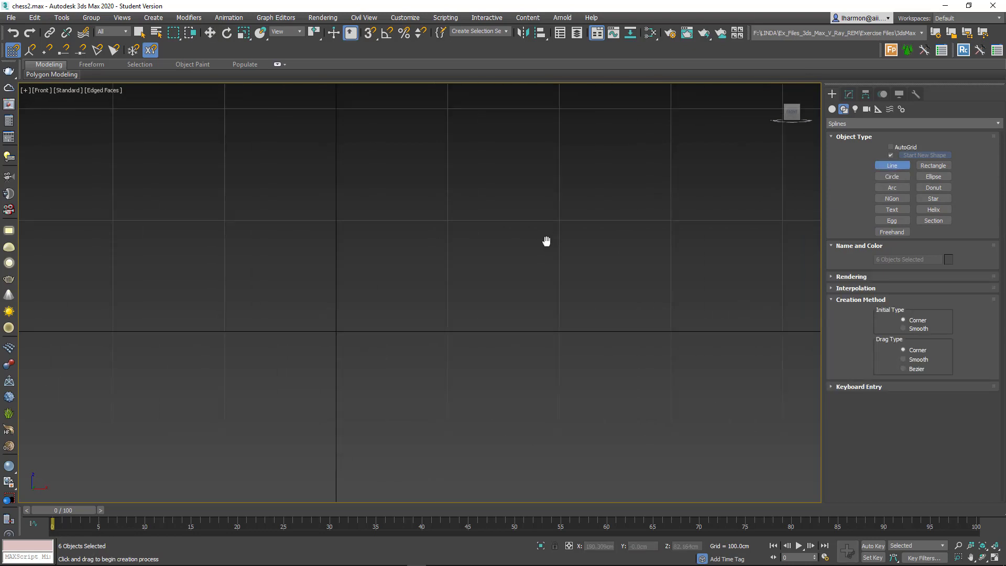
pyautogui.scroll(-2, 500, 255)
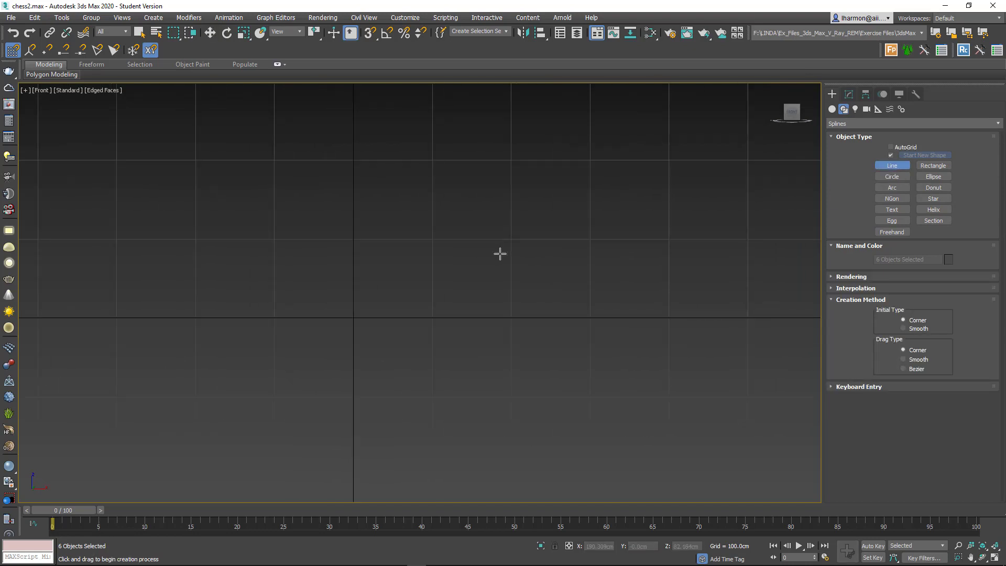
pyautogui.click(354, 240)
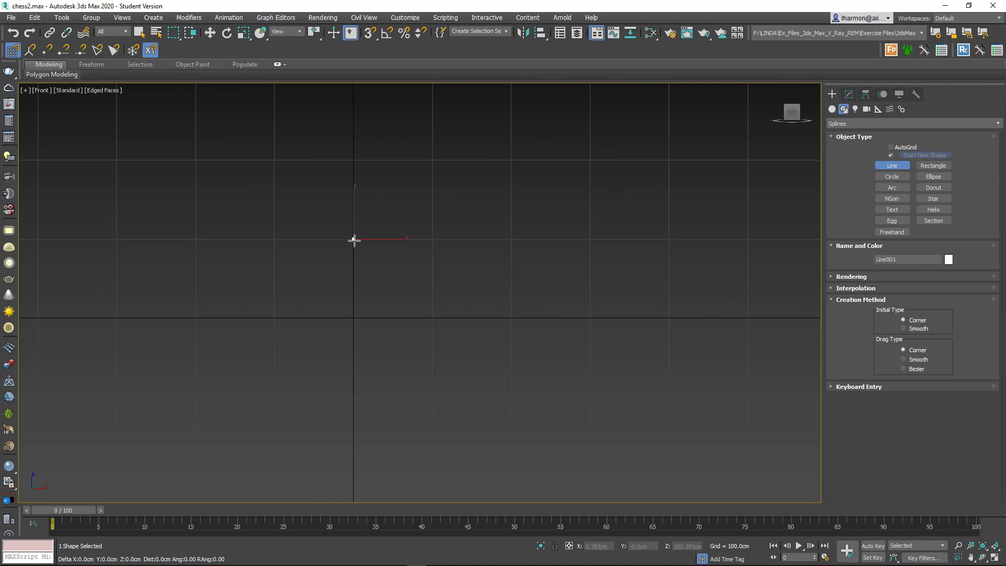
pyautogui.click(511, 240)
# Continue the line down through two steps to about X 300 cm on the ground line, run it back to the origin, and finish it open
pyautogui.click(523, 254)
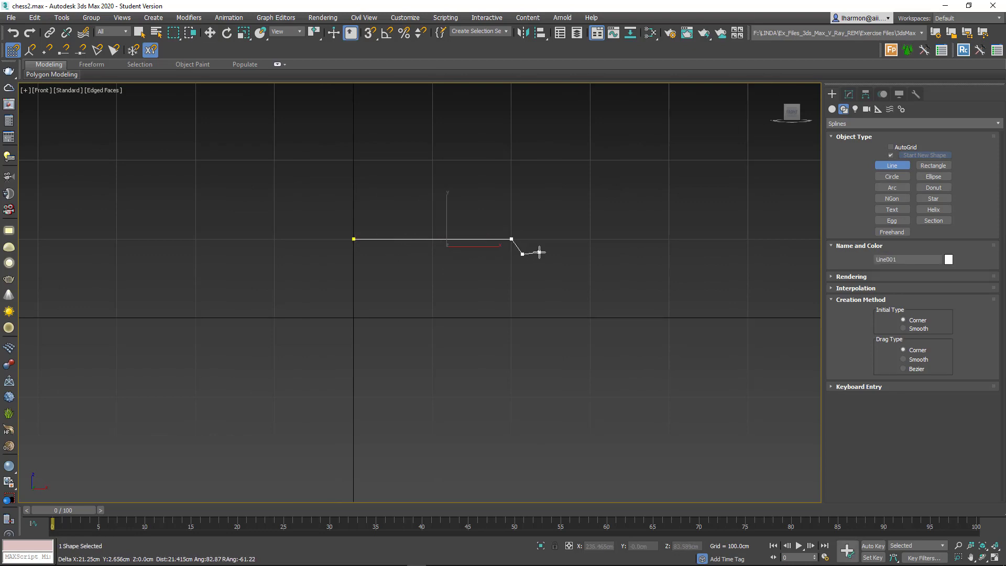
pyautogui.click(546, 257)
pyautogui.click(555, 282)
pyautogui.click(576, 290)
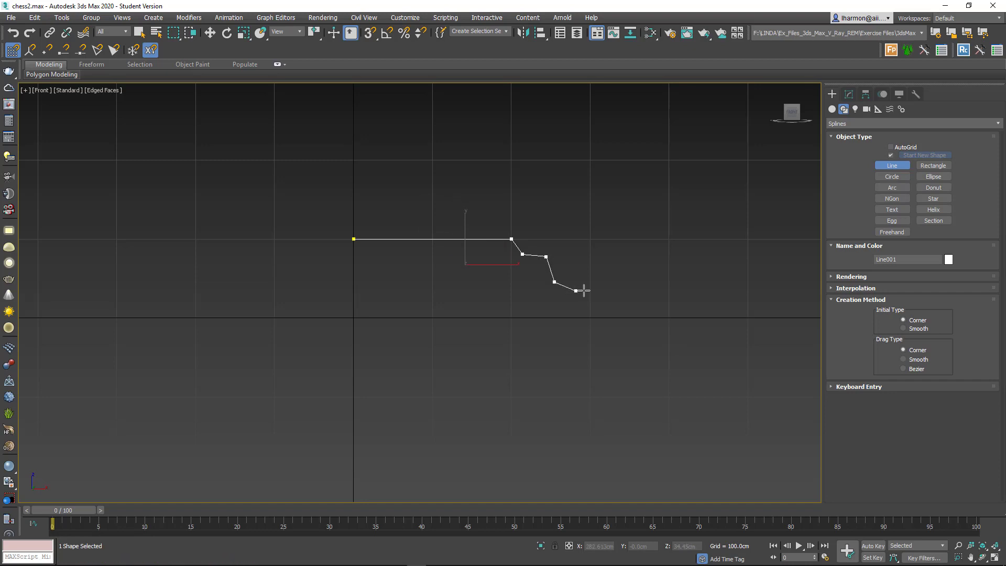
pyautogui.click(581, 288)
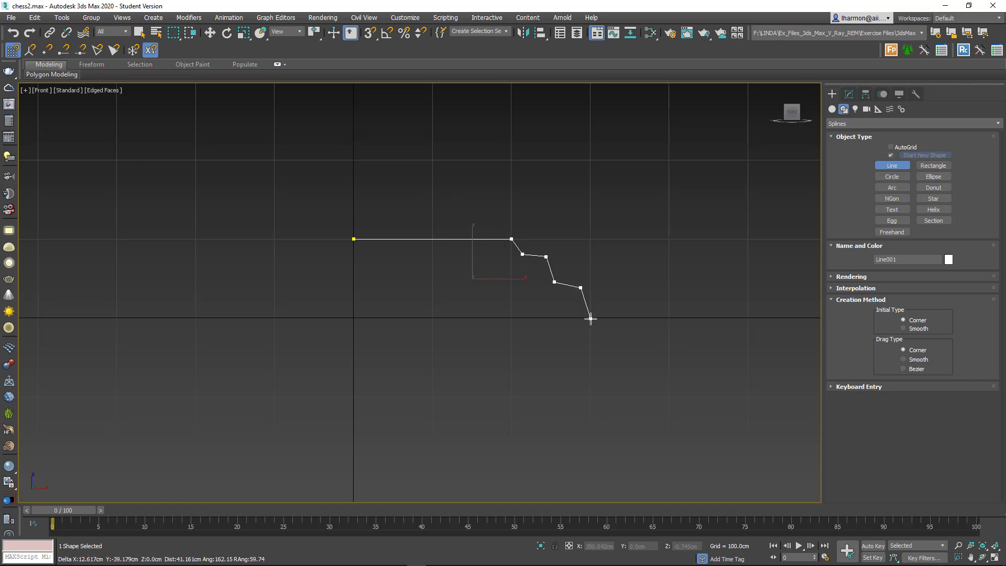
pyautogui.click(591, 318)
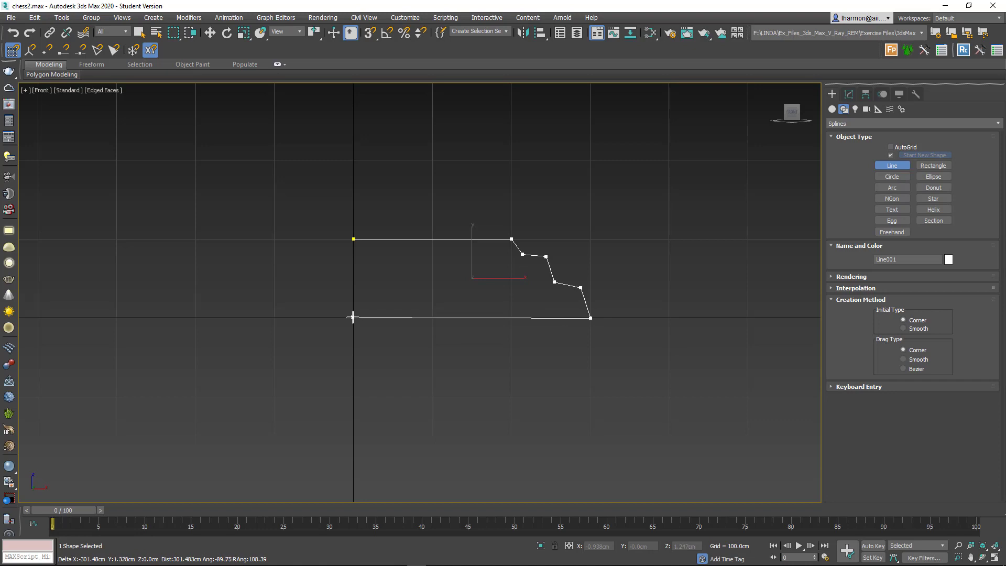
pyautogui.click(353, 317)
pyautogui.rightClick(387, 356)
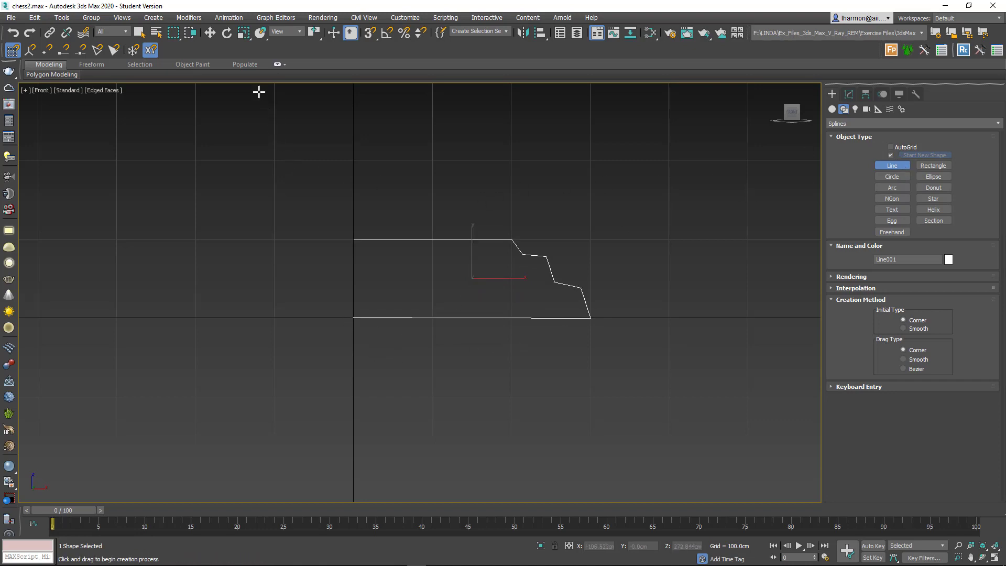
# Enable 3D grid snapping, enter vertex editing on the line, and snap its upper start vertex to X 0, Z 100 cm
pyautogui.click(210, 33)
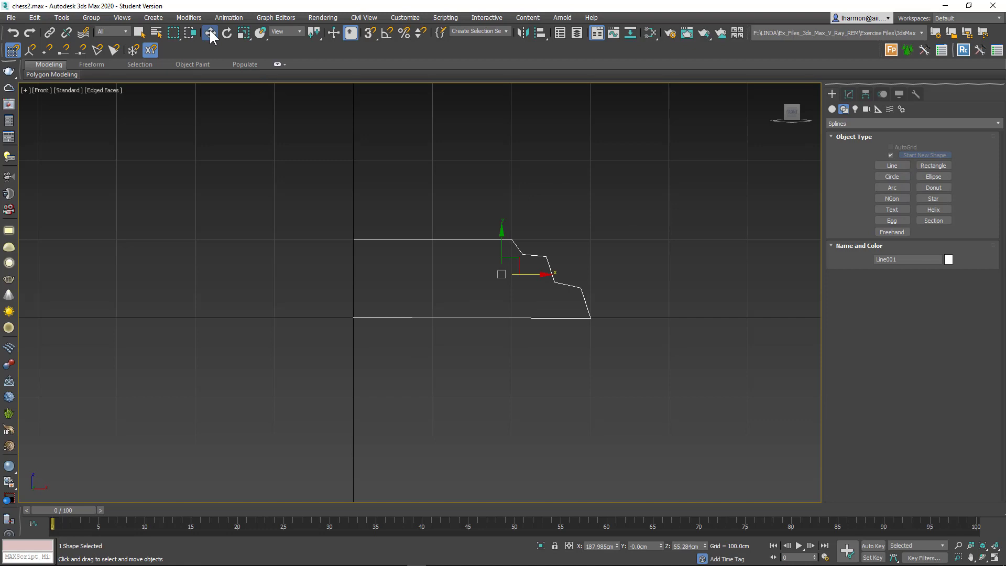
pyautogui.click(371, 32)
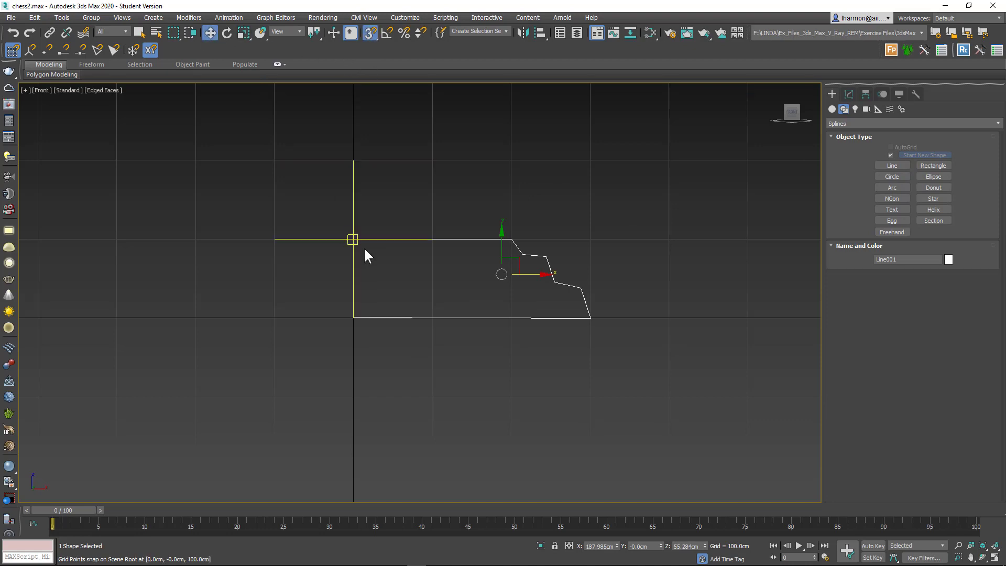
pyautogui.click(851, 94)
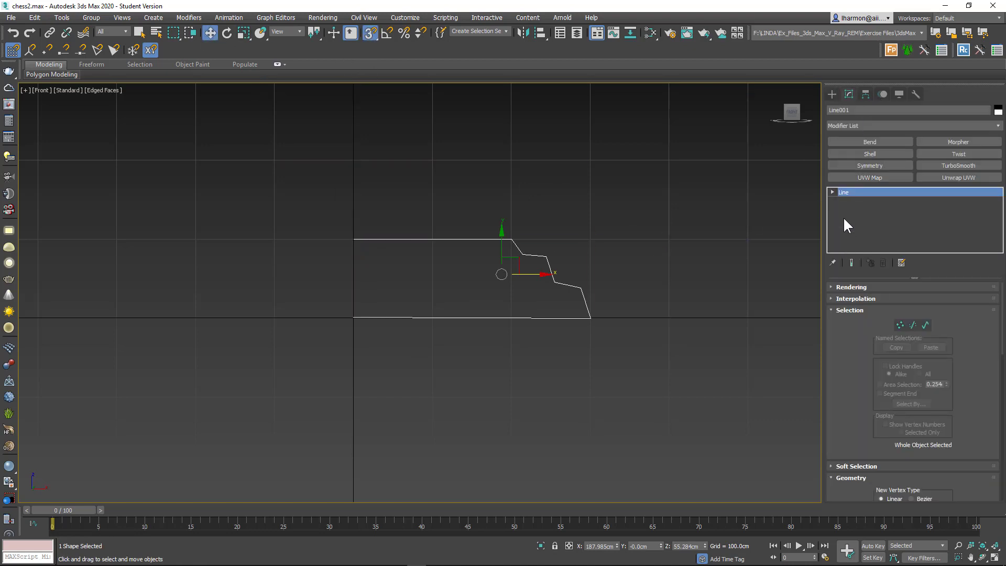
pyautogui.click(900, 325)
pyautogui.scroll(5, 309, 235)
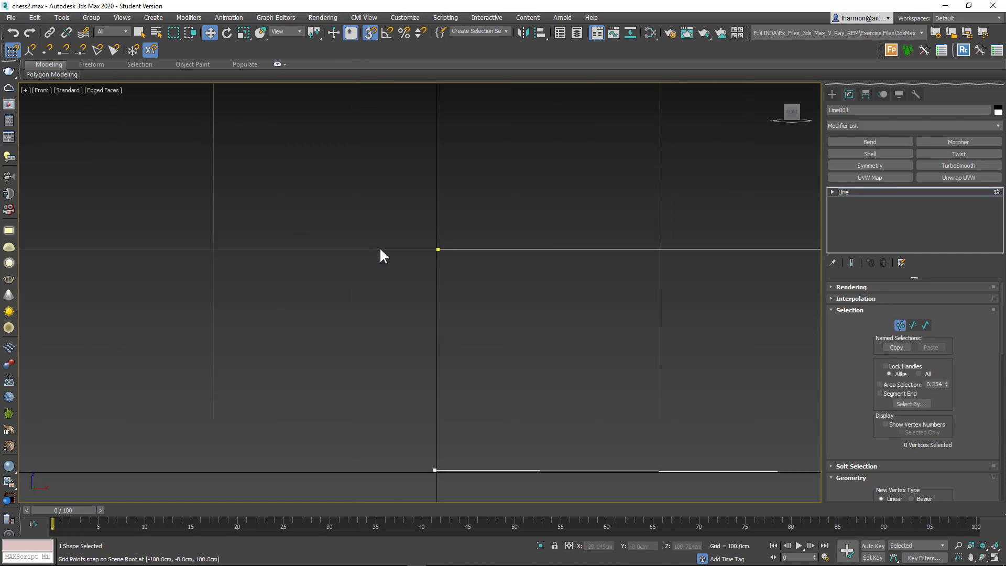
pyautogui.moveTo(379, 246); pyautogui.dragTo(470, 281)
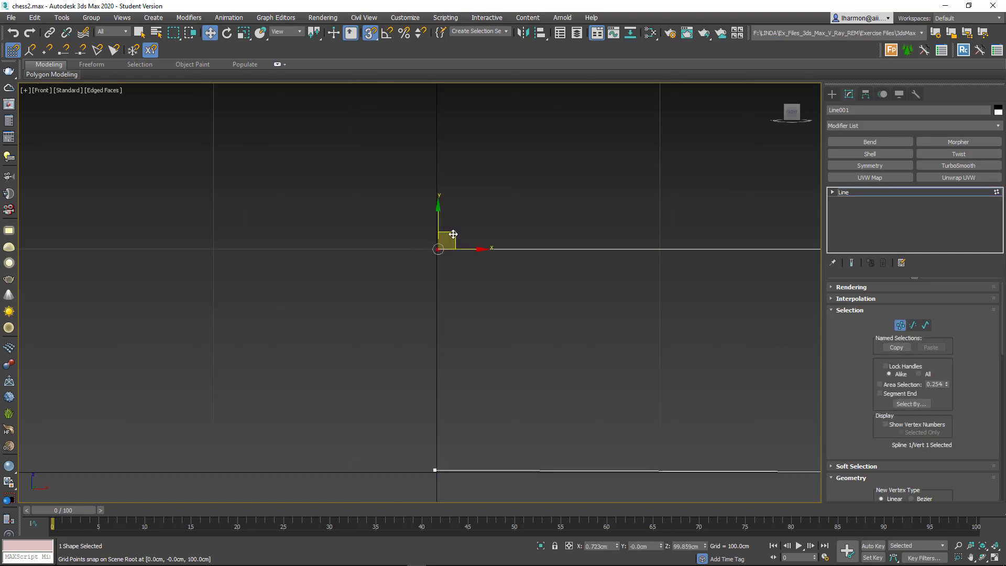
pyautogui.moveTo(447, 238)
pyautogui.mouseDown()
pyautogui.moveTo(465, 212)
pyautogui.moveTo(437, 251)
pyautogui.mouseUp()
# Snap the profile's outer base vertex to the grid point at X 300 cm, Z 0
pyautogui.moveTo(457, 429); pyautogui.dragTo(459, 319, button='middle')
pyautogui.moveTo(406, 356); pyautogui.dragTo(435, 366)
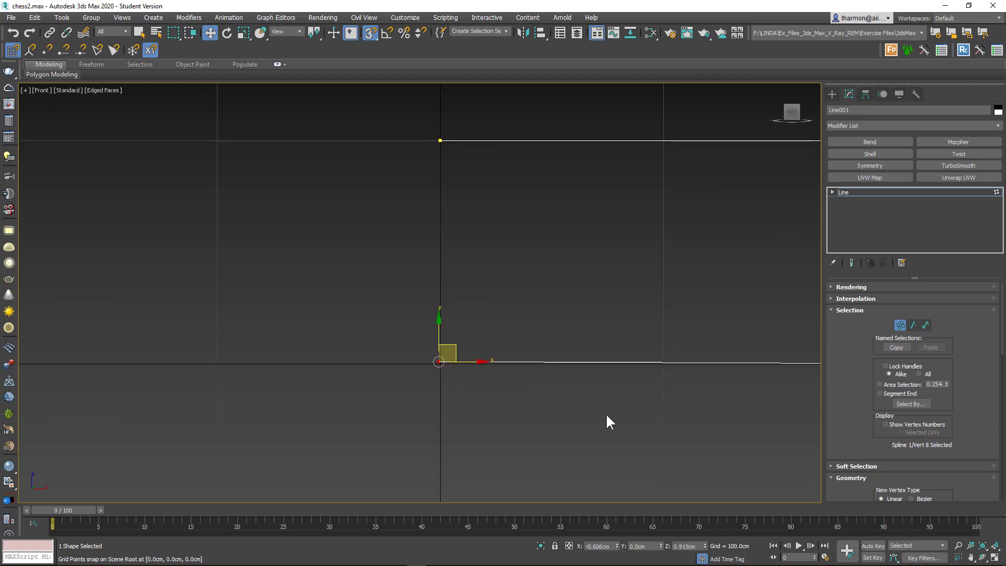
pyautogui.scroll(-3, 606, 416)
pyautogui.moveTo(600, 401); pyautogui.dragTo(389, 358, button='middle')
pyautogui.scroll(3, 552, 376)
pyautogui.click(608, 314)
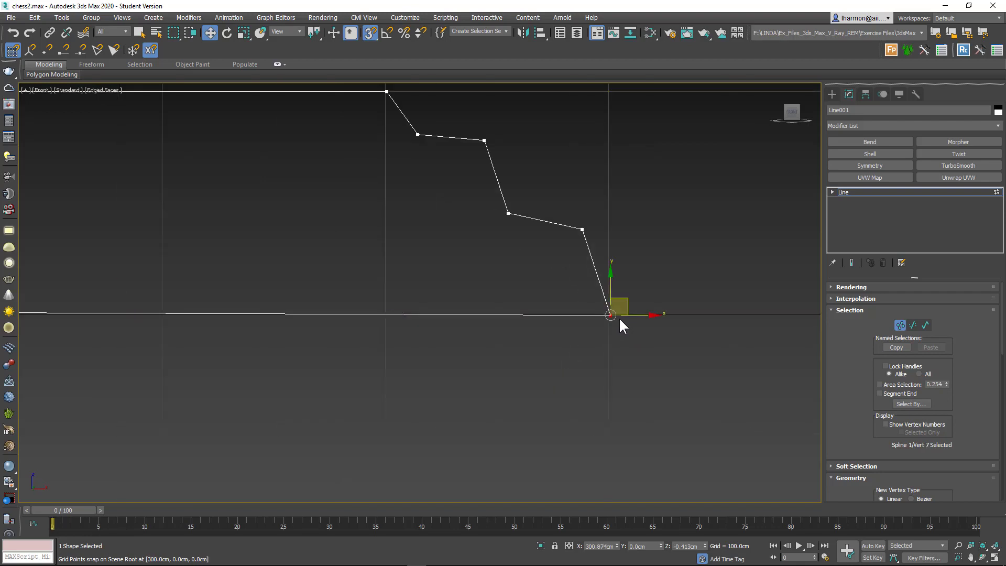
pyautogui.moveTo(611, 315); pyautogui.dragTo(609, 316)
pyautogui.scroll(-3, 594, 355)
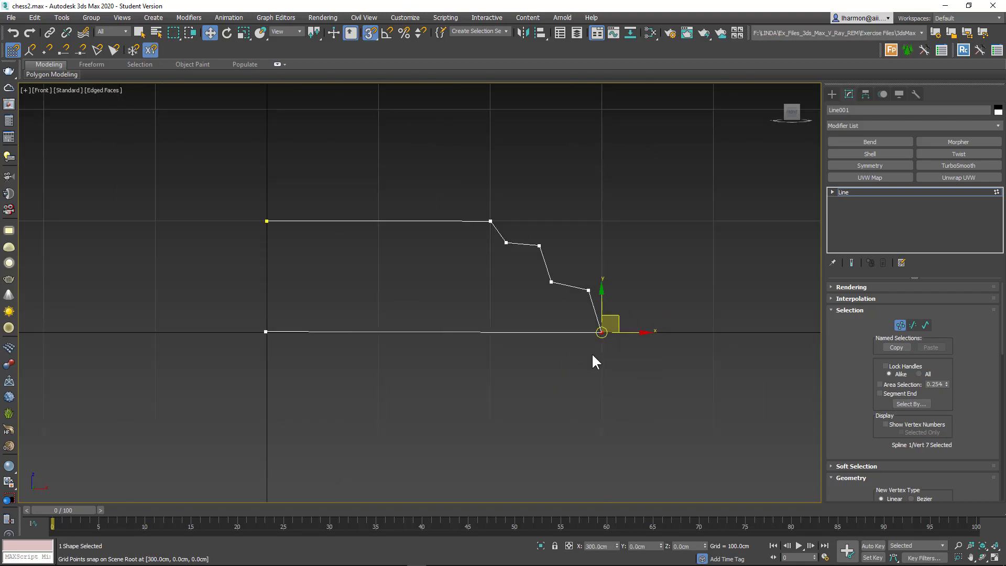
# Set the base vertex near the origin to X 0 and Z 0 by exact coordinates, and turn off snapping
pyautogui.moveTo(476, 269); pyautogui.dragTo(482, 278, button='middle')
pyautogui.click(272, 342)
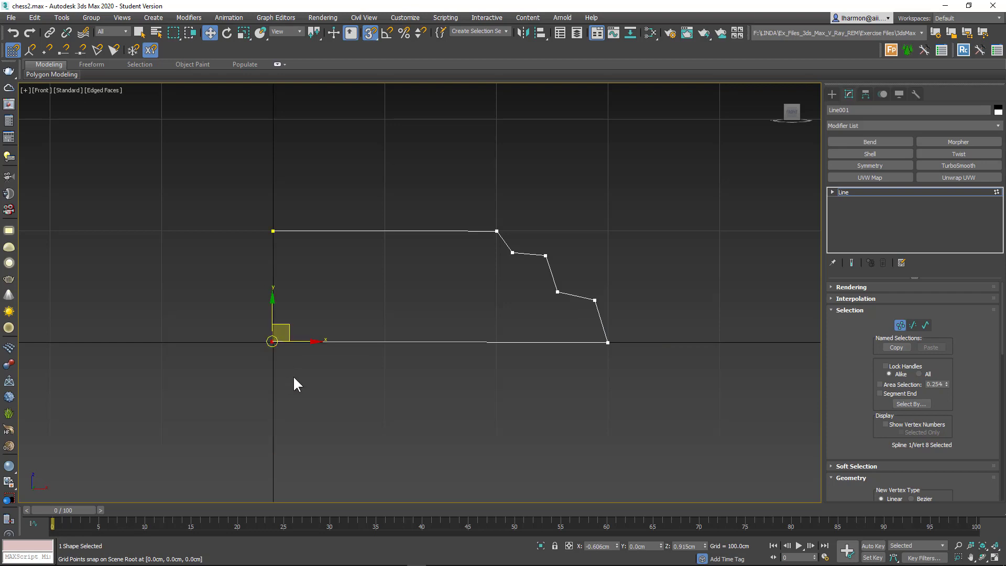
pyautogui.click(601, 547)
pyautogui.write('0')
pyautogui.press('Return')
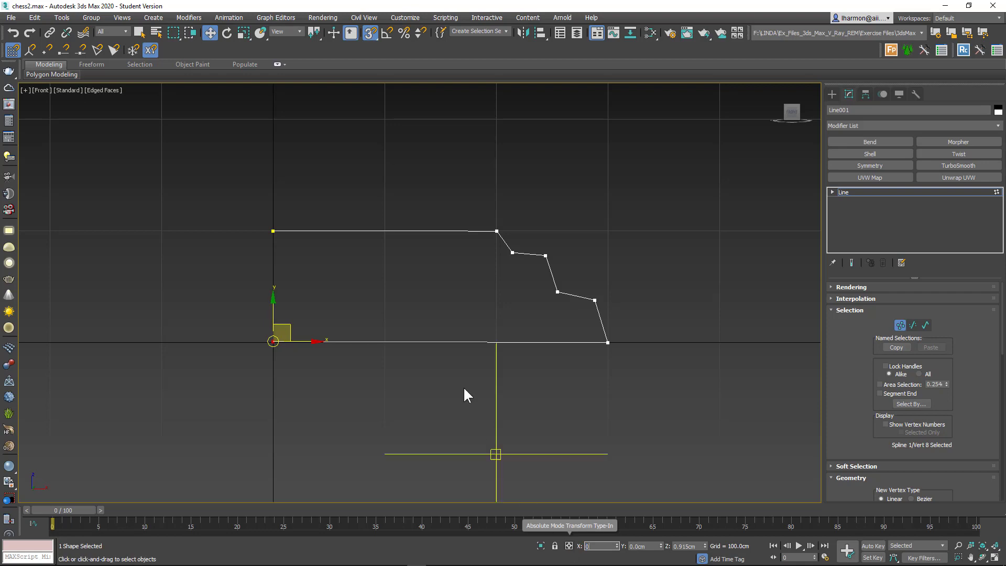
pyautogui.click(370, 32)
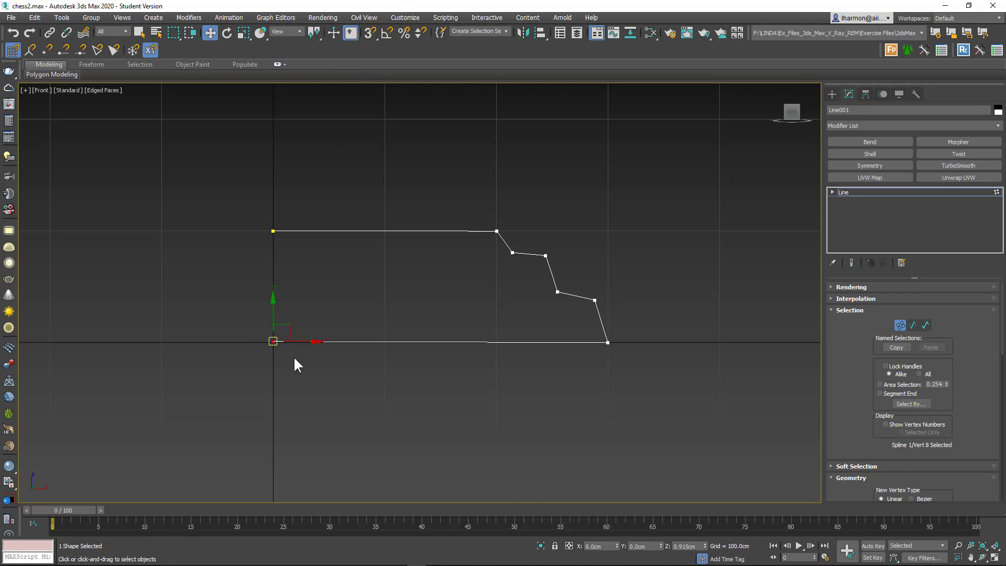
pyautogui.doubleClick(698, 545)
pyautogui.write('0')
pyautogui.press('Return')
# Check the coordinates of the outer base vertex and the upper start vertex
pyautogui.click(608, 343)
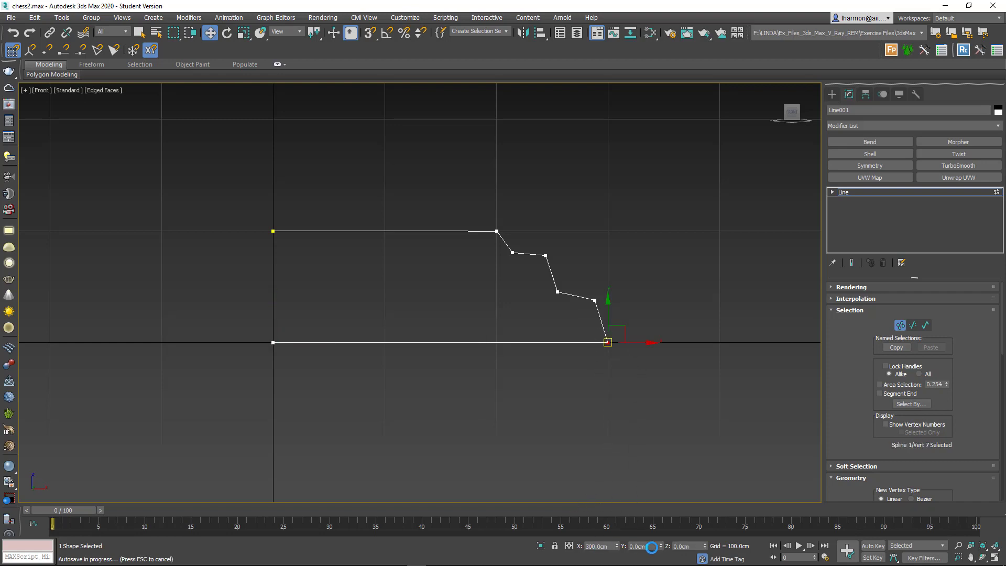
pyautogui.click(273, 230)
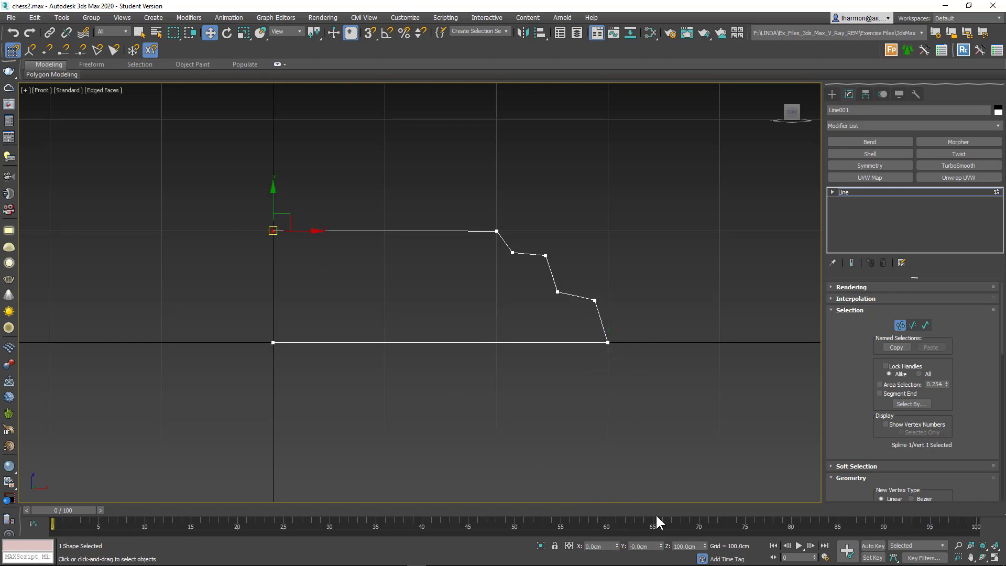
pyautogui.click(317, 255)
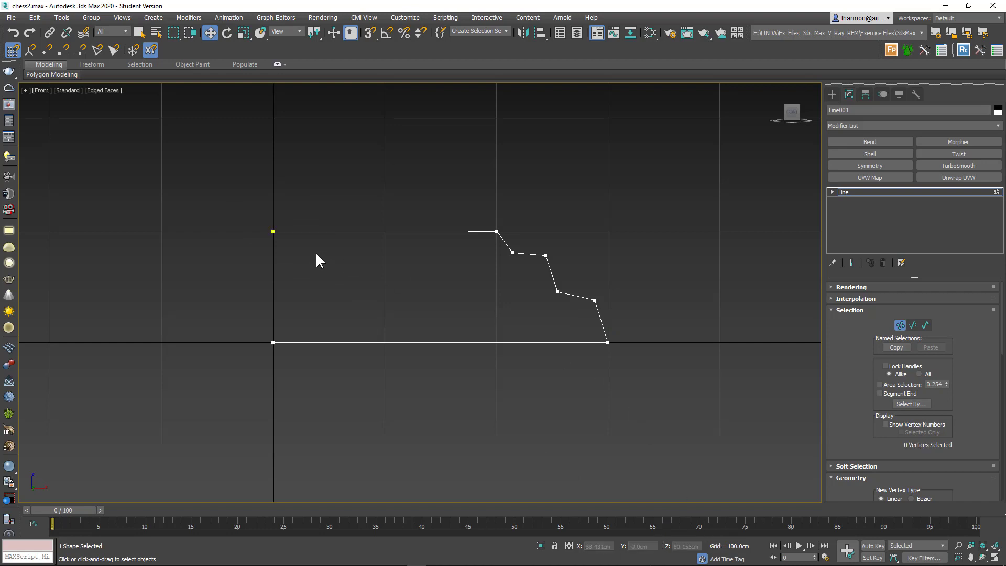
# Turn snapping back on and snap the outer end vertex of the top segment to X 200 cm, Z 100 cm
pyautogui.click(499, 232)
pyautogui.scroll(10, 503, 233)
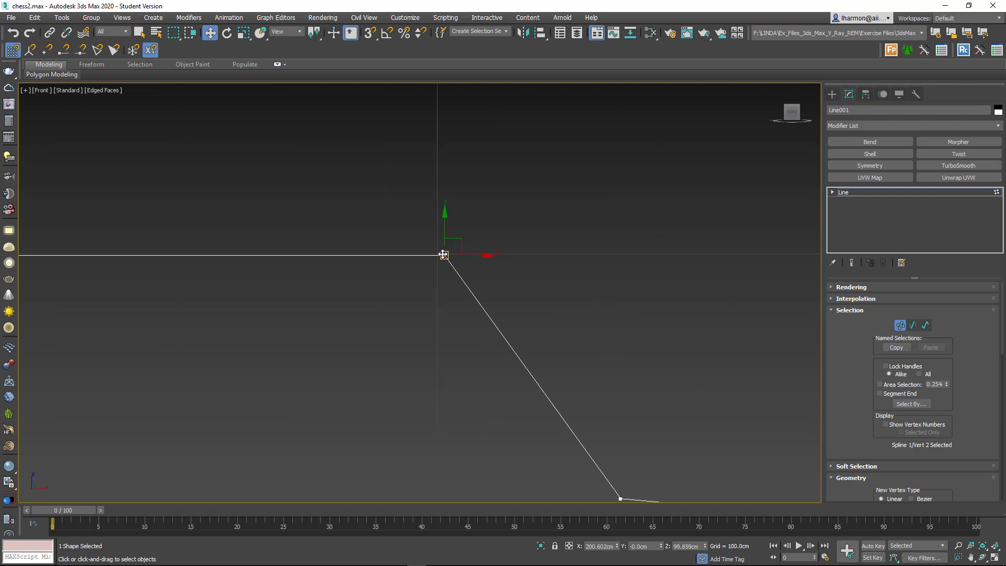
pyautogui.click(367, 33)
pyautogui.moveTo(468, 252); pyautogui.dragTo(439, 246)
pyautogui.scroll(-6, 312, 250)
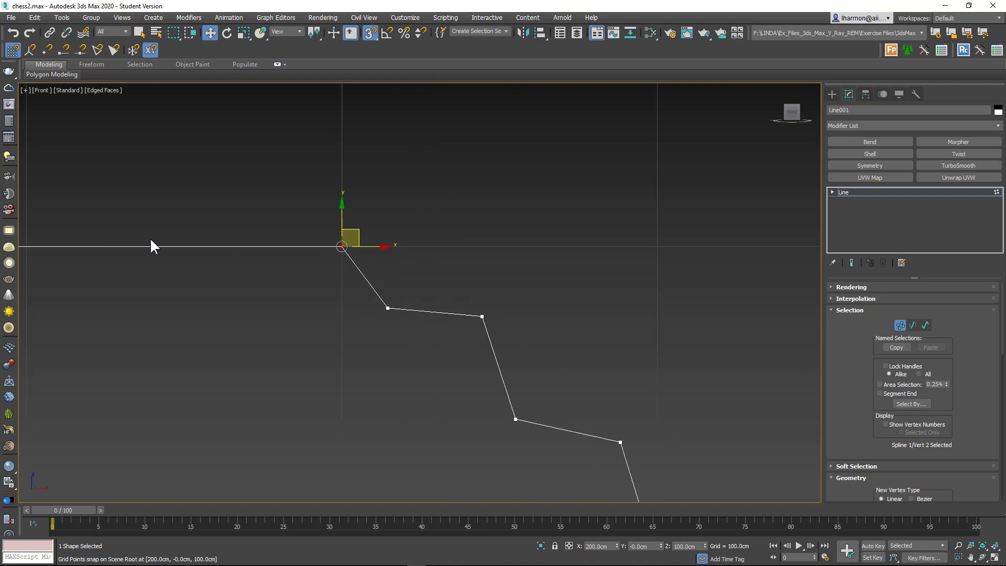
# With snapping off, convert the top segment's outer vertex to Bezier Corner and pull its handle outward to bow the slanted segment into a convex curve
pyautogui.scroll(8, 334, 249)
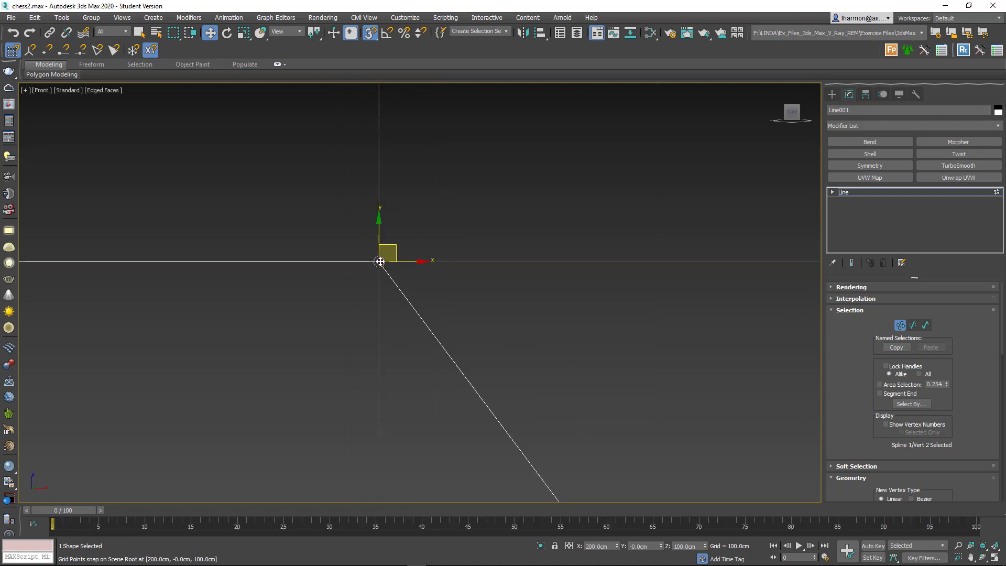
pyautogui.click(370, 33)
pyautogui.rightClick(378, 261)
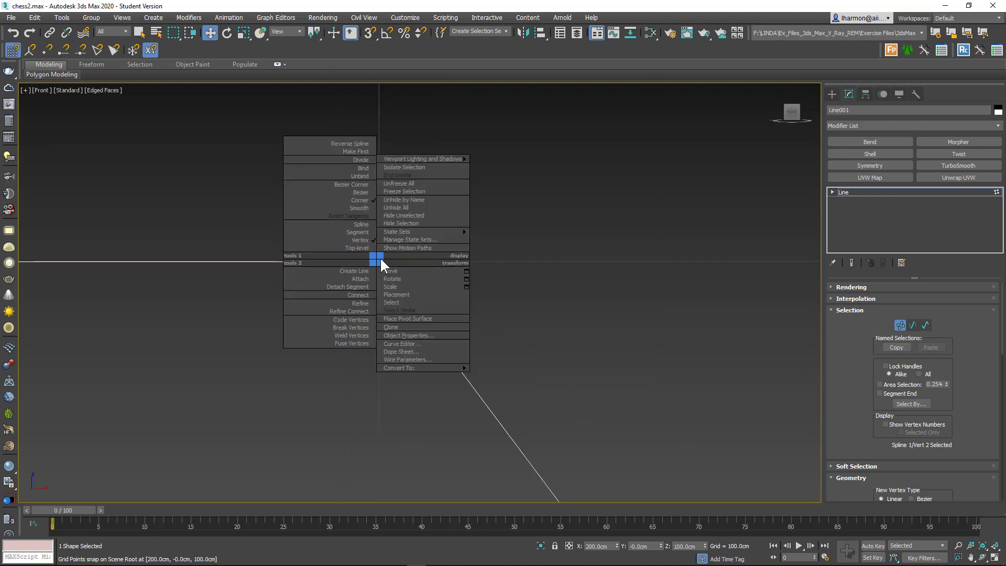
pyautogui.click(365, 189)
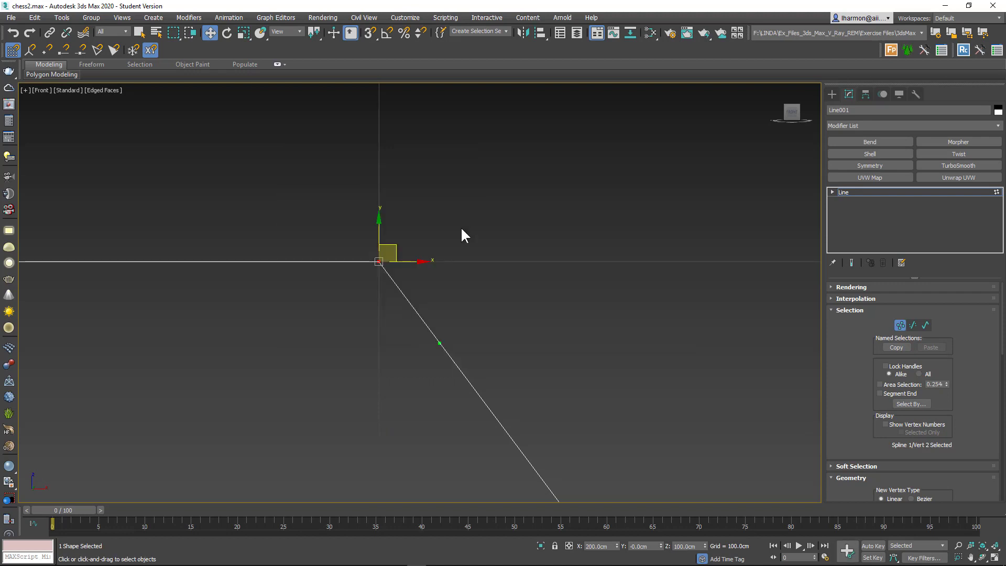
pyautogui.moveTo(445, 344); pyautogui.dragTo(515, 313)
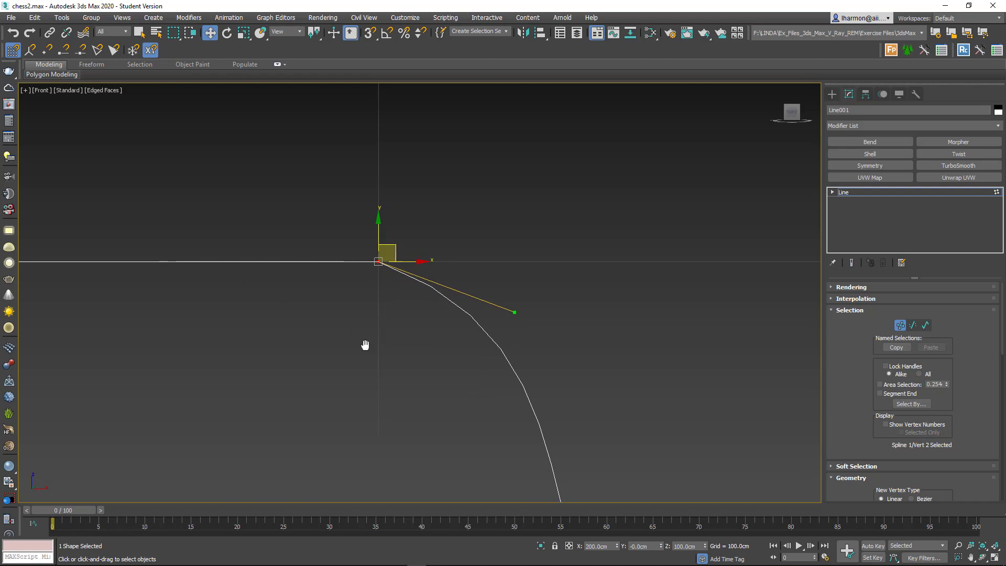
pyautogui.moveTo(367, 341); pyautogui.dragTo(303, 282, button='middle')
pyautogui.moveTo(487, 260); pyautogui.dragTo(504, 262)
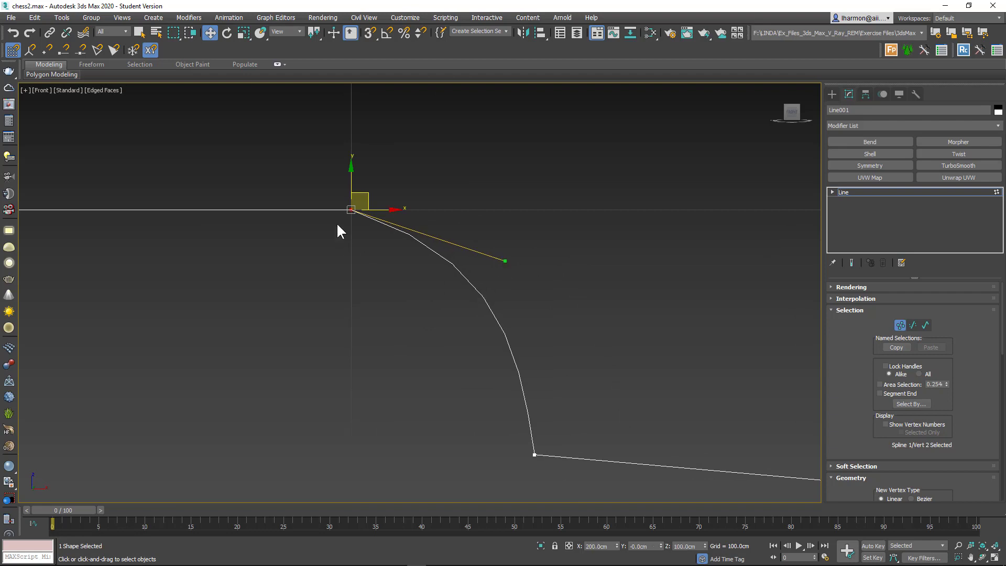
# Set the line's interpolation steps to 10
pyautogui.click(847, 299)
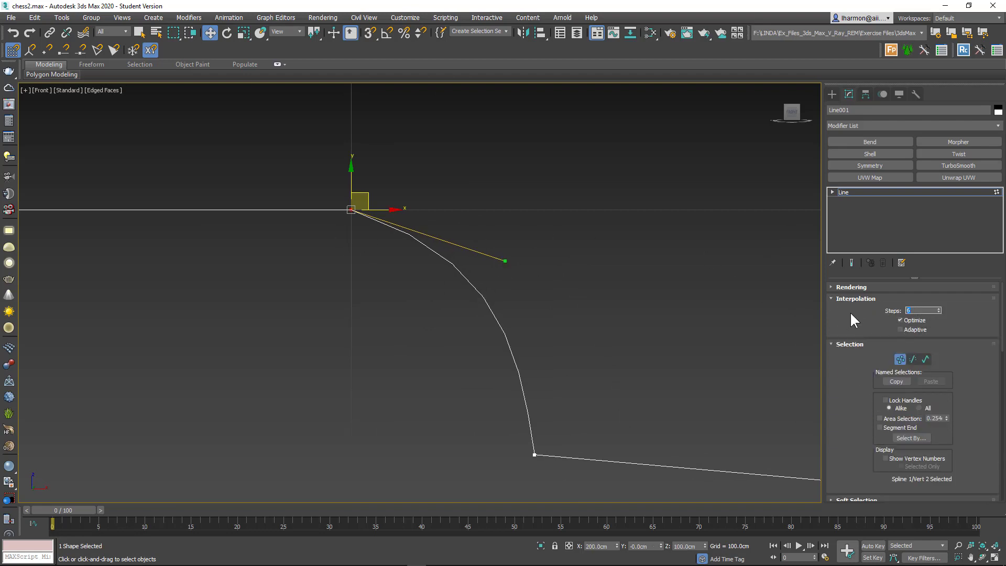
pyautogui.write('10')
pyautogui.press('Return')
# Convert the outer corner vertex of the upper step to Bezier
pyautogui.moveTo(531, 329); pyautogui.dragTo(427, 107, button='middle')
pyautogui.scroll(-3, 413, 246)
pyautogui.click(553, 253)
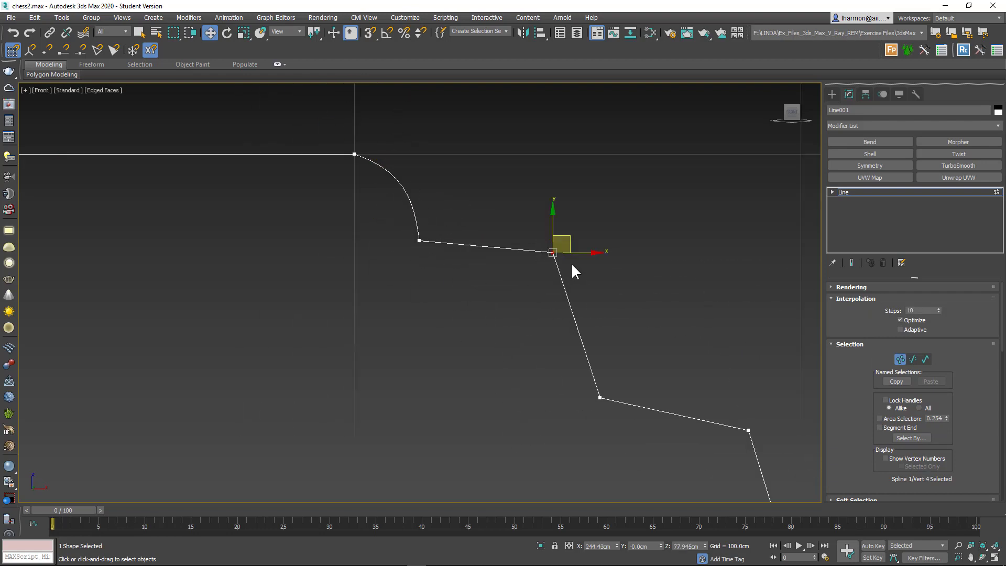
pyautogui.rightClick(554, 252)
pyautogui.click(539, 181)
pyautogui.scroll(3, 589, 259)
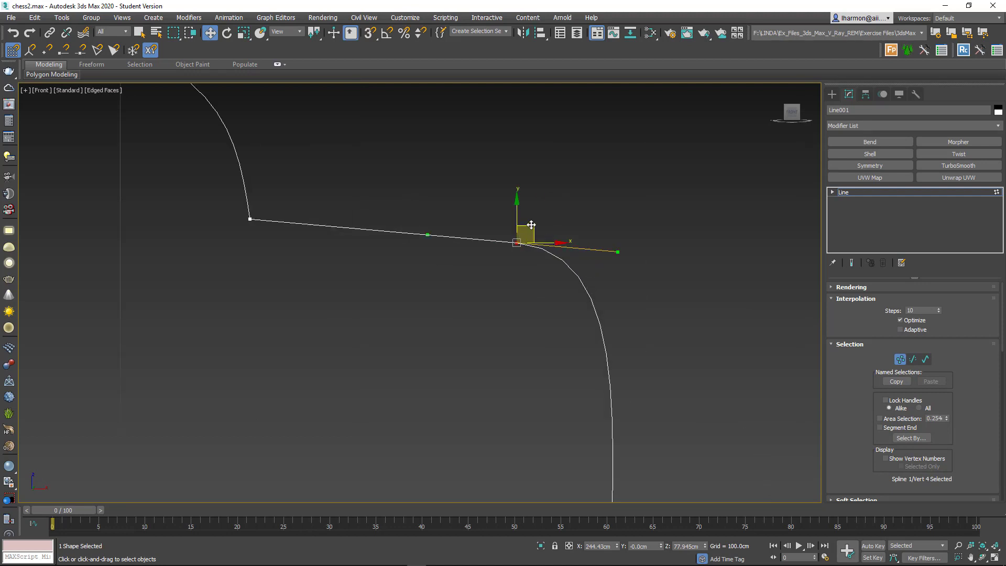
# Move the upper step's Bezier vertex inward to about X 239 cm, Z 76 cm and adjust its handles for a softly rounded edge
pyautogui.moveTo(531, 225); pyautogui.dragTo(452, 226)
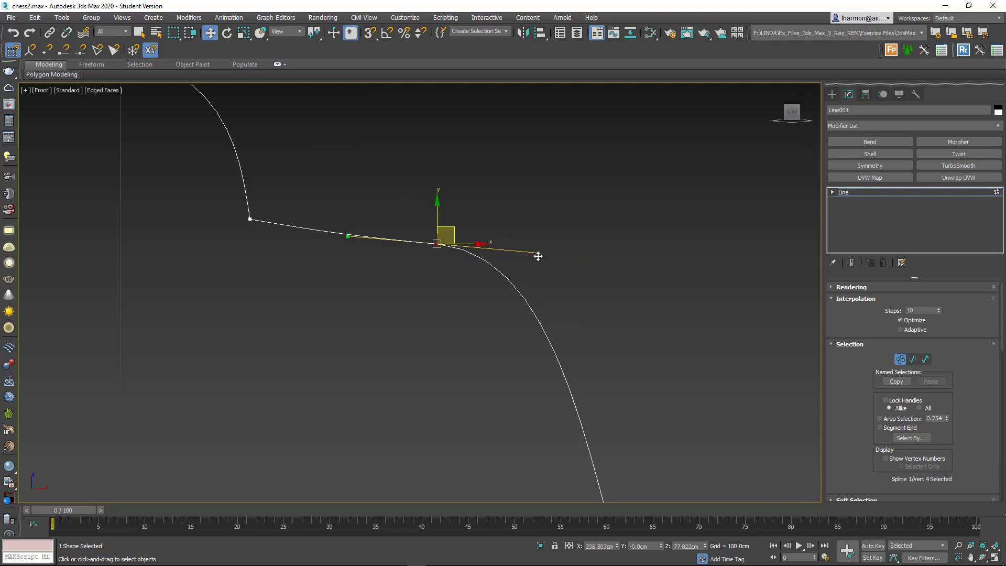
pyautogui.moveTo(539, 256); pyautogui.dragTo(537, 274)
pyautogui.moveTo(451, 232); pyautogui.dragTo(509, 234)
pyautogui.scroll(-5, 489, 367)
pyautogui.moveTo(422, 333); pyautogui.dragTo(380, 328, button='middle')
pyautogui.moveTo(444, 294); pyautogui.dragTo(439, 323)
pyautogui.moveTo(472, 333); pyautogui.dragTo(435, 296, button='middle')
# Convert the outer corner vertex of the lower step to Bezier and shorten and tilt its handles to round the edge
pyautogui.moveTo(526, 373); pyautogui.dragTo(568, 426)
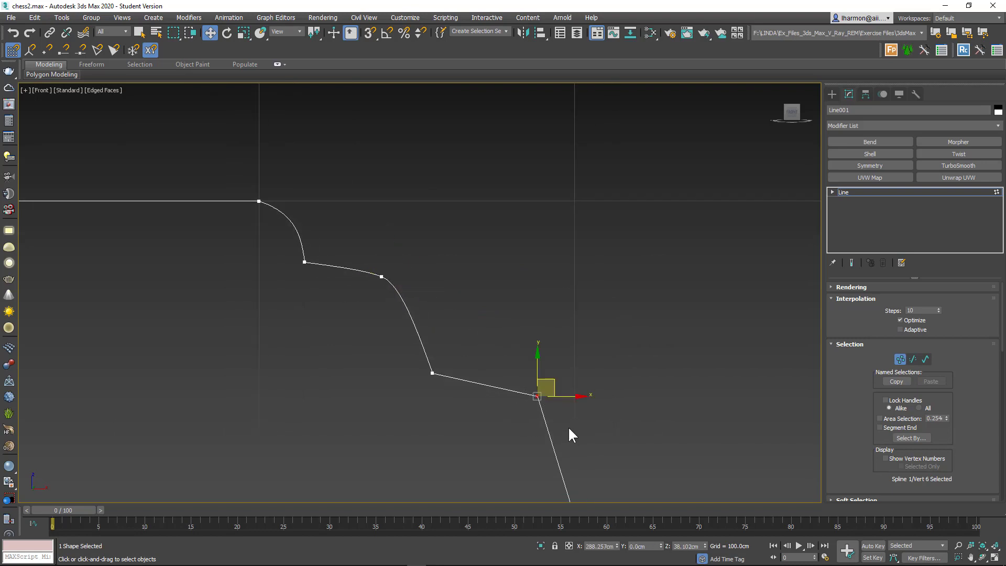
pyautogui.rightClick(536, 396)
pyautogui.click(525, 326)
pyautogui.moveTo(578, 409); pyautogui.dragTo(554, 407)
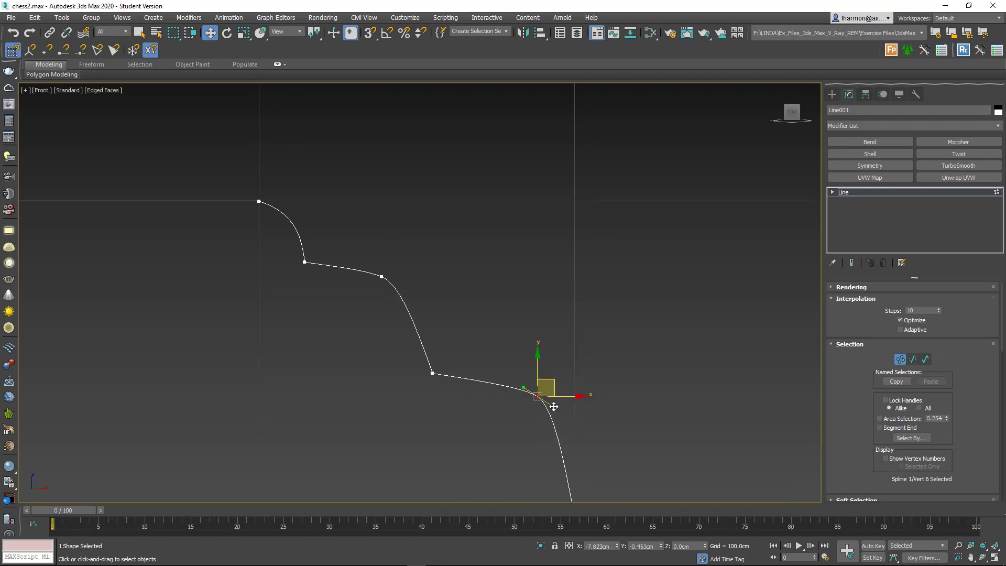
# Convert the profile's bottom outer vertex to Bezier Corner and turn its upper handle vertical so the lowest step curves outward
pyautogui.click(382, 276)
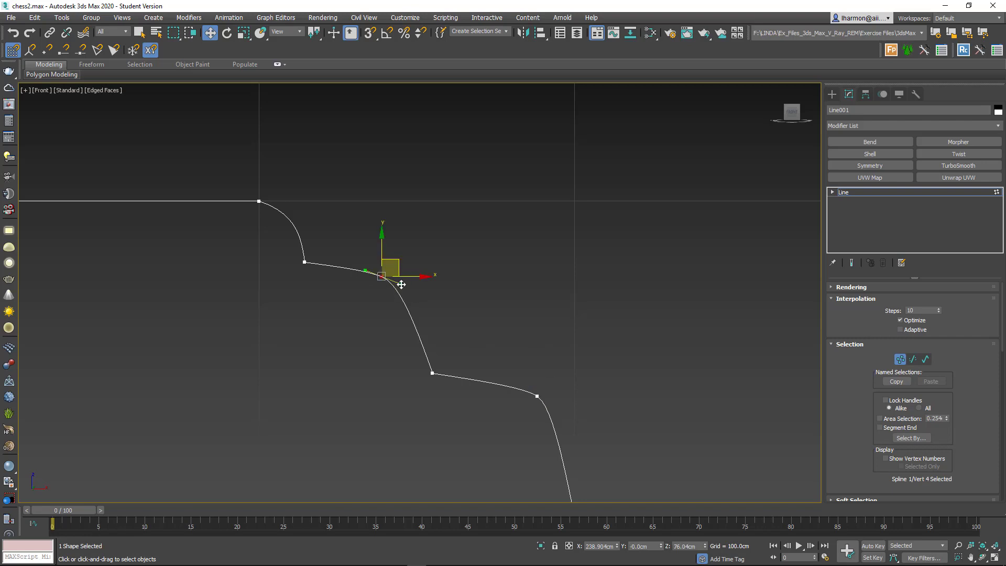
pyautogui.scroll(-3, 414, 322)
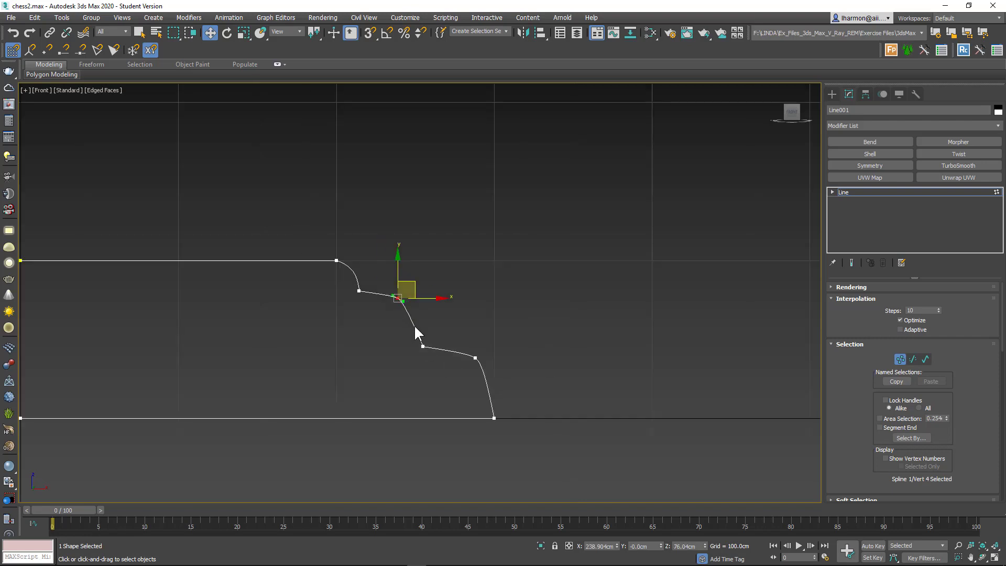
pyautogui.click(409, 379)
pyautogui.click(475, 358)
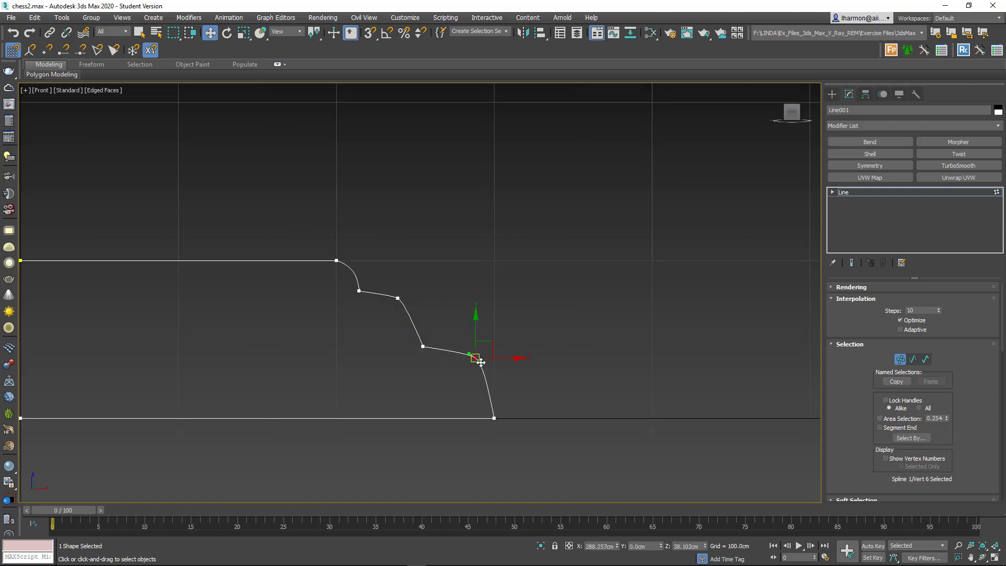
pyautogui.click(495, 418)
pyautogui.scroll(5, 492, 420)
pyautogui.rightClick(505, 397)
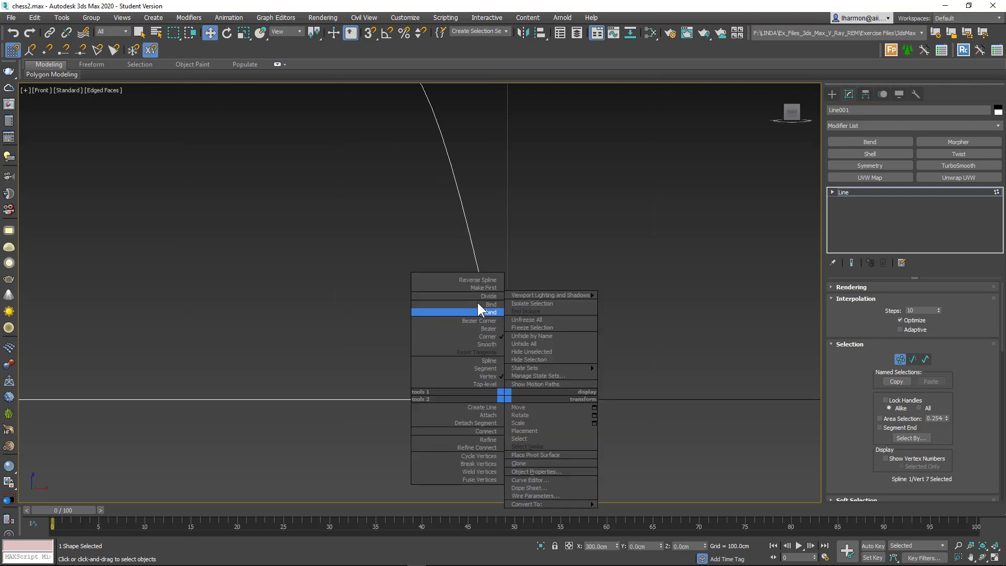
pyautogui.click(495, 321)
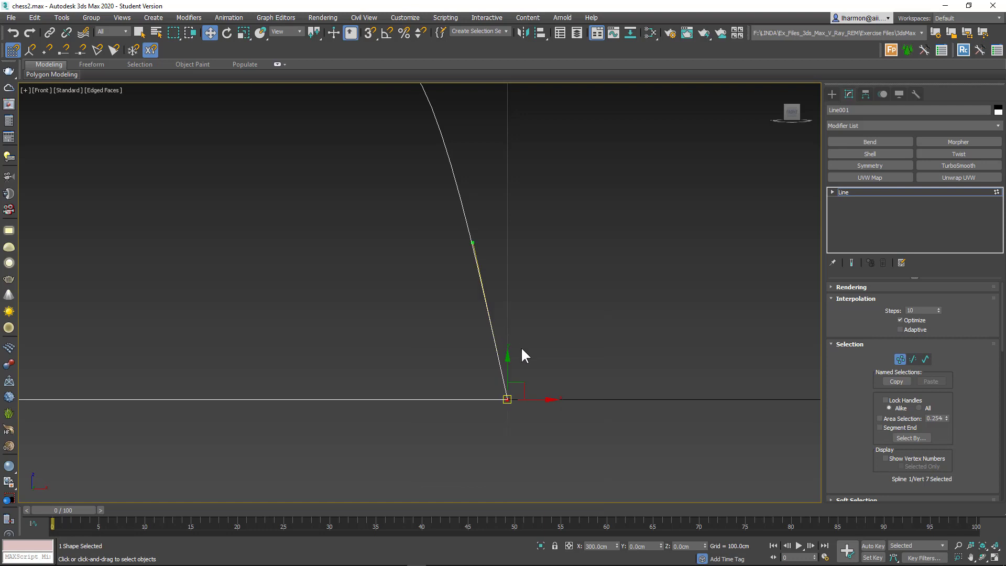
pyautogui.moveTo(476, 243); pyautogui.dragTo(508, 238)
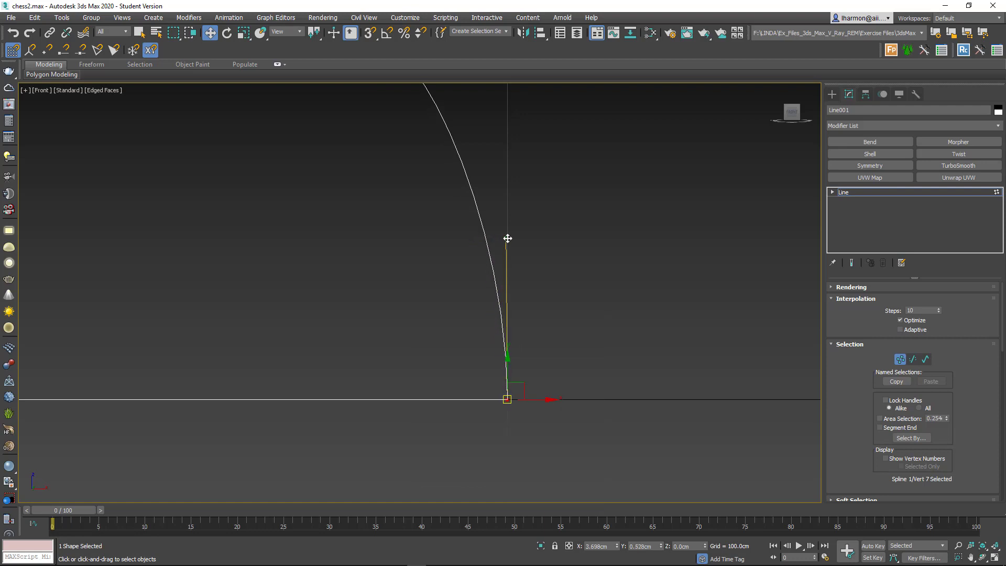
pyautogui.scroll(-6, 508, 270)
pyautogui.moveTo(445, 279); pyautogui.dragTo(548, 328, button='middle')
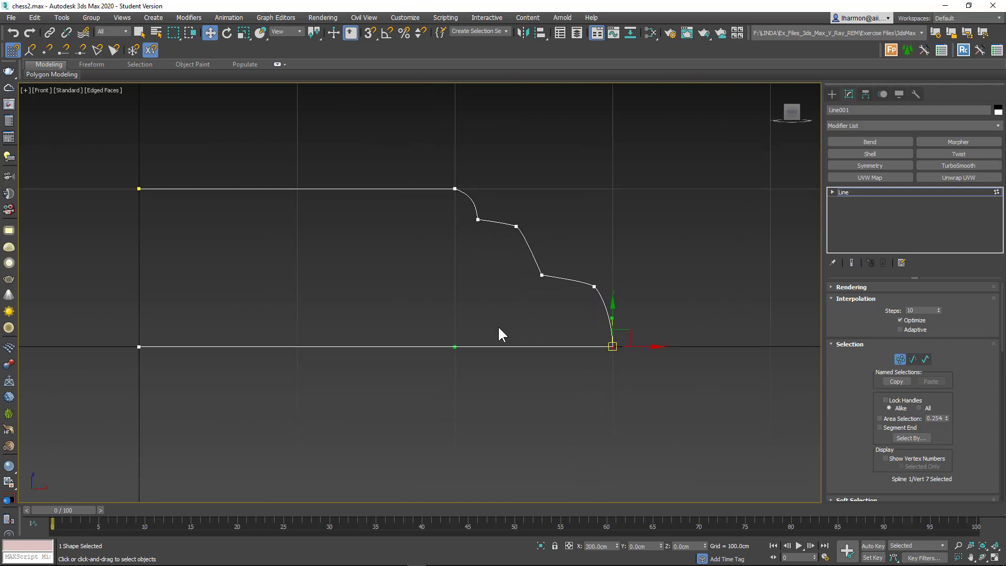
pyautogui.click(491, 392)
pyautogui.scroll(-2, 554, 387)
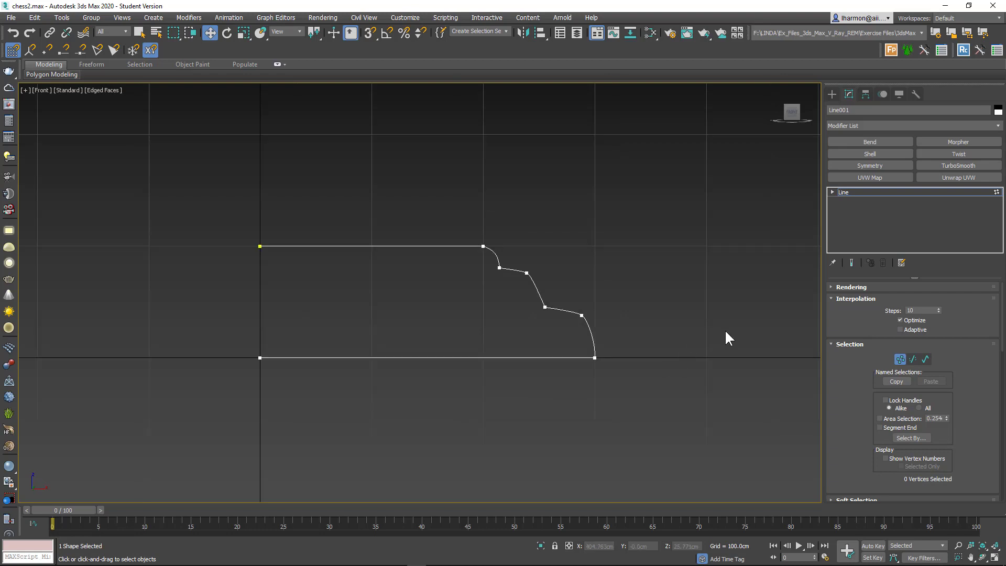
pyautogui.scroll(-1, 726, 332)
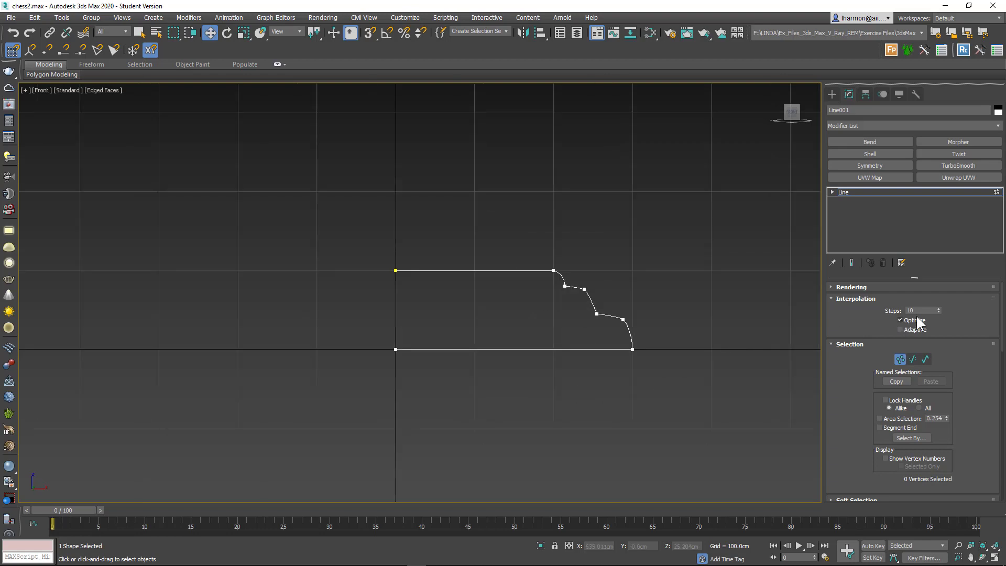
# Apply a Lathe modifier to the whole profile line and align its axis to Min
pyautogui.click(966, 191)
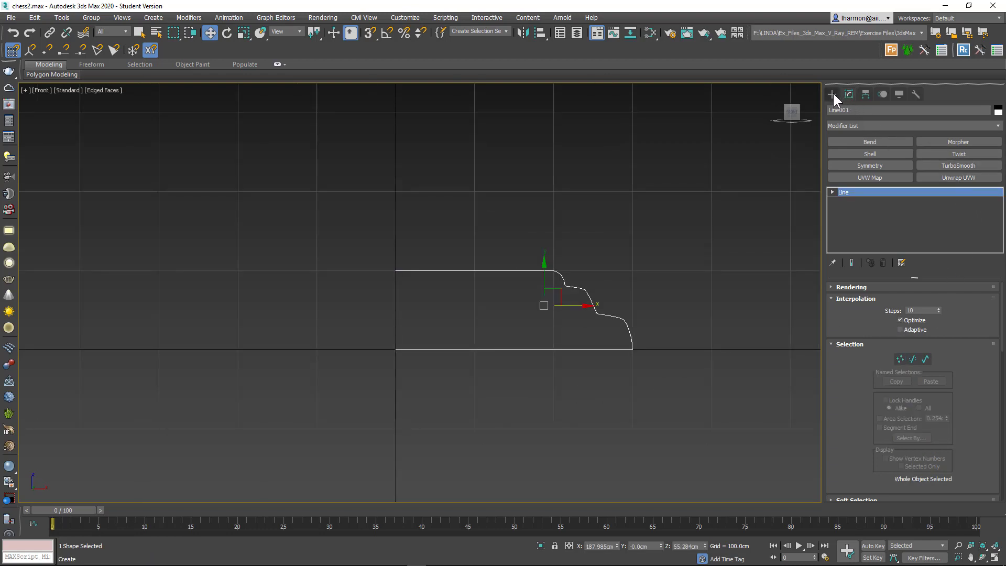
pyautogui.click(888, 123)
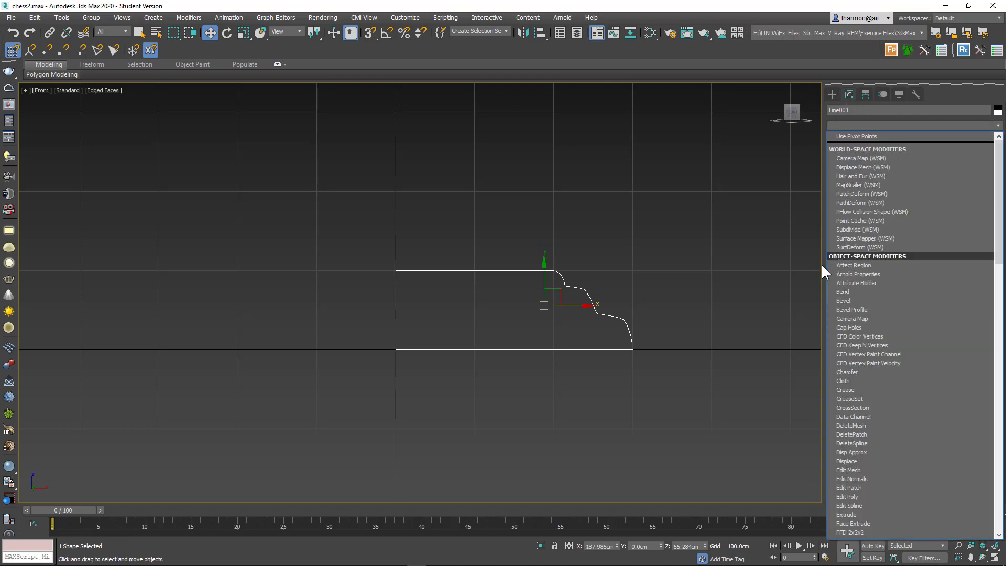
pyautogui.scroll(-9, 905, 333)
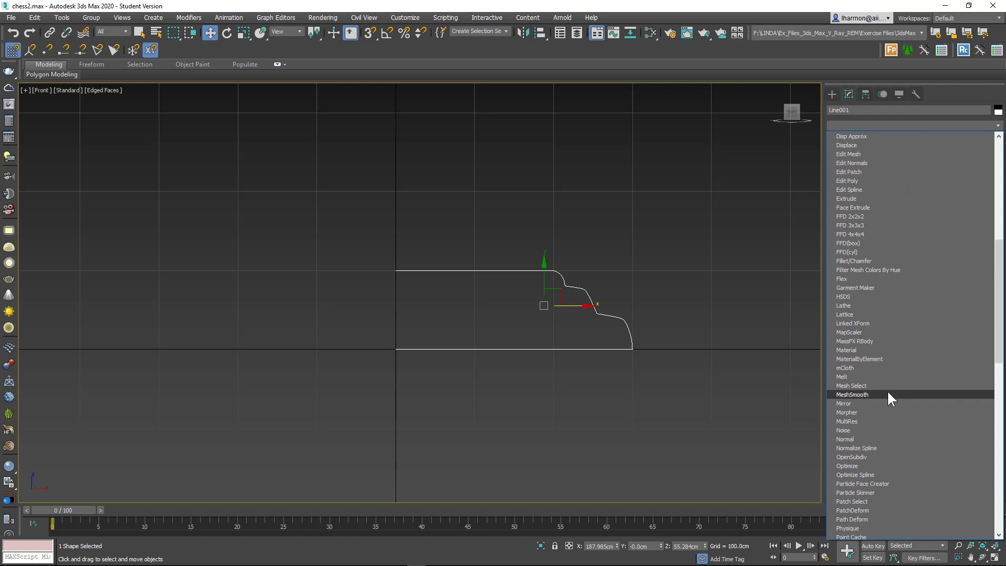
pyautogui.click(864, 306)
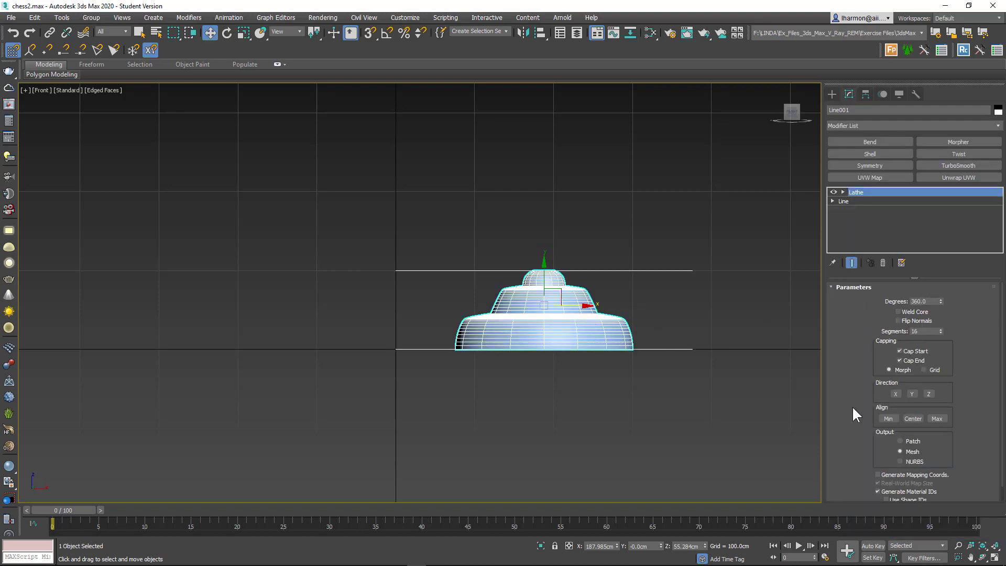
pyautogui.click(889, 418)
pyautogui.scroll(-2, 476, 357)
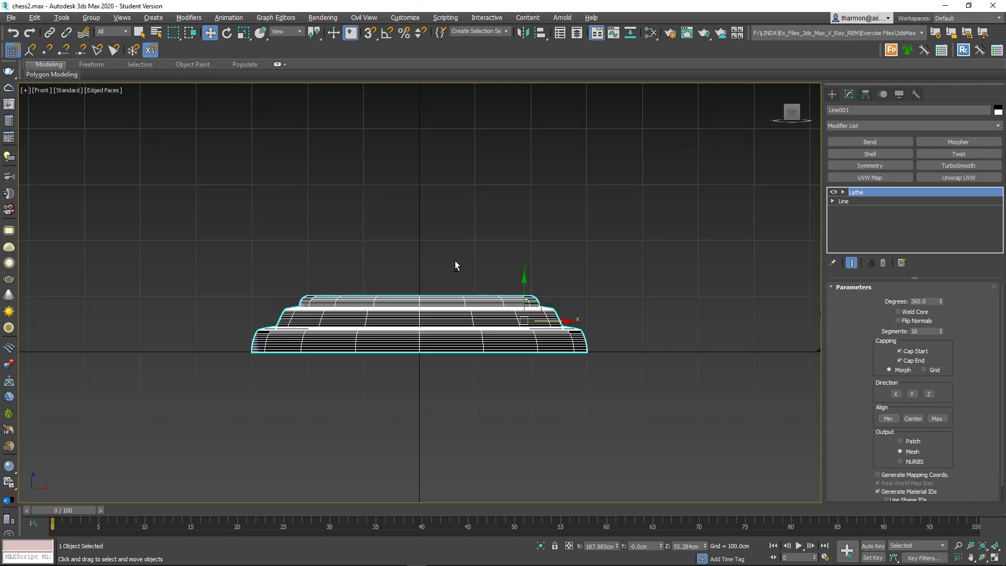
# Set the Lathe segments to 4 to make the base square
pyautogui.keyDown('alt'); pyautogui.moveTo(455, 265); pyautogui.dragTo(449, 347, button='middle'); pyautogui.keyUp('alt')
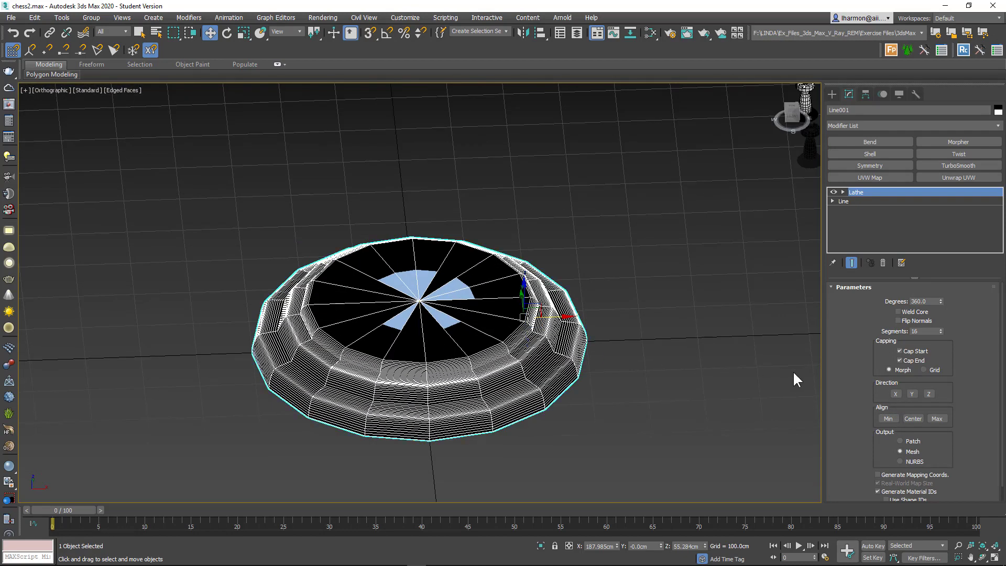
pyautogui.doubleClick(914, 332)
pyautogui.write('4')
pyautogui.press('Return')
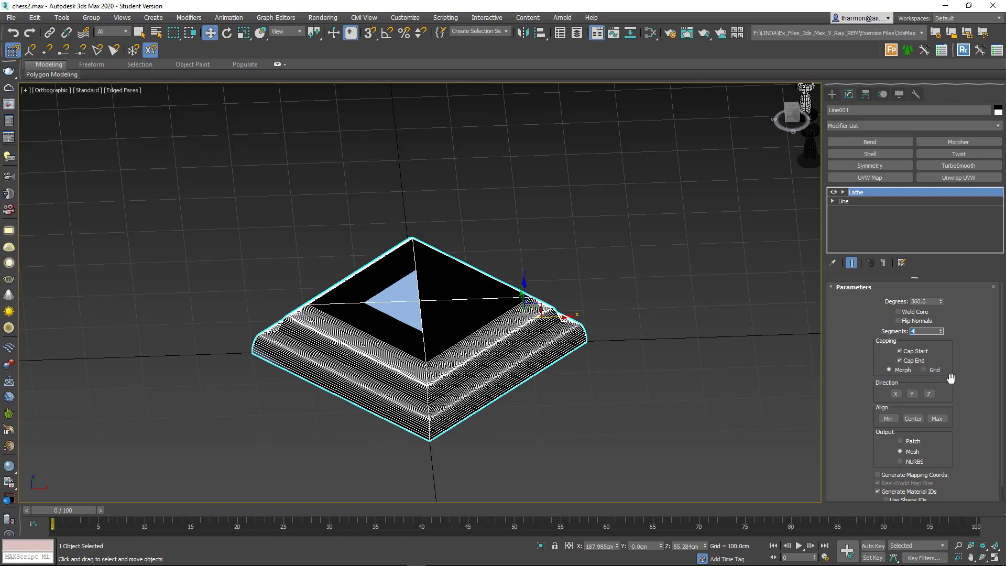
pyautogui.scroll(-1, 965, 384)
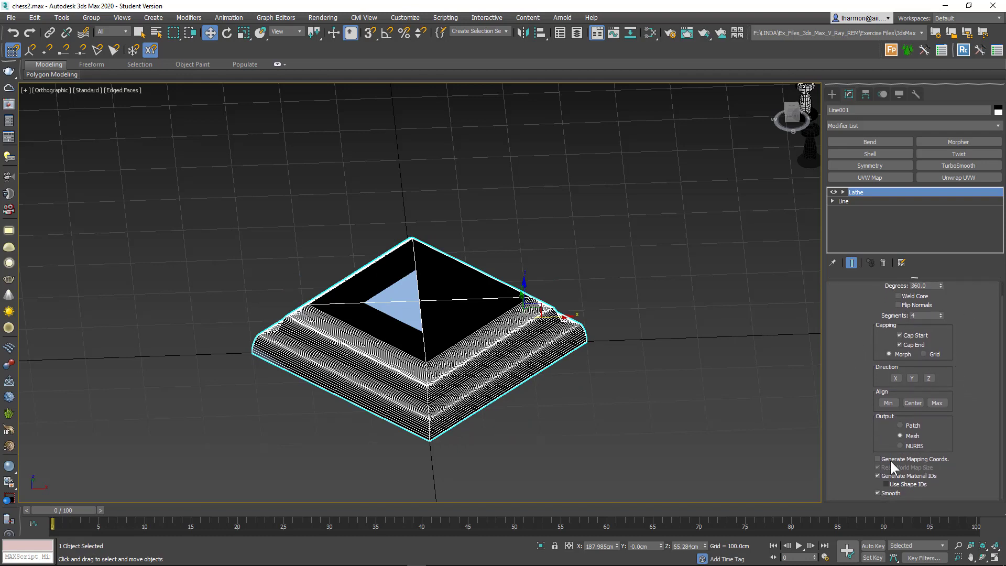
pyautogui.scroll(1, 864, 310)
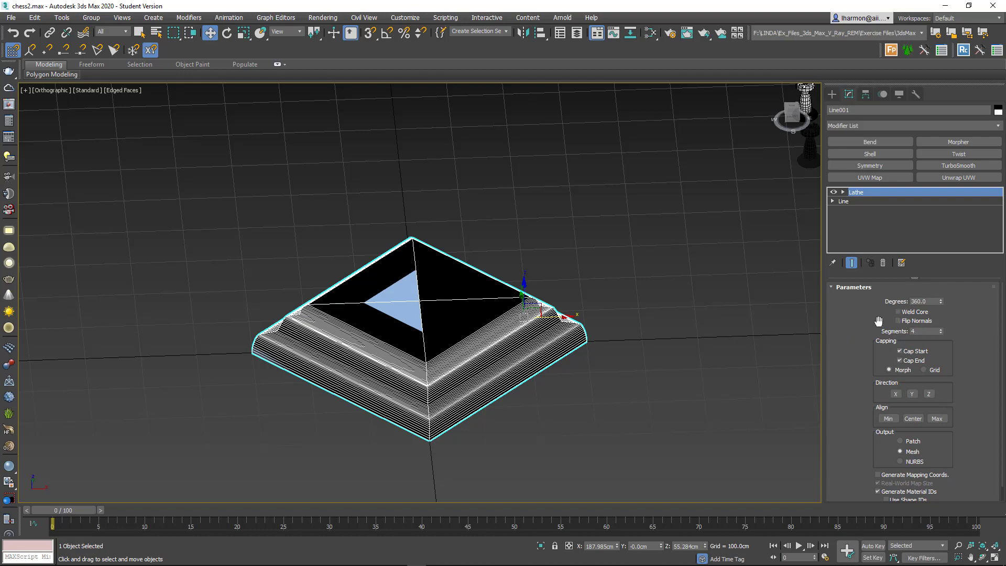
# Collapse the Lathe and Line stack, accepting the warning, and convert the resulting mesh to an Editable Poly
pyautogui.rightClick(875, 197)
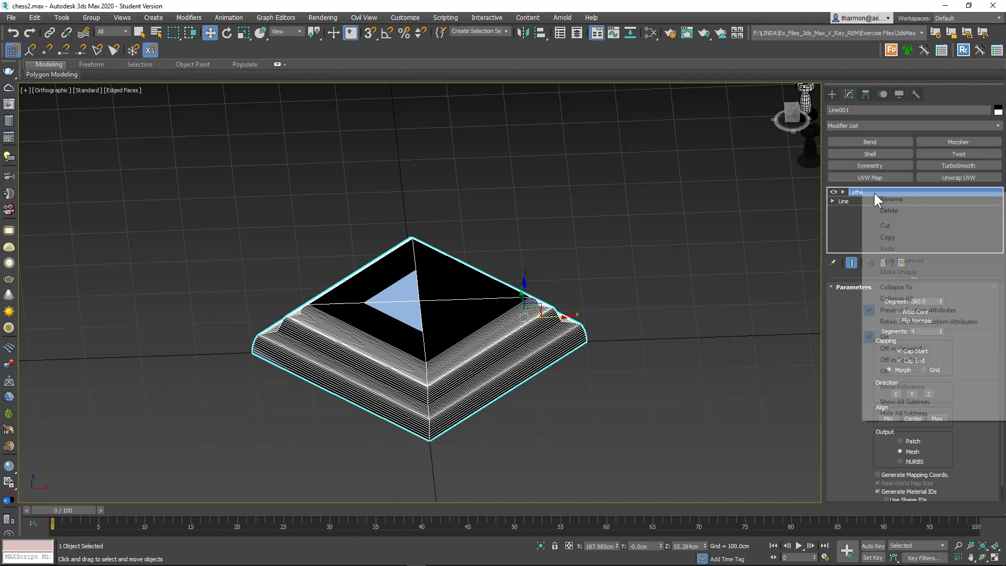
pyautogui.click(913, 300)
pyautogui.click(548, 318)
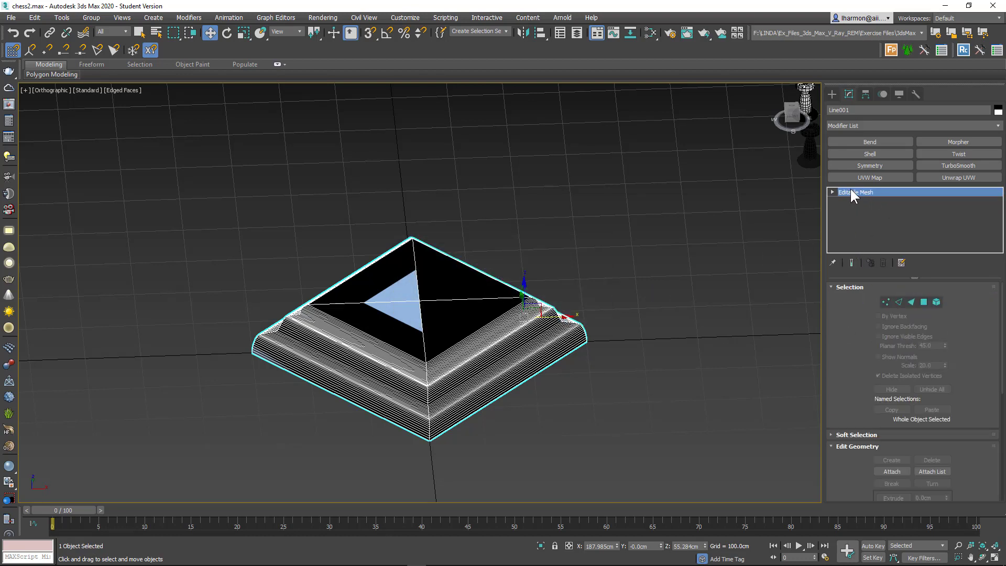
pyautogui.rightClick(873, 190)
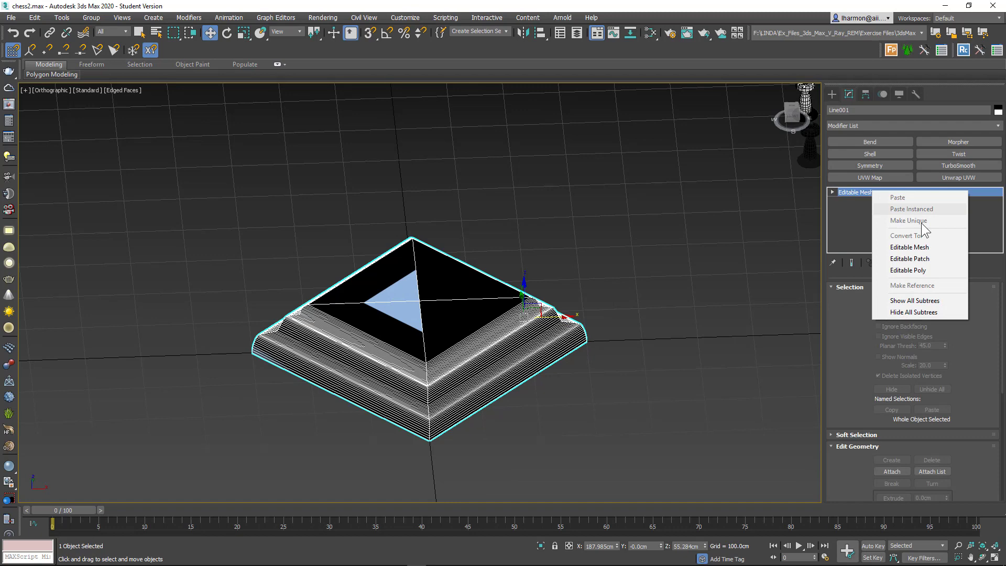
pyautogui.click(926, 269)
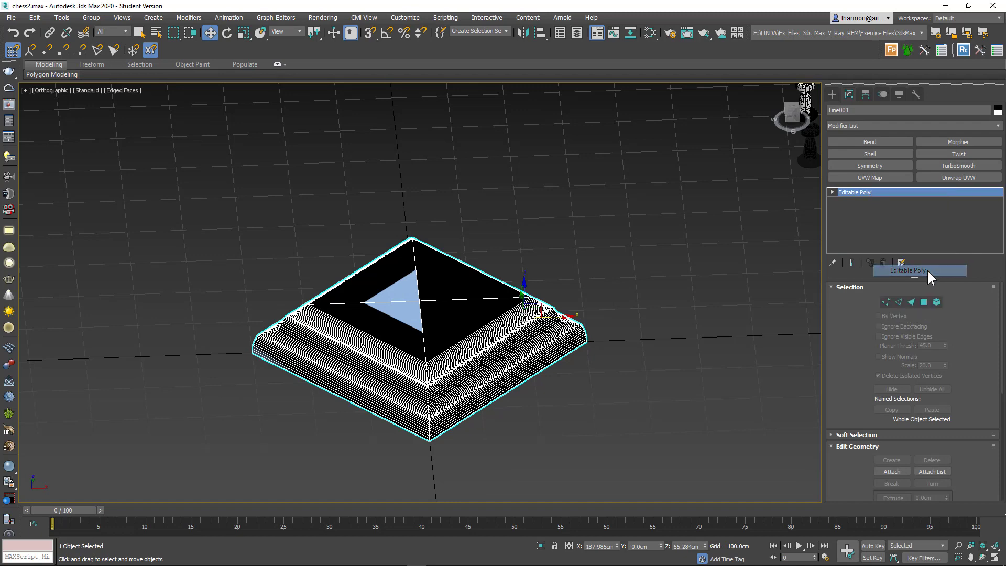
# Weld the overlapping vertices at the center of the base's top face with a 0.254 cm threshold
pyautogui.click(886, 299)
pyautogui.scroll(5, 389, 281)
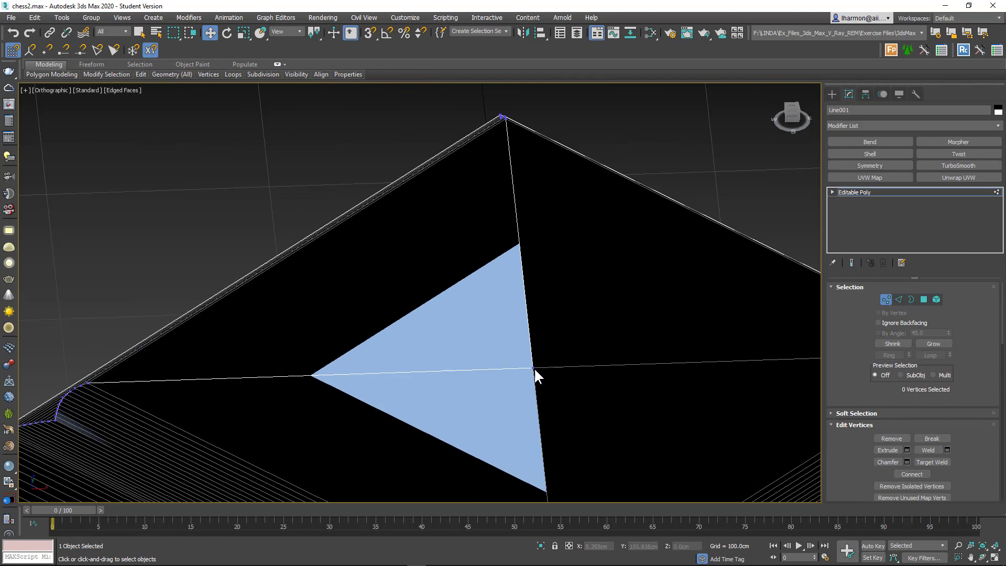
pyautogui.moveTo(531, 365); pyautogui.dragTo(538, 373)
pyautogui.scroll(-5, 528, 400)
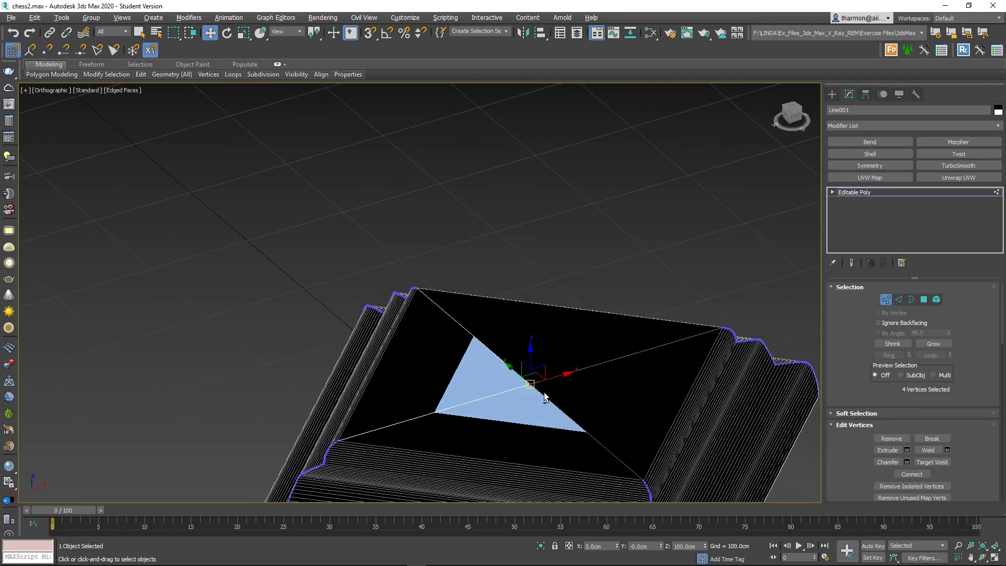
pyautogui.moveTo(544, 393)
pyautogui.keyDown('alt'); pyautogui.mouseDown(button='middle')
pyautogui.moveTo(562, 299)
pyautogui.moveTo(528, 391)
pyautogui.moveTo(537, 409)
pyautogui.mouseUp(button='middle'); pyautogui.keyUp('alt')
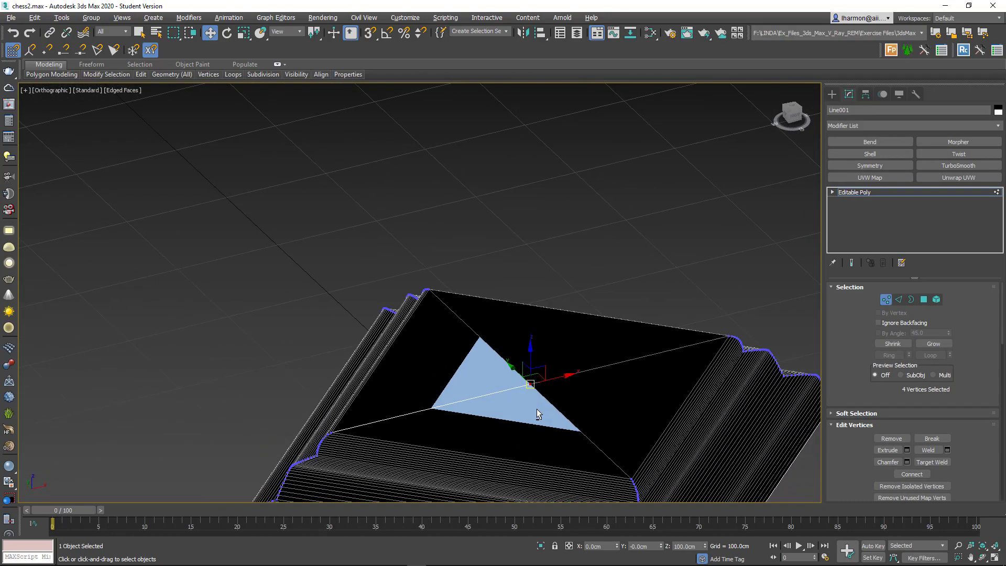
pyautogui.scroll(-3, 893, 398)
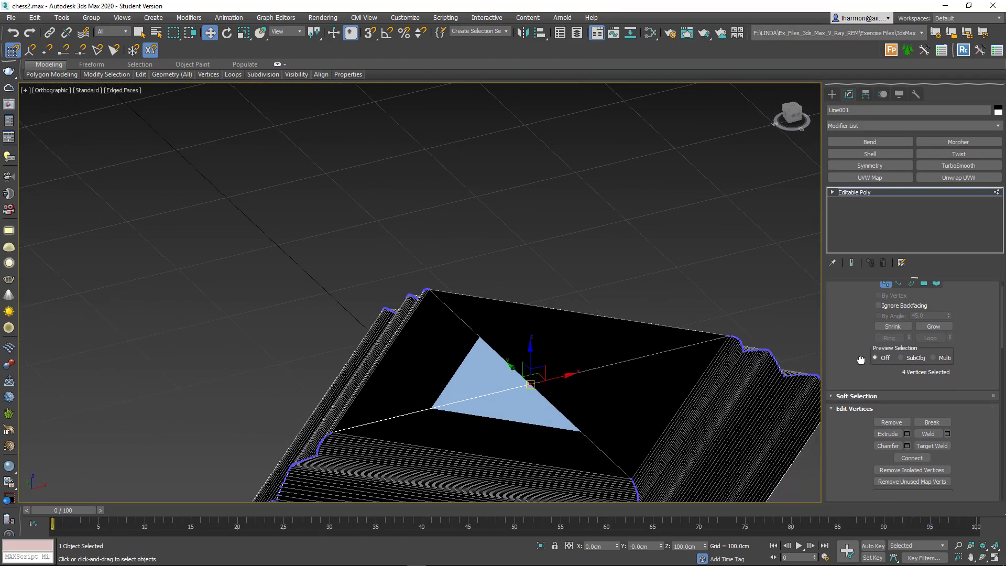
pyautogui.click(948, 382)
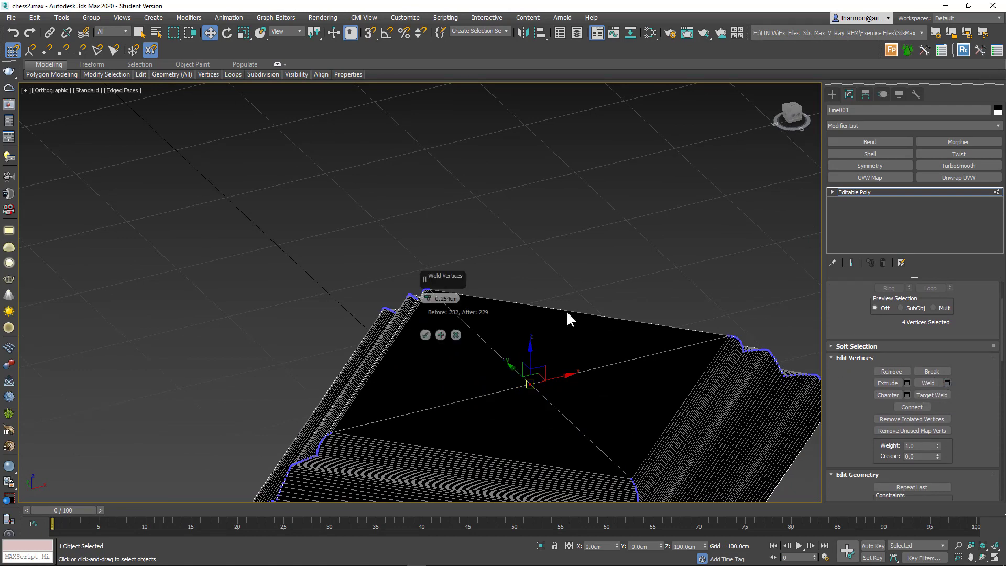
pyautogui.moveTo(450, 344); pyautogui.dragTo(445, 307, button='middle')
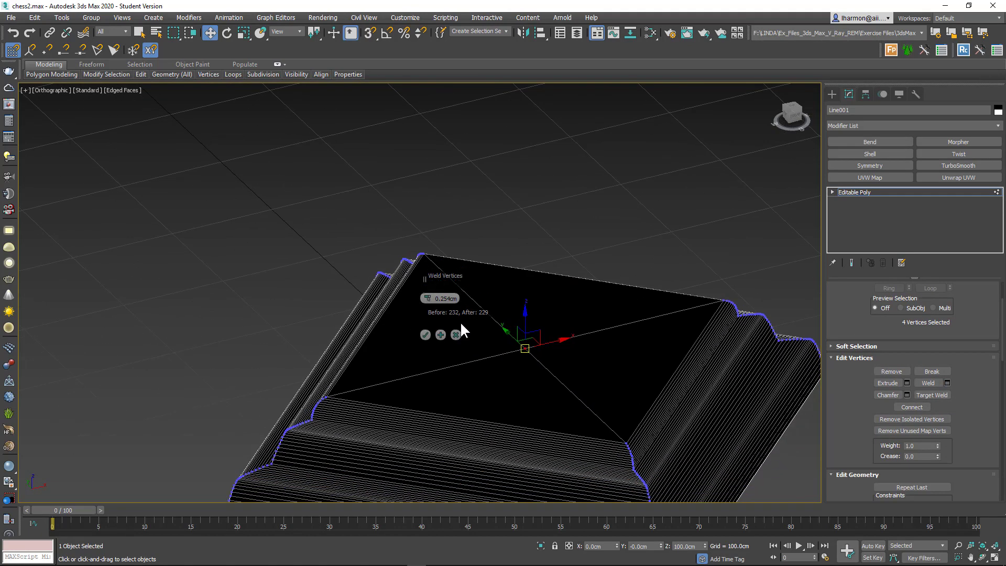
pyautogui.moveTo(489, 350); pyautogui.dragTo(551, 353, button='middle')
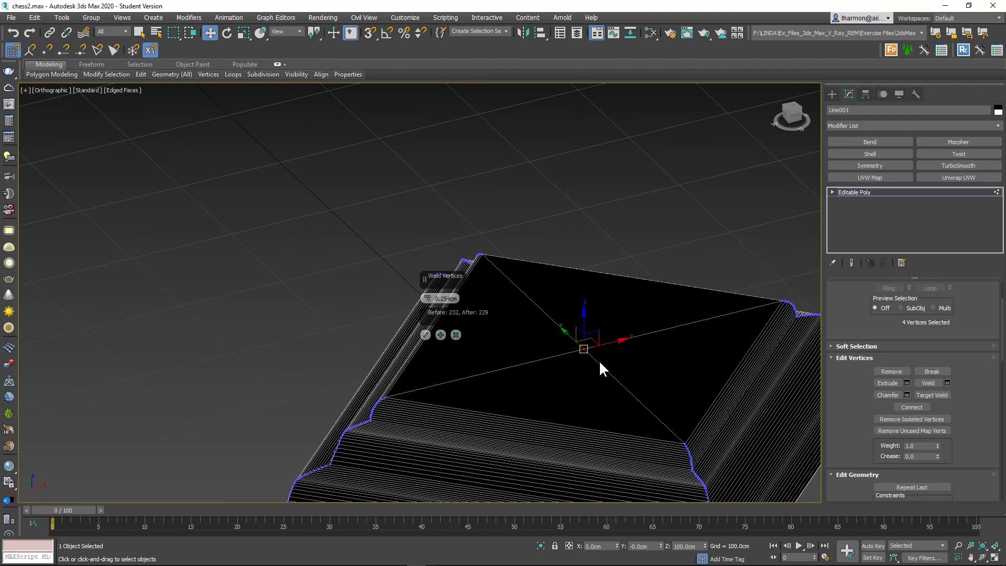
pyautogui.scroll(2, 599, 360)
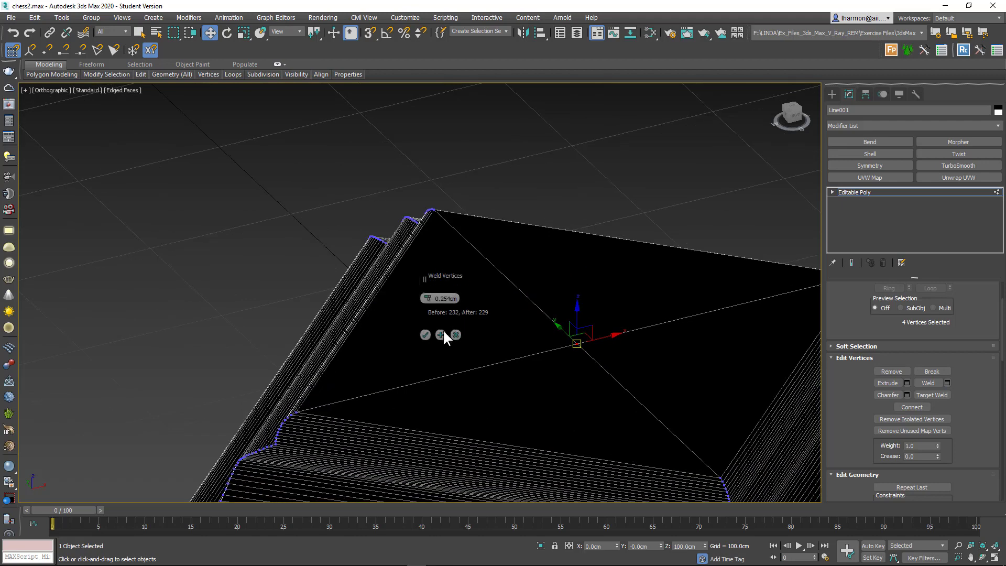
pyautogui.click(425, 335)
pyautogui.scroll(-4, 530, 377)
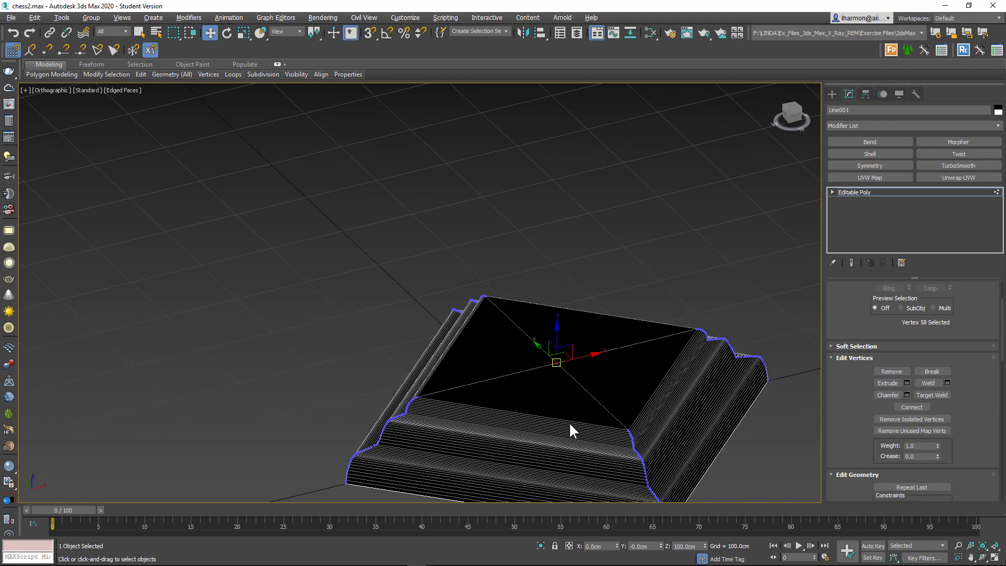
# Weld the overlapping vertices at the center of the base's underside
pyautogui.keyDown('alt'); pyautogui.moveTo(569, 422); pyautogui.dragTo(560, 290, button='middle'); pyautogui.keyUp('alt')
pyautogui.moveTo(561, 294); pyautogui.dragTo(572, 308)
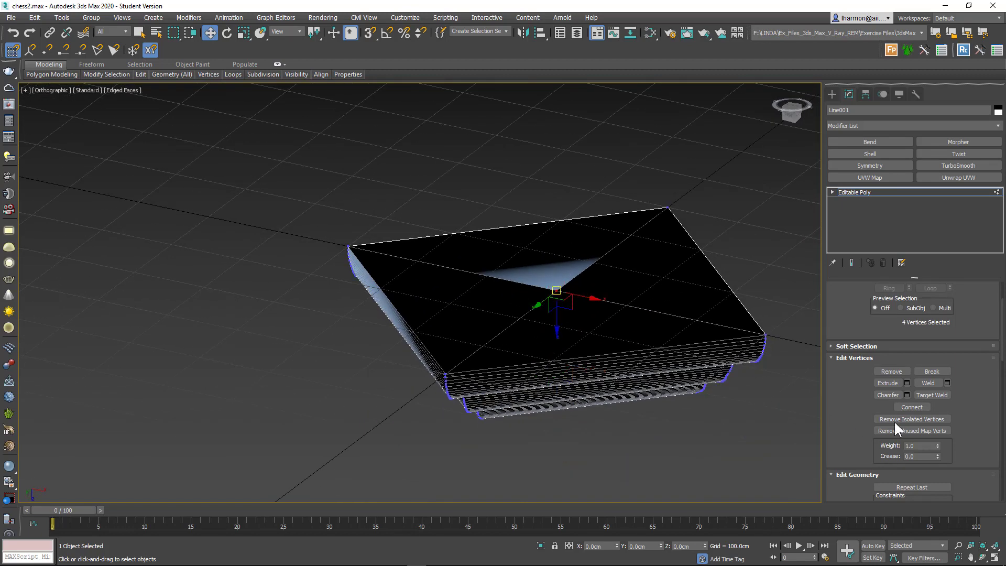
pyautogui.click(936, 382)
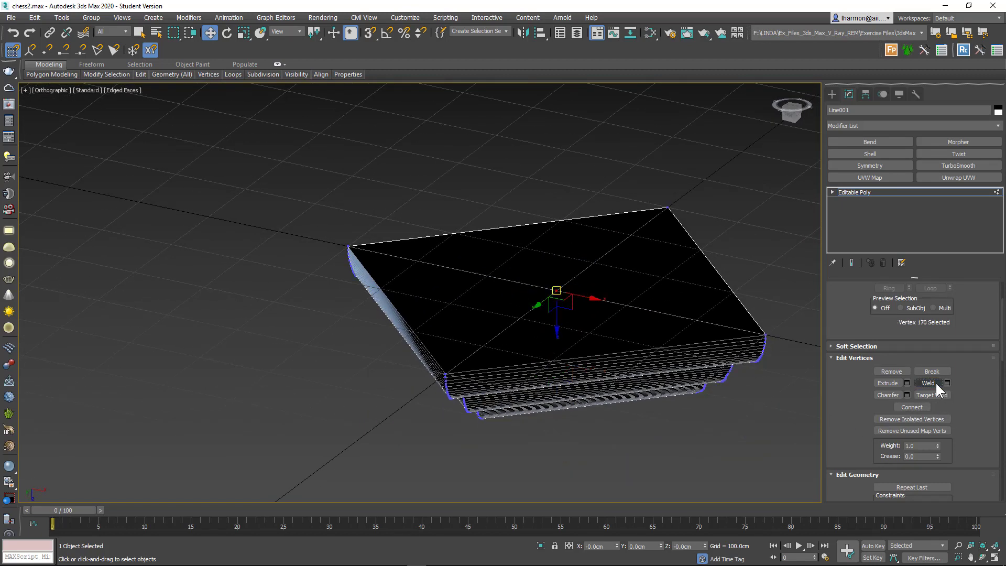
pyautogui.keyDown('alt'); pyautogui.moveTo(517, 263); pyautogui.dragTo(582, 401, button='middle'); pyautogui.keyUp('alt')
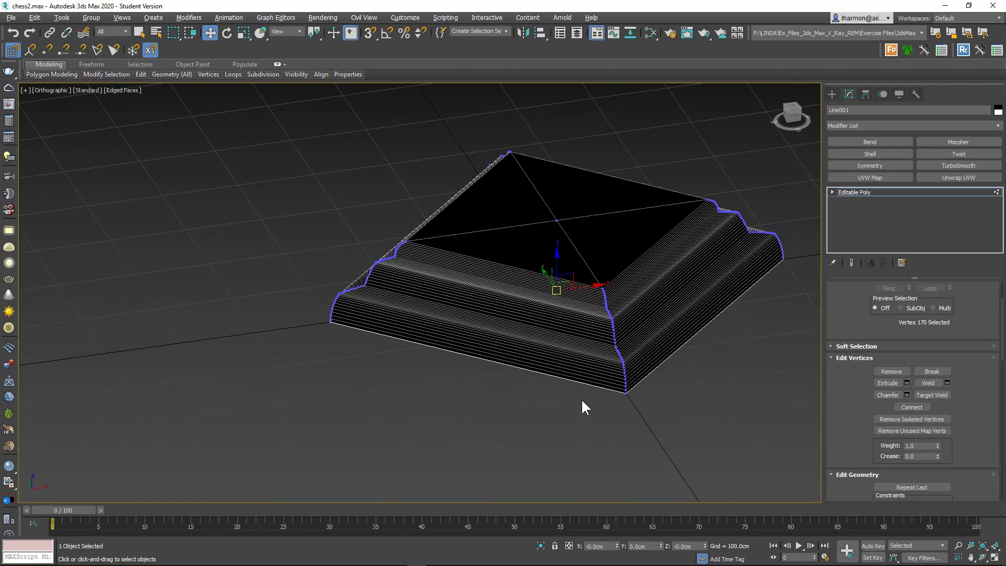
# Flip the normals of all the base's polygons so that they face outward
pyautogui.click(832, 191)
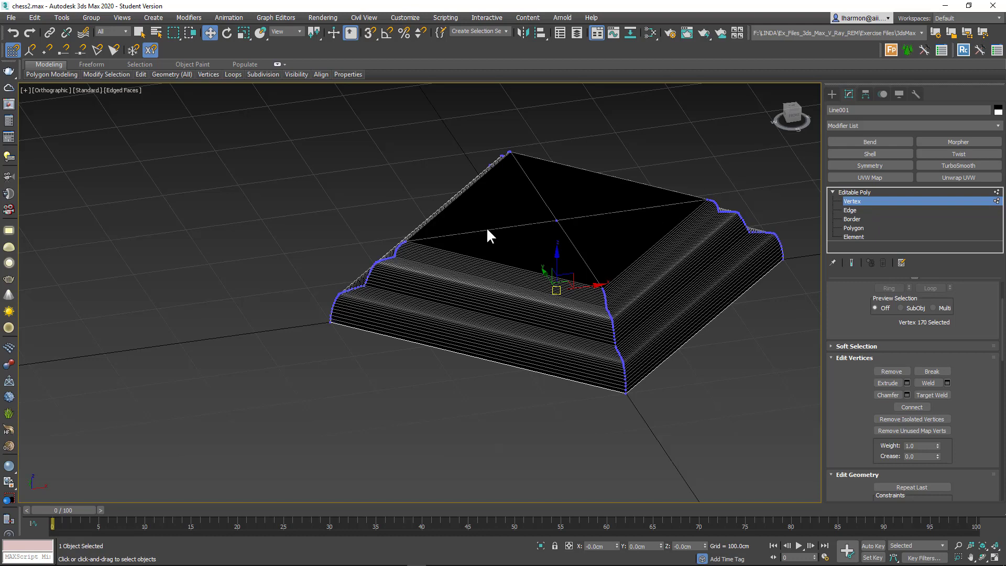
pyautogui.click(856, 228)
pyautogui.scroll(-3, 743, 348)
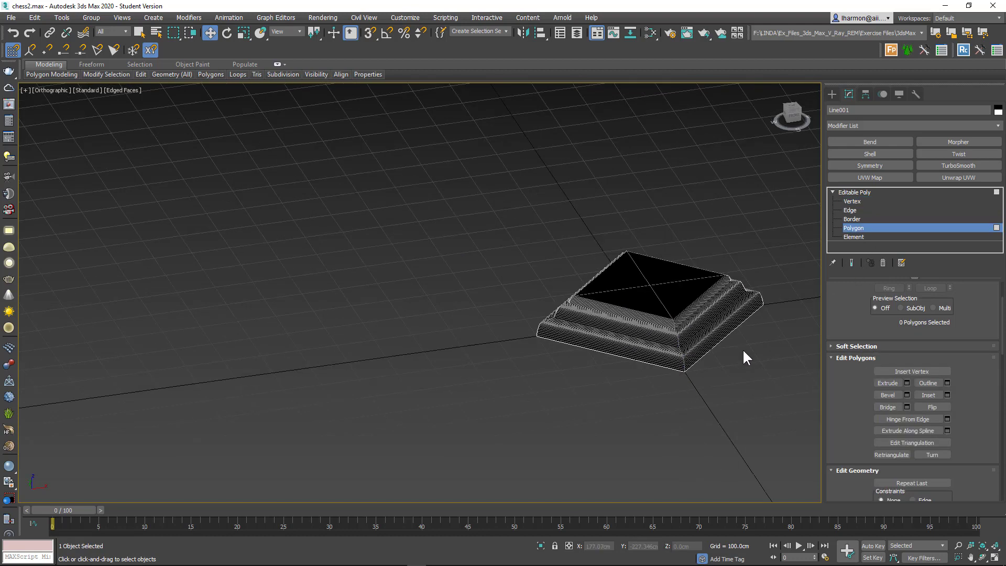
pyautogui.moveTo(743, 348); pyautogui.dragTo(637, 369, button='middle')
pyautogui.hotkey('ctrl', 'a')
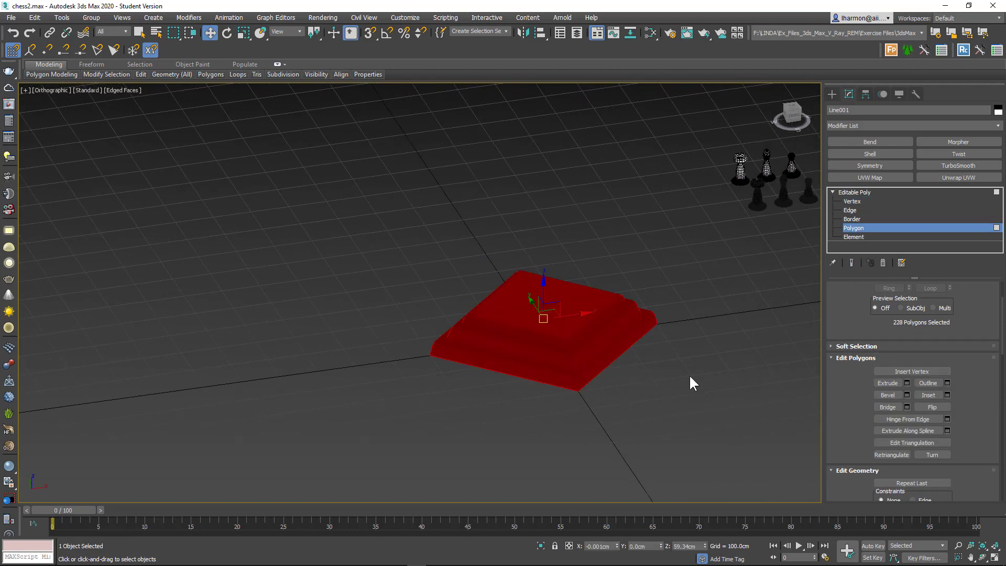
pyautogui.click(932, 407)
pyautogui.click(731, 400)
pyautogui.scroll(3, 554, 308)
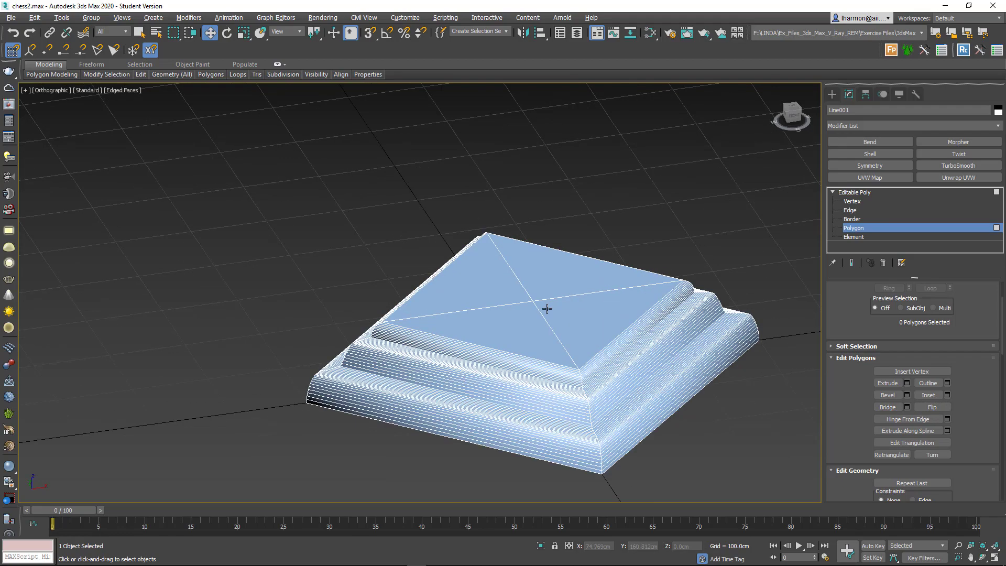
pyautogui.keyDown('alt'); pyautogui.moveTo(548, 309); pyautogui.dragTo(548, 348, button='middle'); pyautogui.keyUp('alt')
# Leave polygon editing and select the whole base object with the Scale tool active
pyautogui.scroll(-5, 566, 359)
pyautogui.press('r')
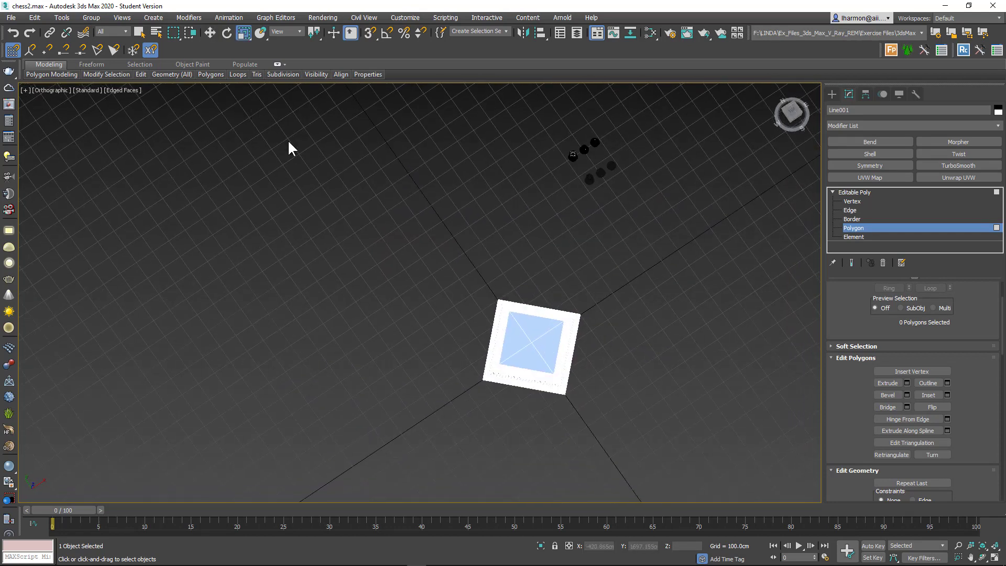
pyautogui.keyDown('alt'); pyautogui.moveTo(539, 382); pyautogui.dragTo(550, 346, button='middle'); pyautogui.keyUp('alt')
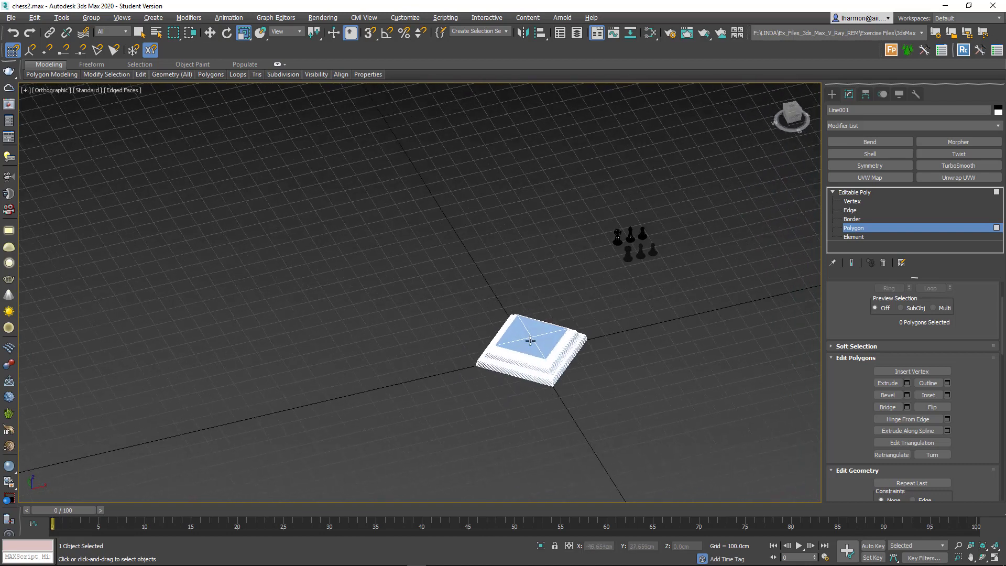
pyautogui.click(553, 344)
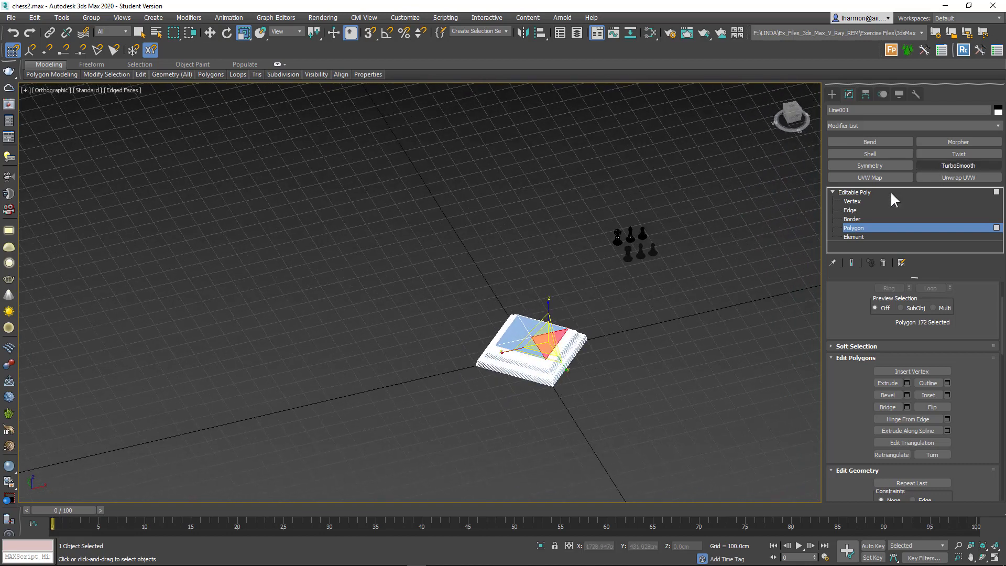
pyautogui.click(857, 191)
pyautogui.click(592, 373)
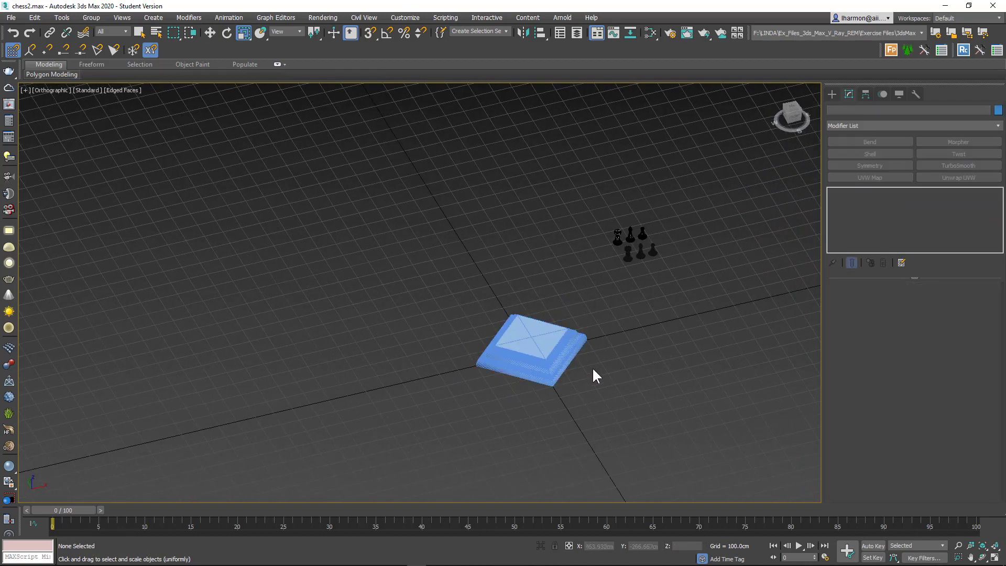
pyautogui.click(529, 347)
# Center the base's pivot on the object, affecting only the pivot
pyautogui.keyDown('alt'); pyautogui.moveTo(597, 309); pyautogui.dragTo(566, 355, button='middle'); pyautogui.keyUp('alt')
pyautogui.keyDown('alt'); pyautogui.moveTo(575, 394); pyautogui.dragTo(629, 344, button='middle'); pyautogui.keyUp('alt')
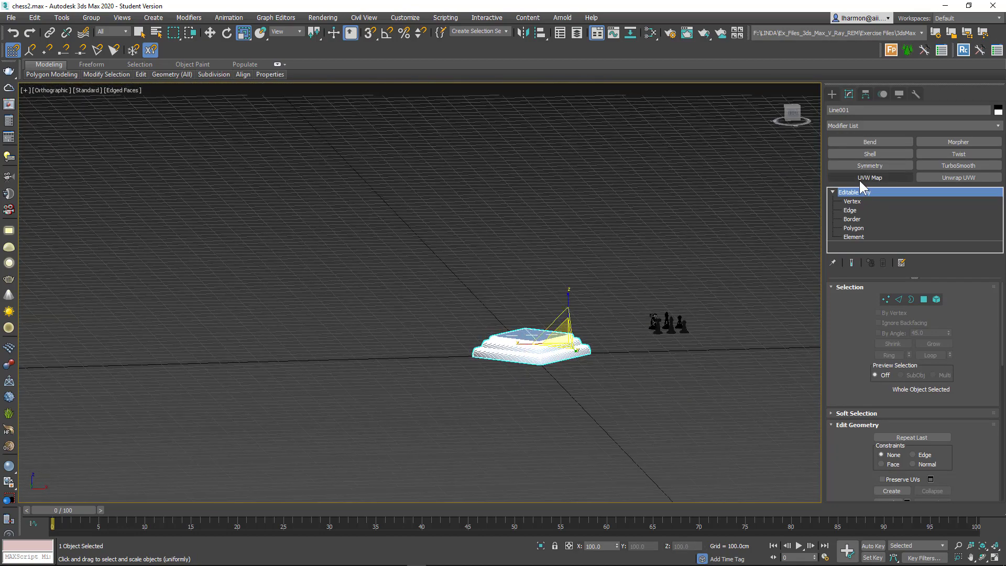
pyautogui.click(865, 95)
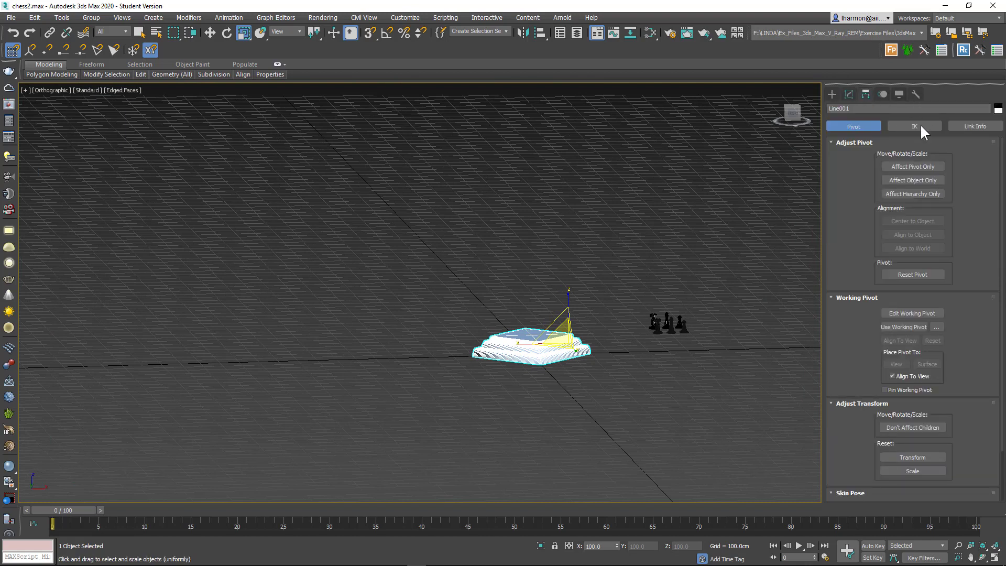
pyautogui.click(911, 166)
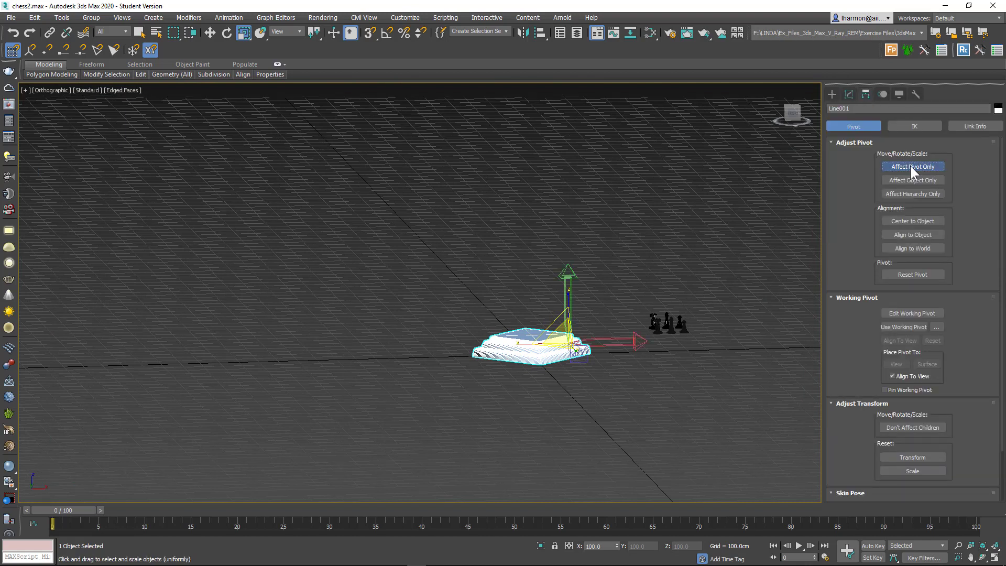
pyautogui.click(913, 222)
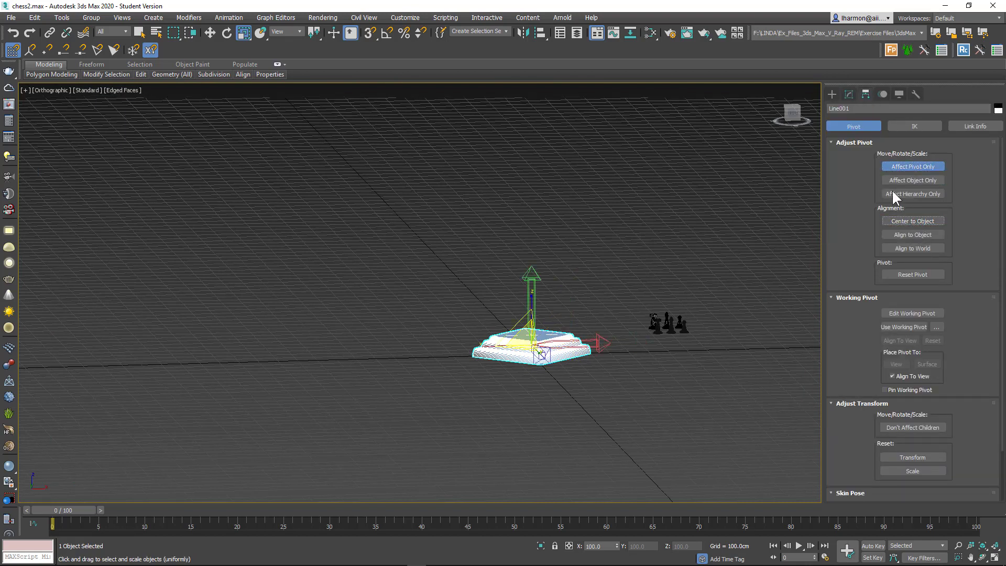
pyautogui.click(914, 165)
pyautogui.click(850, 95)
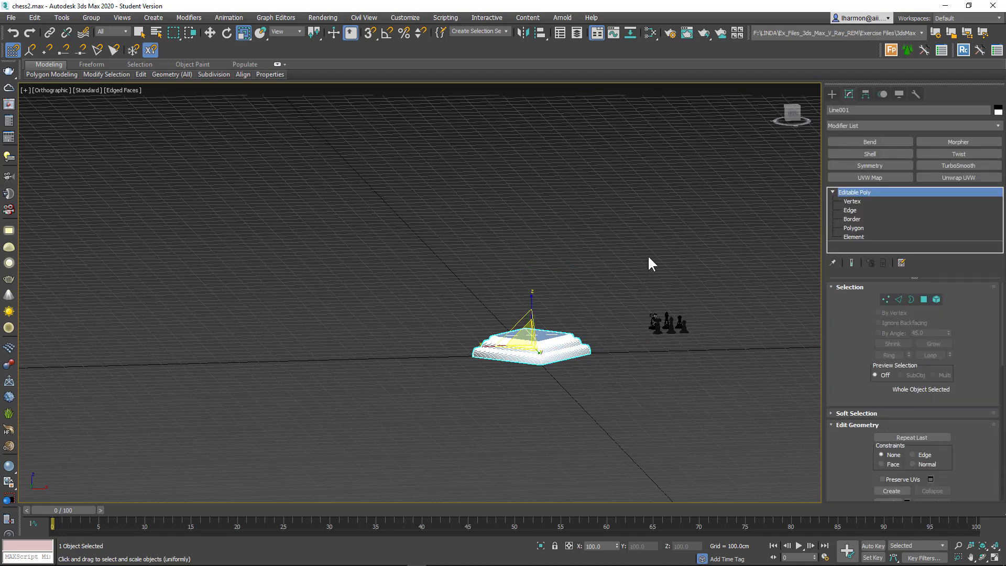
# Scale the base in its horizontal plane to about 181%, leaving its height at 100%
pyautogui.keyDown('alt'); pyautogui.moveTo(615, 285); pyautogui.dragTo(595, 328, button='middle'); pyautogui.keyUp('alt')
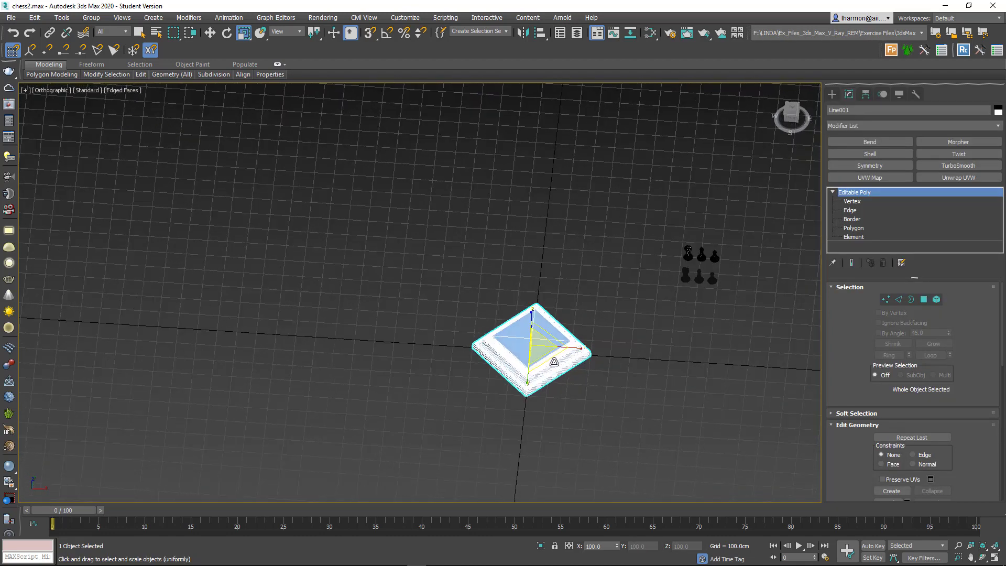
pyautogui.keyDown('alt'); pyautogui.moveTo(575, 382); pyautogui.dragTo(596, 333, button='middle'); pyautogui.keyUp('alt')
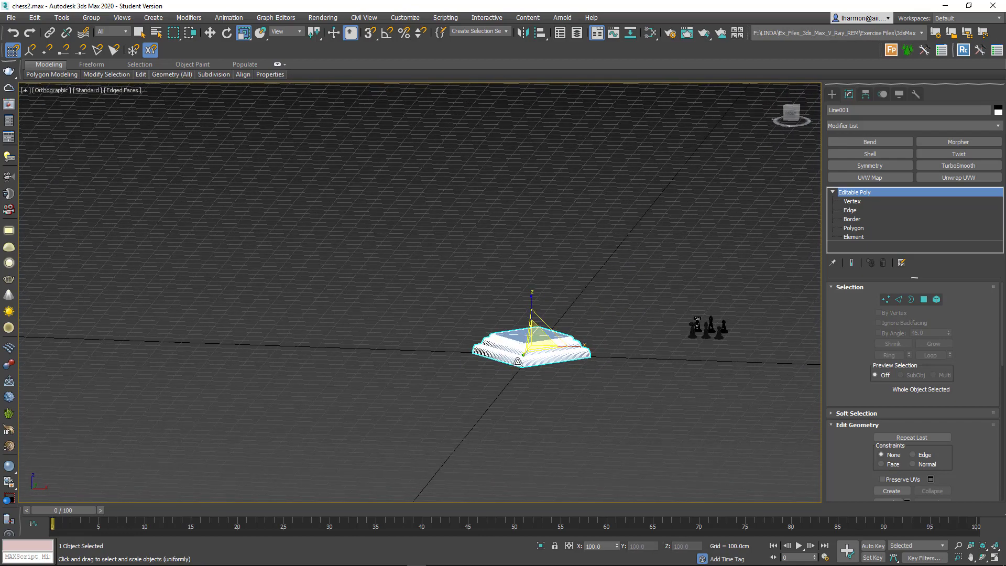
pyautogui.moveTo(545, 351)
pyautogui.keyDown('alt'); pyautogui.mouseDown(button='middle')
pyautogui.moveTo(468, 378)
pyautogui.moveTo(547, 371)
pyautogui.mouseUp(button='middle'); pyautogui.keyUp('alt')
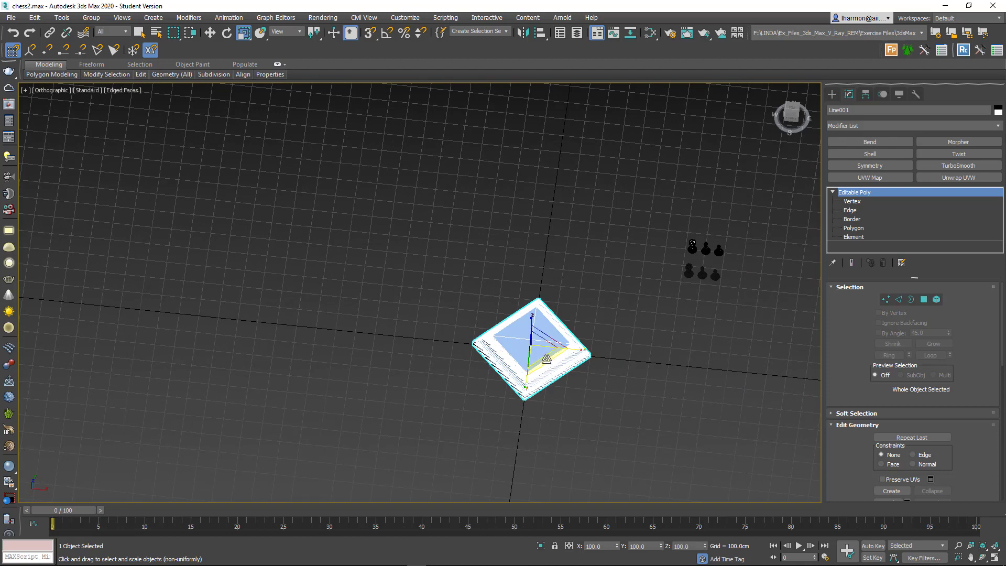
pyautogui.moveTo(546, 359); pyautogui.dragTo(568, 387)
pyautogui.keyDown('alt'); pyautogui.moveTo(568, 387); pyautogui.dragTo(544, 308, button='middle'); pyautogui.keyUp('alt')
pyautogui.moveTo(532, 294); pyautogui.dragTo(616, 350)
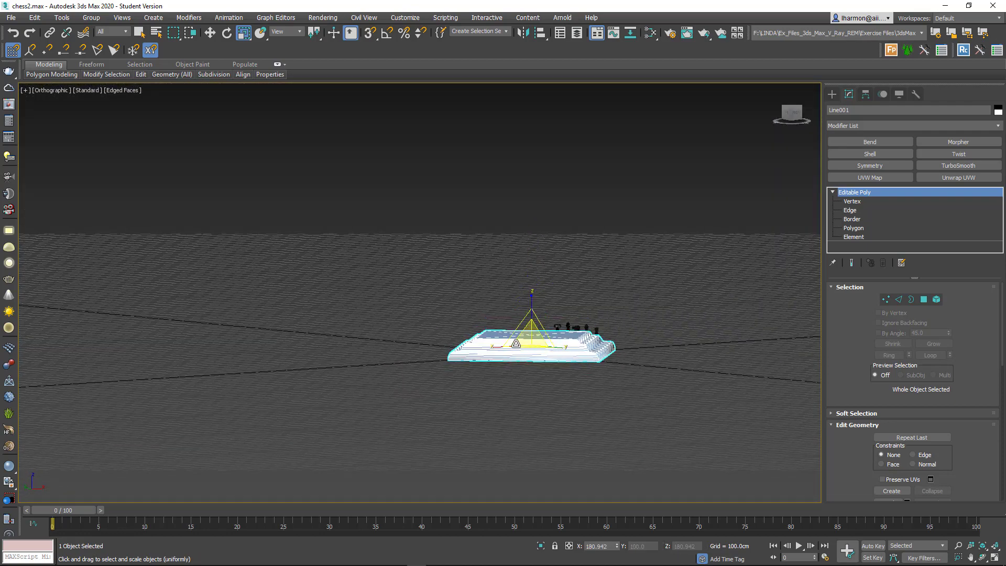
pyautogui.moveTo(517, 344); pyautogui.dragTo(522, 319, button='middle')
pyautogui.press('super')
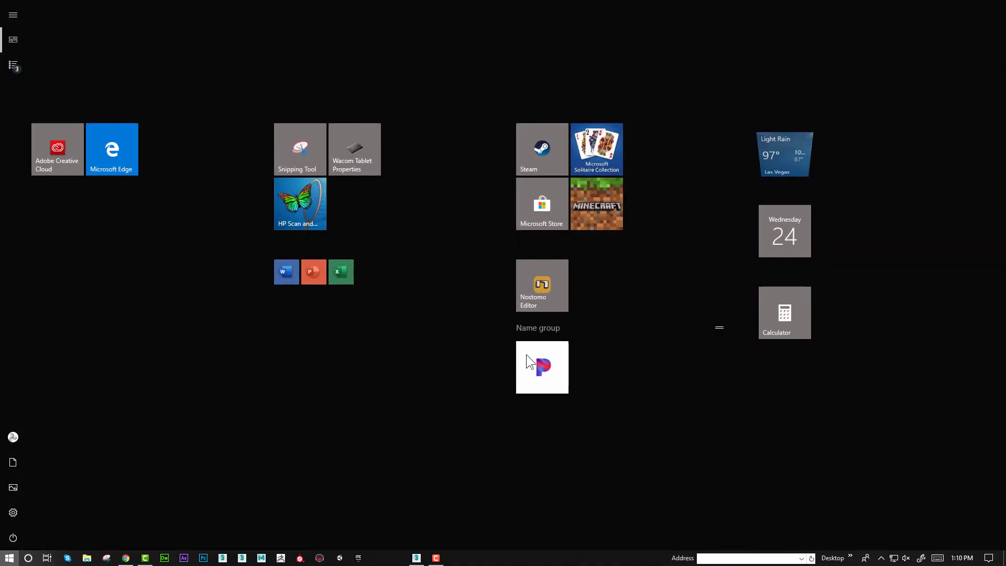
pyautogui.press('super')
# Enlarge the base in its horizontal plane to about 279%, switch the view to Perspective and deselect the base
pyautogui.keyDown('alt'); pyautogui.moveTo(441, 369); pyautogui.dragTo(472, 361, button='middle'); pyautogui.keyUp('alt')
pyautogui.scroll(5, 534, 321)
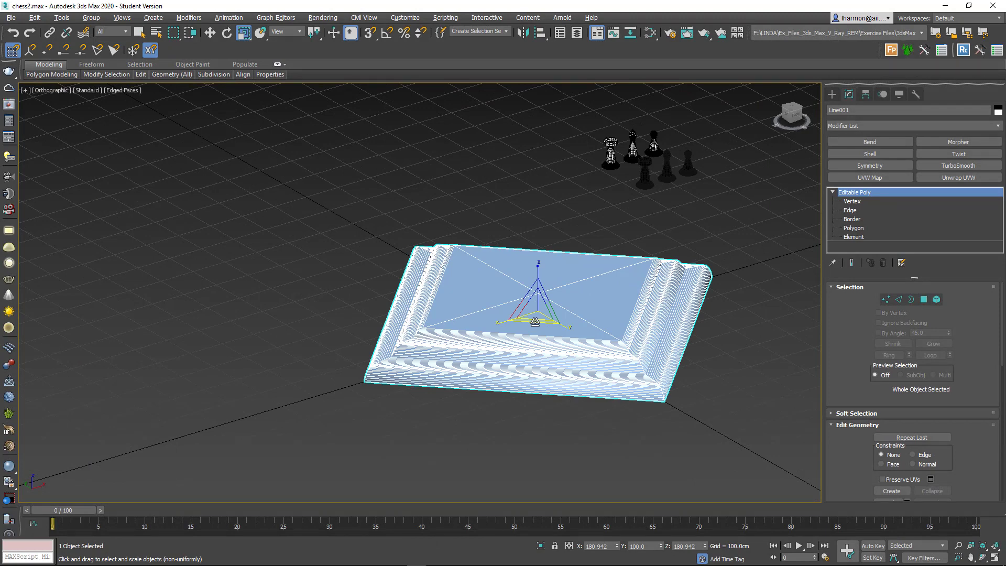
pyautogui.moveTo(534, 321); pyautogui.dragTo(529, 425)
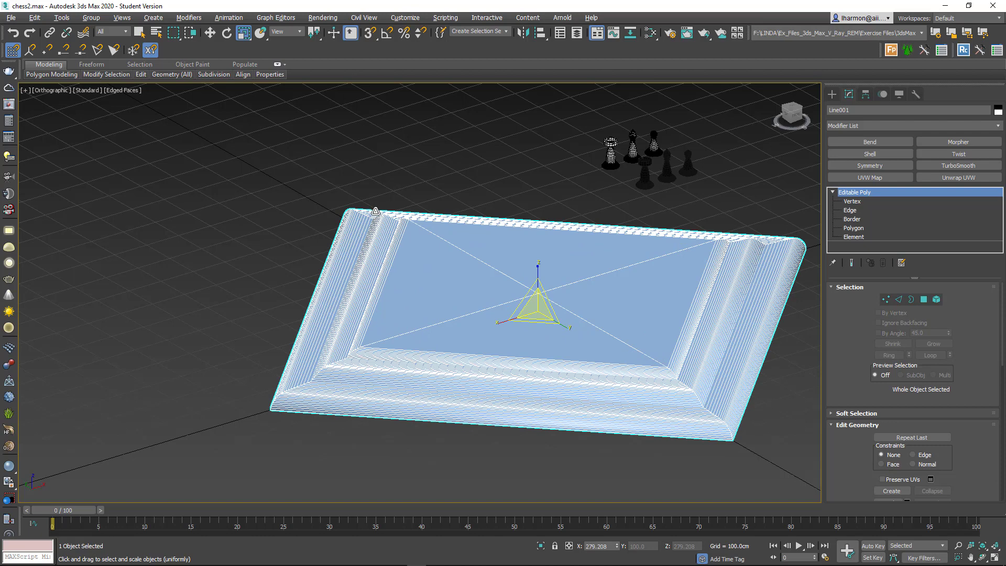
pyautogui.press('p')
pyautogui.scroll(-5, 519, 291)
pyautogui.moveTo(624, 326)
pyautogui.mouseDown(button='middle')
pyautogui.moveTo(609, 314)
pyautogui.moveTo(646, 330)
pyautogui.moveTo(624, 323)
pyautogui.mouseUp(button='middle')
pyautogui.moveTo(489, 322); pyautogui.dragTo(484, 309)
pyautogui.click(673, 322)
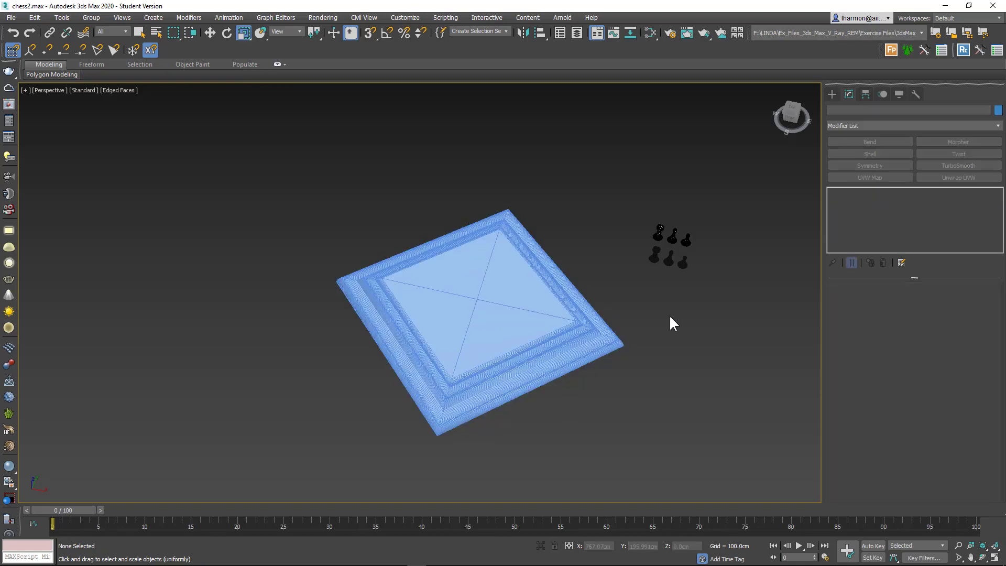
# Select the base and enter its edge sub-object level
pyautogui.keyDown('alt'); pyautogui.moveTo(563, 230); pyautogui.dragTo(543, 268, button='middle'); pyautogui.keyUp('alt')
pyautogui.scroll(4, 503, 327)
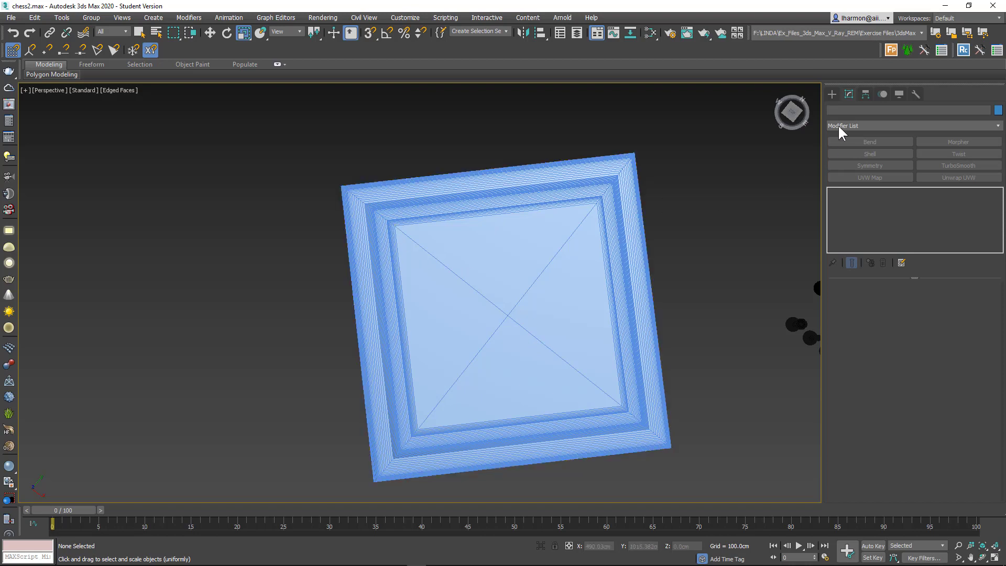
pyautogui.click(546, 288)
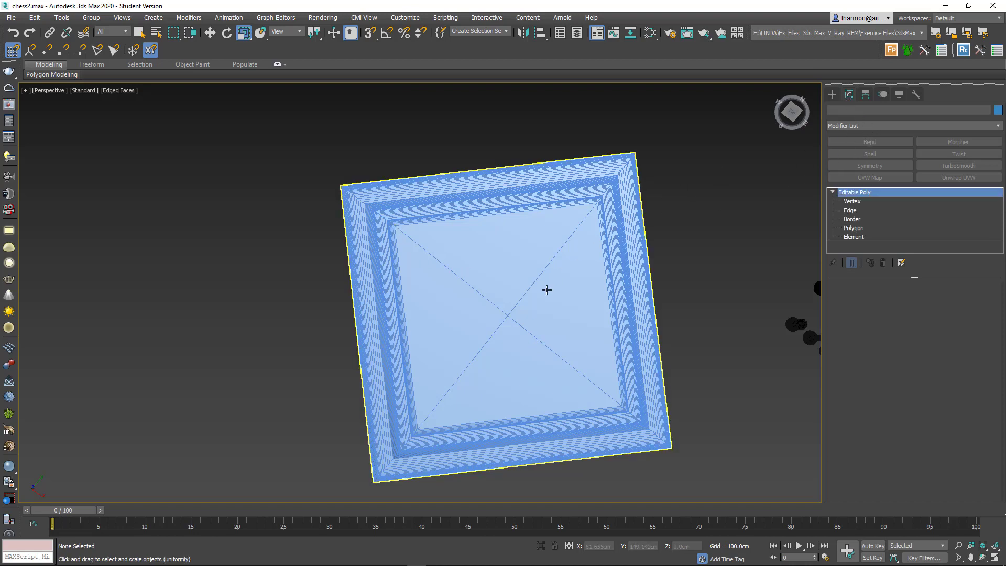
pyautogui.click(900, 299)
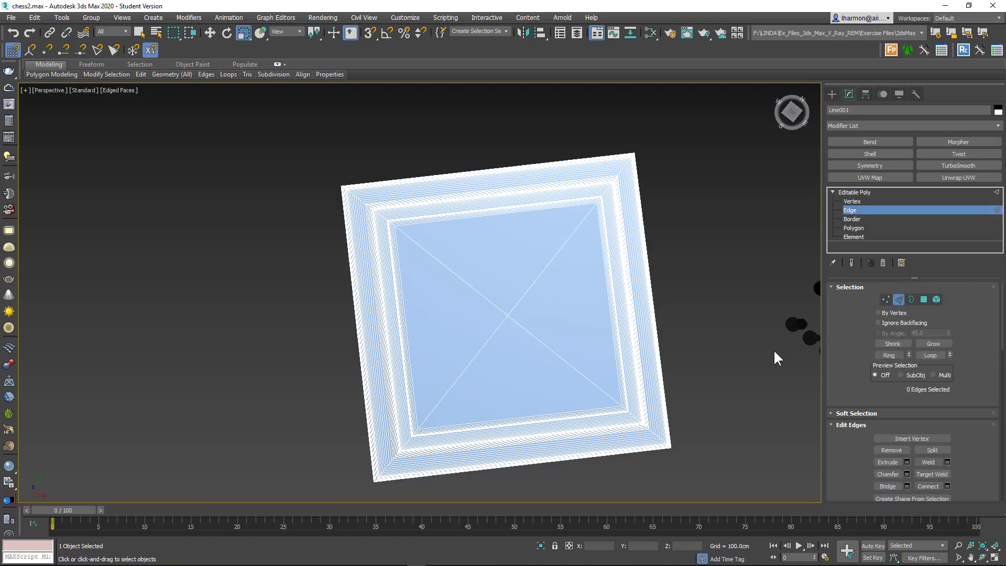
pyautogui.click(557, 356)
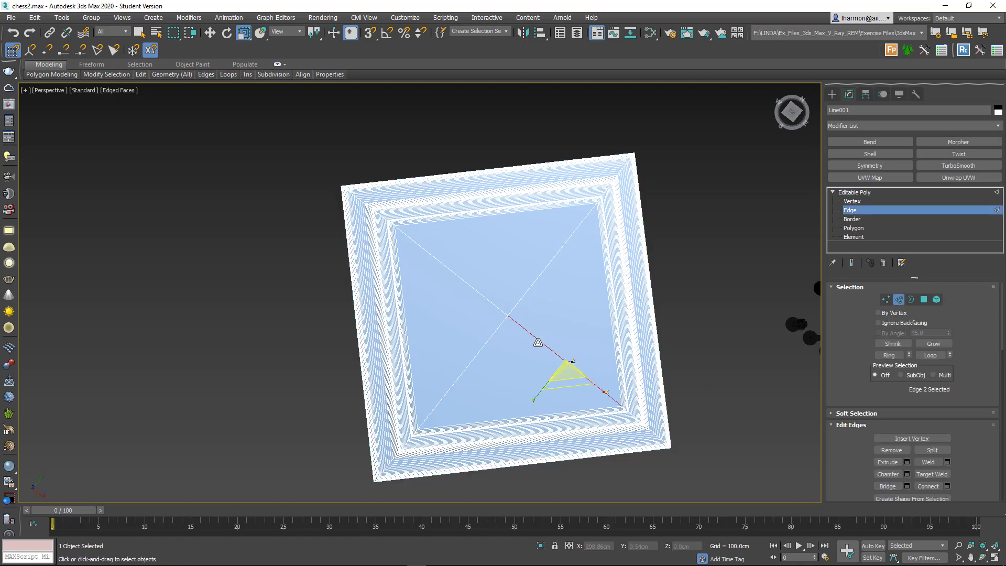
pyautogui.press('w')
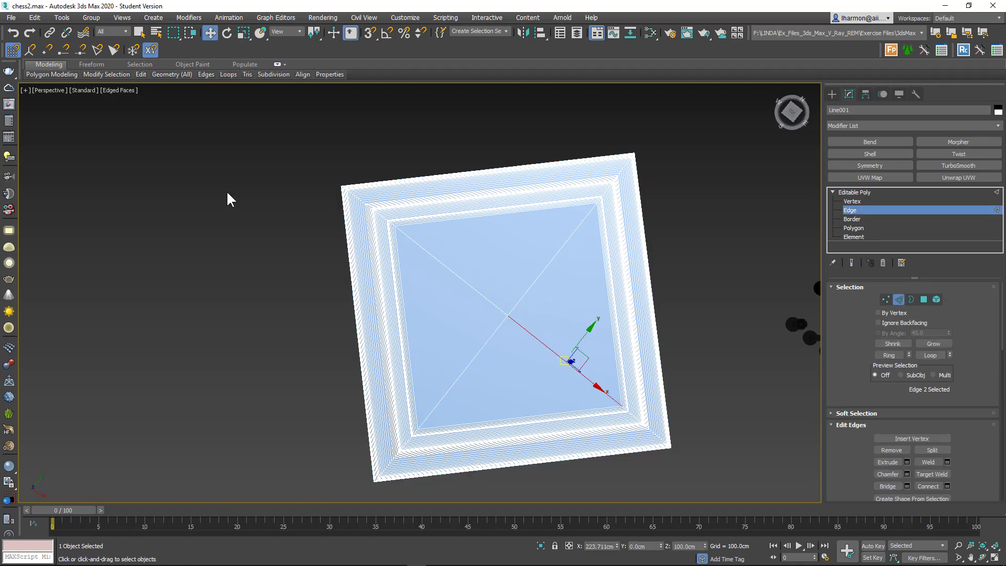
pyautogui.press('q')
pyautogui.keyDown('ctrl'); pyautogui.click(484, 298); pyautogui.keyUp('ctrl')
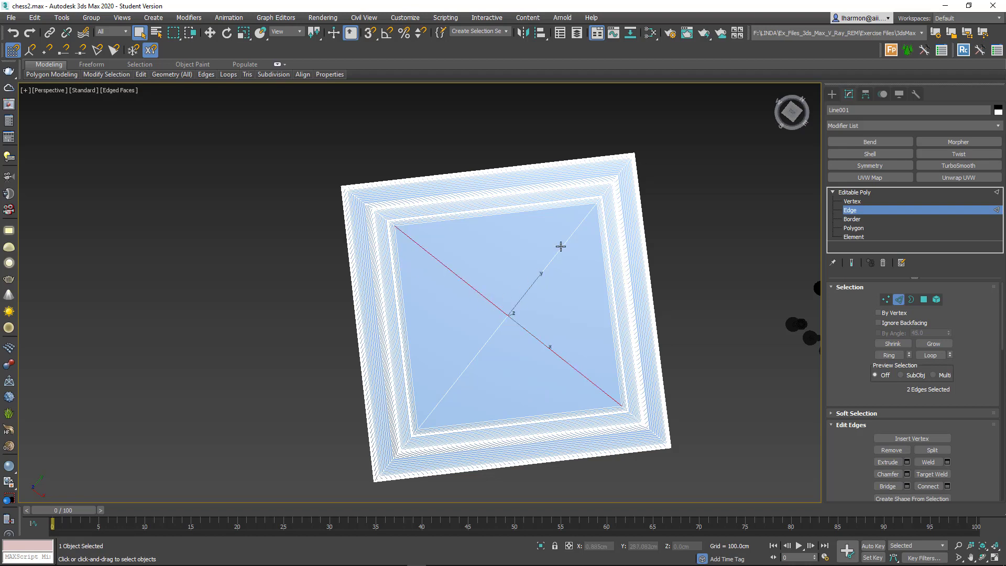
pyautogui.doubleClick(470, 362)
pyautogui.click(738, 291)
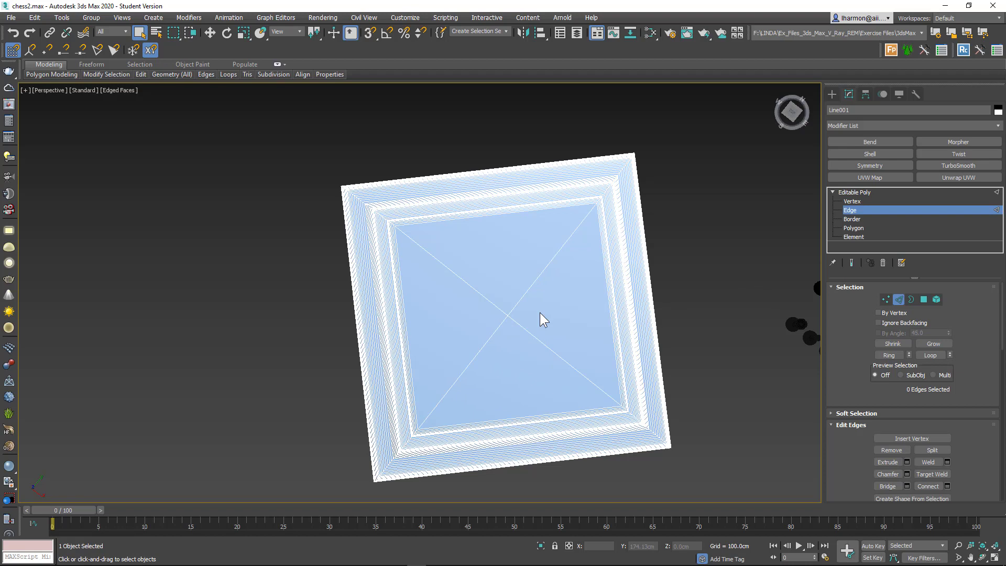
# Remove the four diagonal edges that cross the base's top face
pyautogui.click(490, 301)
pyautogui.keyDown('ctrl'); pyautogui.click(533, 285); pyautogui.keyUp('ctrl')
pyautogui.keyDown('ctrl'); pyautogui.click(543, 345); pyautogui.keyUp('ctrl')
pyautogui.keyDown('ctrl'); pyautogui.click(465, 368); pyautogui.keyUp('ctrl')
pyautogui.click(891, 451)
# Check at vertex and polygon level whether the base's top face is one polygon without a center vertex
pyautogui.keyDown('alt'); pyautogui.moveTo(662, 416); pyautogui.dragTo(814, 336, button='middle'); pyautogui.keyUp('alt')
pyautogui.click(886, 299)
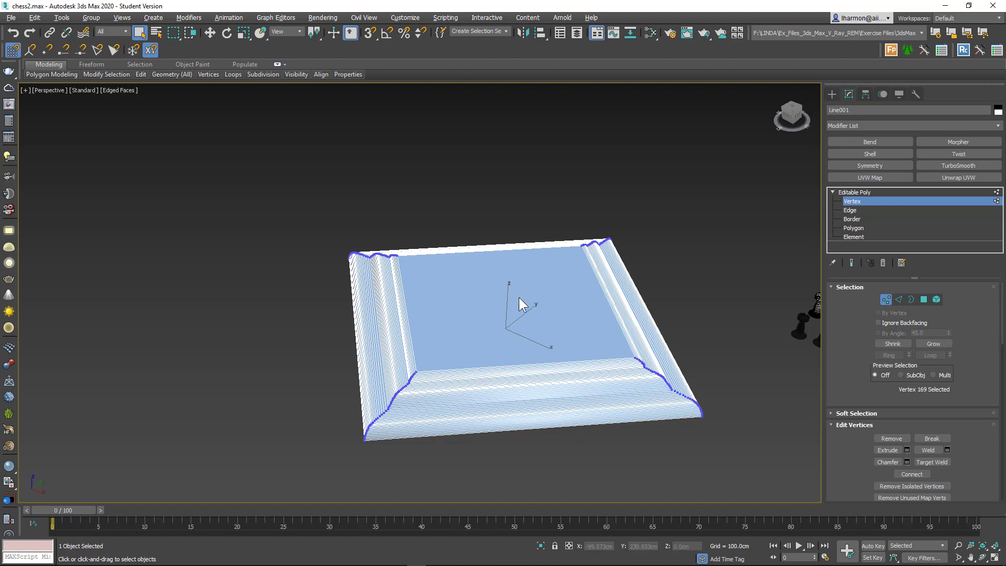
pyautogui.keyDown('alt'); pyautogui.moveTo(519, 297); pyautogui.dragTo(612, 314, button='middle'); pyautogui.keyUp('alt')
pyautogui.click(925, 300)
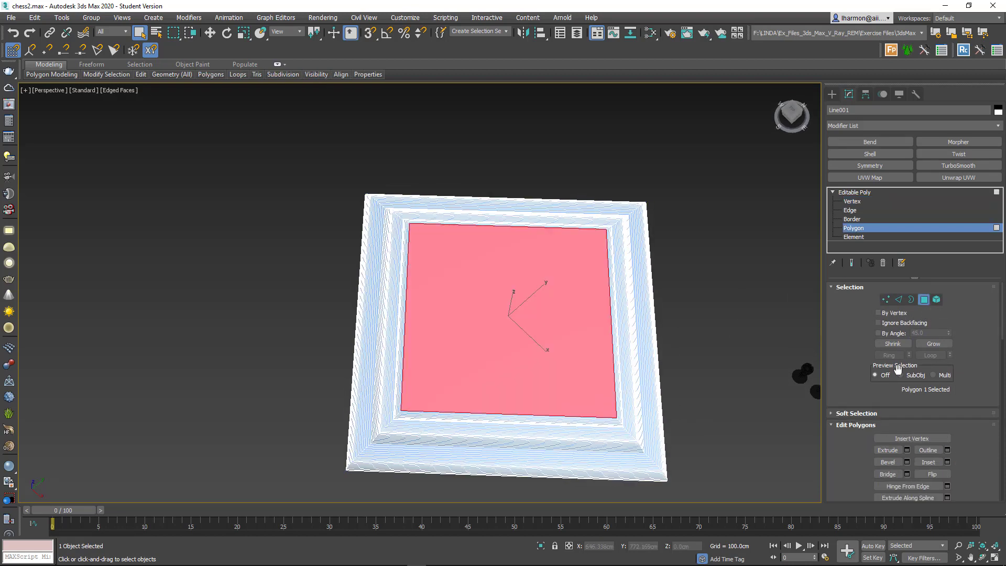
pyautogui.keyDown('alt'); pyautogui.moveTo(772, 358); pyautogui.dragTo(722, 345, button='middle'); pyautogui.keyUp('alt')
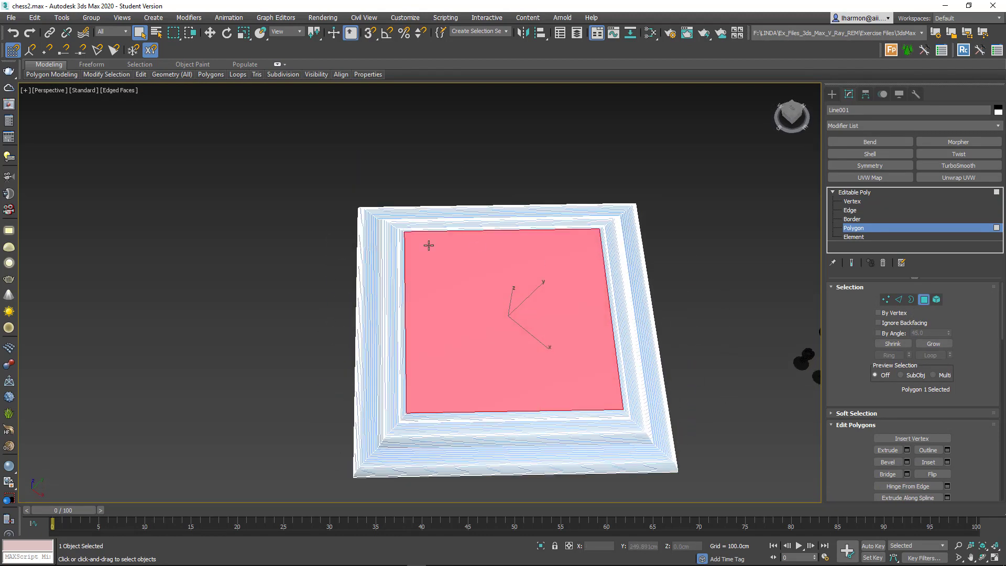
pyautogui.click(695, 325)
pyautogui.click(522, 315)
pyautogui.moveTo(722, 301)
pyautogui.keyDown('alt'); pyautogui.mouseDown(button='middle')
pyautogui.moveTo(721, 342)
pyautogui.moveTo(721, 222)
pyautogui.moveTo(718, 288)
pyautogui.mouseUp(button='middle'); pyautogui.keyUp('alt')
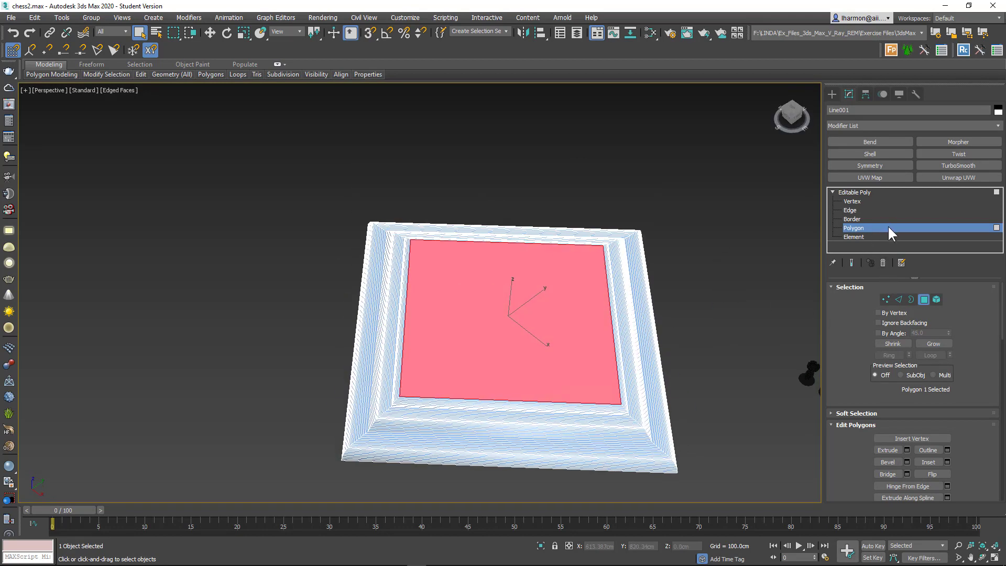
# Leave polygon level on the base and collapse its Editable Poly sub-object list
pyautogui.click(841, 194)
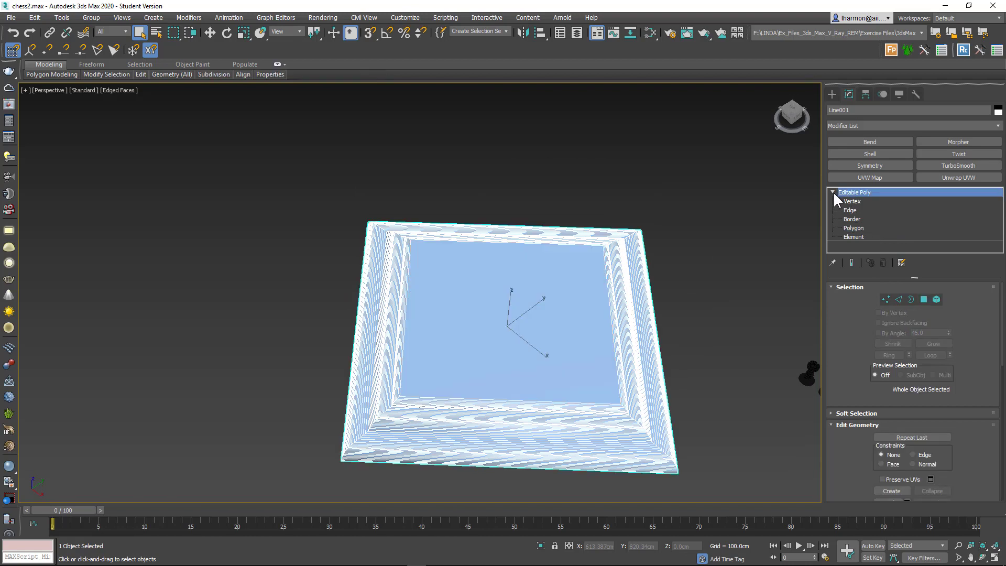
pyautogui.click(833, 192)
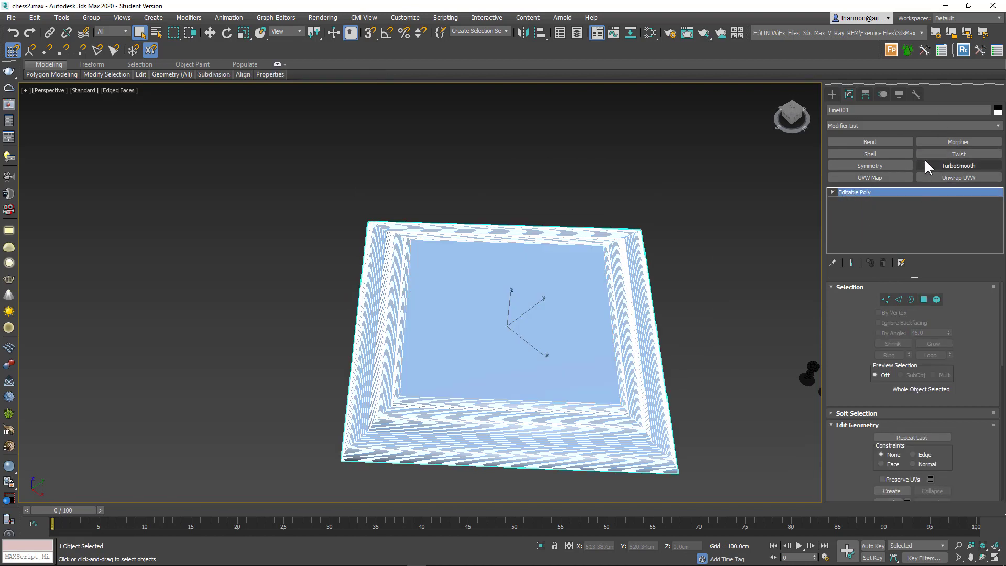
# Hide the modifier shortcut buttons above the modifier stack and show them again
pyautogui.click(902, 262)
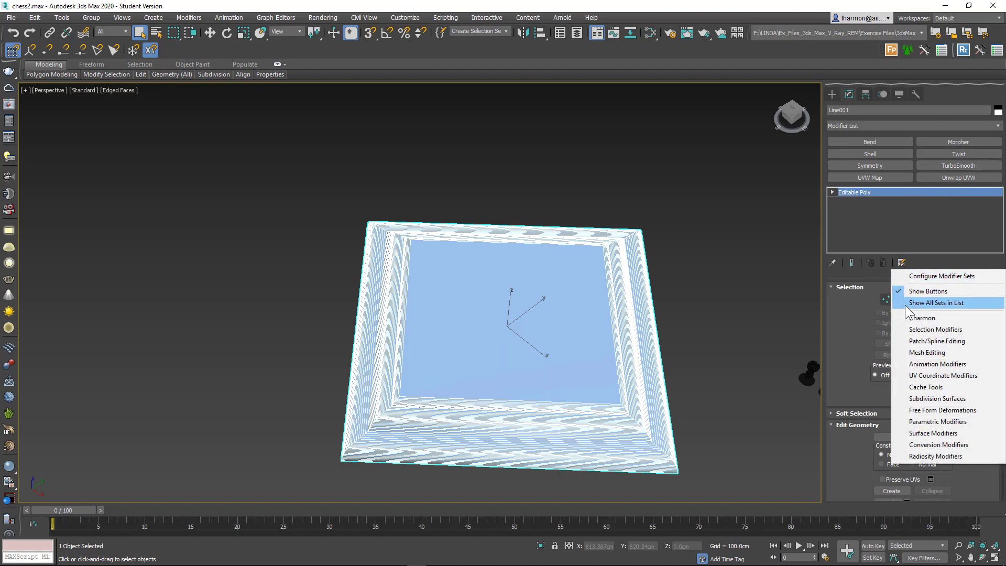
pyautogui.click(912, 292)
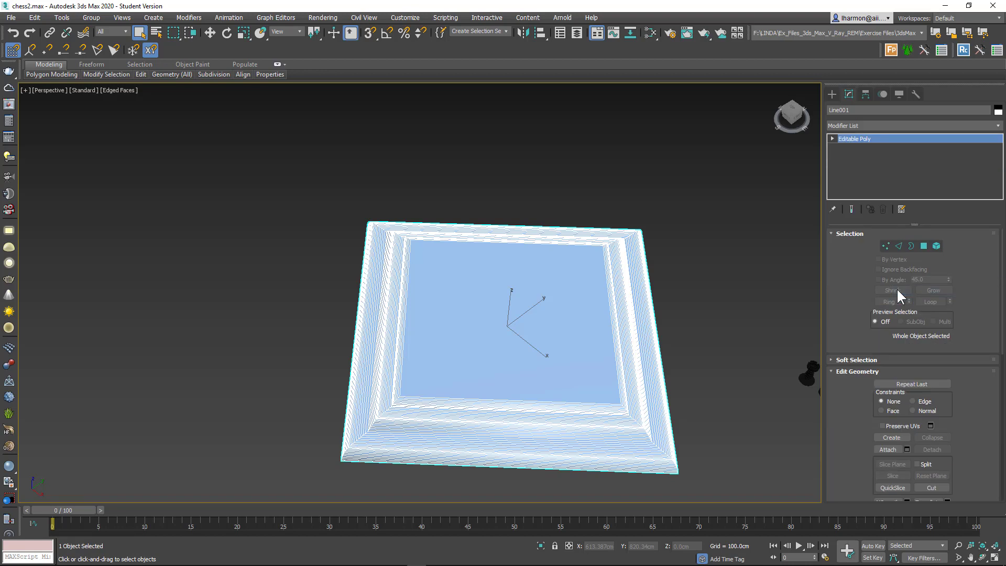
pyautogui.click(902, 210)
pyautogui.click(920, 237)
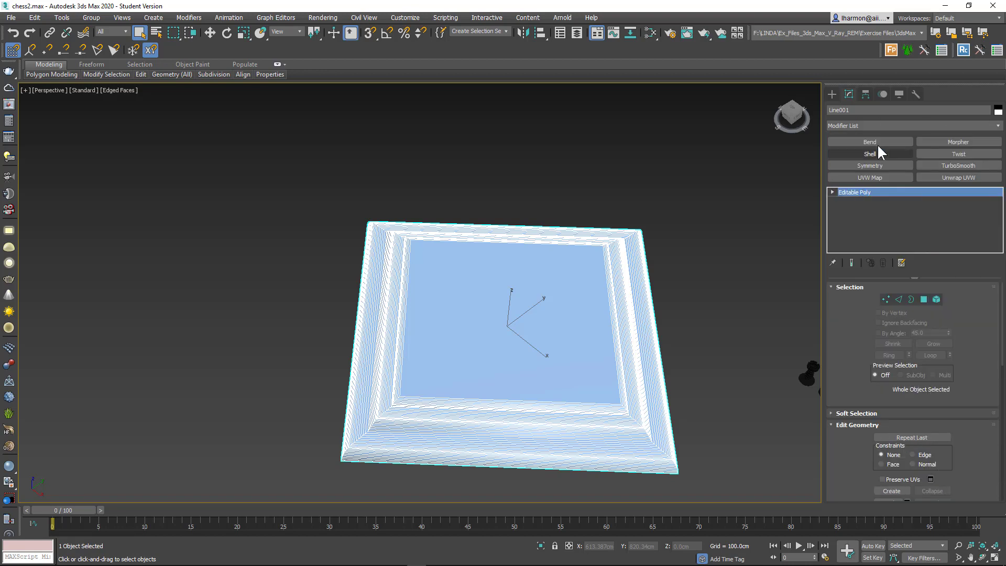
pyautogui.click(902, 262)
pyautogui.click(935, 277)
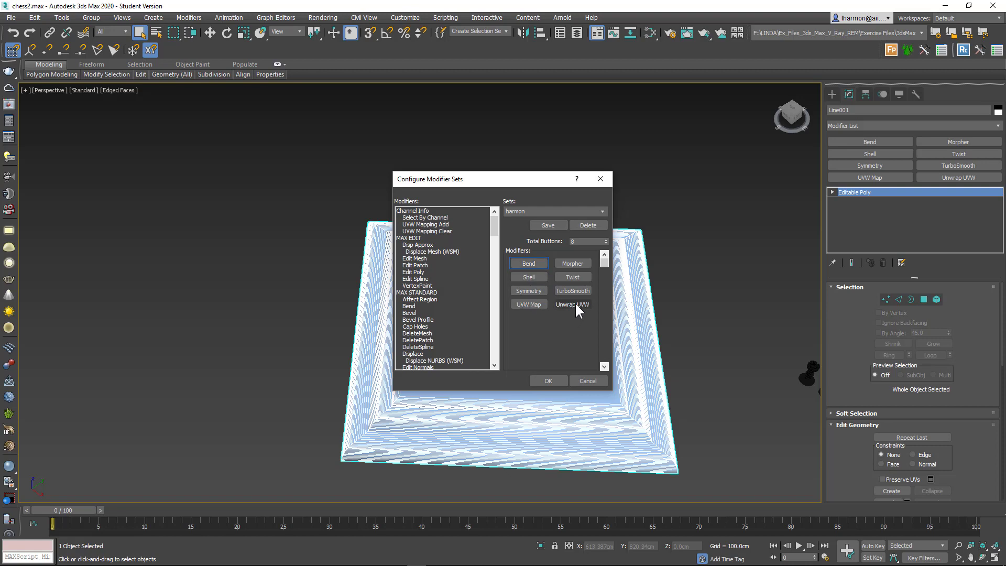
pyautogui.moveTo(576, 305); pyautogui.dragTo(473, 325)
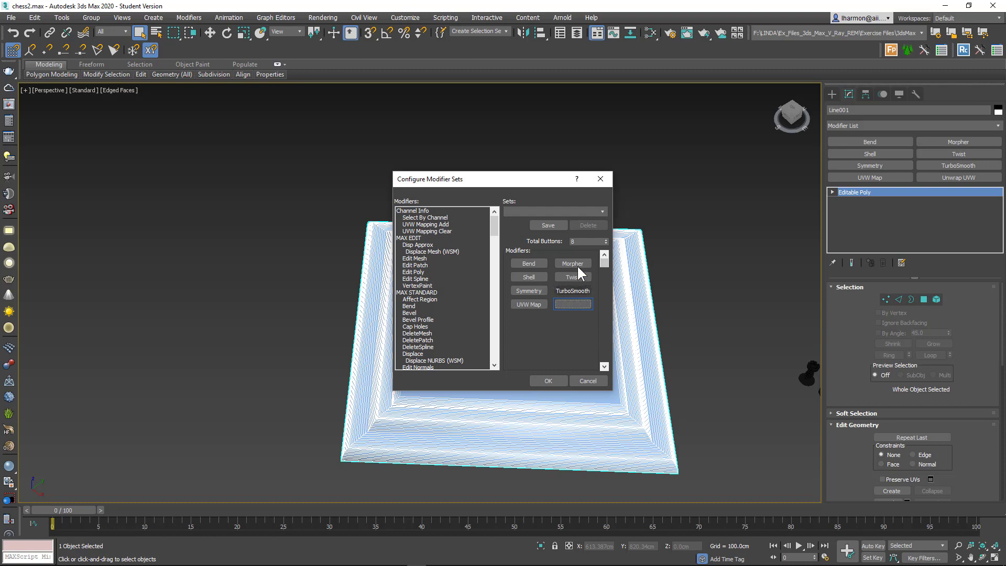
pyautogui.click(589, 379)
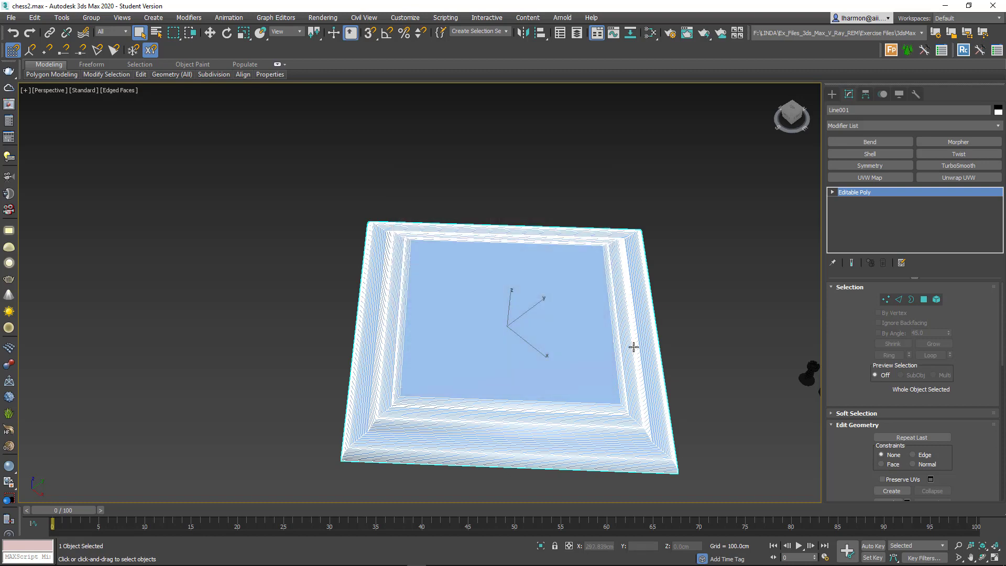
# Set the modifier set's total number of buttons to 10
pyautogui.click(902, 263)
pyautogui.click(925, 274)
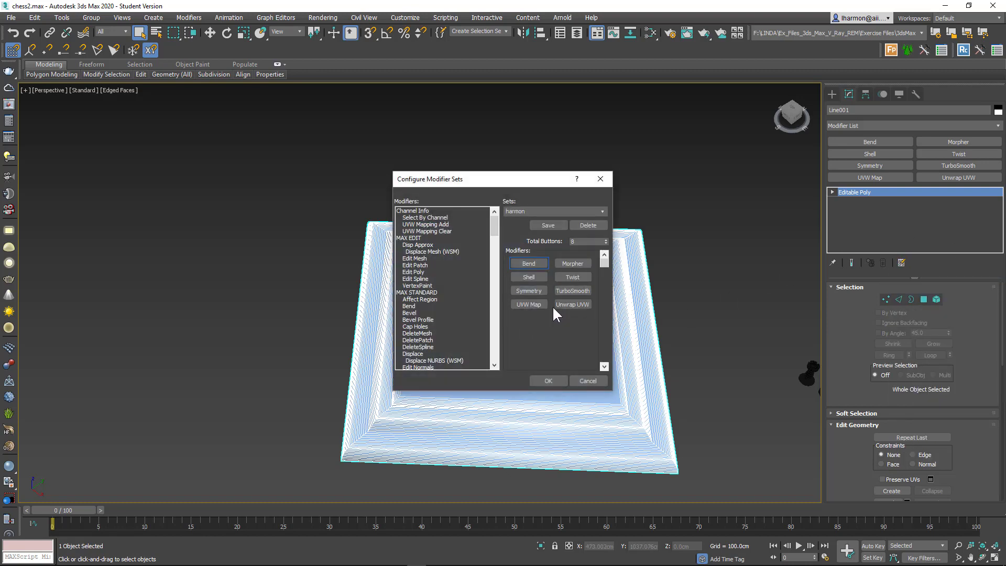
pyautogui.moveTo(580, 241); pyautogui.dragTo(559, 242)
pyautogui.write('10')
pyautogui.click(553, 382)
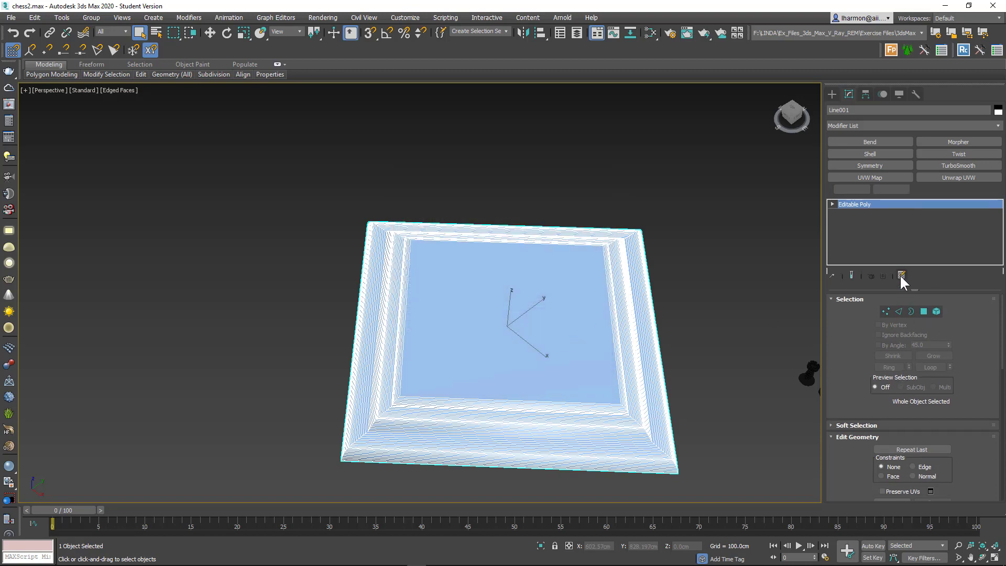
# Assign the Lathe modifier to the first empty button of the modifier set
pyautogui.click(901, 274)
pyautogui.click(922, 286)
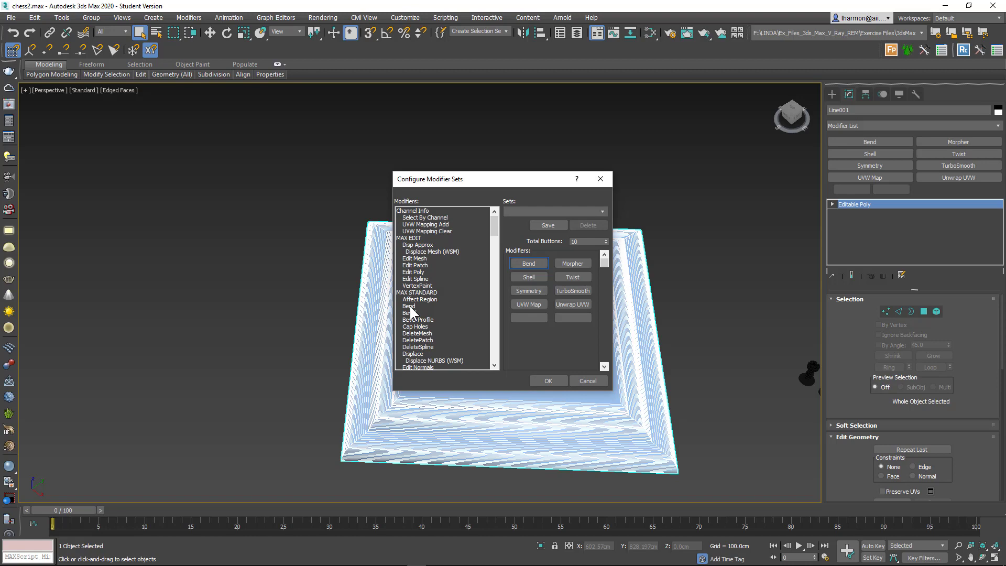
pyautogui.moveTo(493, 238); pyautogui.dragTo(497, 257)
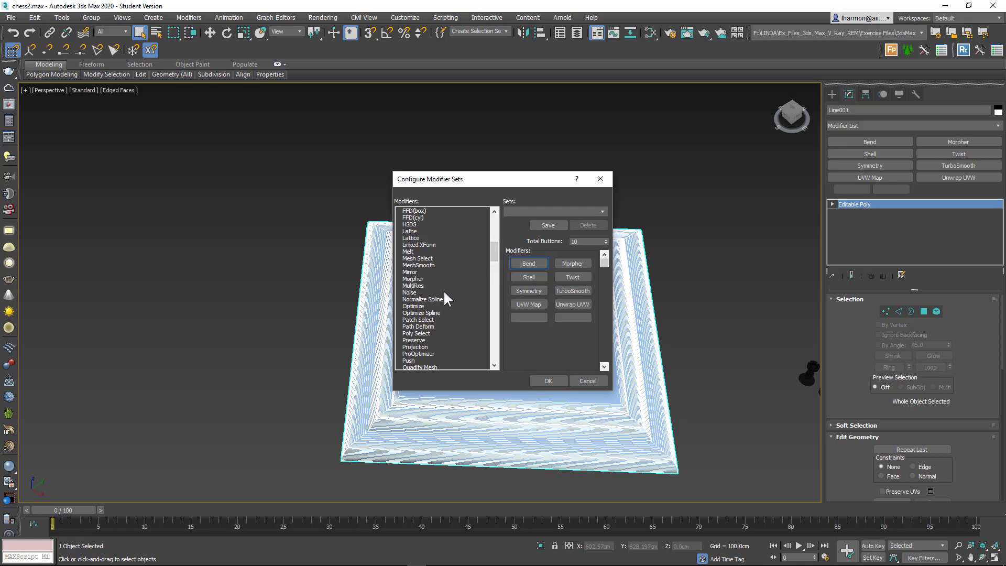
pyautogui.moveTo(406, 231); pyautogui.dragTo(529, 319)
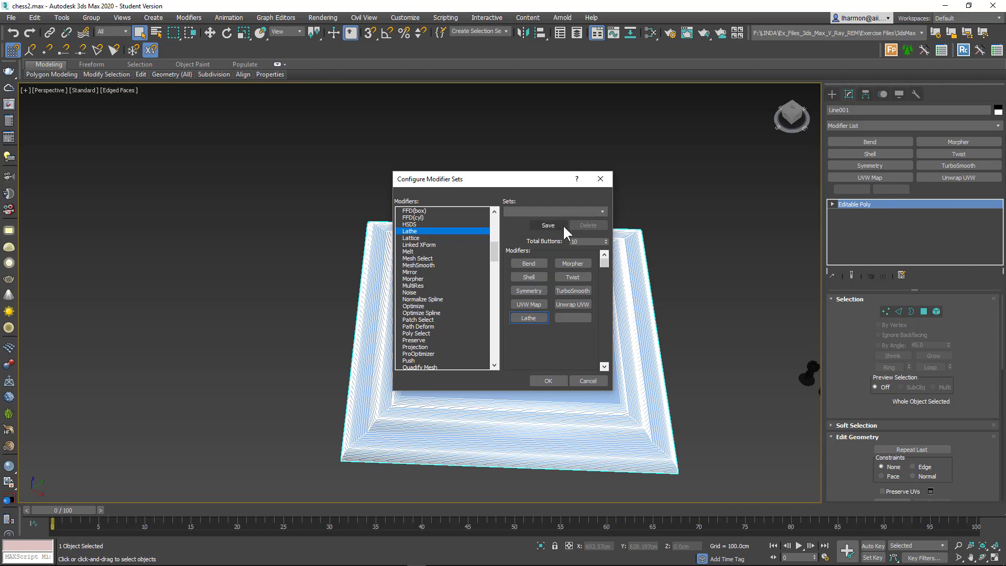
pyautogui.click(548, 381)
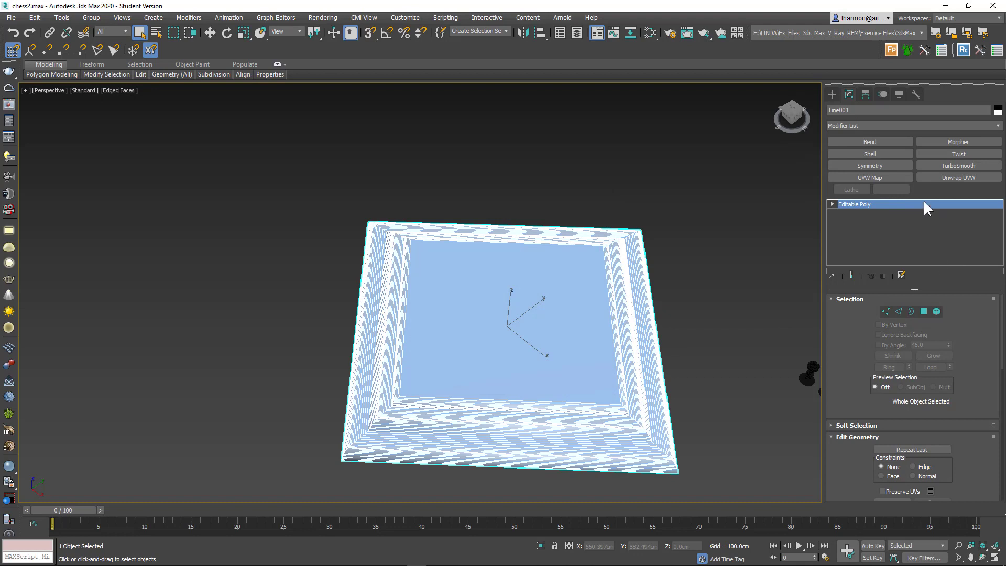
# Toggle the display of the modifier buttons off and back on
pyautogui.click(900, 274)
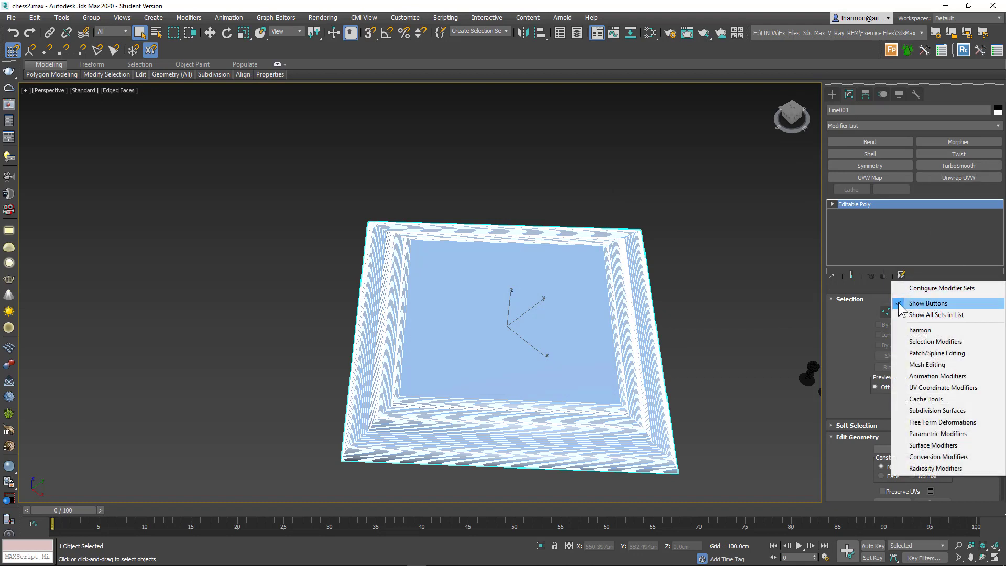
pyautogui.click(919, 305)
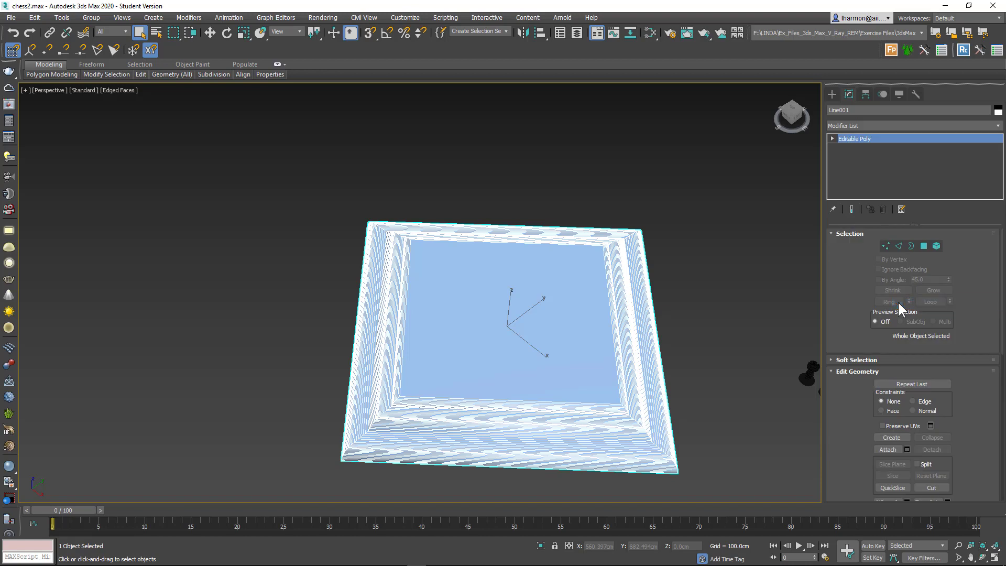
pyautogui.click(901, 209)
pyautogui.click(911, 239)
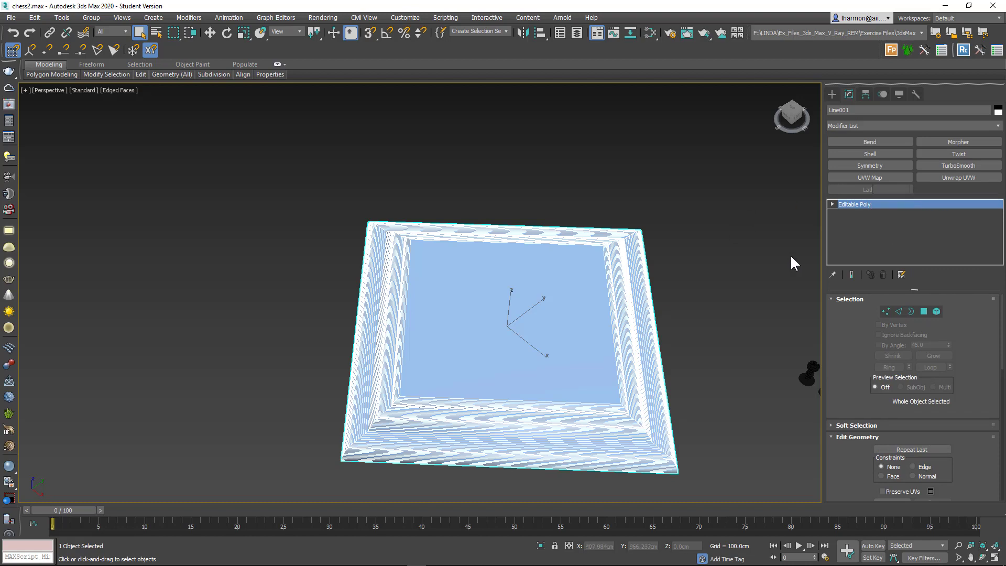
# Reduce the modifier set to 8 buttons, dropping the Lathe button and the empty one
pyautogui.click(901, 274)
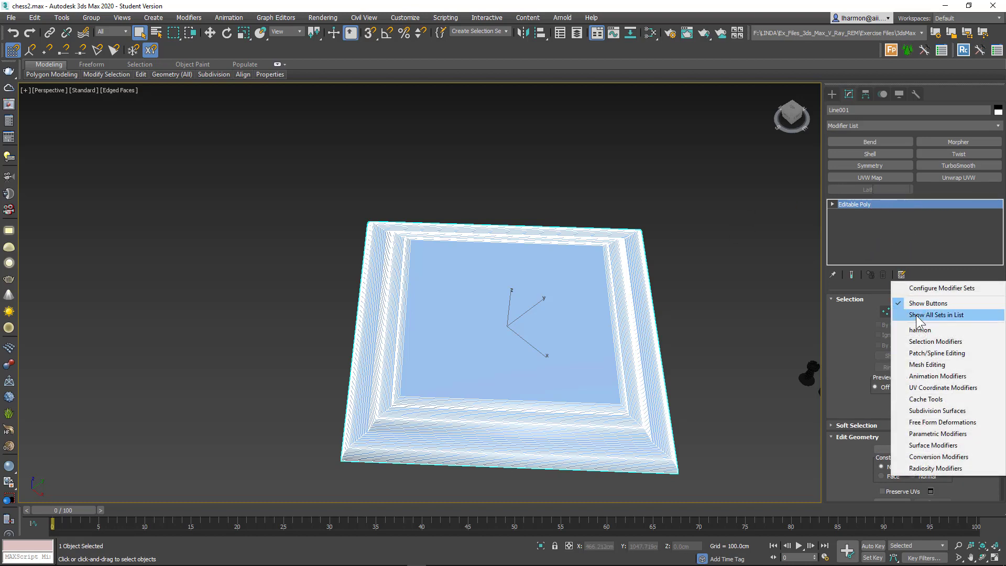
pyautogui.click(942, 288)
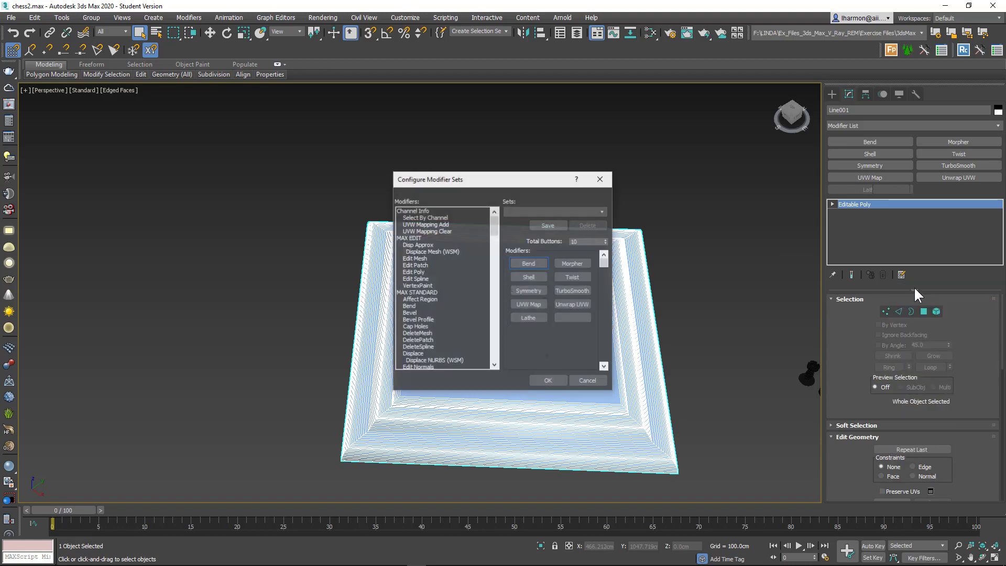
pyautogui.click(536, 313)
pyautogui.click(537, 315)
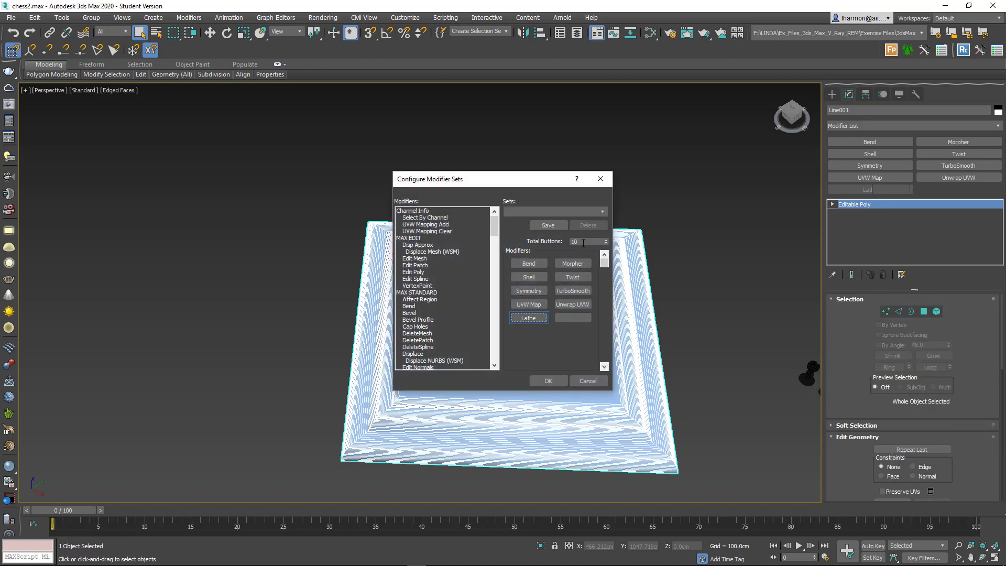
pyautogui.moveTo(584, 242); pyautogui.dragTo(559, 242)
pyautogui.click(555, 383)
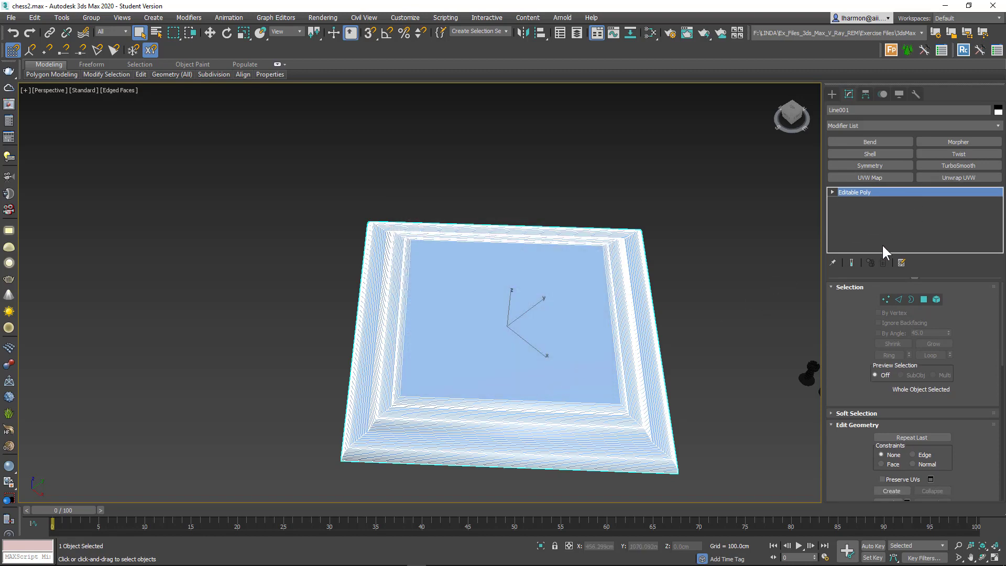
# Add an Unwrap UVW modifier on top of the base's Editable Poly
pyautogui.click(857, 191)
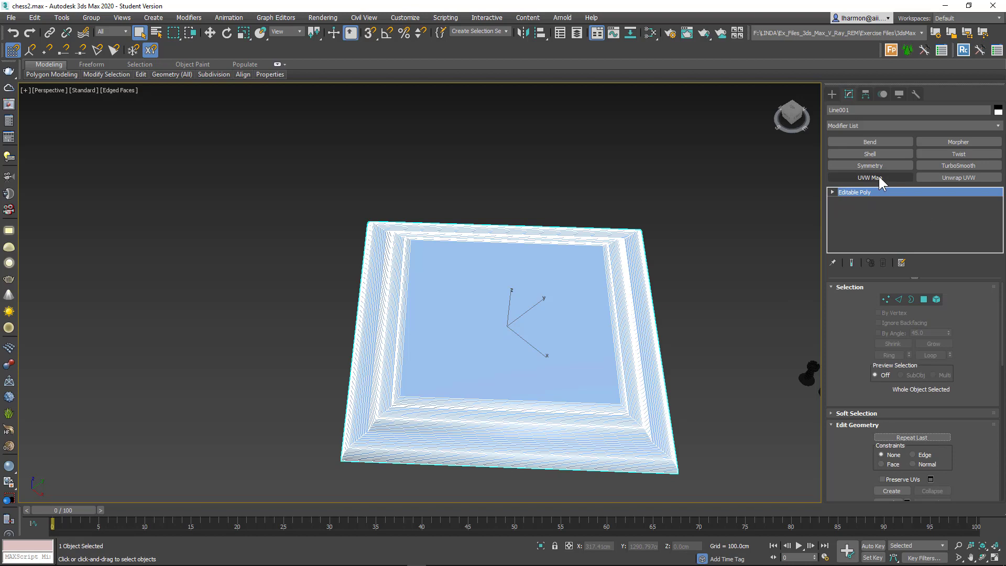
pyautogui.click(956, 177)
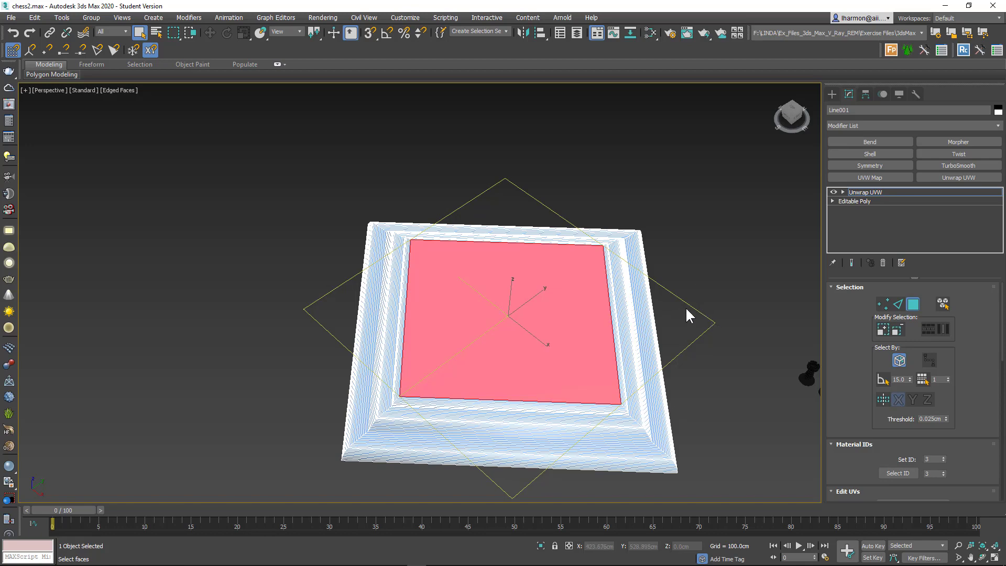
# Apply a planar projection to the base's selected top polygon and fit the projection gizmo to it
pyautogui.keyDown('alt'); pyautogui.moveTo(323, 358); pyautogui.dragTo(348, 348, button='middle'); pyautogui.keyUp('alt')
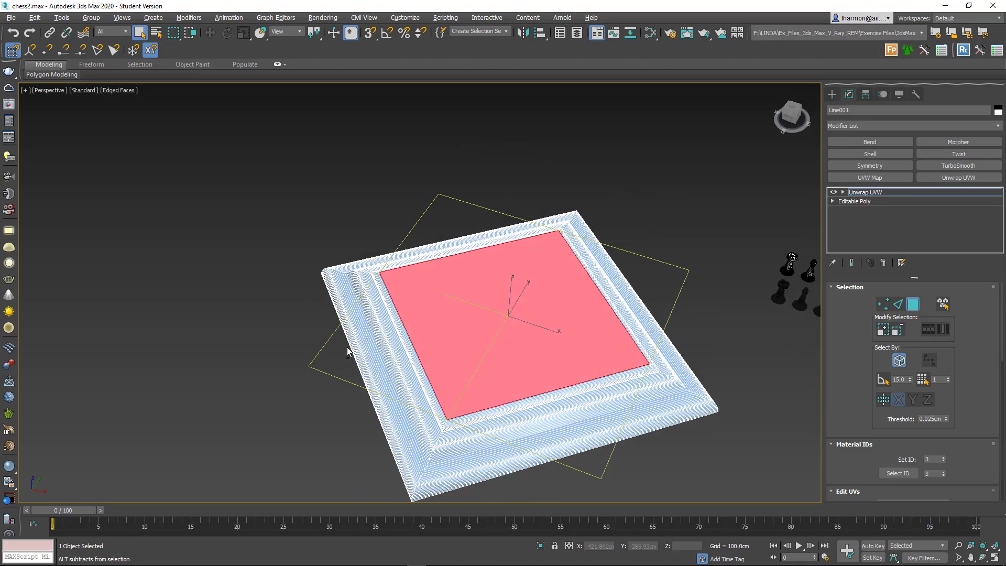
pyautogui.scroll(-2, 854, 400)
pyautogui.scroll(-6, 854, 399)
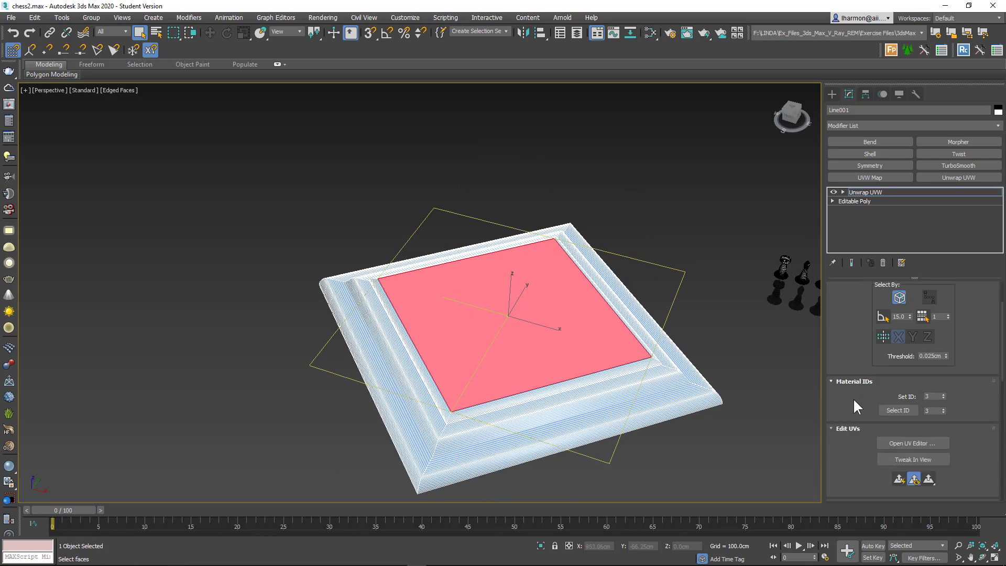
pyautogui.scroll(-3, 854, 403)
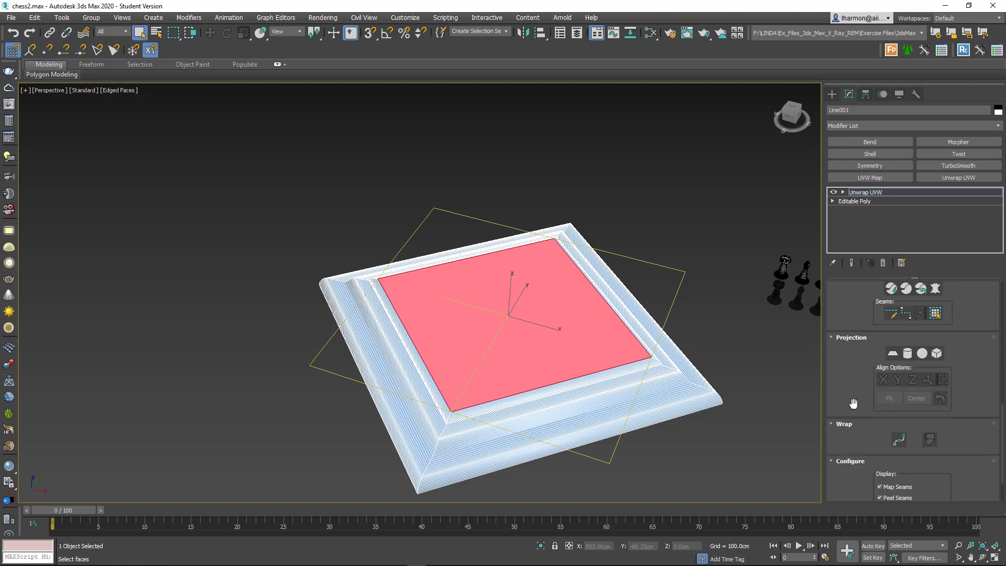
pyautogui.click(892, 354)
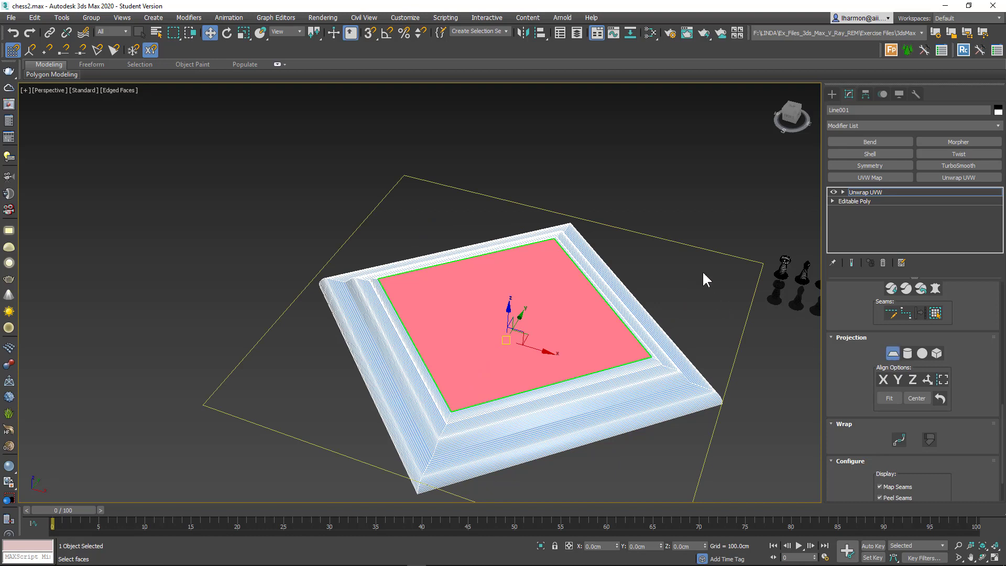
pyautogui.click(889, 399)
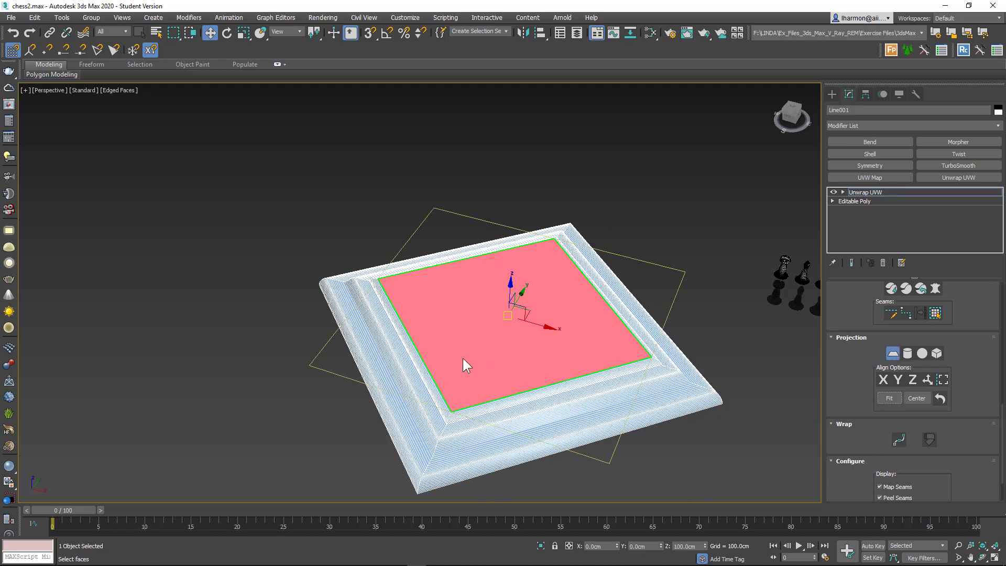
# Switch to the Top view and return to the base's Editable Poly level beneath Unwrap UVW, accepting the topology dependency
pyautogui.press('t')
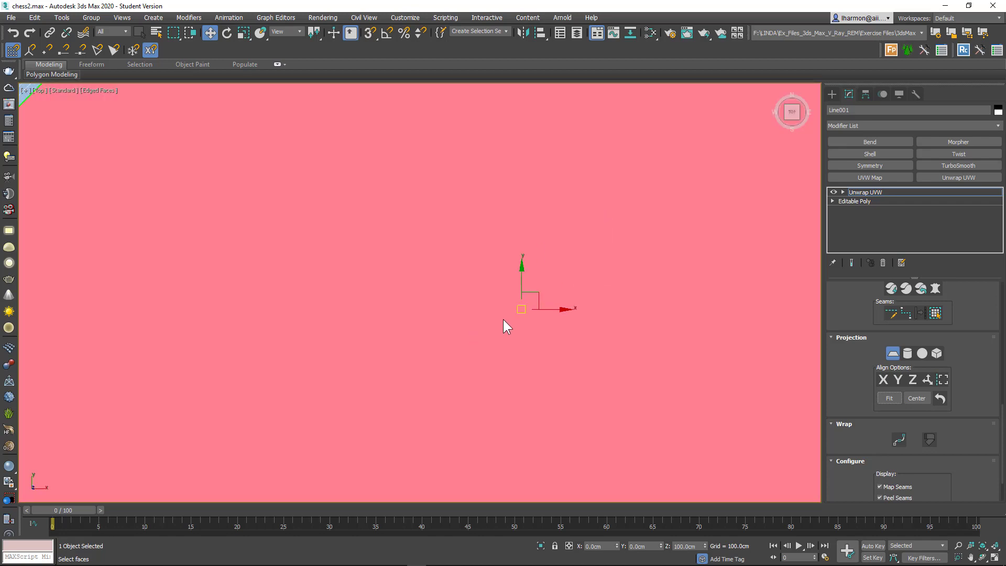
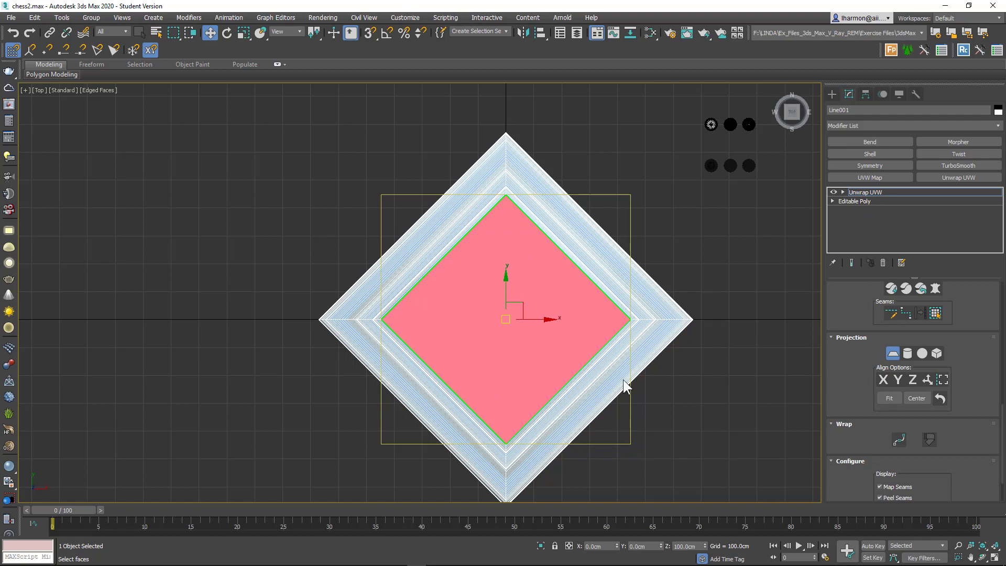
pyautogui.click(850, 200)
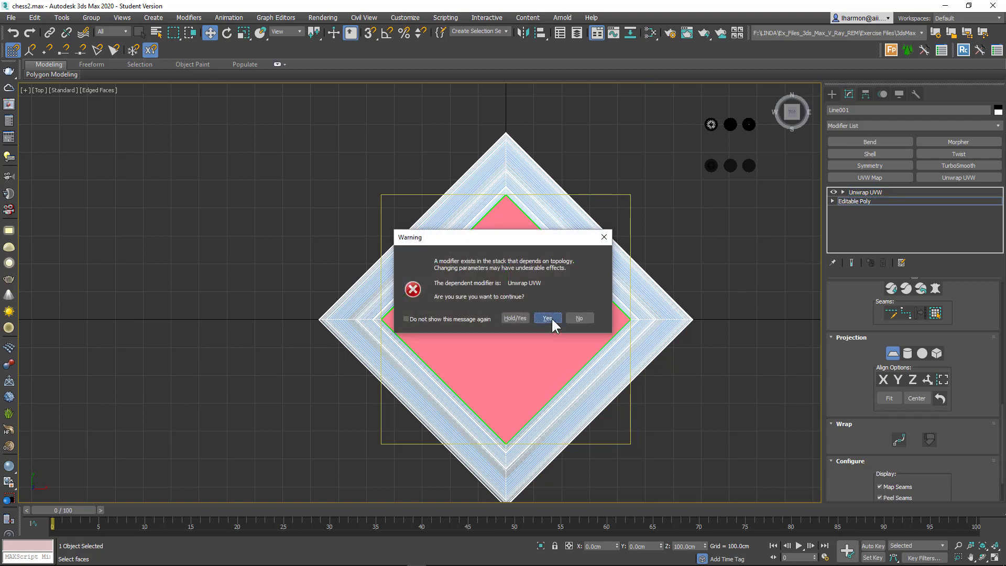
pyautogui.click(548, 317)
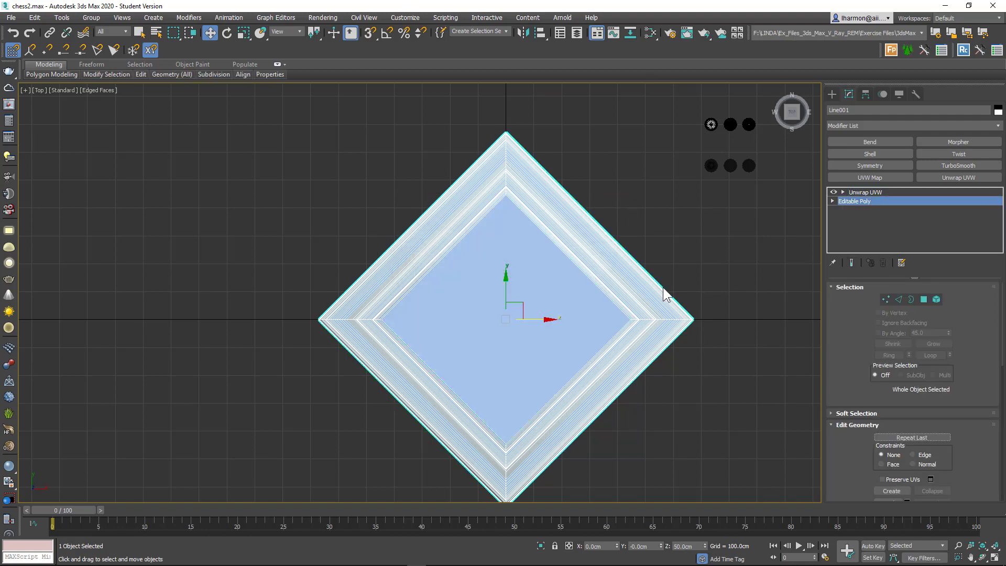
# Try to rotate the base about its vertical axis with 3D Snap on, and undo the rotation
pyautogui.click(372, 35)
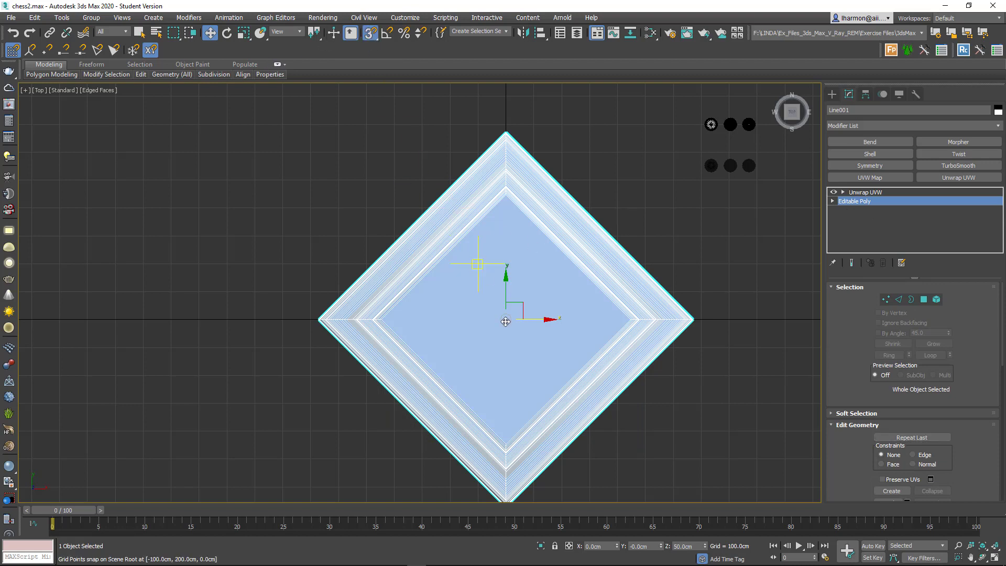
pyautogui.press('r')
pyautogui.press('e')
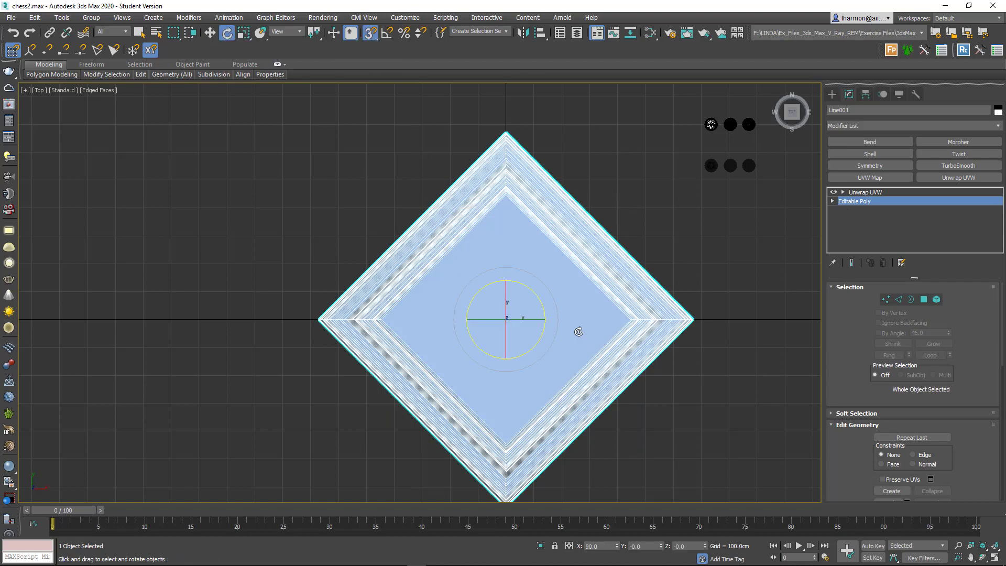
pyautogui.moveTo(540, 294); pyautogui.dragTo(544, 346)
pyautogui.hotkey('ctrl', 'z')
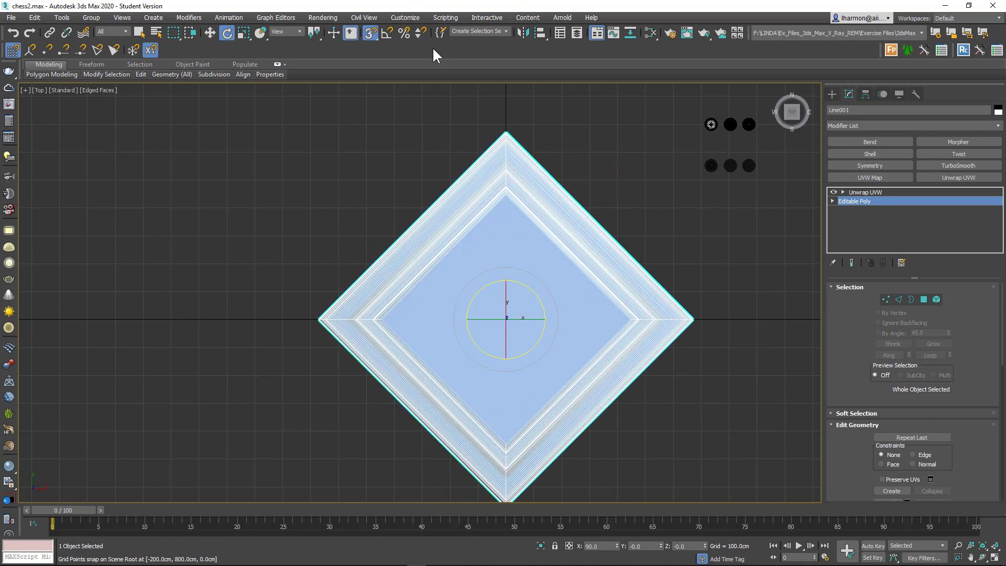
# Rotate the base 45 degrees about its vertical axis with Angle Snap on, squaring it to the grid
pyautogui.click(385, 31)
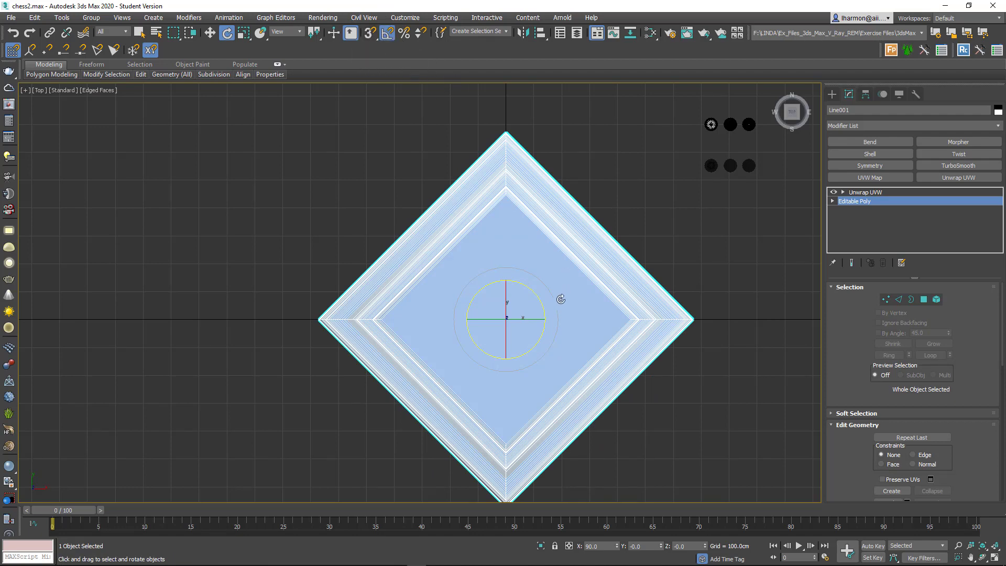
pyautogui.moveTo(533, 300); pyautogui.dragTo(555, 312)
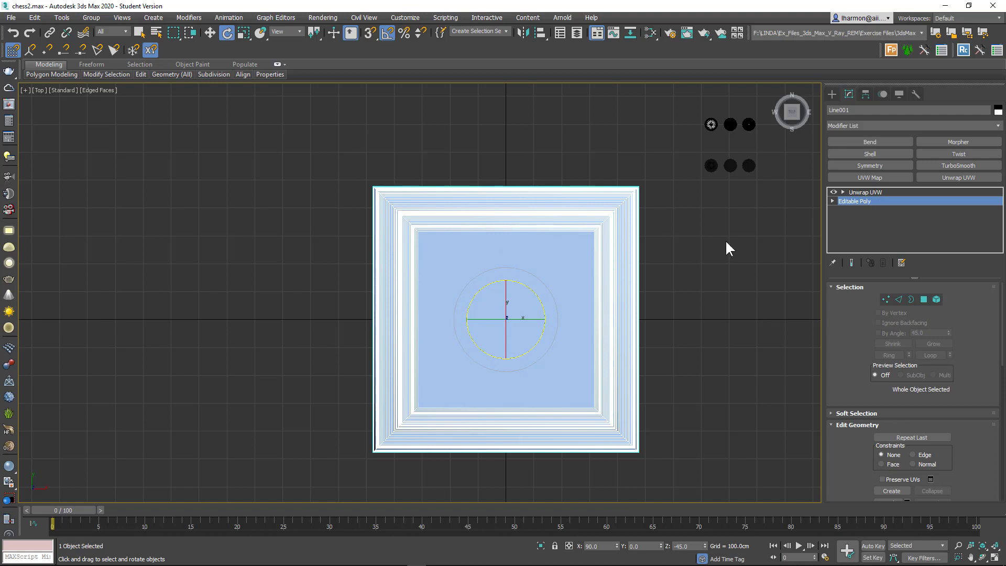
# Reapply a planar projection to the rotated base's top polygon in Unwrap UVW and inspect the projection gizmo's alignment
pyautogui.click(869, 192)
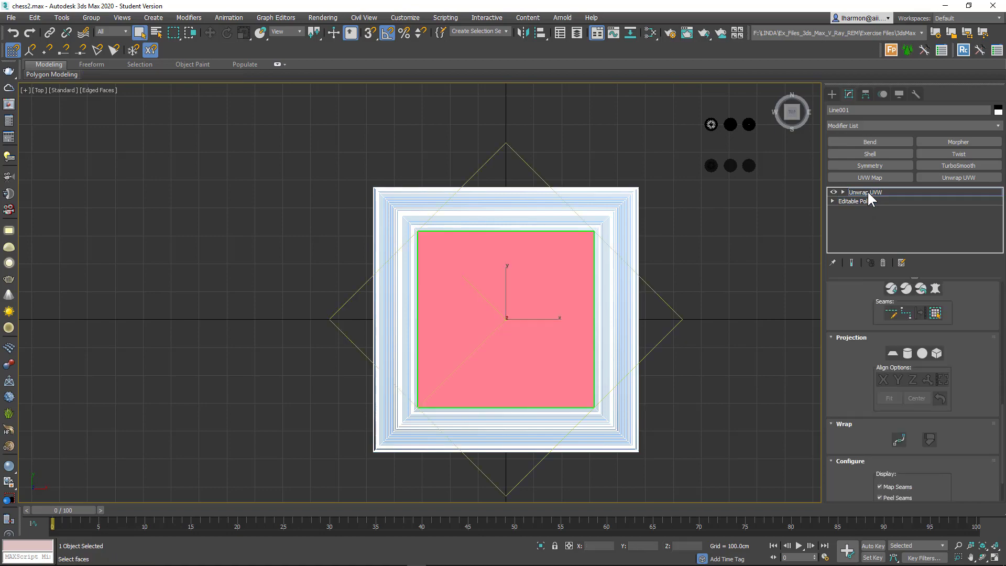
pyautogui.click(892, 354)
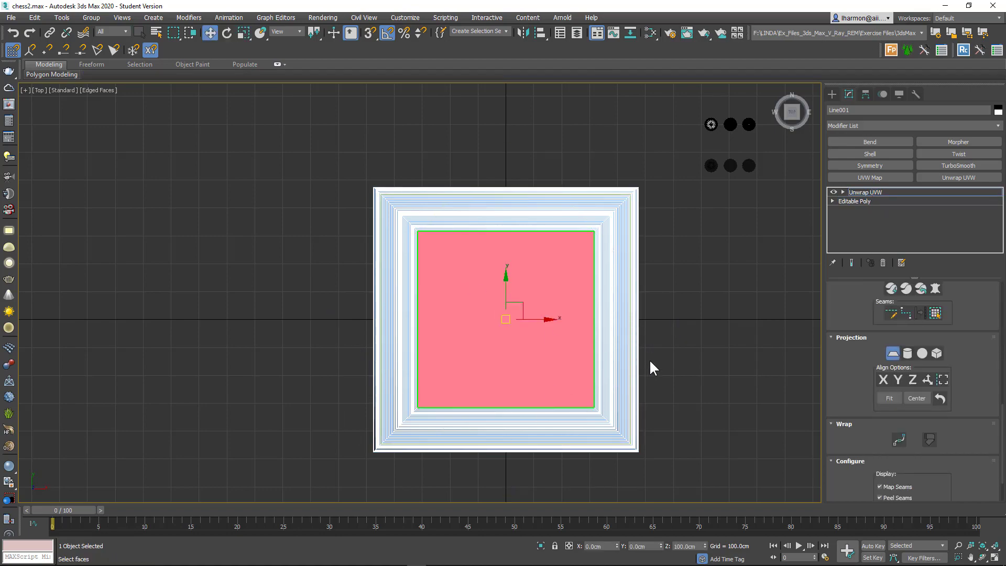
pyautogui.keyDown('alt'); pyautogui.moveTo(651, 362); pyautogui.dragTo(641, 263, button='middle'); pyautogui.keyUp('alt')
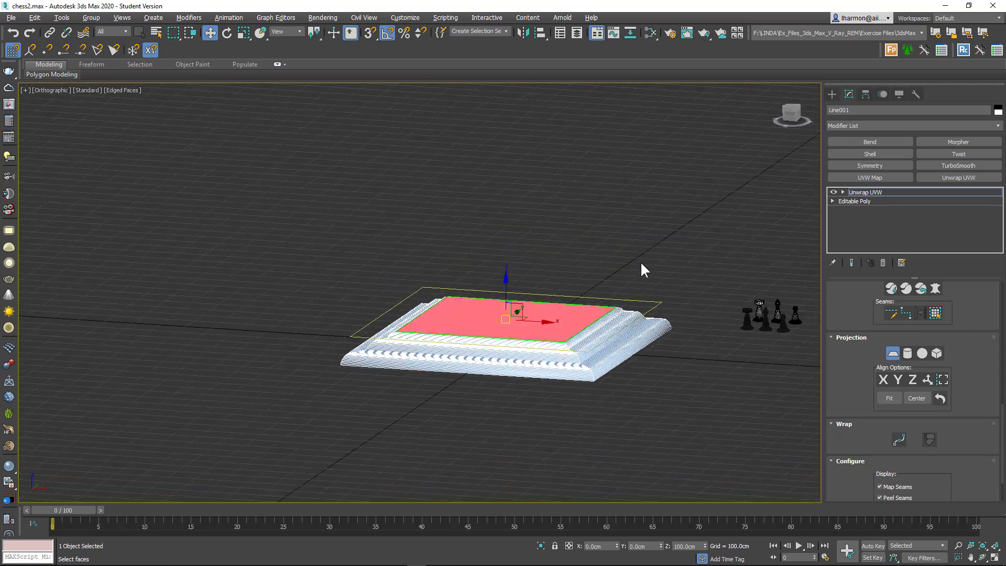
pyautogui.keyDown('alt'); pyautogui.moveTo(474, 267); pyautogui.dragTo(546, 317, button='middle'); pyautogui.keyUp('alt')
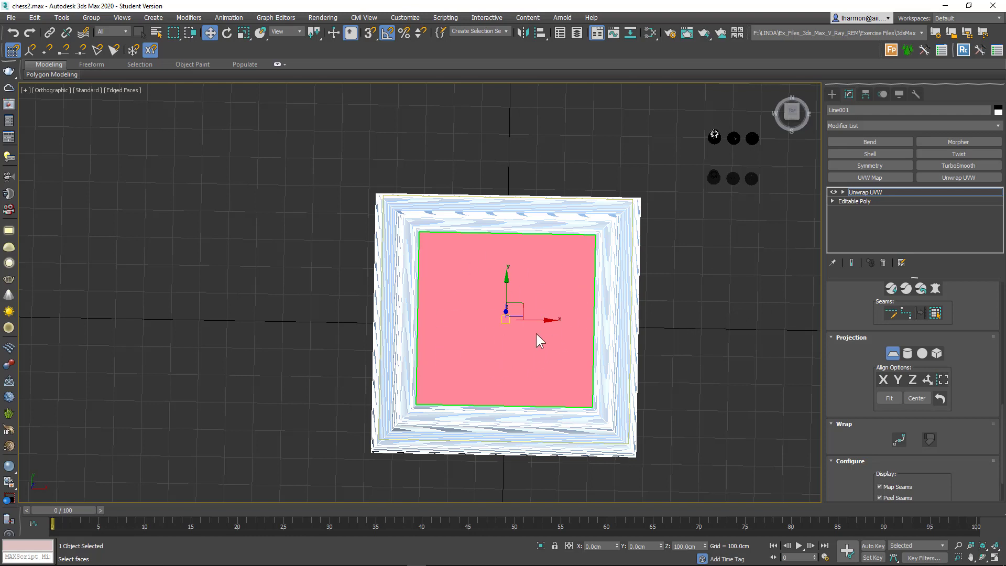
# Return to the Polygon level of the base's Editable Poly, accepting the topology dependency
pyautogui.click(856, 200)
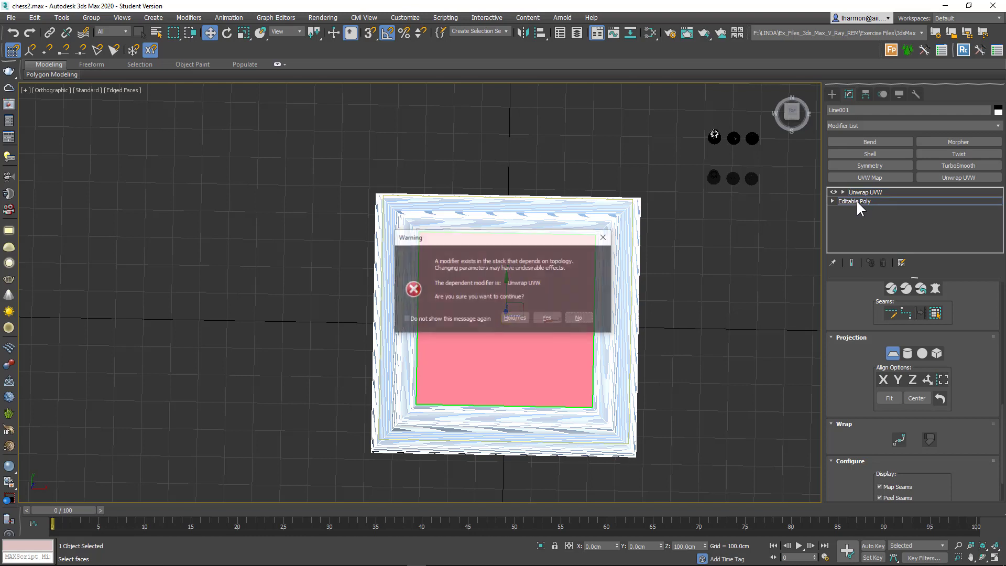
pyautogui.click(547, 317)
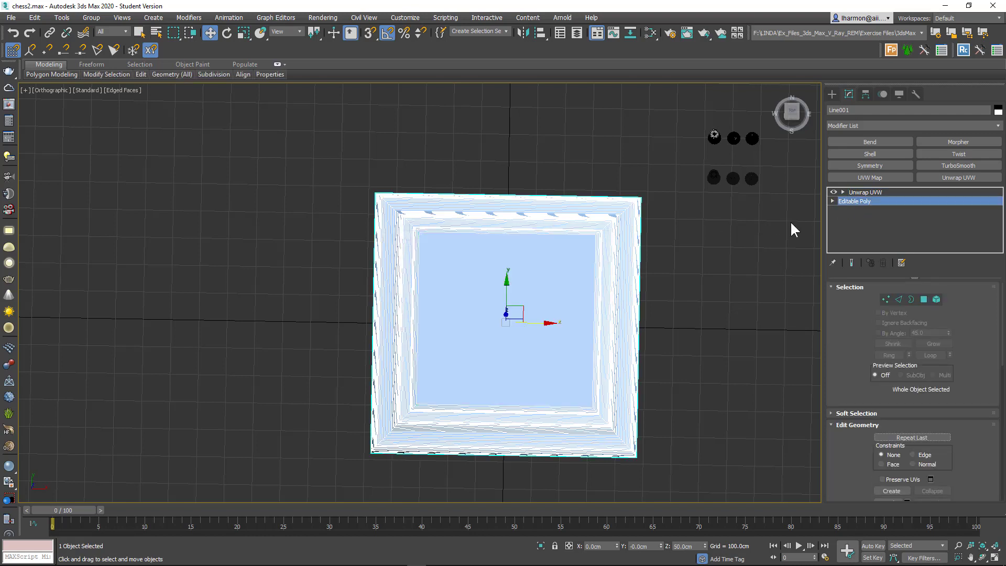
pyautogui.click(923, 298)
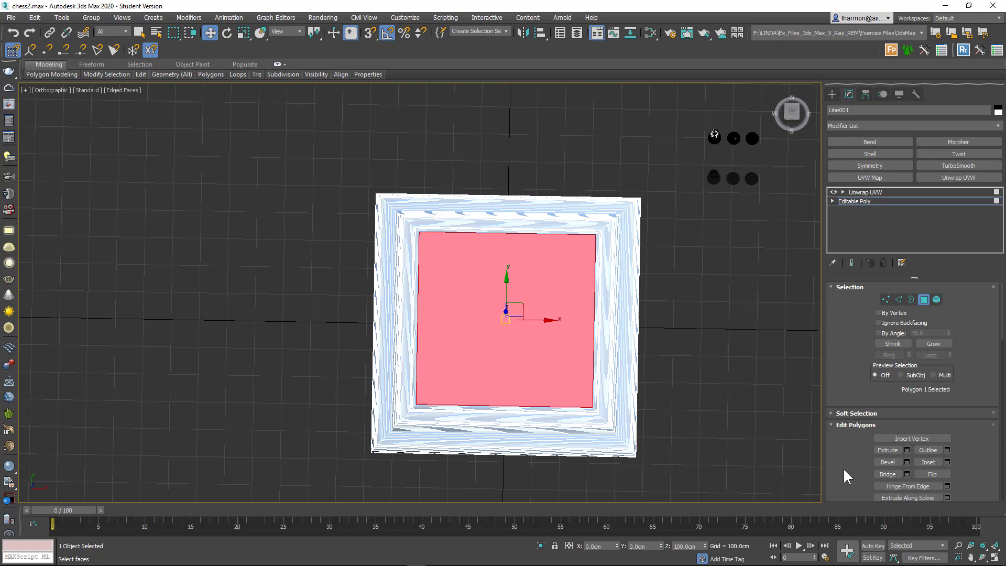
# Detach the base's selected top polygon as a separate object named boardChecker
pyautogui.moveTo(844, 467); pyautogui.dragTo(842, 336)
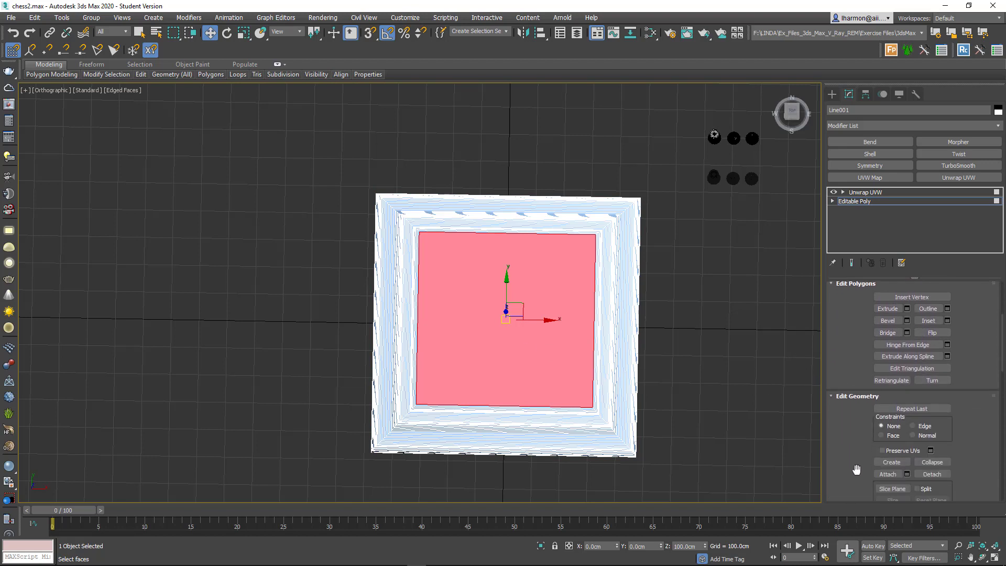
pyautogui.moveTo(857, 469); pyautogui.dragTo(857, 440)
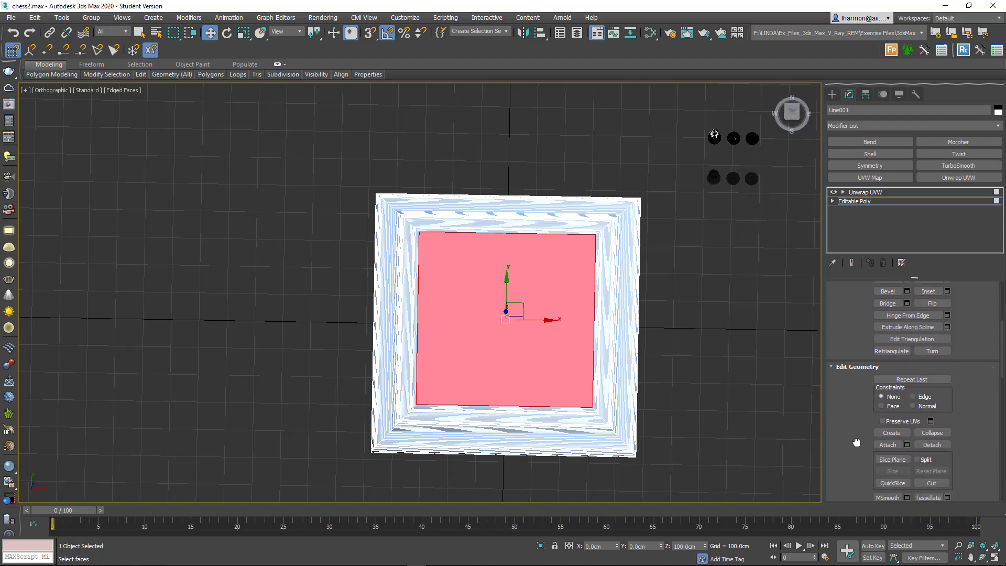
pyautogui.click(931, 446)
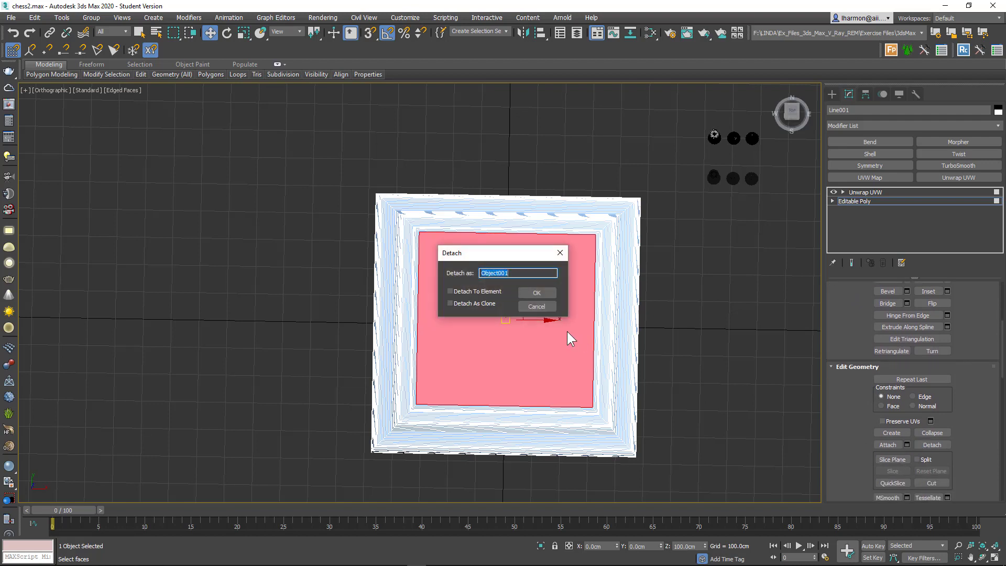
pyautogui.write('bo')
pyautogui.press('BackSpace')
pyautogui.press('BackSpace')
pyautogui.write('che')
pyautogui.press('BackSpace')
pyautogui.press('BackSpace')
pyautogui.press('BackSpace')
pyautogui.write('checkerboard')
pyautogui.press('Delete')
pyautogui.write('C')
pyautogui.click(537, 291)
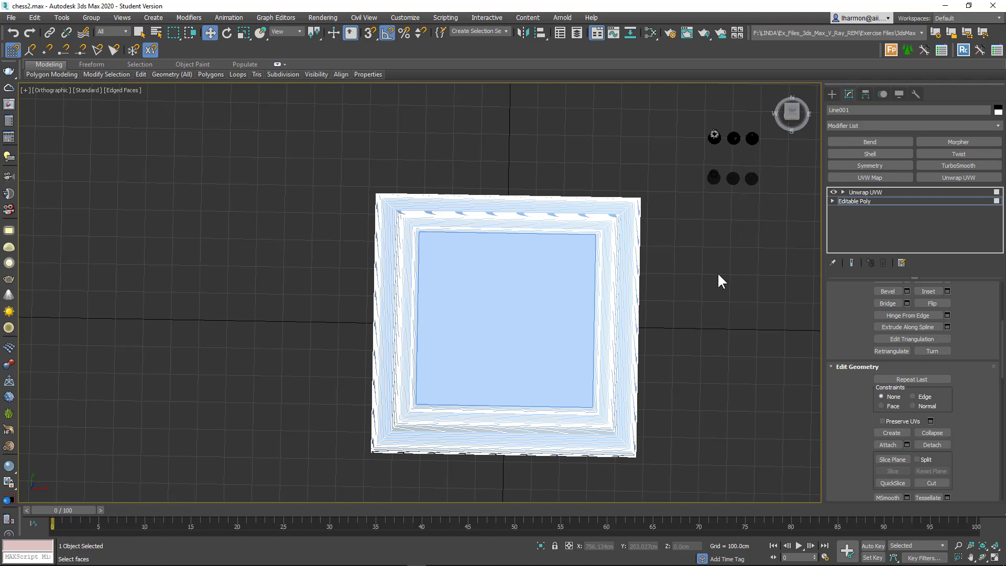
# Rename the base boardPlatform and delete its Unwrap UVW modifier
pyautogui.click(914, 201)
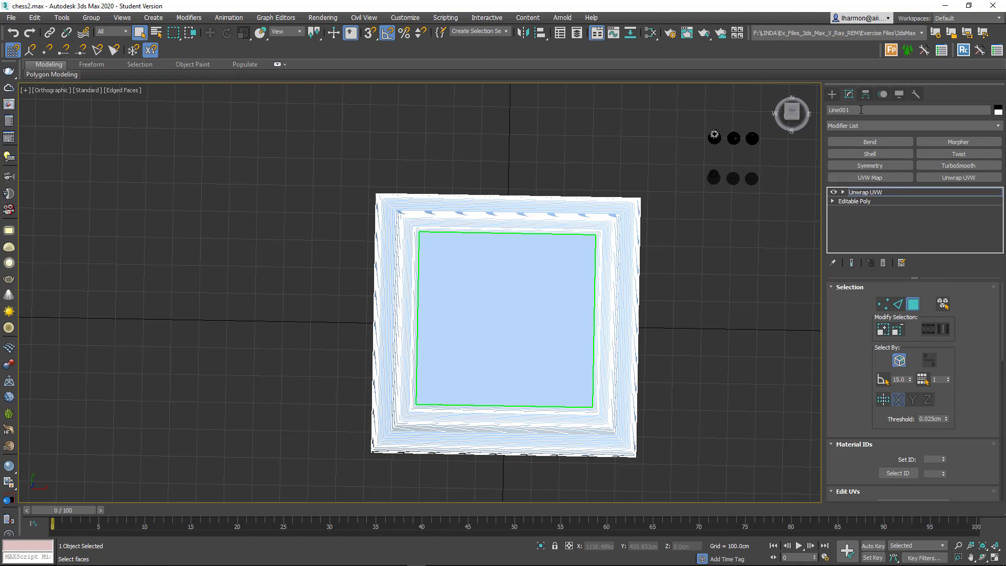
pyautogui.click(844, 110)
pyautogui.write('board')
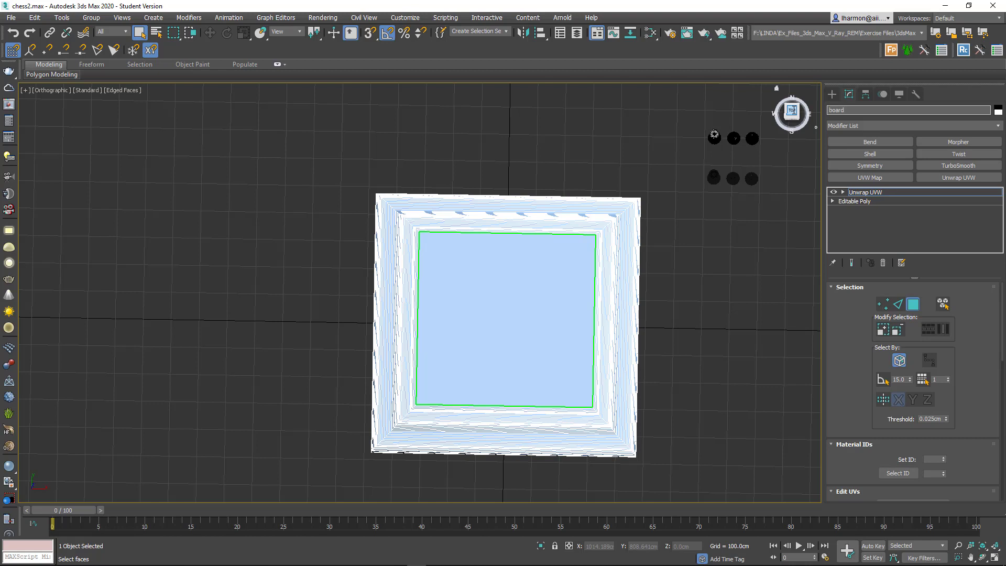
pyautogui.write('Platform')
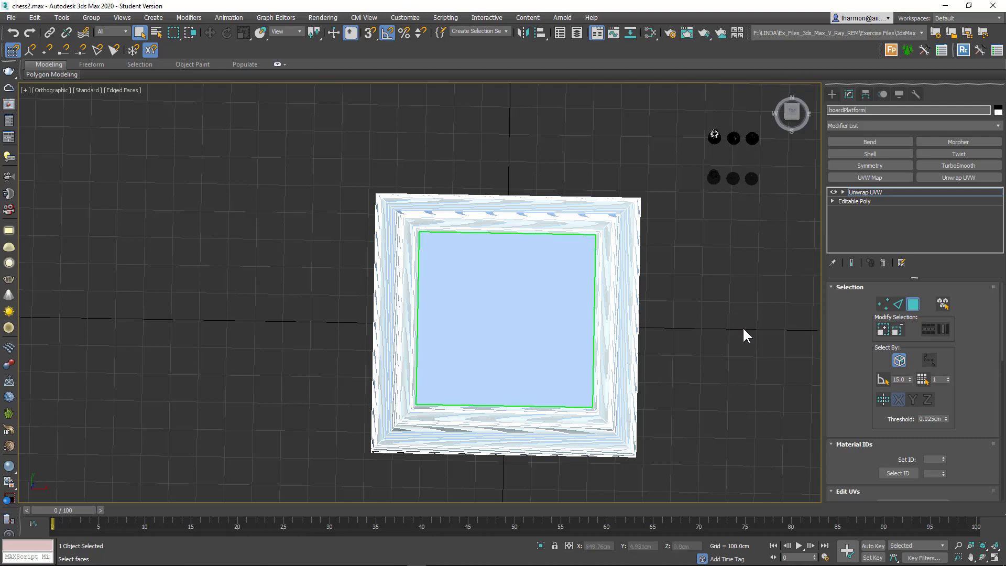
pyautogui.press('Return')
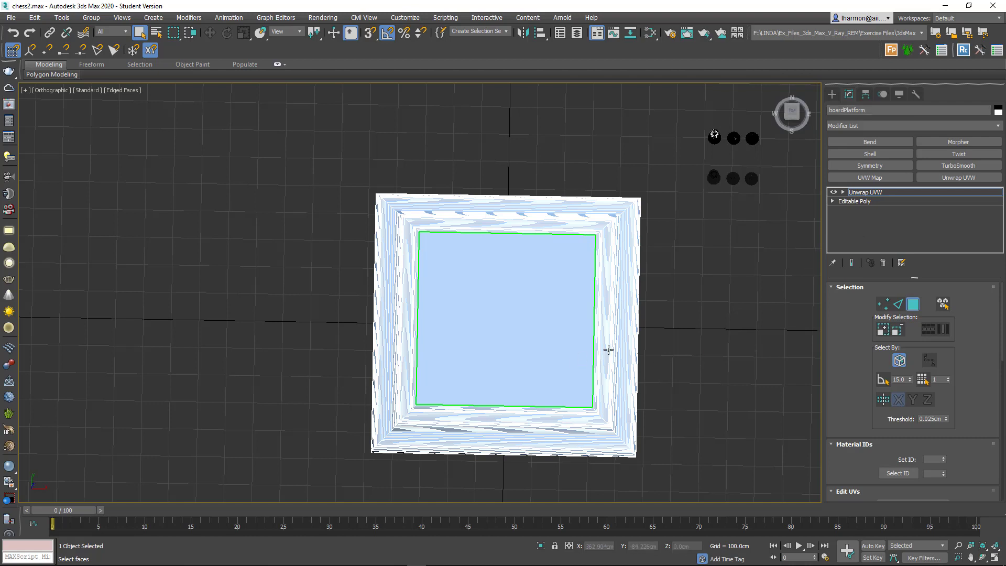
pyautogui.click(888, 192)
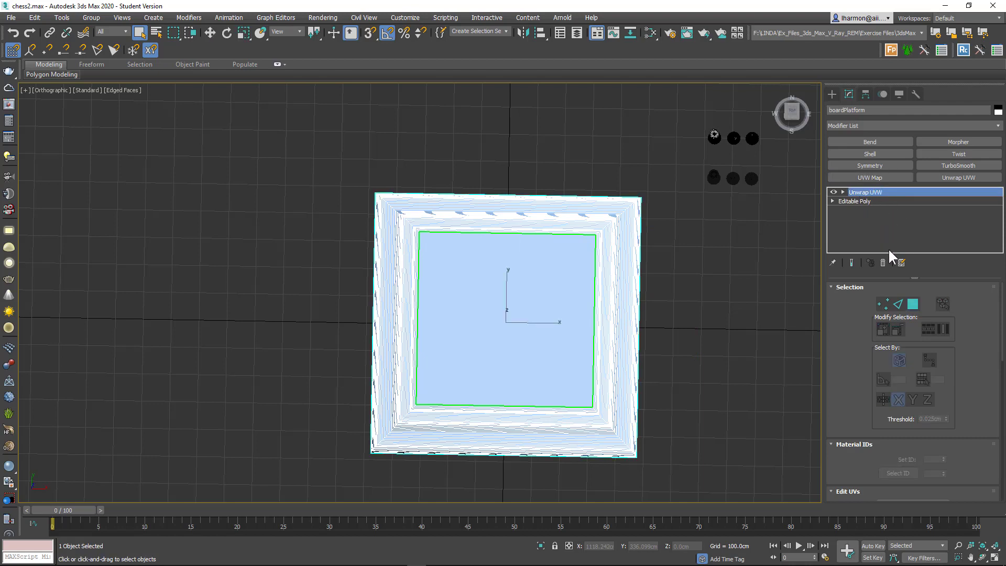
pyautogui.click(883, 263)
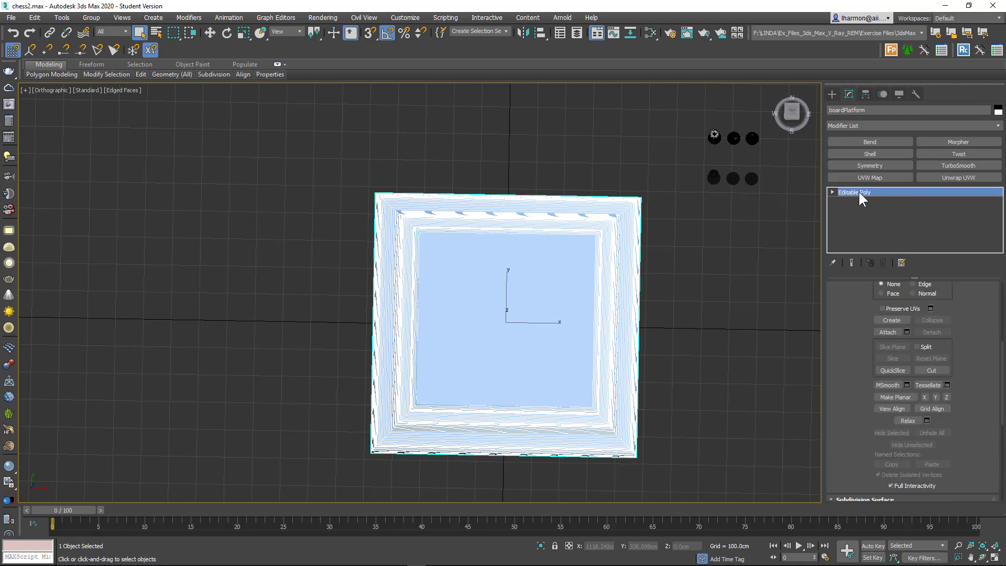
# Set the object color of boardChecker to a medium blue from the 3ds Max palette
pyautogui.click(531, 328)
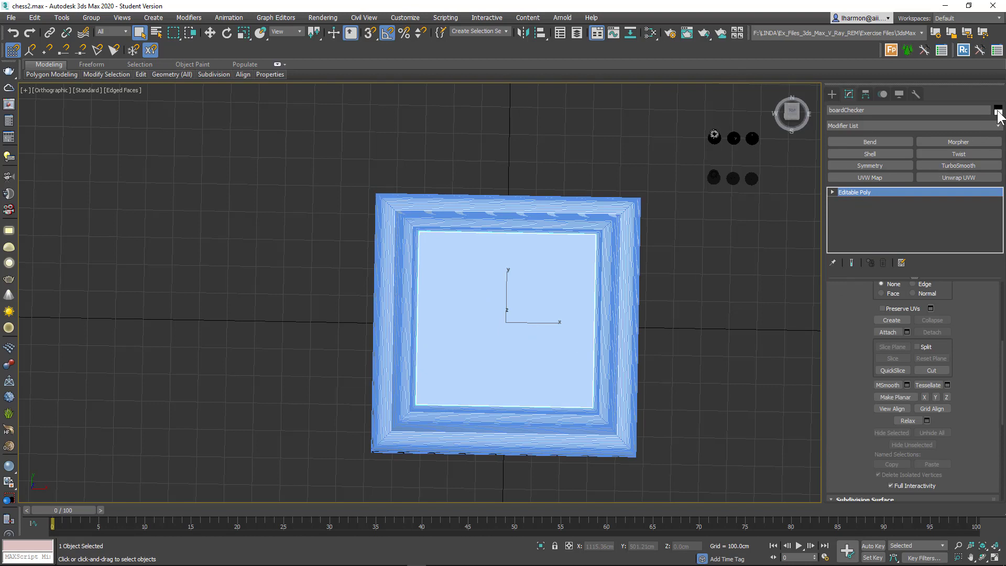
pyautogui.click(998, 111)
pyautogui.click(532, 281)
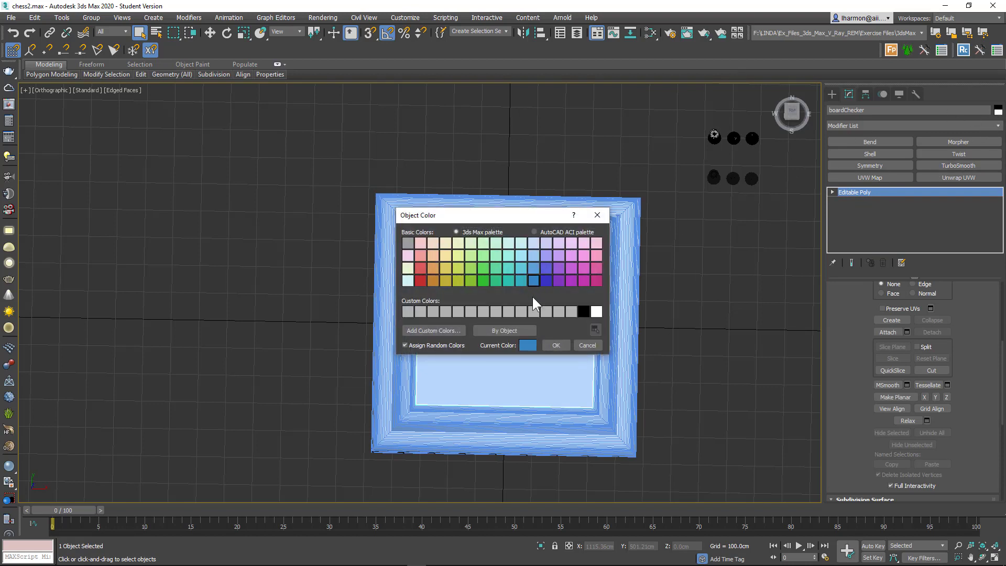
pyautogui.click(556, 345)
pyautogui.click(676, 328)
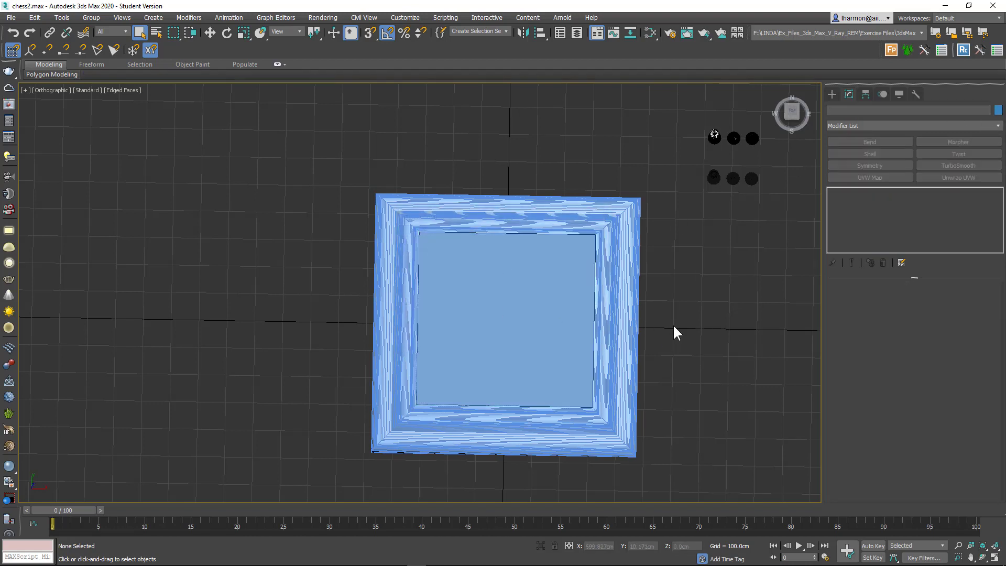
# Set the object color of boardPlatform to a dark blue from the 3ds Max palette
pyautogui.click(626, 307)
pyautogui.click(998, 112)
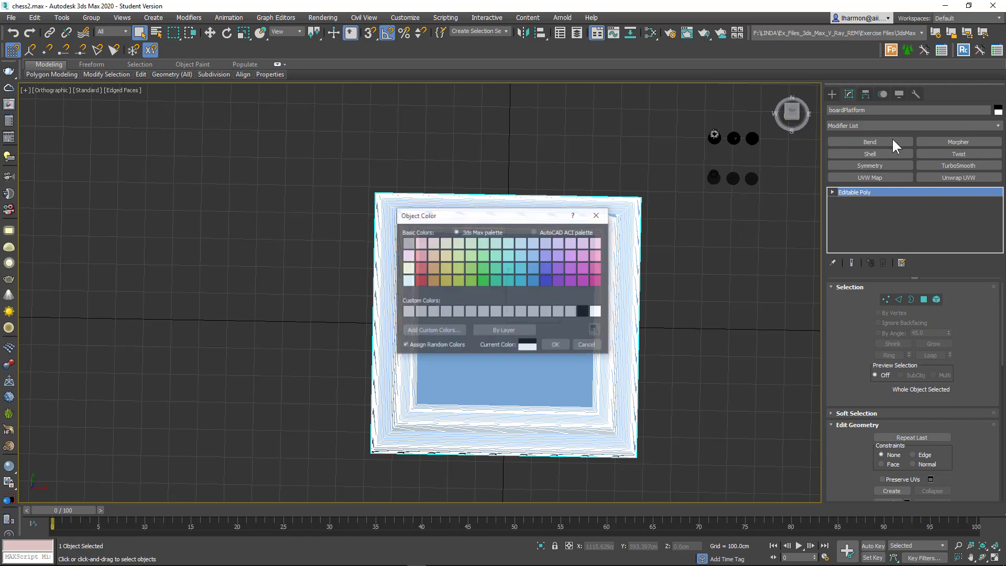
pyautogui.click(545, 279)
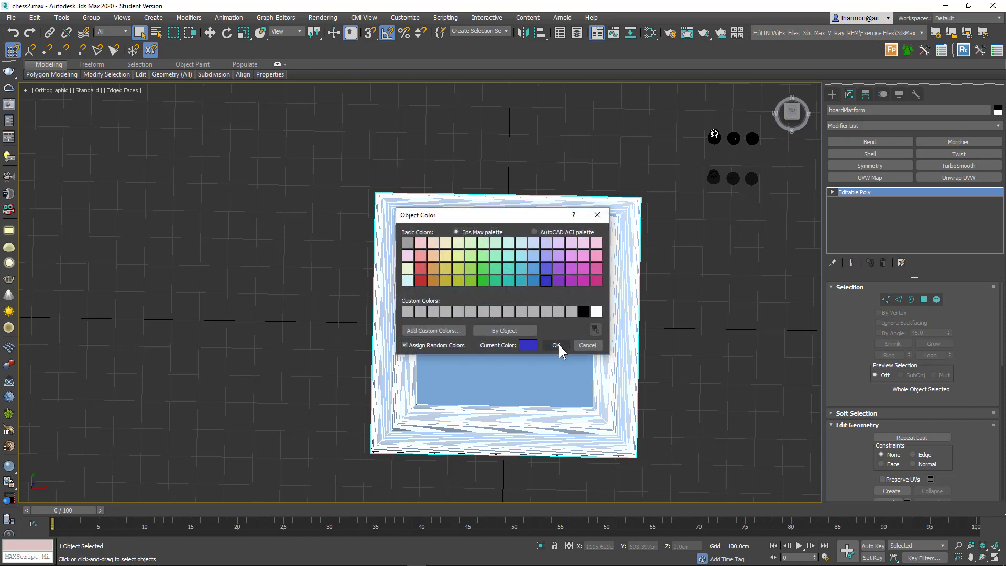
pyautogui.click(557, 345)
pyautogui.click(703, 366)
# Add an Unwrap UVW modifier to boardChecker and apply a planar projection to its polygon
pyautogui.keyDown('alt'); pyautogui.moveTo(703, 297); pyautogui.dragTo(697, 247, button='middle'); pyautogui.keyUp('alt')
pyautogui.click(517, 281)
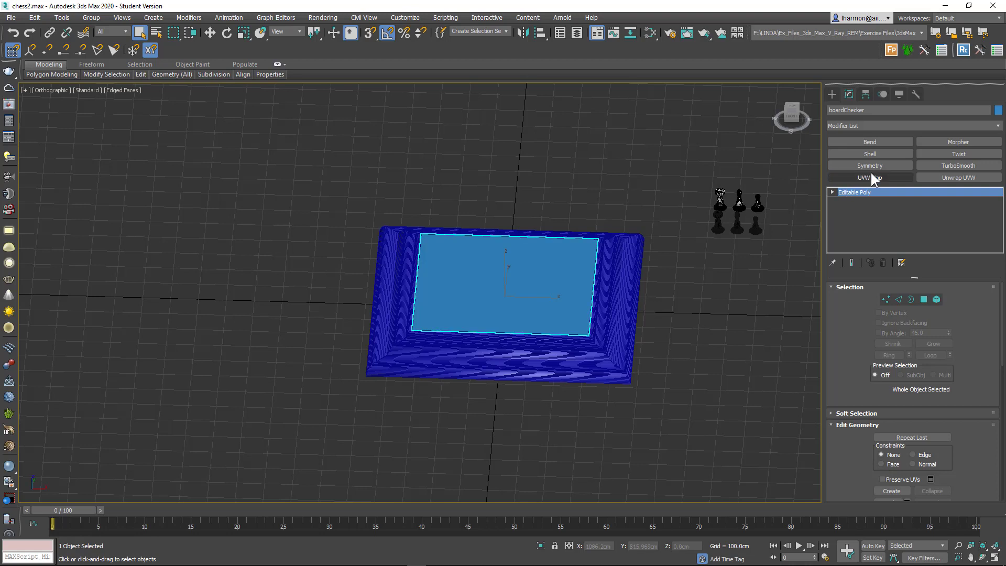
pyautogui.click(946, 178)
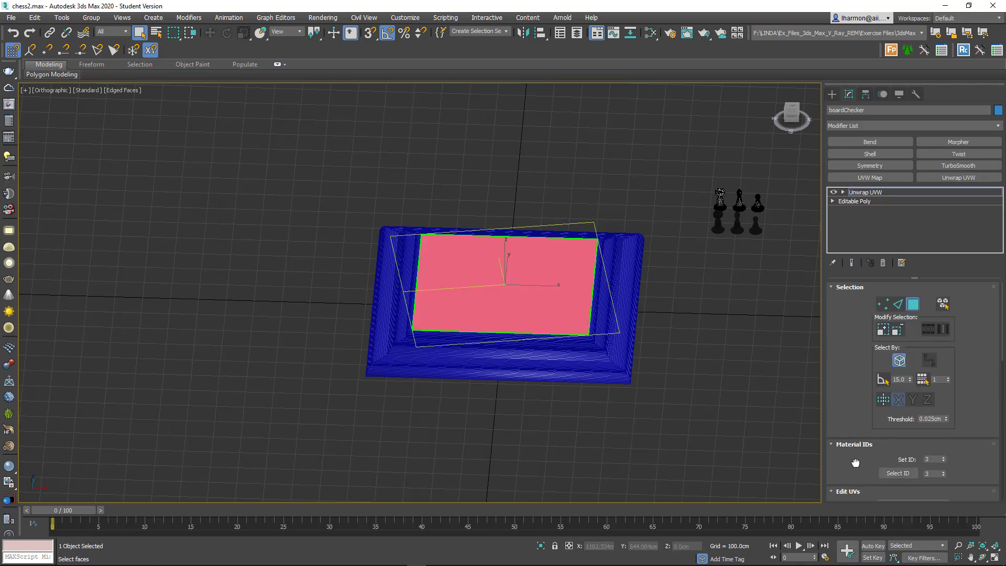
pyautogui.moveTo(855, 464); pyautogui.dragTo(858, 281)
pyautogui.scroll(-5, 859, 314)
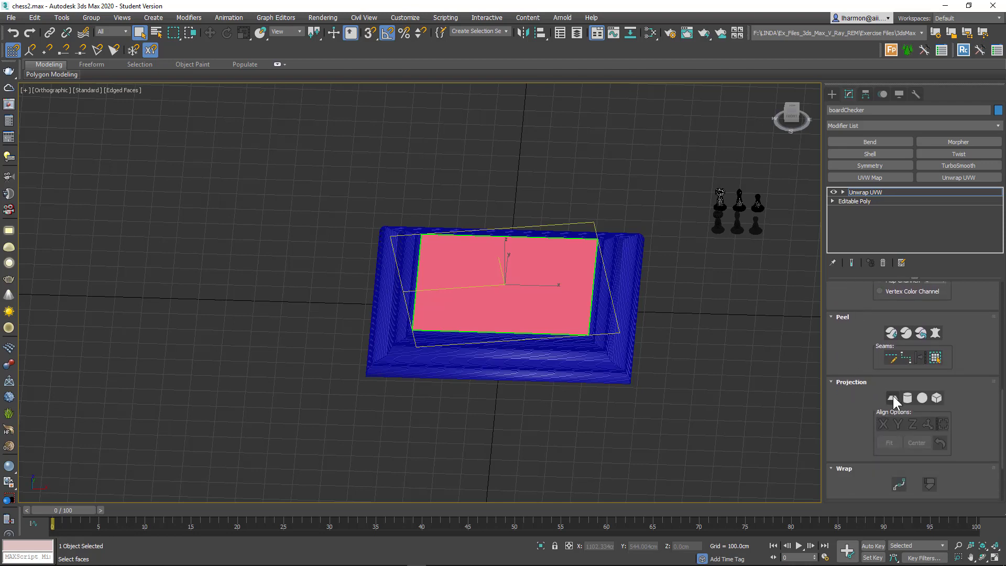
pyautogui.click(892, 398)
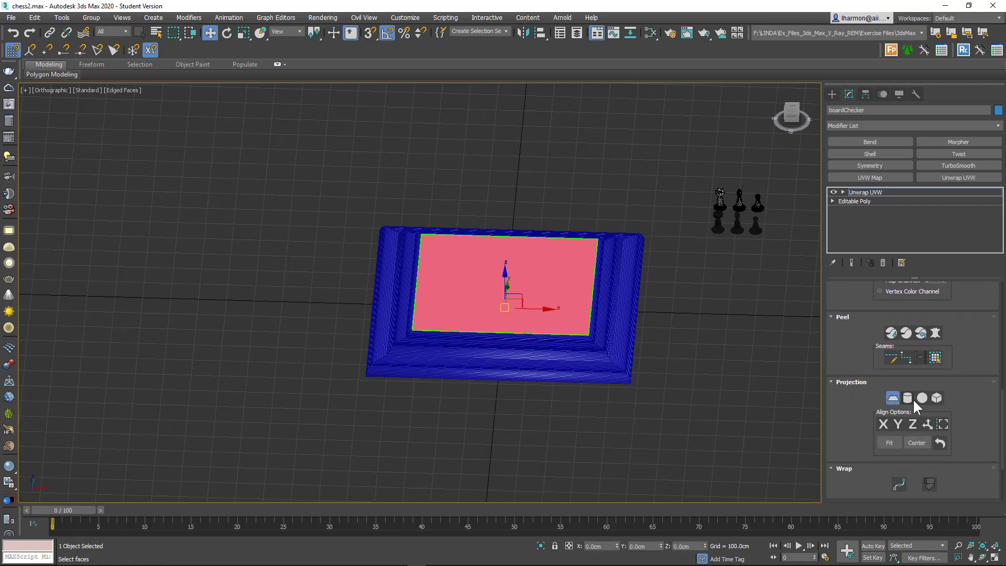
pyautogui.keyDown('alt'); pyautogui.moveTo(662, 319); pyautogui.dragTo(662, 354, button='middle'); pyautogui.keyUp('alt')
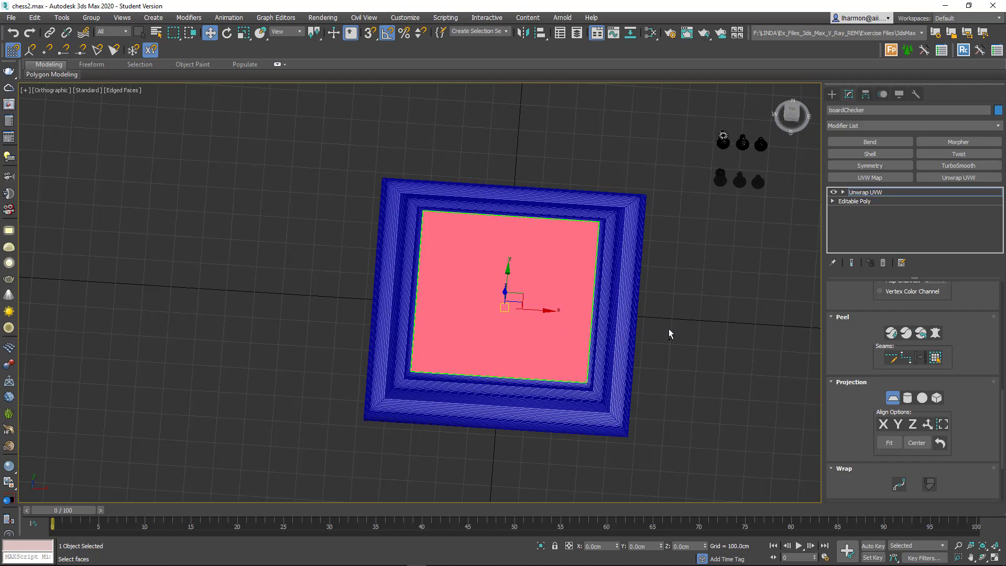
pyautogui.keyDown('alt'); pyautogui.moveTo(669, 329); pyautogui.dragTo(821, 234, button='middle'); pyautogui.keyUp('alt')
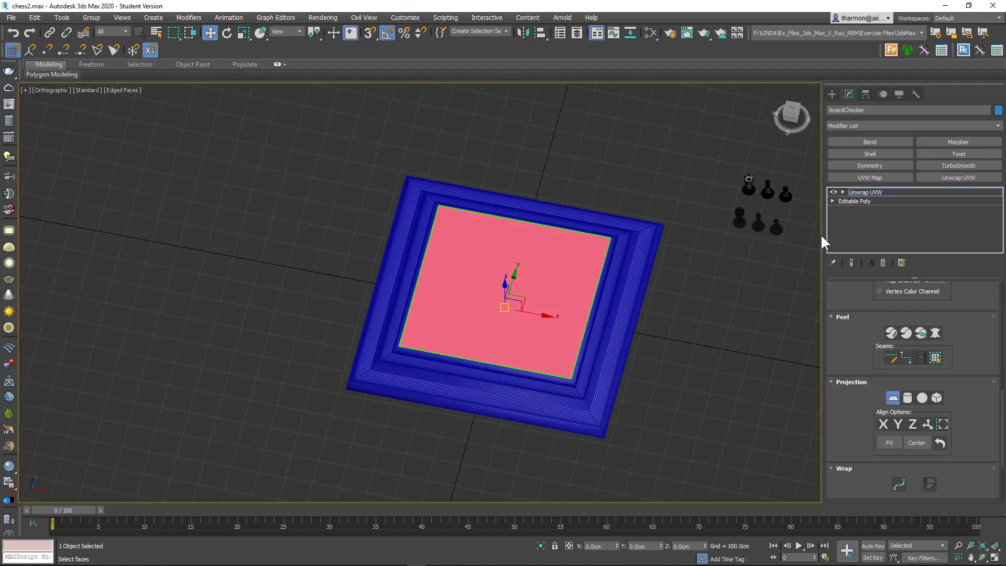
# Leave and re-enter the Polygon level of boardChecker's Unwrap UVW, and reapply the planar projection
pyautogui.click(870, 193)
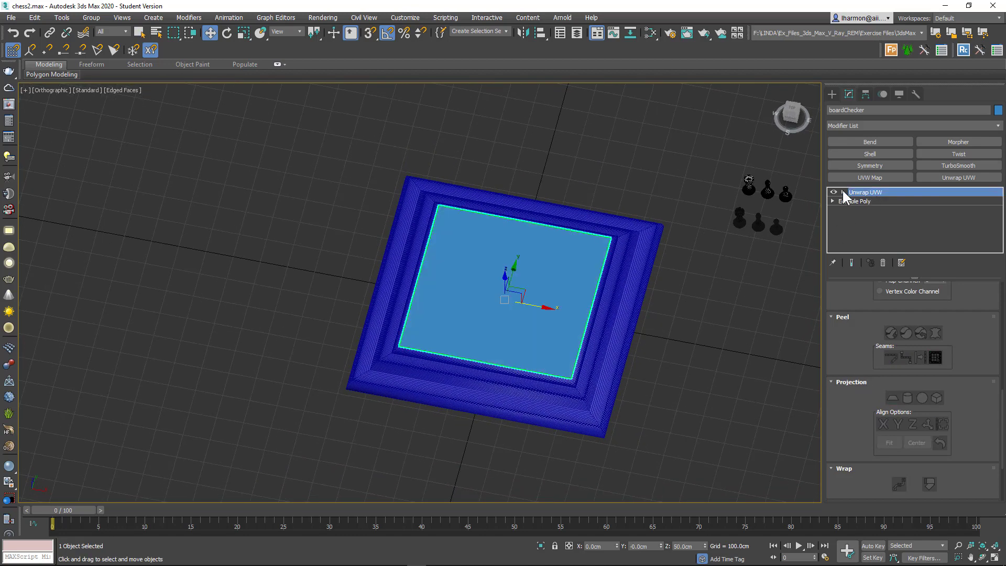
pyautogui.click(867, 192)
pyautogui.moveTo(860, 305); pyautogui.dragTo(852, 391)
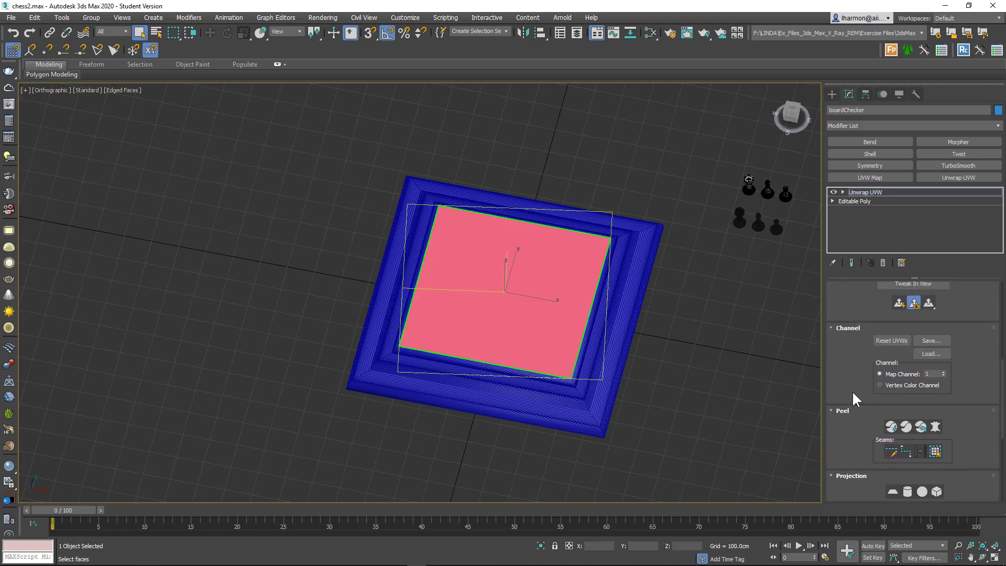
pyautogui.click(893, 491)
# Open the UV Editor for boardChecker and examine how its polygon lies on the checker texture
pyautogui.moveTo(855, 356); pyautogui.dragTo(860, 444)
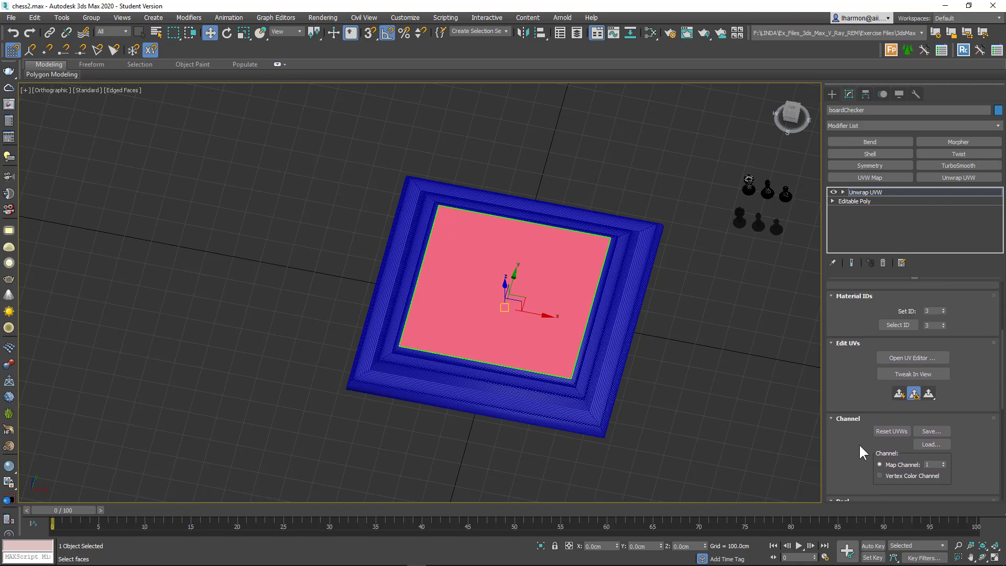
pyautogui.click(904, 357)
pyautogui.scroll(-4, 131, 207)
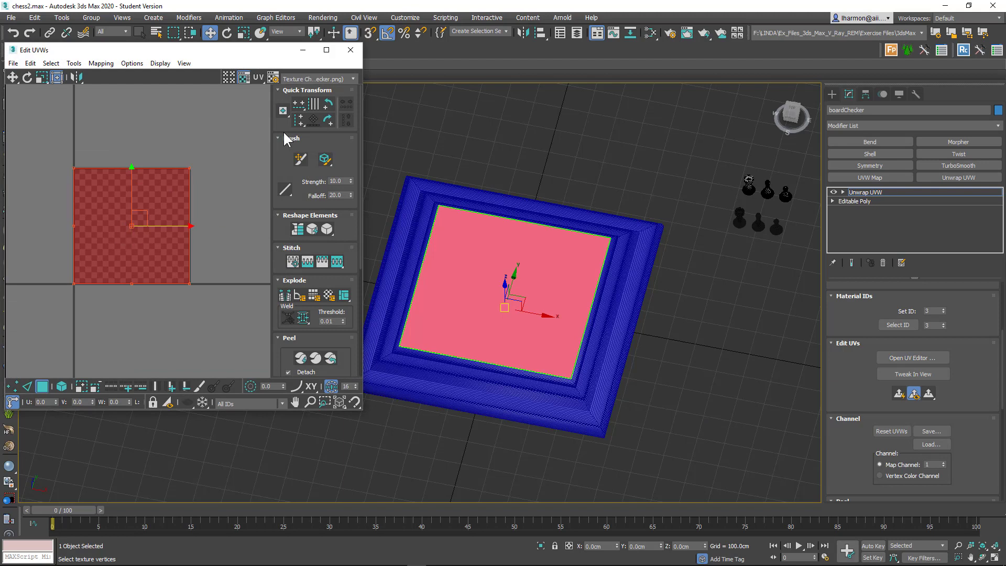
pyautogui.click(207, 184)
pyautogui.moveTo(207, 184); pyautogui.dragTo(219, 189, button='middle')
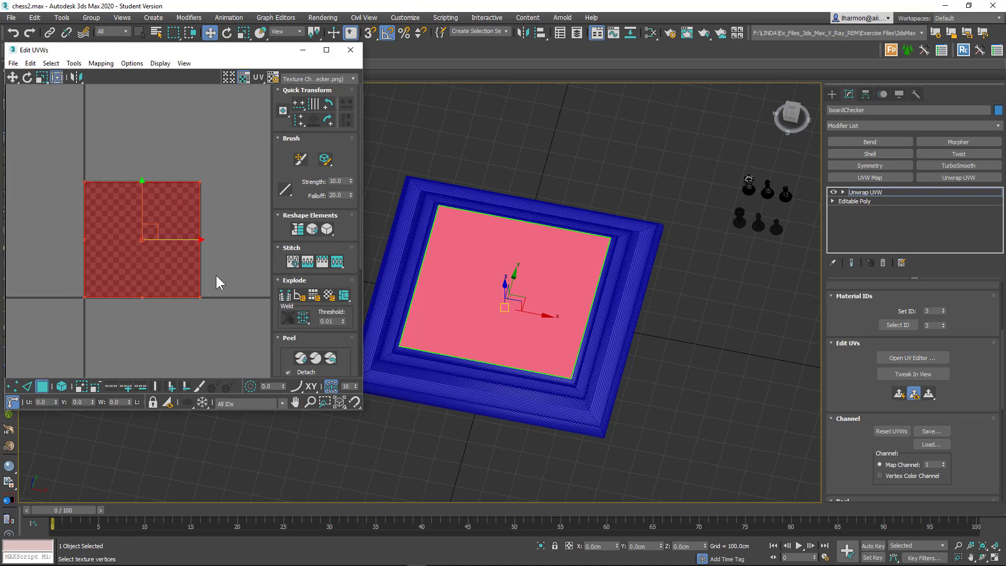
# Close the UV Editor and collapse boardChecker's whole modifier stack into its Editable Poly
pyautogui.click(350, 50)
pyautogui.rightClick(858, 195)
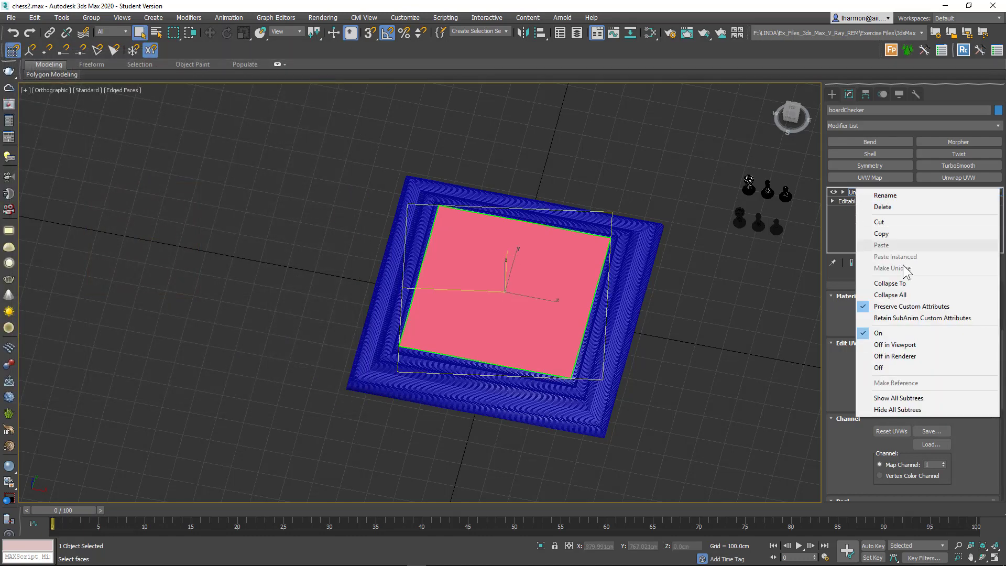
pyautogui.click(894, 296)
pyautogui.click(551, 320)
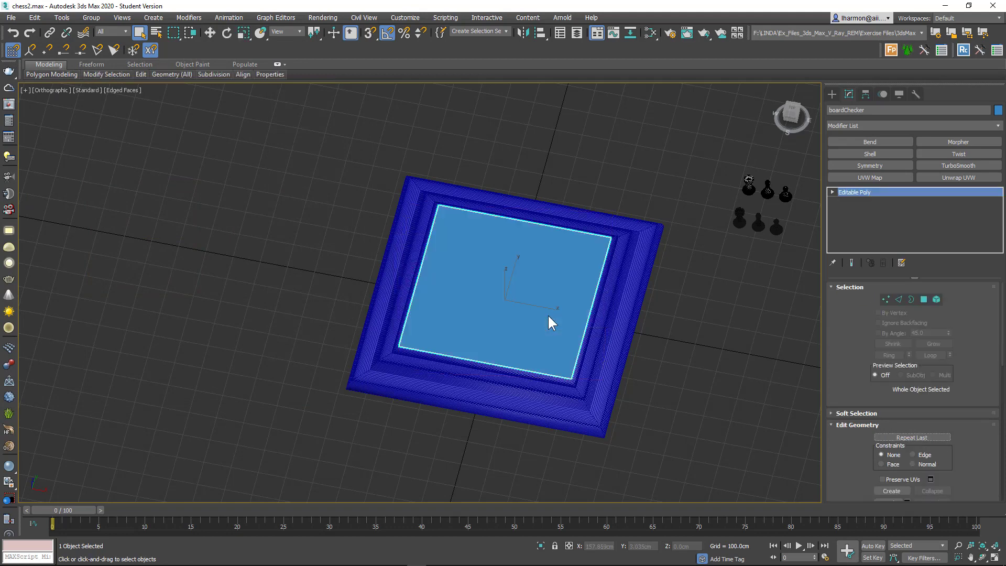
# Open the Slate Material Editor and add a new Standard material below the existing black and white materials
pyautogui.keyDown('alt'); pyautogui.moveTo(649, 322); pyautogui.dragTo(655, 331, button='middle'); pyautogui.keyUp('alt')
pyautogui.press('m')
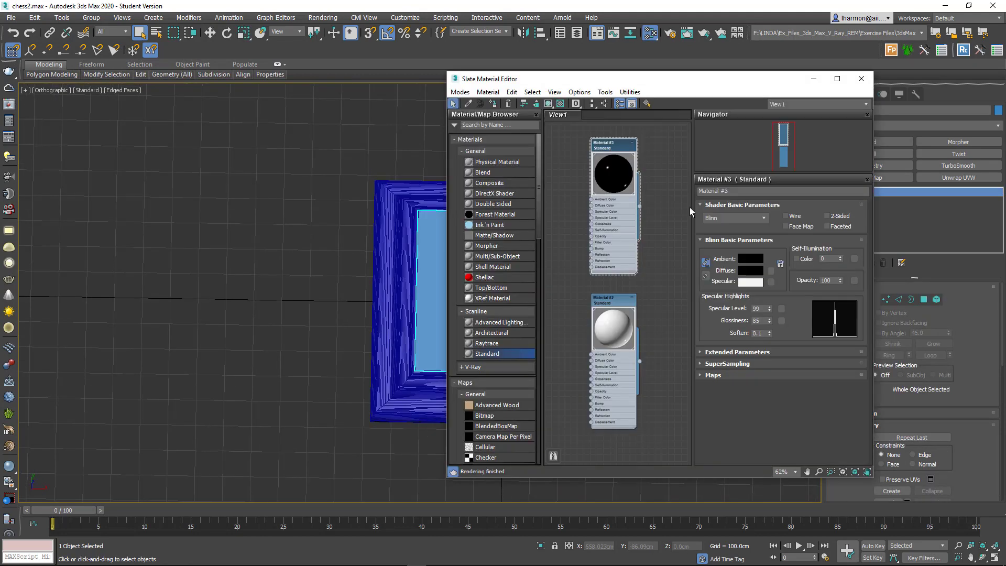
pyautogui.moveTo(349, 142); pyautogui.dragTo(133, 146, button='middle')
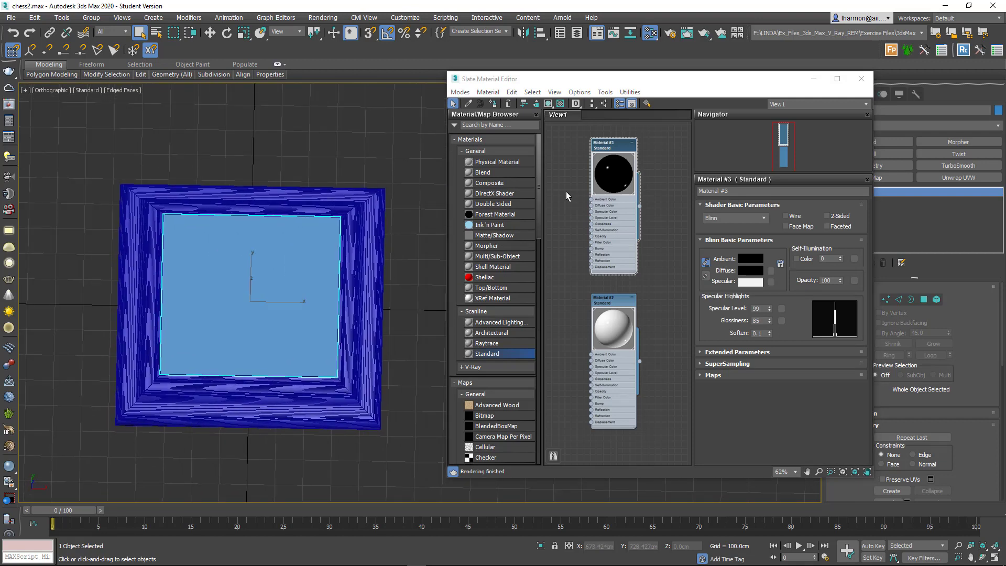
pyautogui.scroll(-5, 569, 194)
pyautogui.moveTo(583, 229); pyautogui.dragTo(607, 190, button='middle')
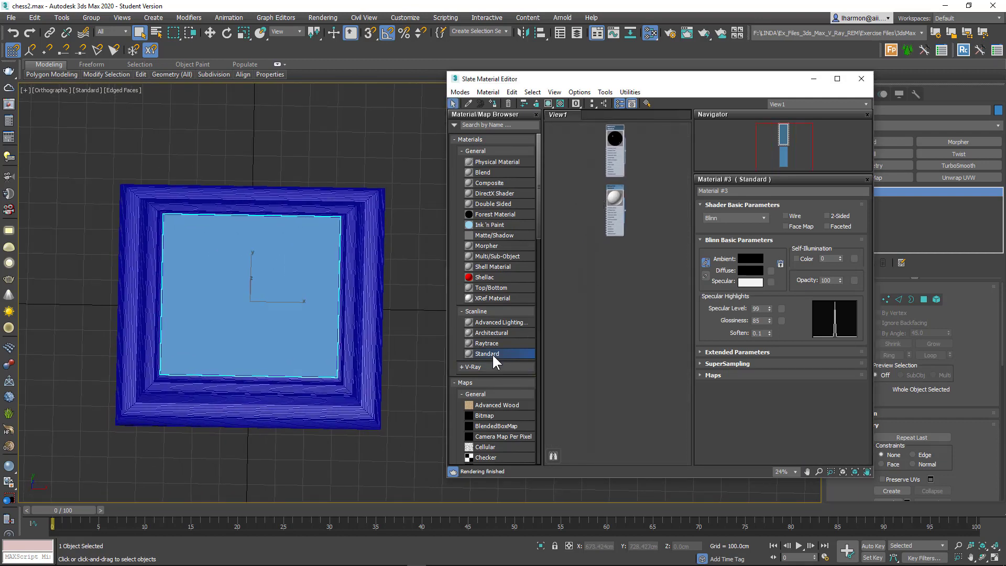
pyautogui.moveTo(628, 293); pyautogui.dragTo(621, 292)
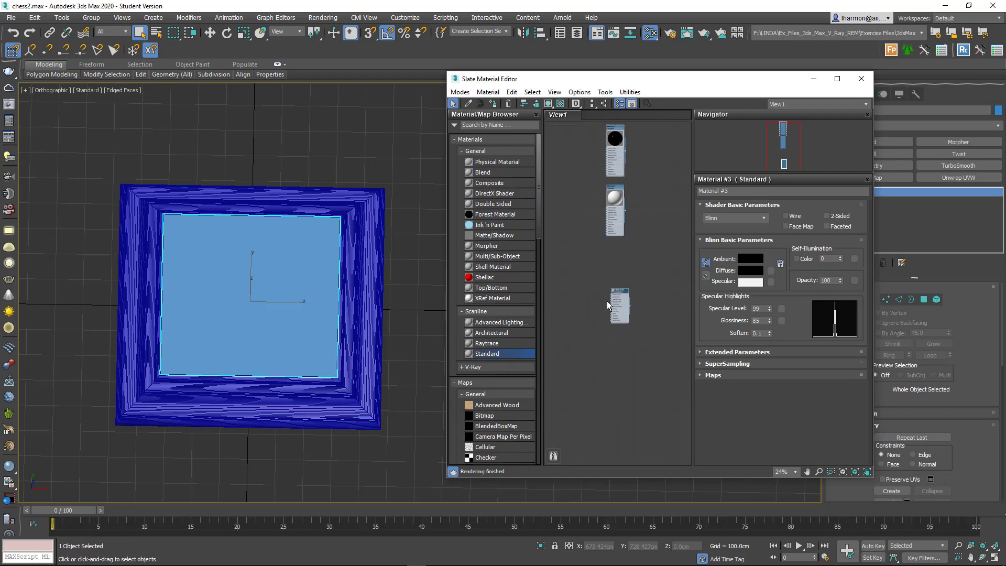
pyautogui.scroll(6, 619, 301)
pyautogui.scroll(-2, 615, 291)
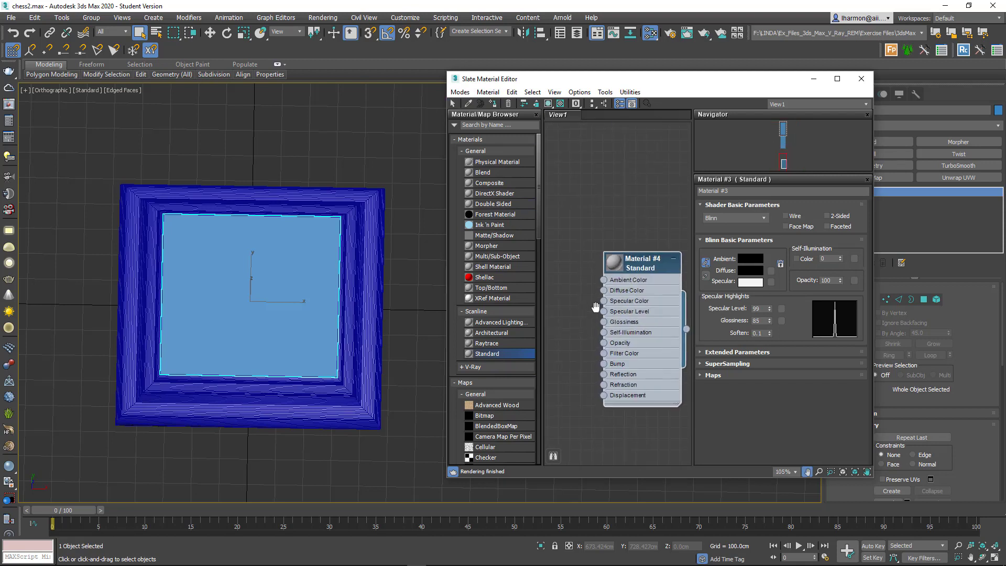
pyautogui.scroll(-1, 612, 284)
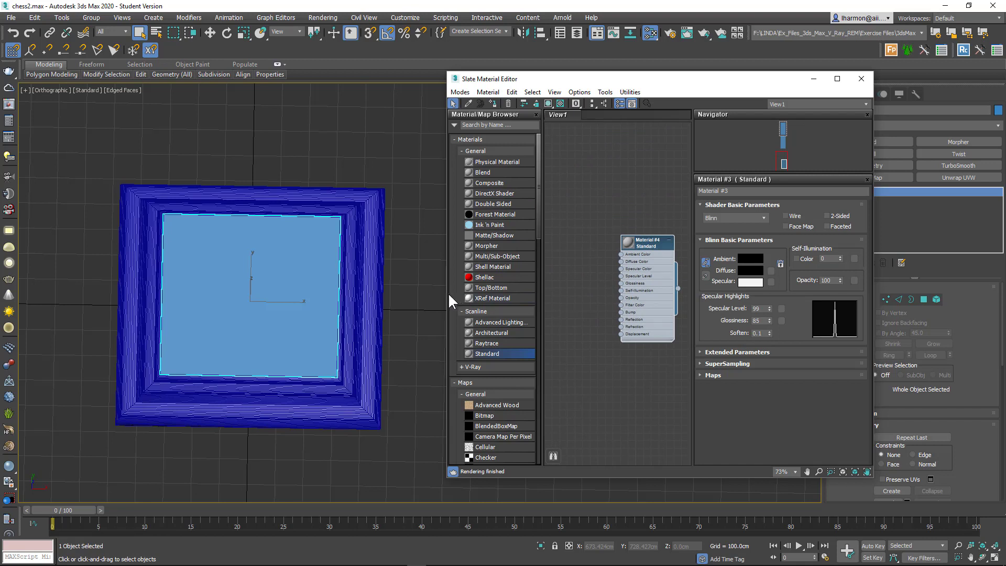
# Add a Checker map beside the new Standard material and connect it to the material's Diffuse Color
pyautogui.moveTo(447, 294); pyautogui.dragTo(390, 296)
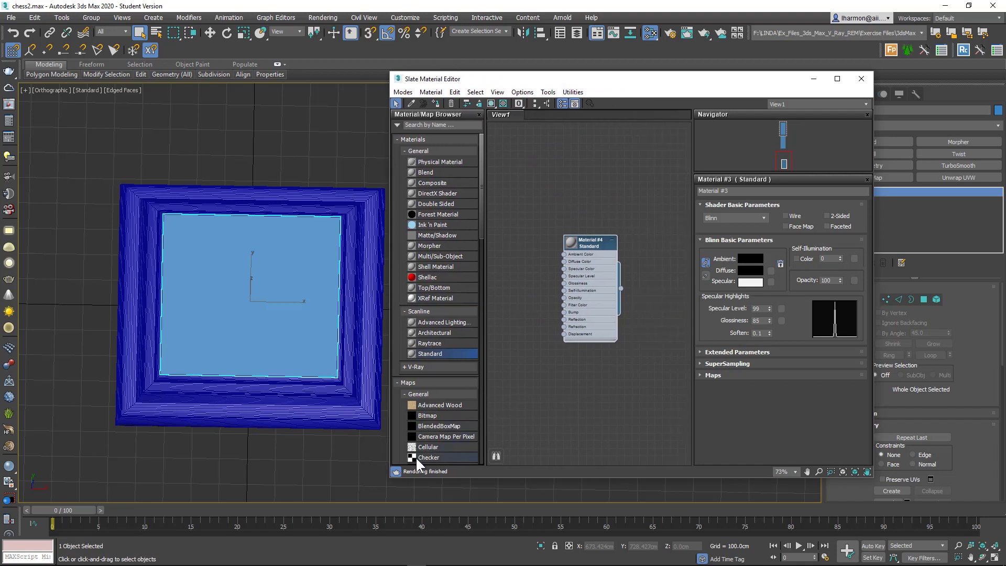
pyautogui.moveTo(480, 219); pyautogui.dragTo(483, 262)
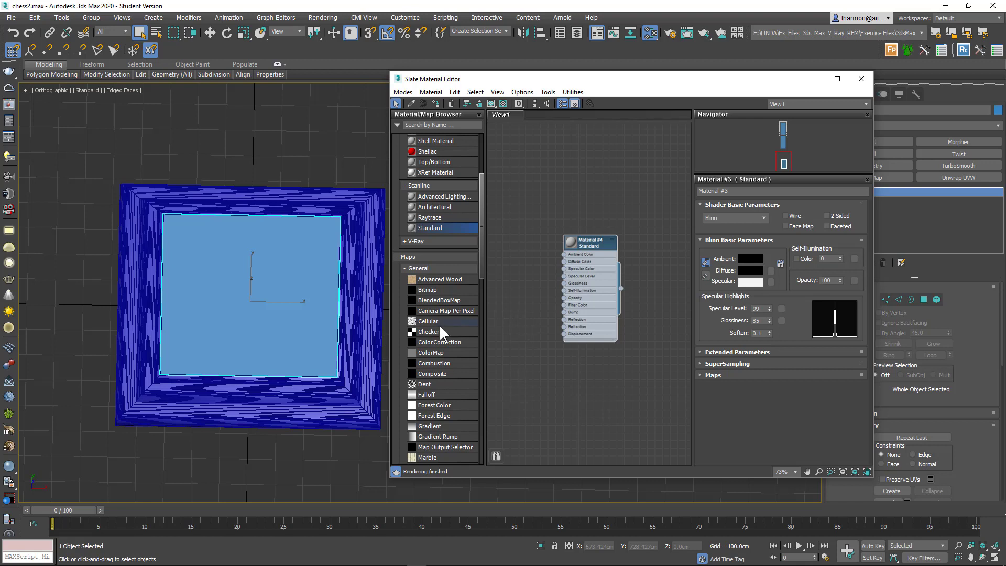
pyautogui.click(426, 332)
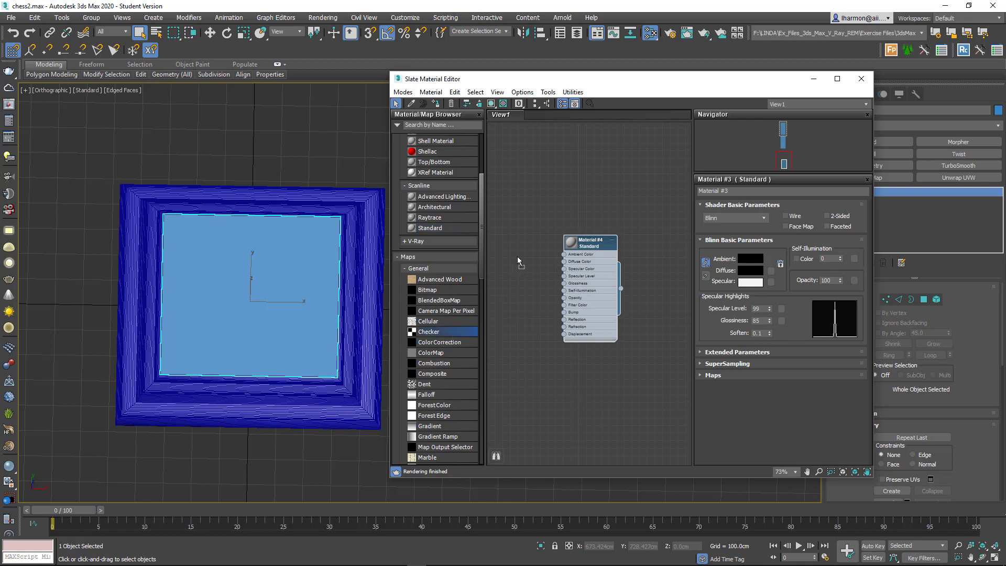
pyautogui.moveTo(517, 256); pyautogui.dragTo(511, 274)
pyautogui.moveTo(538, 297); pyautogui.dragTo(569, 315, button='middle')
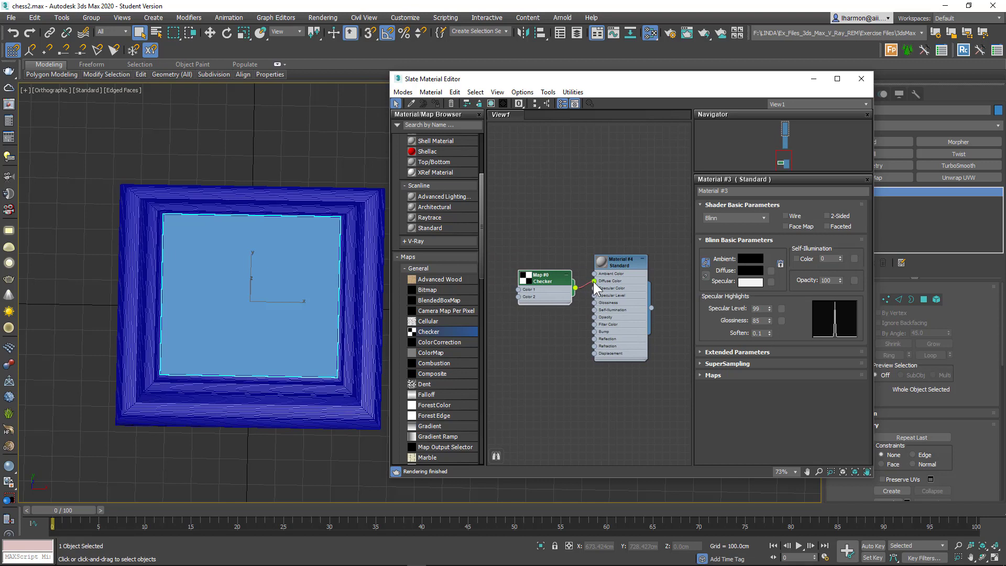
pyautogui.moveTo(567, 346); pyautogui.dragTo(575, 330, button='middle')
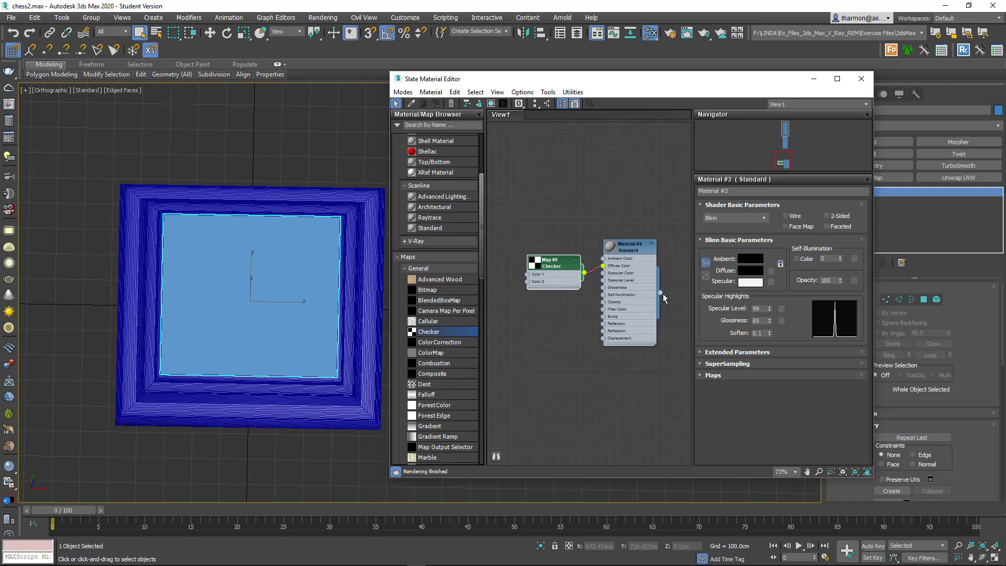
# Assign the checker material to boardChecker and display it shaded in the viewport
pyautogui.moveTo(661, 293); pyautogui.dragTo(285, 268)
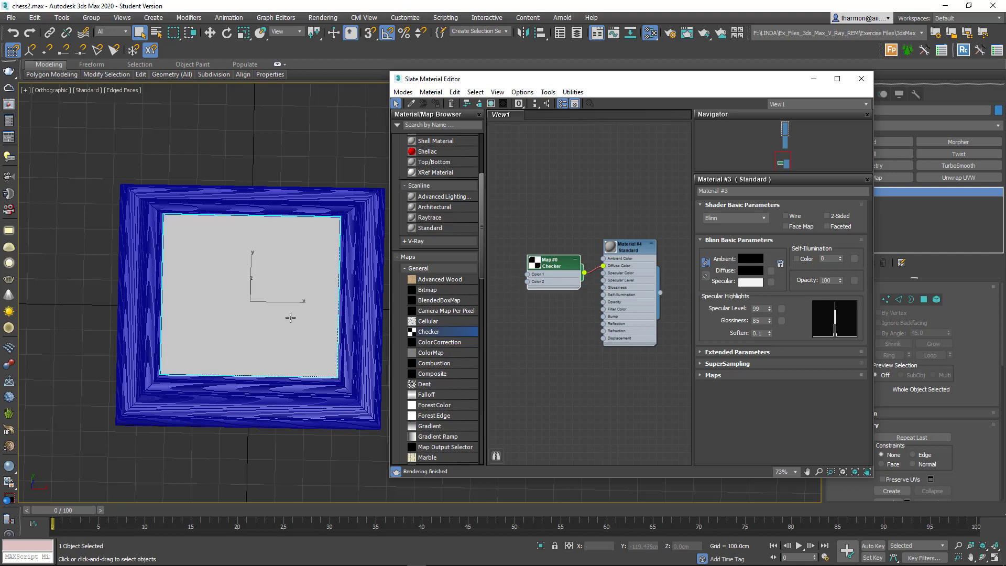
pyautogui.click(622, 247)
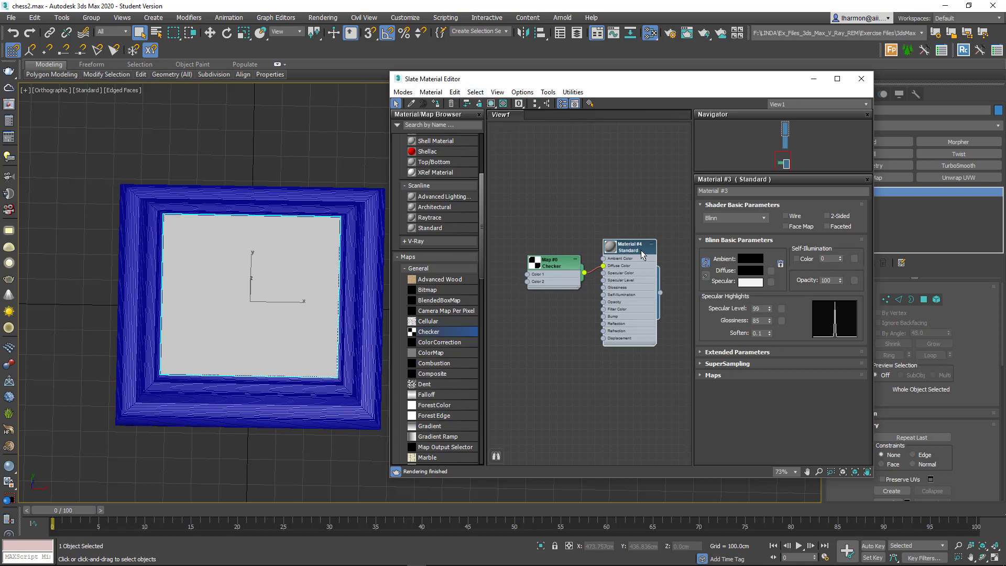
pyautogui.click(491, 105)
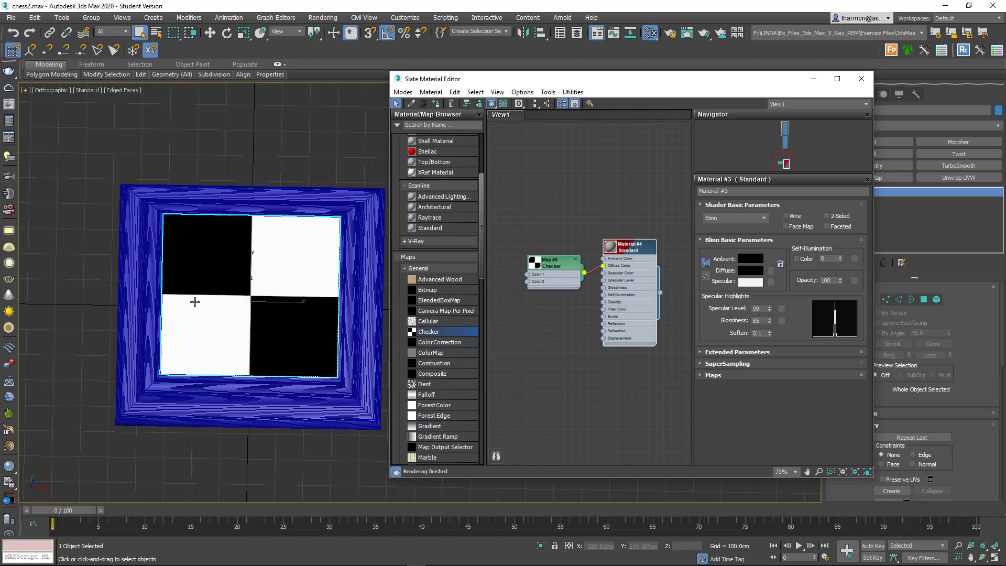
# Turn off Use Real-World Scale for the Checker map and set its U and V tiling to 4
pyautogui.moveTo(548, 261); pyautogui.dragTo(532, 245)
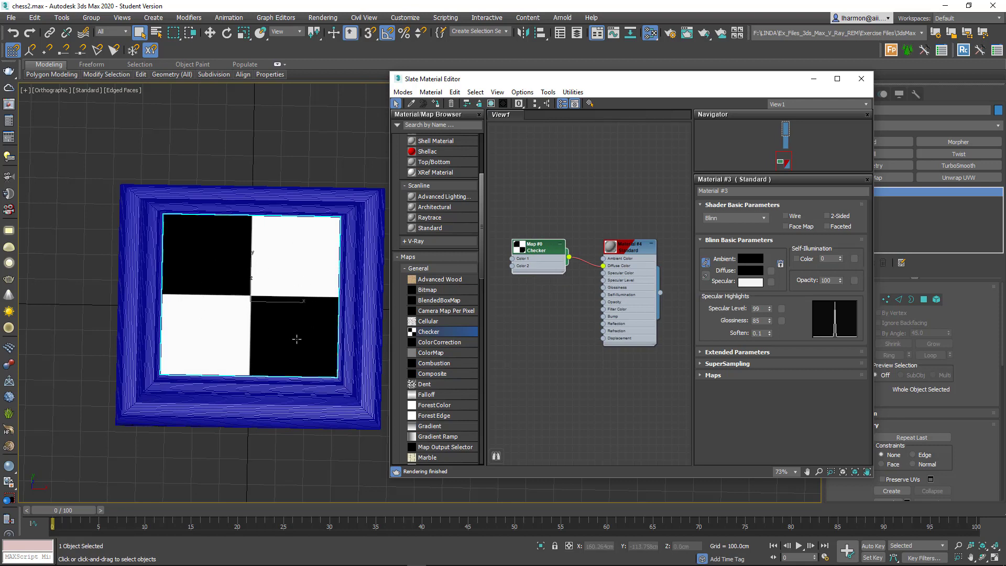
pyautogui.doubleClick(536, 254)
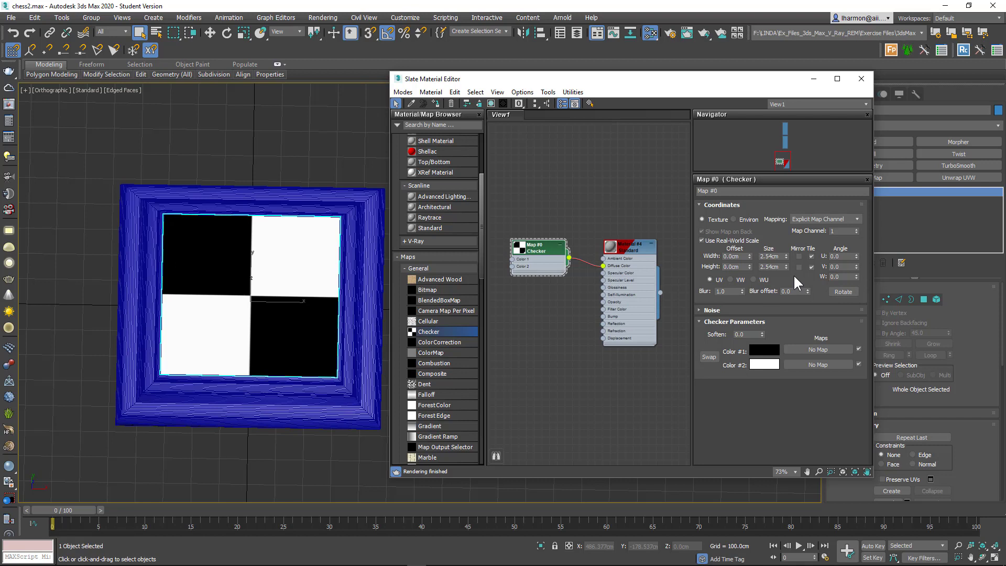
pyautogui.click(702, 241)
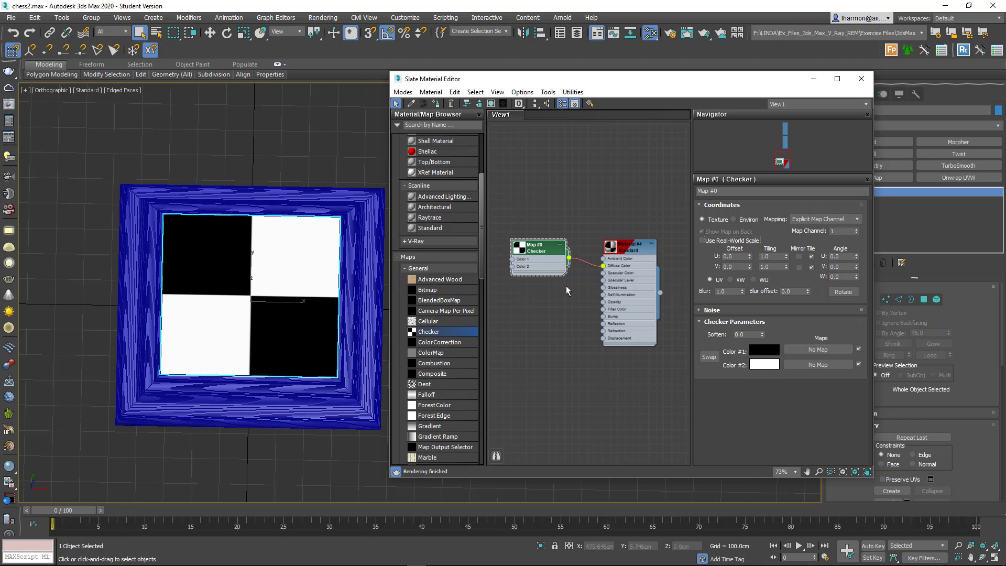
pyautogui.doubleClick(771, 256)
pyautogui.press('Tab')
pyautogui.write('4')
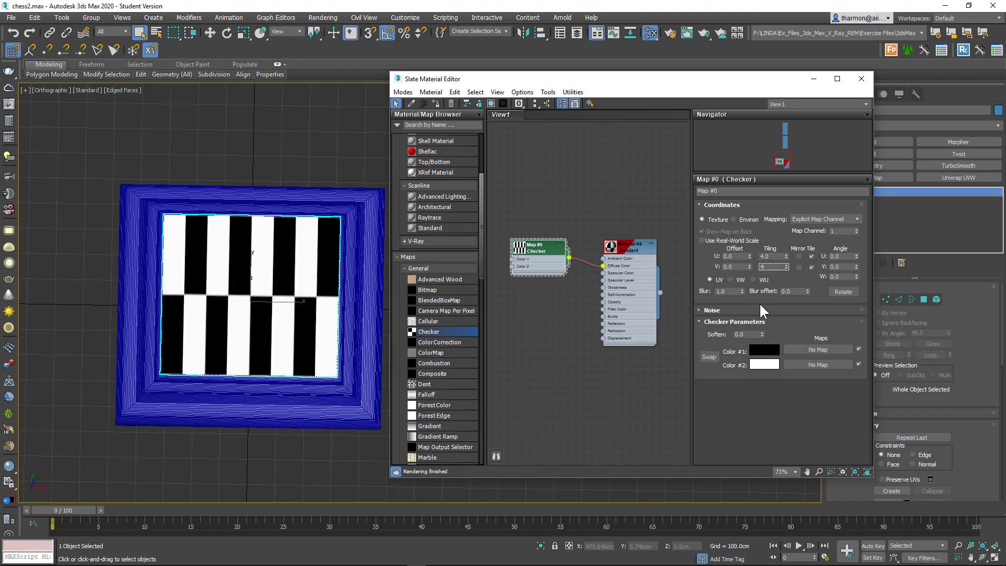
pyautogui.press('Return')
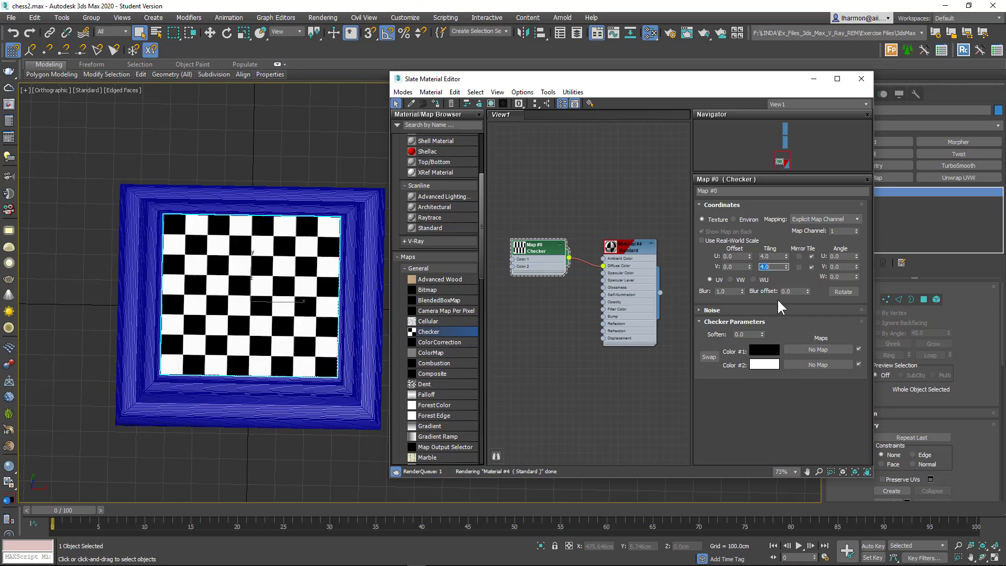
# Close the Slate Material Editor, switch the viewport to Perspective, and examine the checker squares' edges up close
pyautogui.scroll(5, 272, 246)
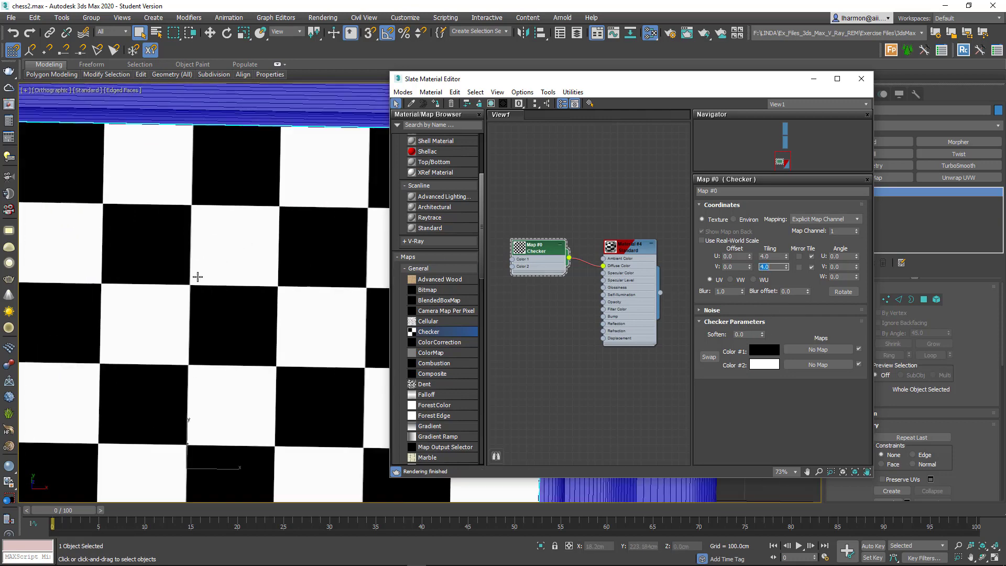
pyautogui.scroll(-5, 188, 284)
pyautogui.moveTo(162, 288); pyautogui.dragTo(271, 239, button='middle')
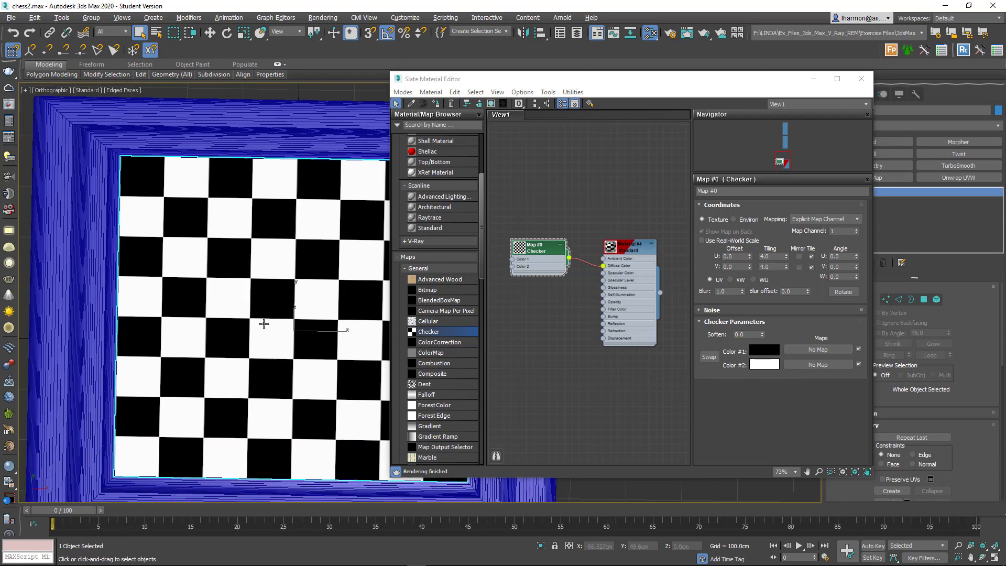
pyautogui.keyDown('alt'); pyautogui.moveTo(263, 324); pyautogui.dragTo(296, 298, button='middle'); pyautogui.keyUp('alt')
pyautogui.scroll(6, 265, 328)
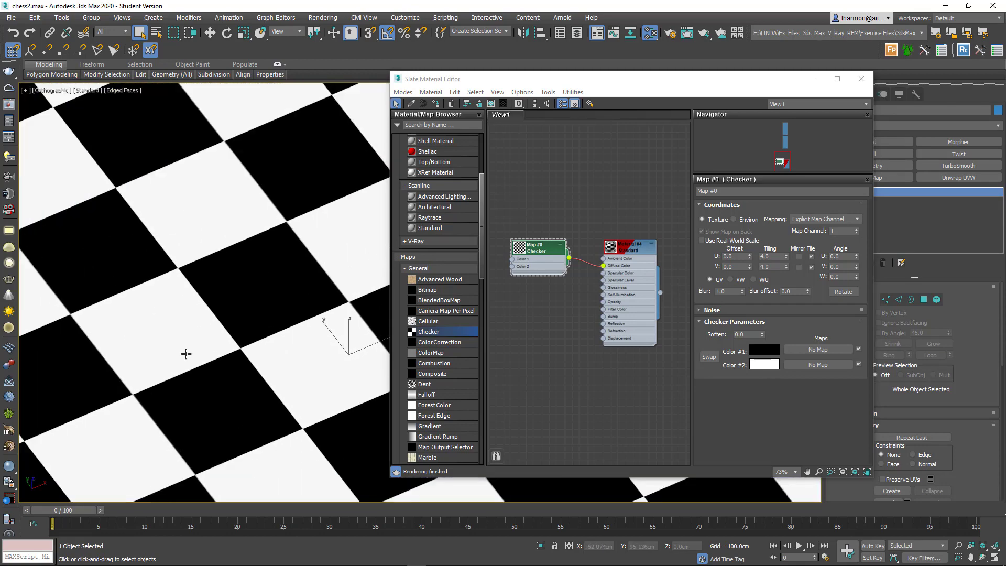
pyautogui.click(861, 79)
pyautogui.scroll(-6, 399, 274)
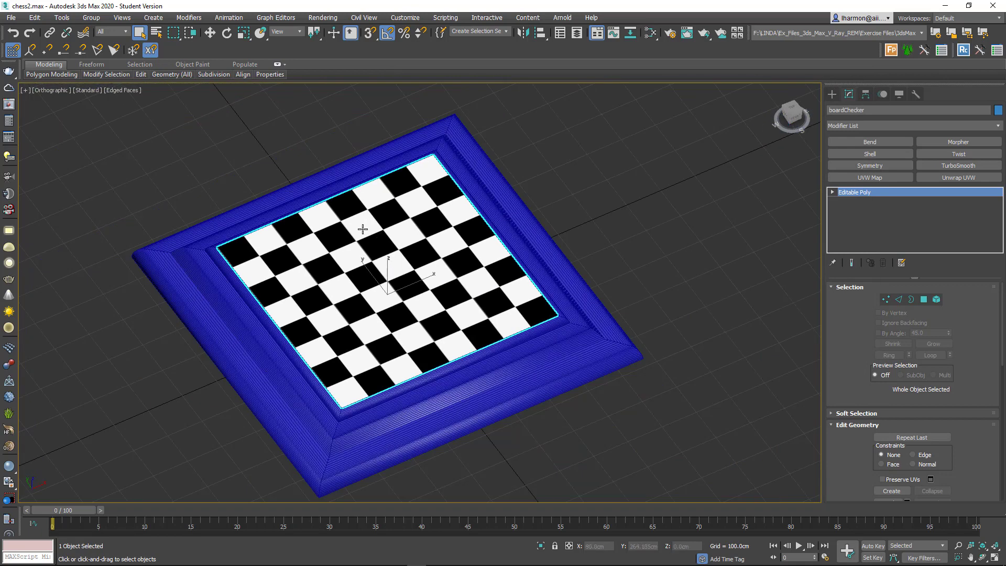
pyautogui.press('p')
pyautogui.scroll(5, 556, 307)
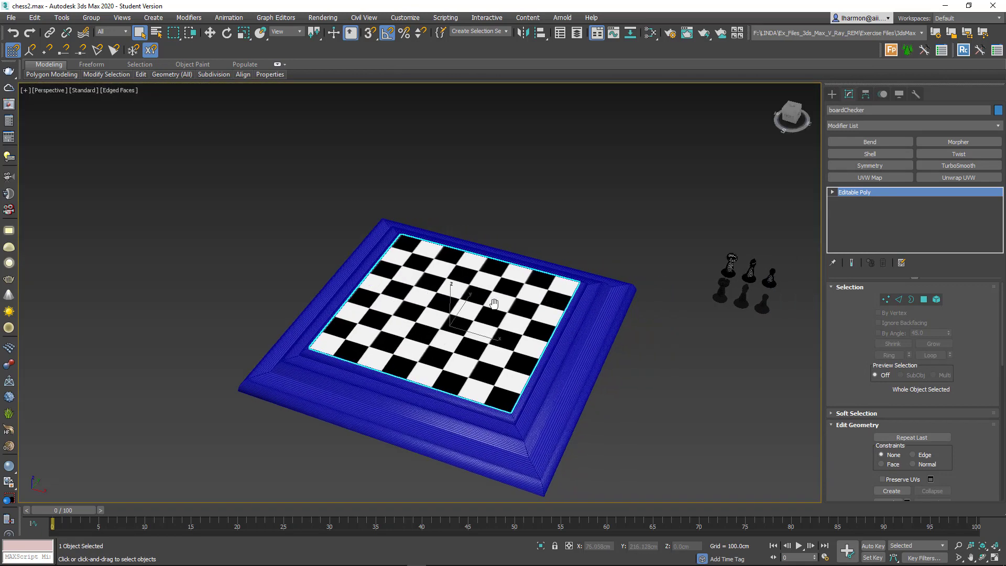
pyautogui.scroll(2, 440, 294)
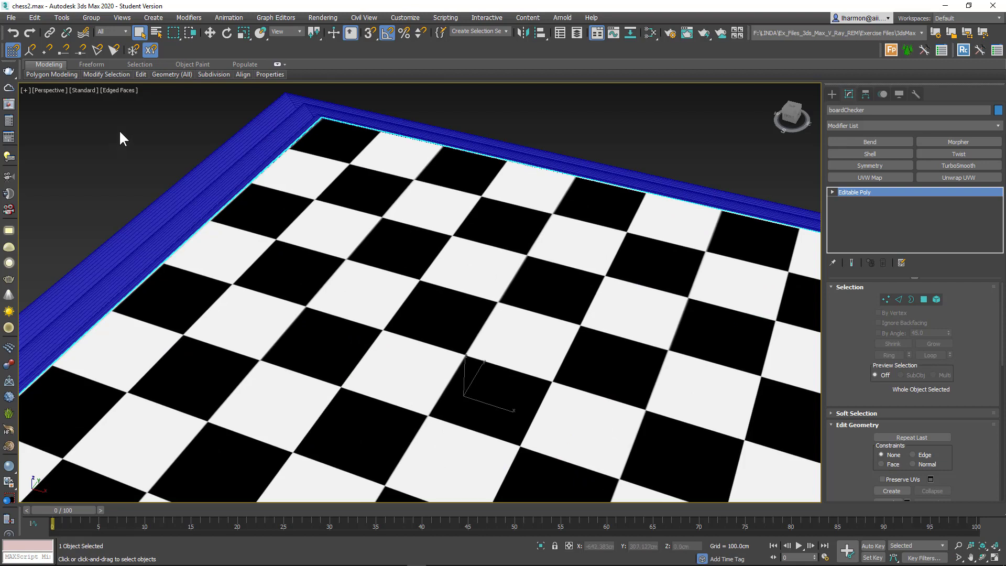
# Configure the viewport display resolution to 4096 pixels for baked procedural maps, texture maps and background/environment
pyautogui.click(26, 90)
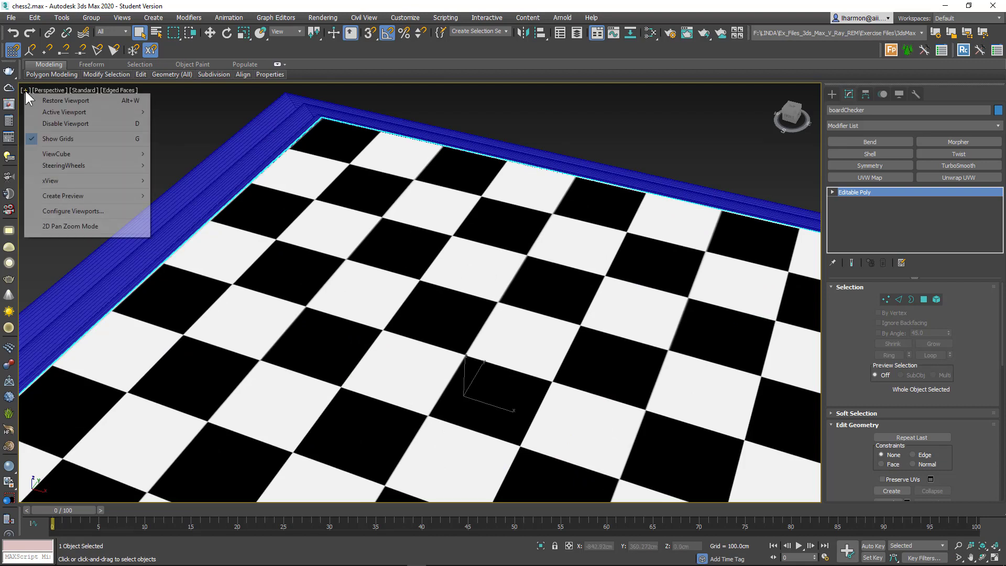
pyautogui.click(52, 211)
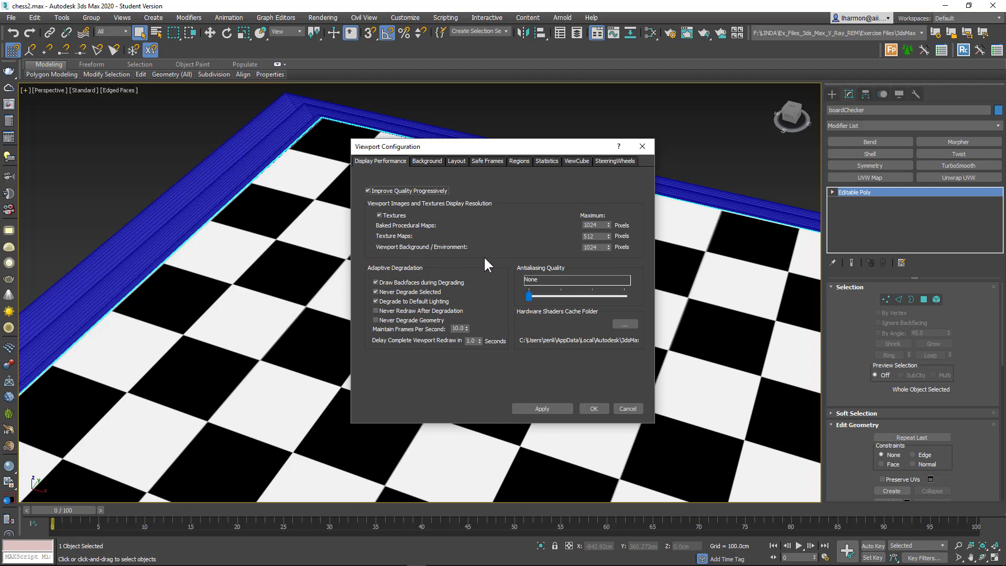
pyautogui.click(602, 250)
pyautogui.write('4096')
pyautogui.doubleClick(598, 236)
pyautogui.write('40')
pyautogui.doubleClick(586, 225)
pyautogui.write('4096')
pyautogui.click(556, 409)
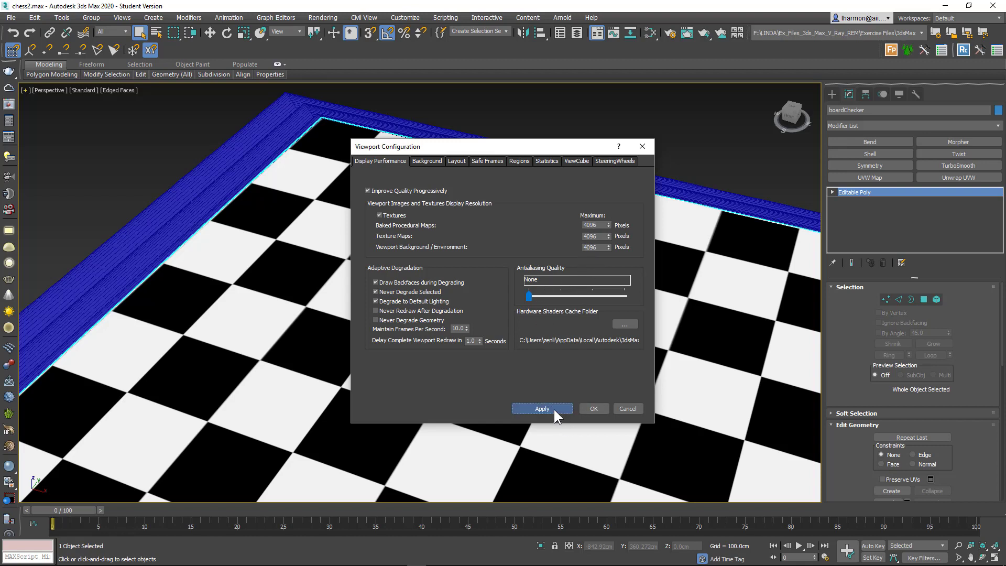
pyautogui.click(594, 409)
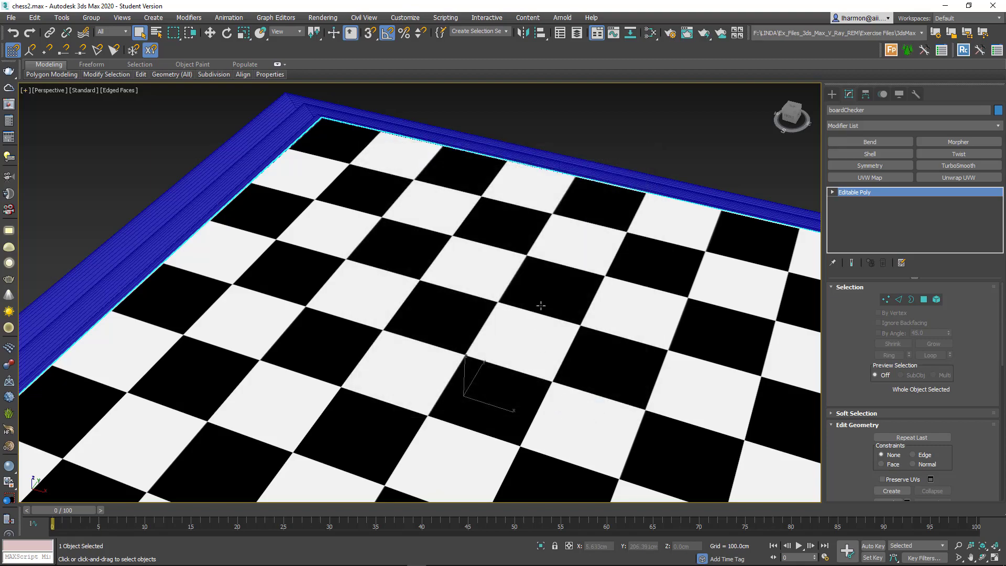
# Set the Perspective viewport to High Quality shading and inspect the checker squares from a lower angle
pyautogui.scroll(-3, 513, 268)
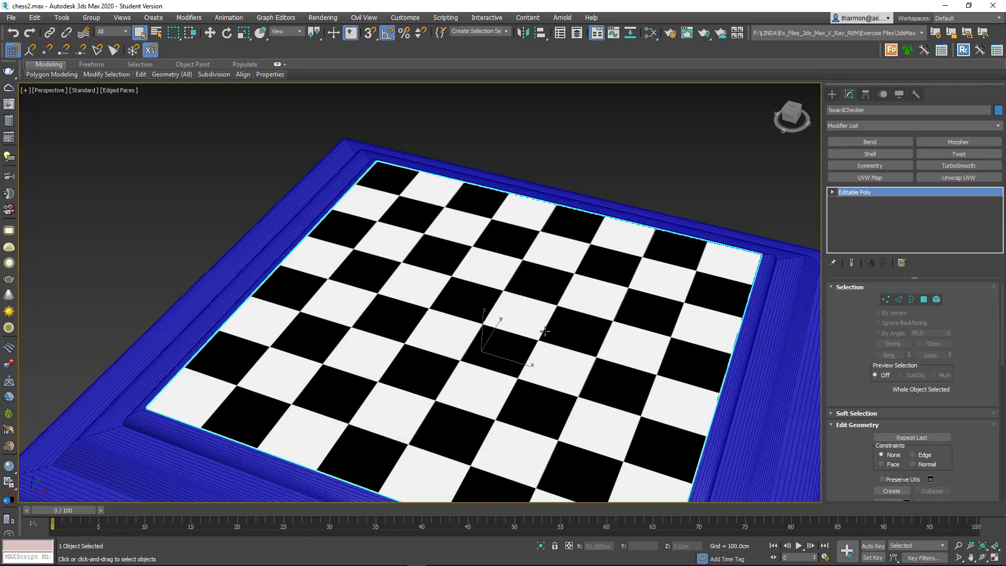
pyautogui.keyDown('alt'); pyautogui.moveTo(544, 326); pyautogui.dragTo(399, 231, button='middle'); pyautogui.keyUp('alt')
pyautogui.click(84, 91)
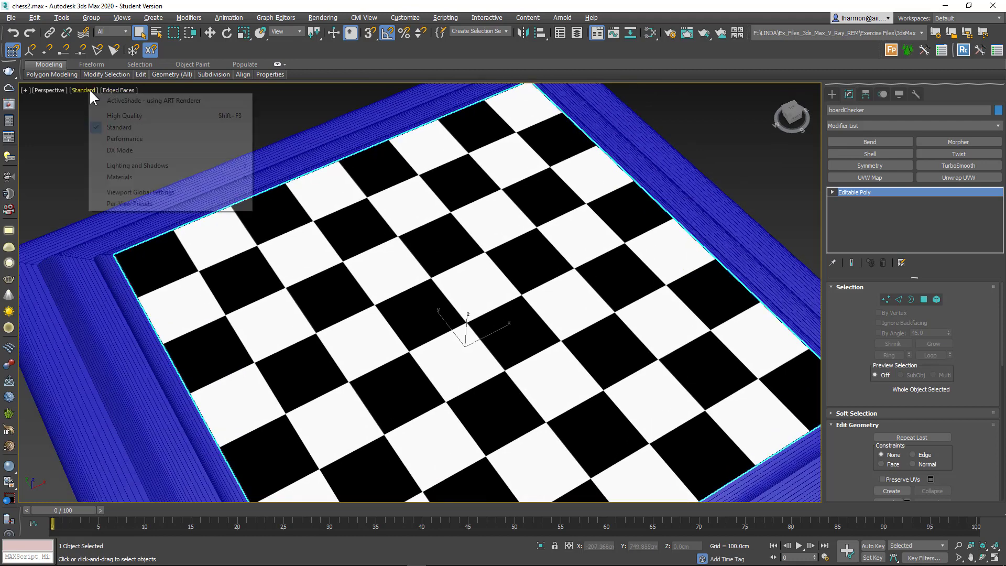
pyautogui.click(124, 116)
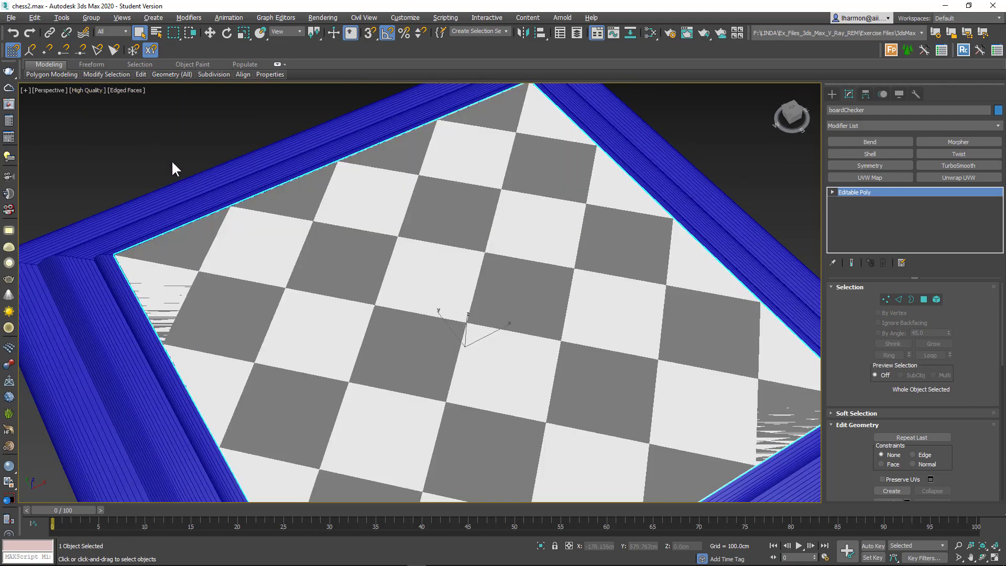
pyautogui.keyDown('alt'); pyautogui.moveTo(478, 317); pyautogui.dragTo(402, 273, button='middle'); pyautogui.keyUp('alt')
pyautogui.scroll(3, 491, 323)
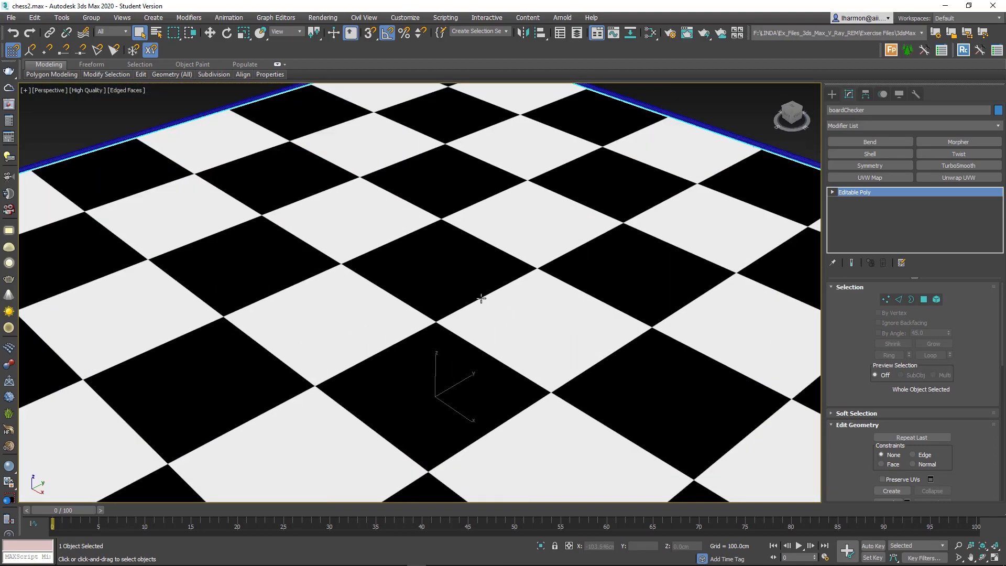
# Bring the whole chessboard into view and select the blue stepped platform surrounding the checker surface
pyautogui.scroll(-5, 467, 197)
pyautogui.keyDown('alt'); pyautogui.moveTo(465, 237); pyautogui.dragTo(408, 290, button='middle'); pyautogui.keyUp('alt')
pyautogui.scroll(-4, 353, 265)
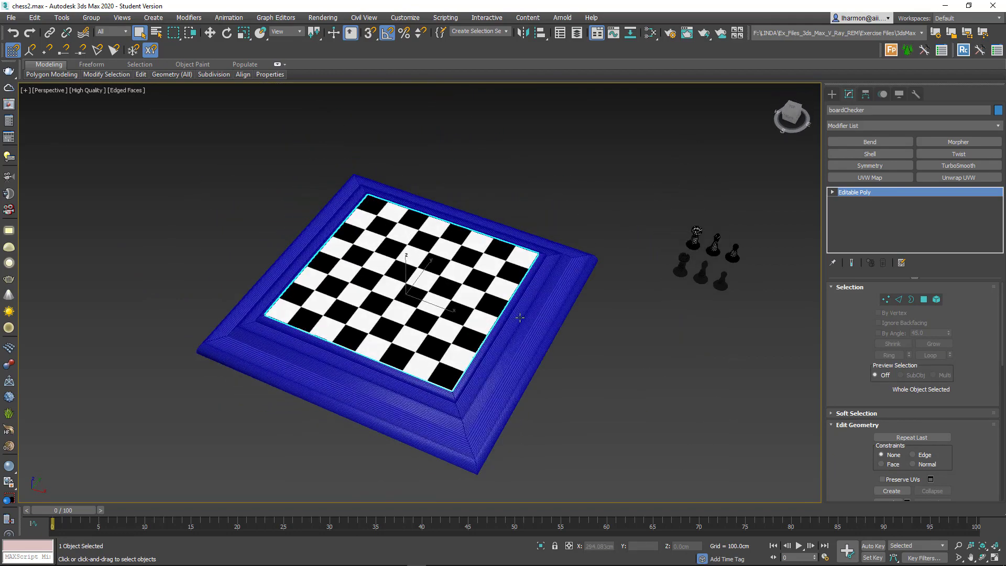
pyautogui.click(547, 312)
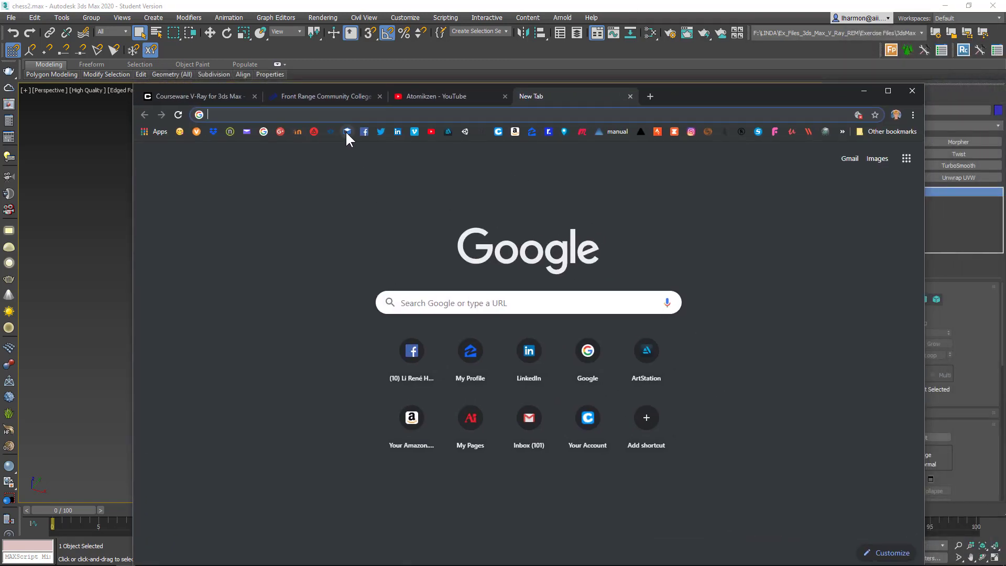
# Switch to Chrome, log in to textures.com with the saved account credentials, and open the Latest Textures page
pyautogui.click(347, 132)
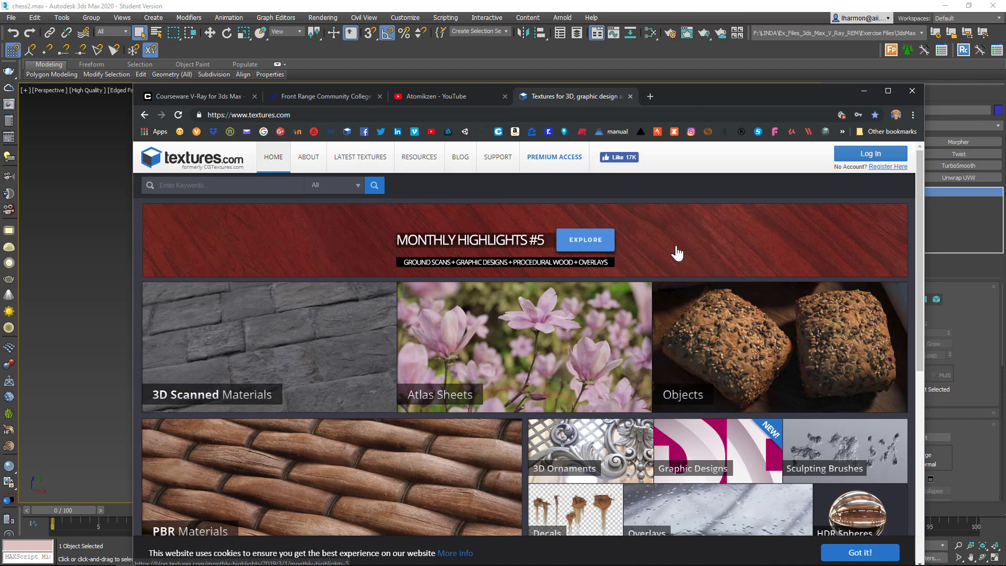
pyautogui.click(866, 155)
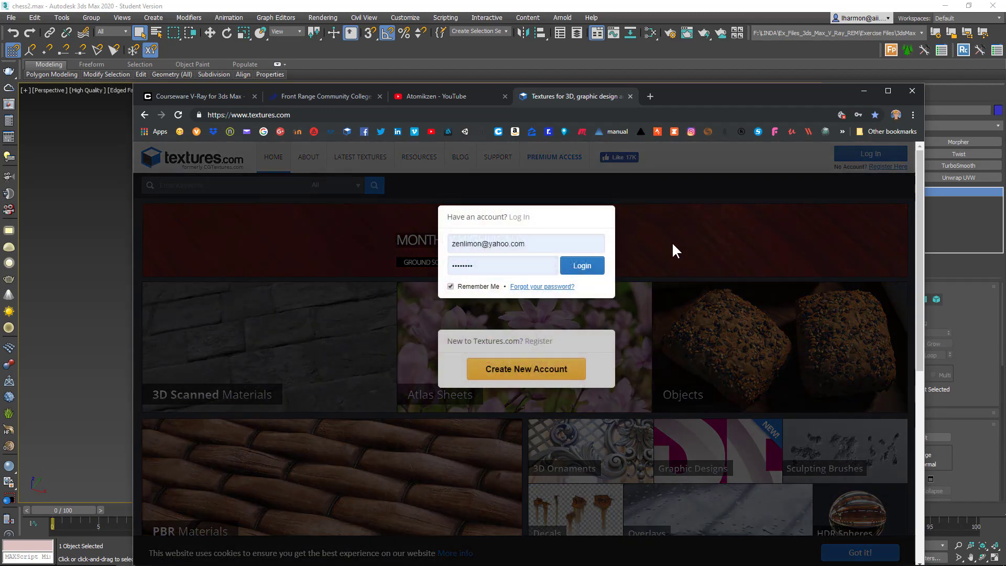
pyautogui.click(584, 270)
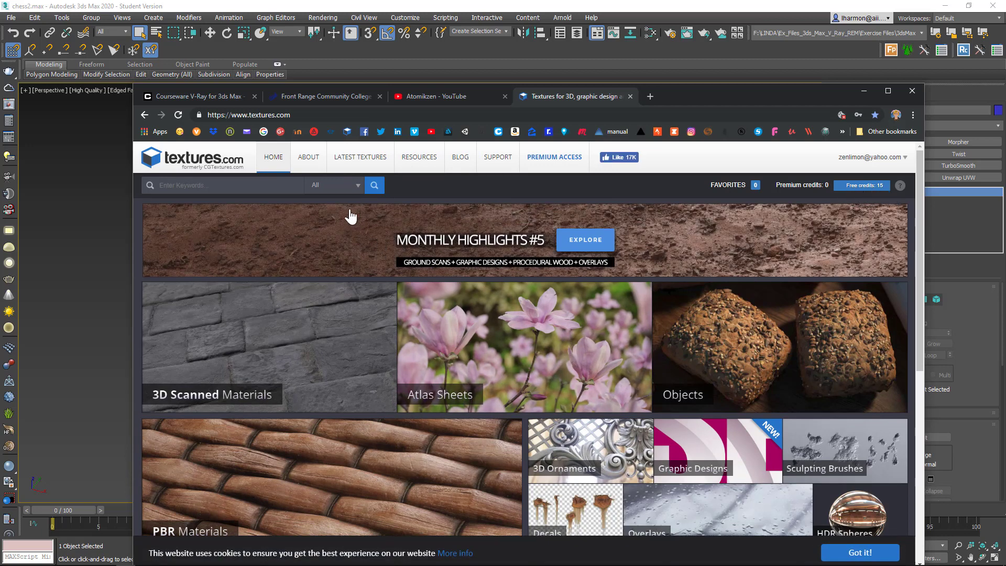
pyautogui.click(355, 162)
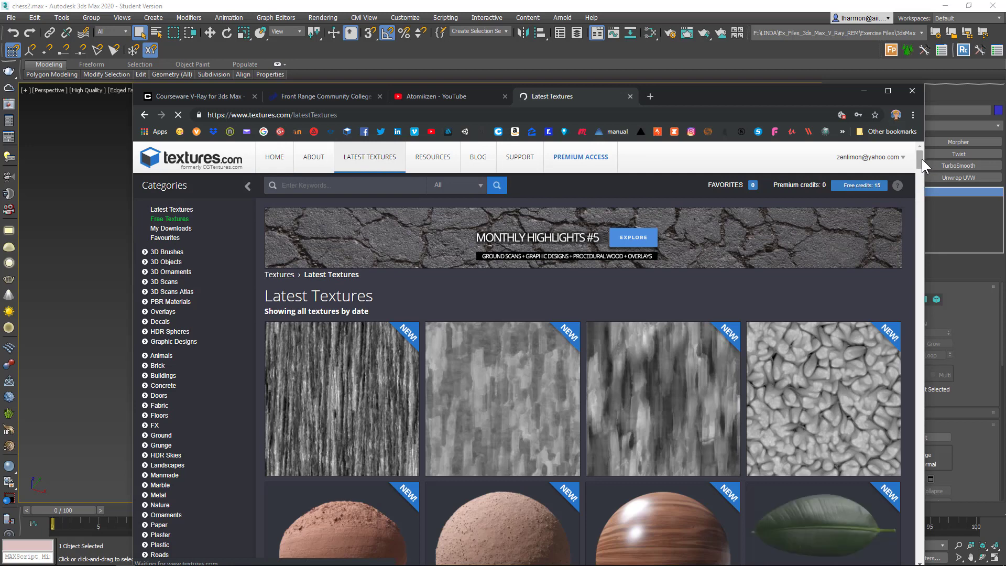
# Browse the latest textures and open the Fine Wood subcategory of the Wood textures
pyautogui.moveTo(921, 159); pyautogui.dragTo(920, 178)
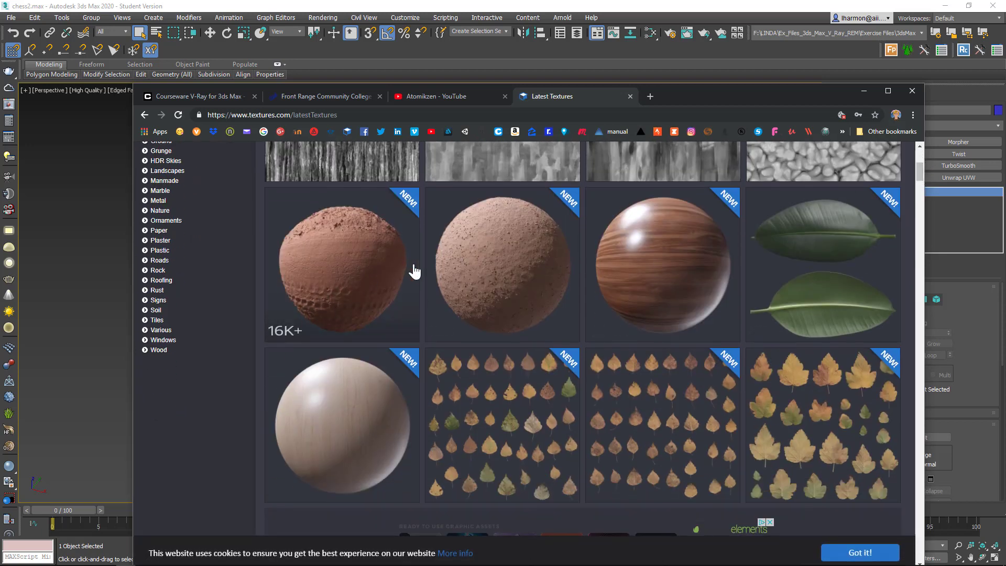
pyautogui.scroll(-3, 321, 303)
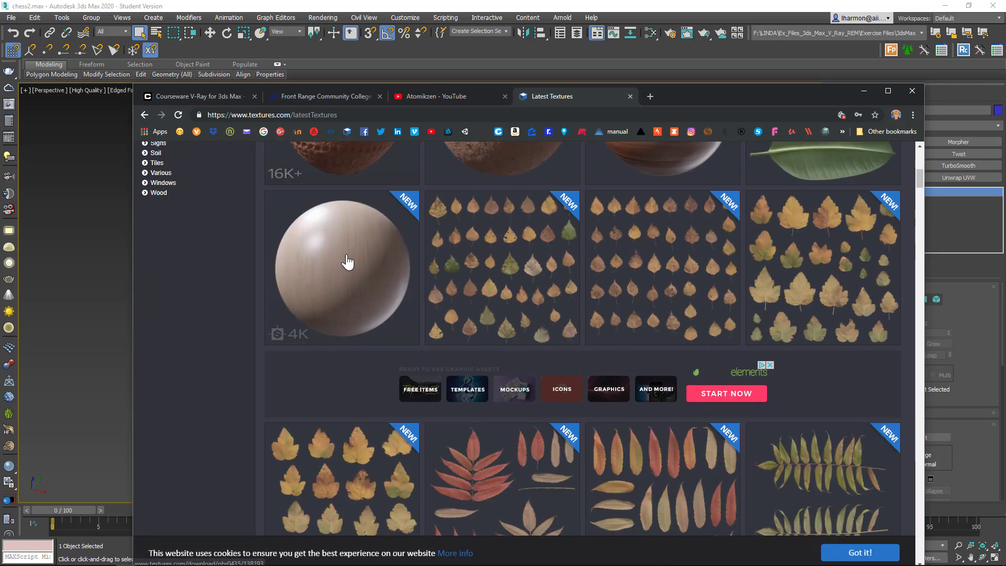
pyautogui.scroll(-3, 352, 288)
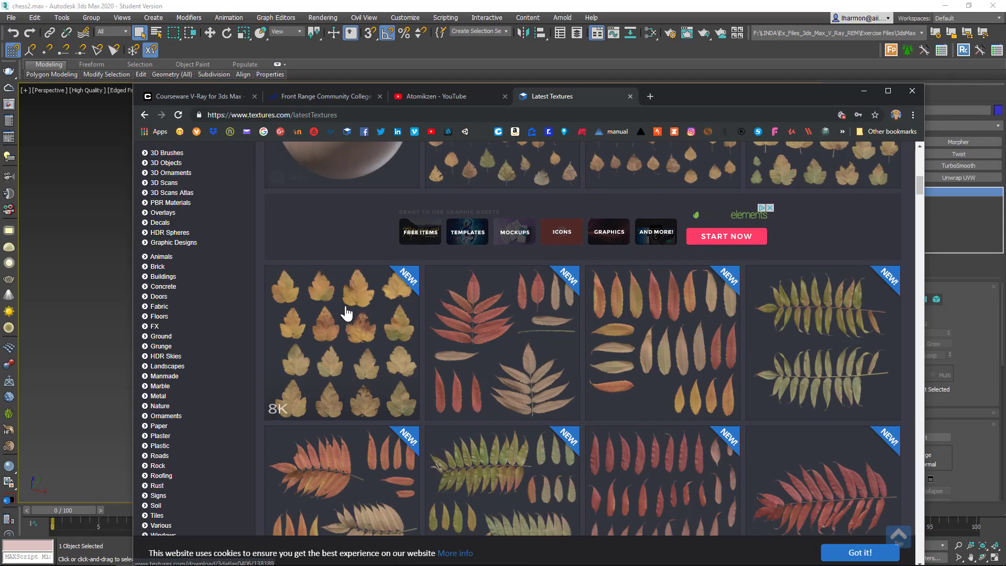
pyautogui.scroll(6, 314, 309)
pyautogui.scroll(3, 204, 257)
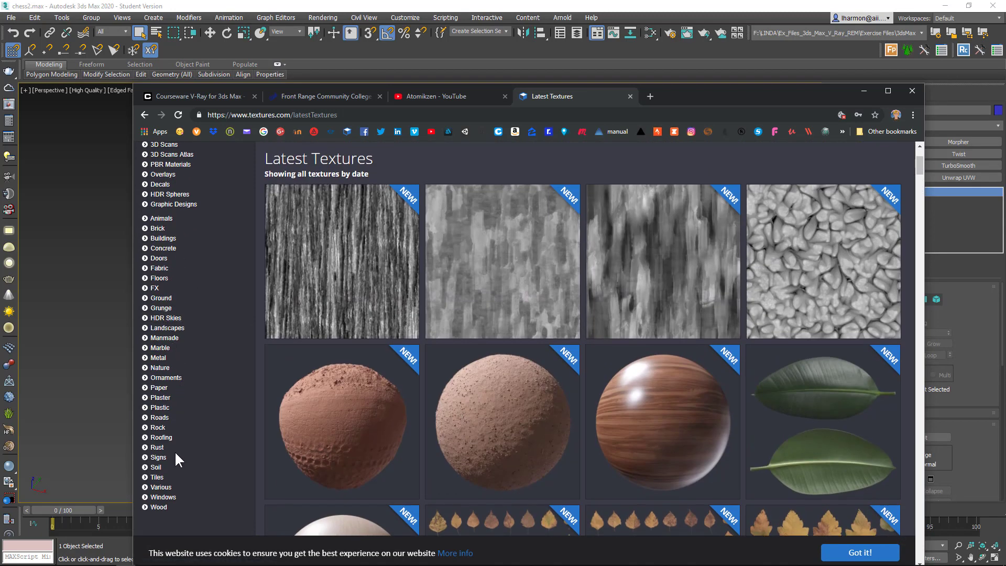
pyautogui.click(163, 507)
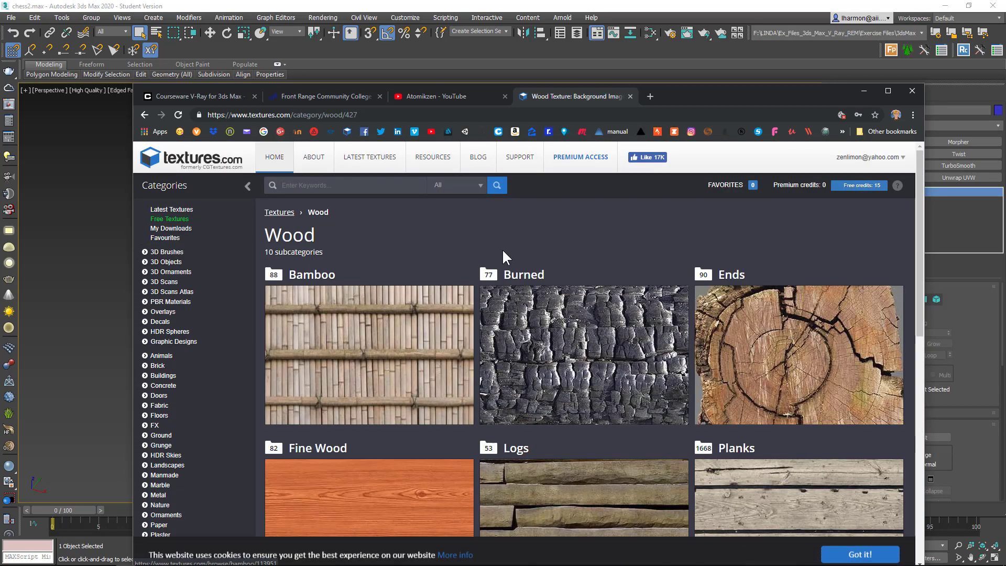
pyautogui.scroll(-3, 415, 378)
pyautogui.click(335, 321)
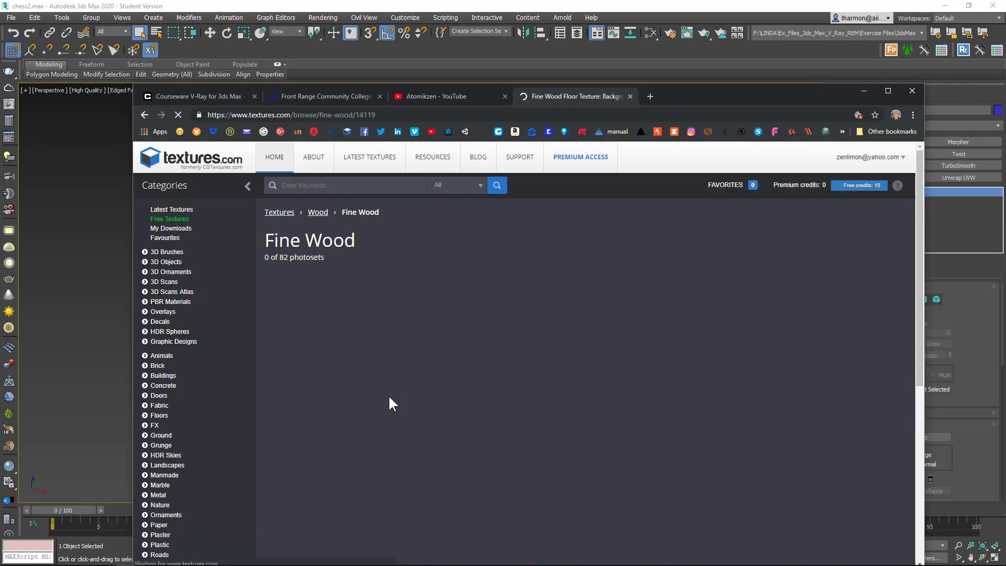
pyautogui.scroll(-6, 596, 383)
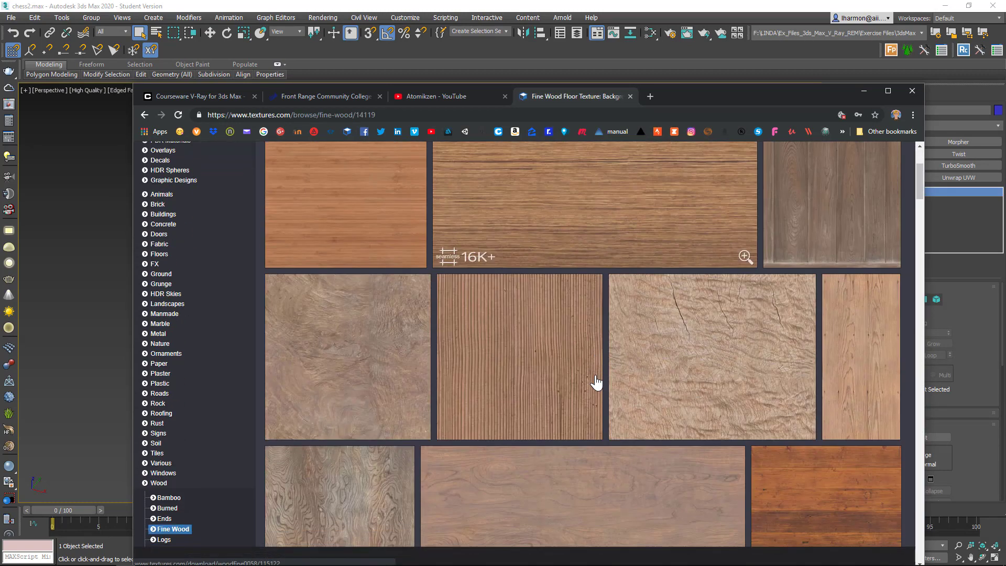
# Examine the images and download sizes offered for WoodFine0061, and return to the Fine Wood listing
pyautogui.click(592, 387)
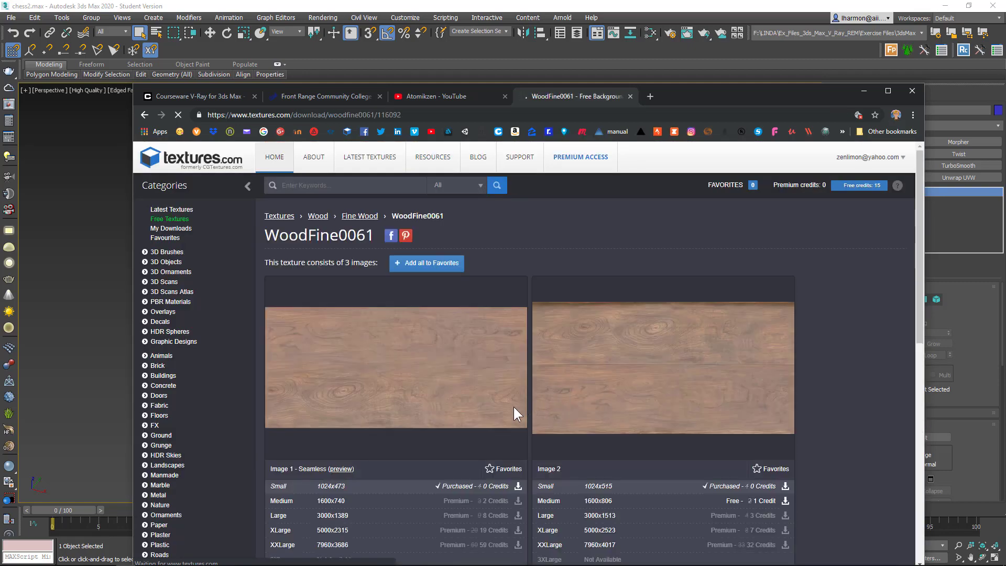
pyautogui.scroll(-10, 514, 409)
pyautogui.scroll(-3, 572, 277)
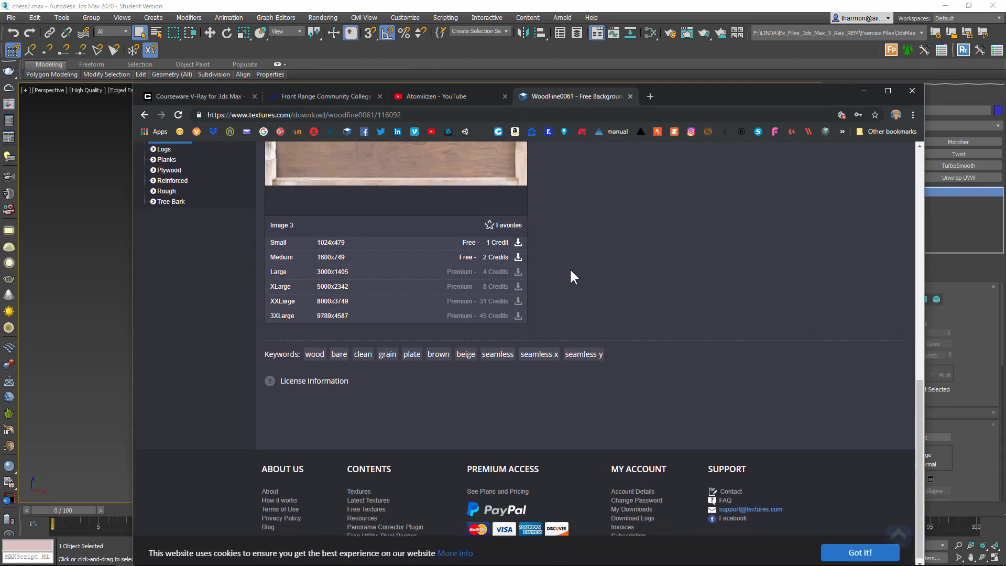
pyautogui.scroll(15, 573, 276)
pyautogui.scroll(-3, 200, 327)
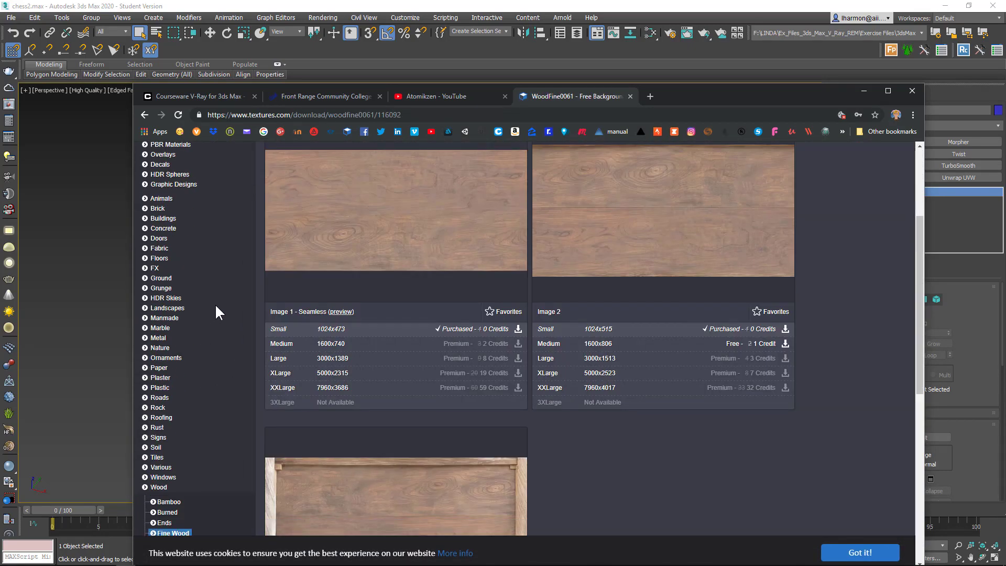
pyautogui.scroll(3, 284, 309)
pyautogui.click(360, 216)
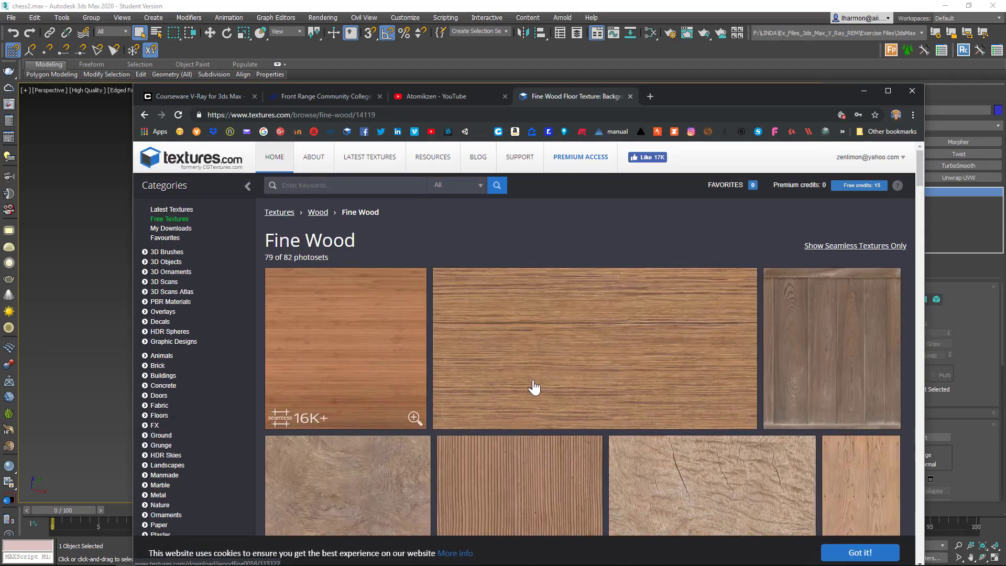
# Open the WoodFine0086 texture and start downloading its seamless Image 1 in the Small 1024x1024 size
pyautogui.scroll(-3, 533, 386)
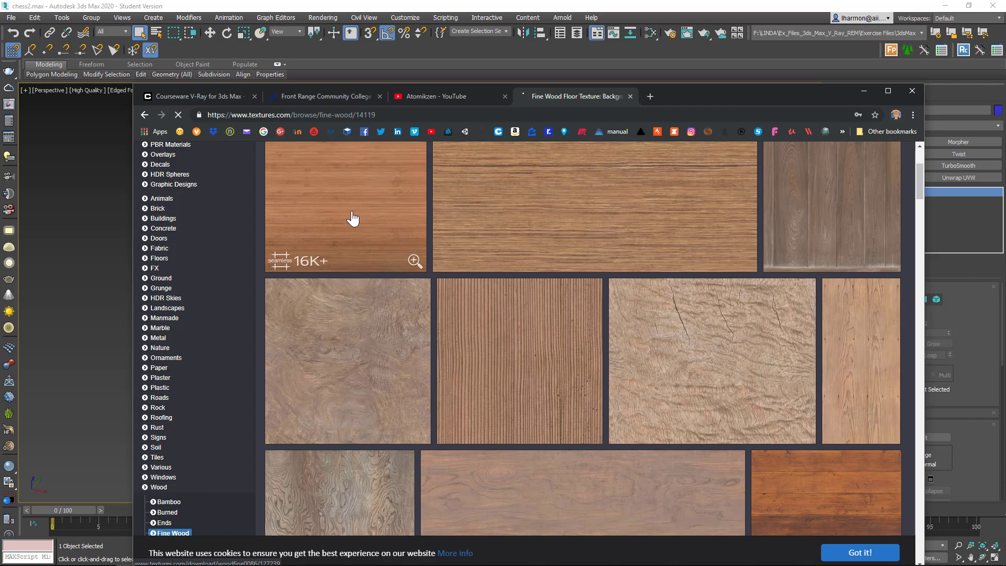
pyautogui.click(556, 479)
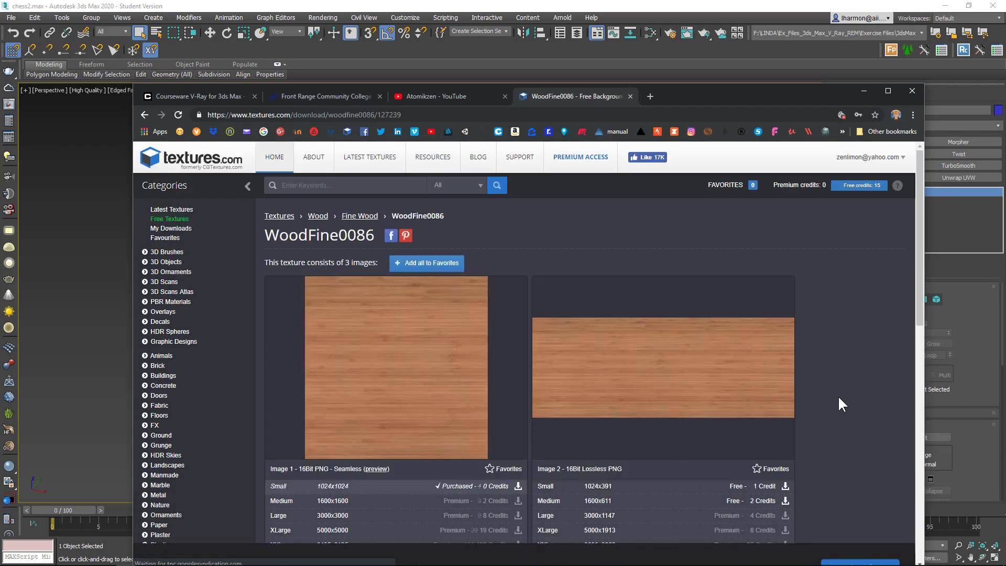
pyautogui.scroll(-6, 840, 404)
pyautogui.scroll(-2, 838, 404)
pyautogui.scroll(8, 669, 438)
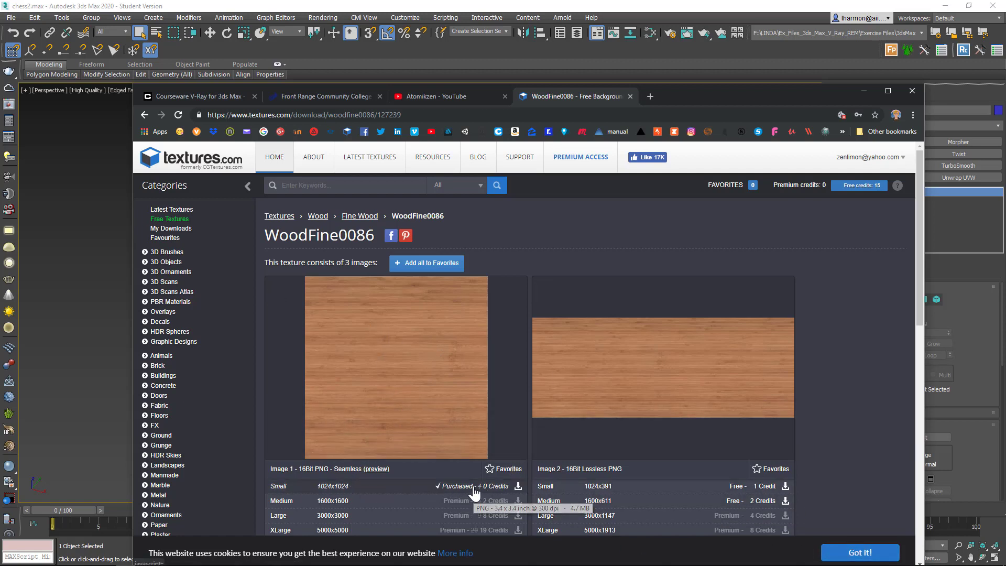
pyautogui.click(518, 486)
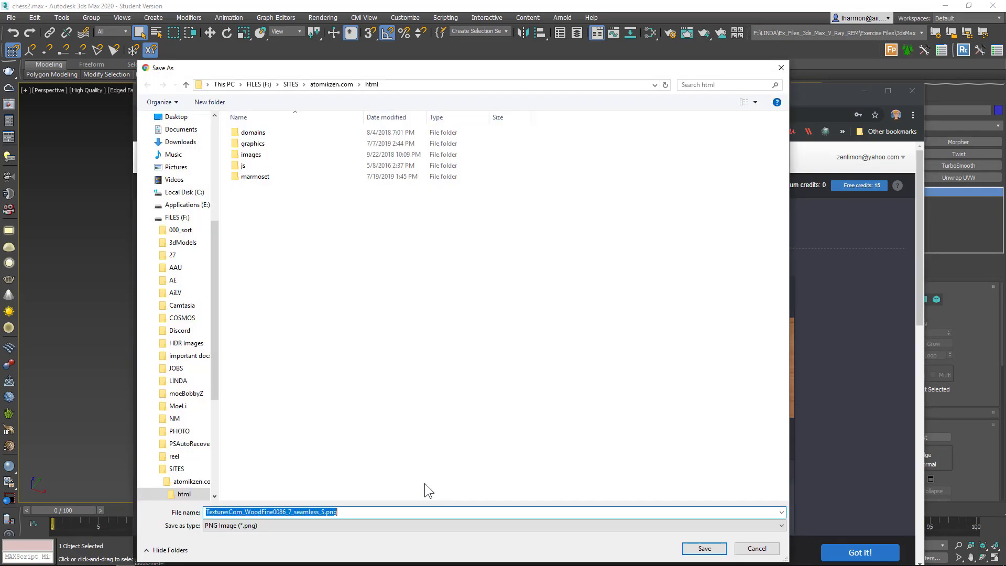
# Create a folder named chess on the Desktop and open it as the save location
pyautogui.click(173, 117)
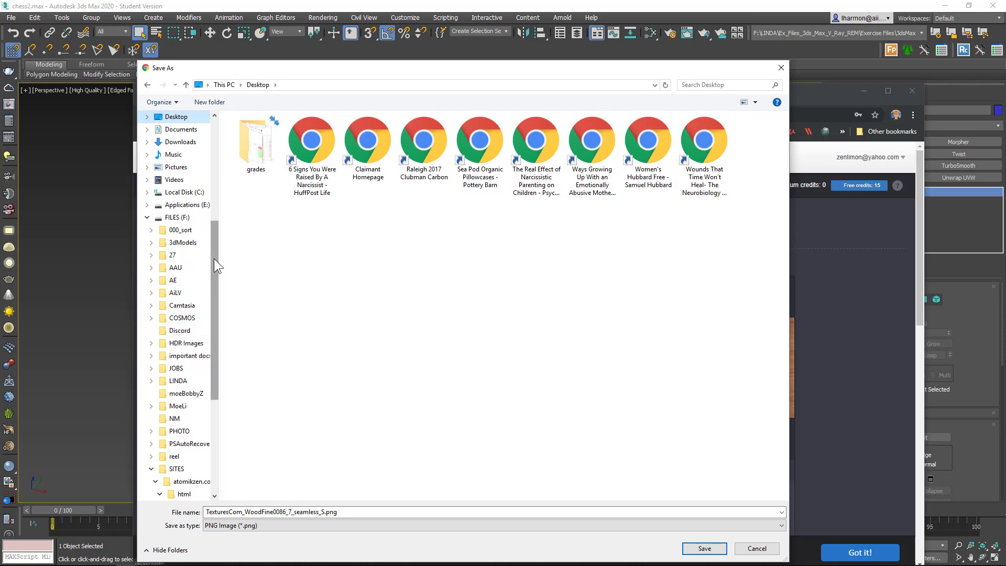
pyautogui.moveTo(214, 259); pyautogui.dragTo(228, 377)
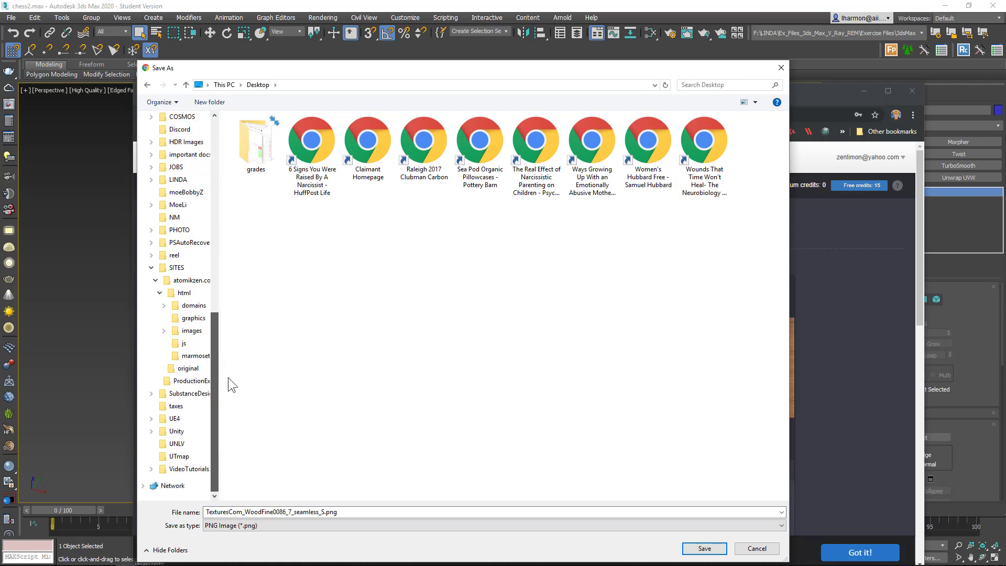
pyautogui.rightClick(419, 326)
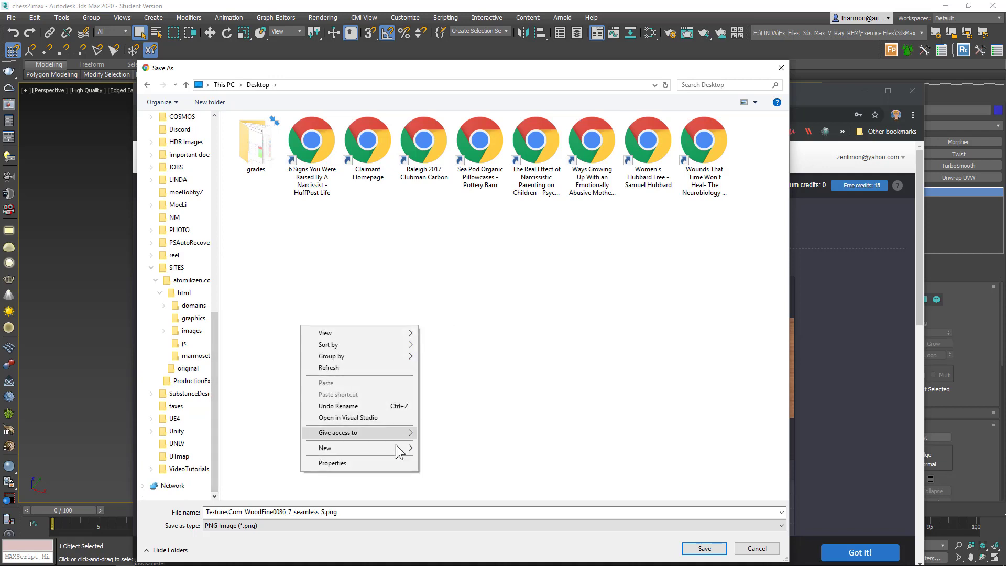
pyautogui.moveTo(361, 448)
pyautogui.click(469, 306)
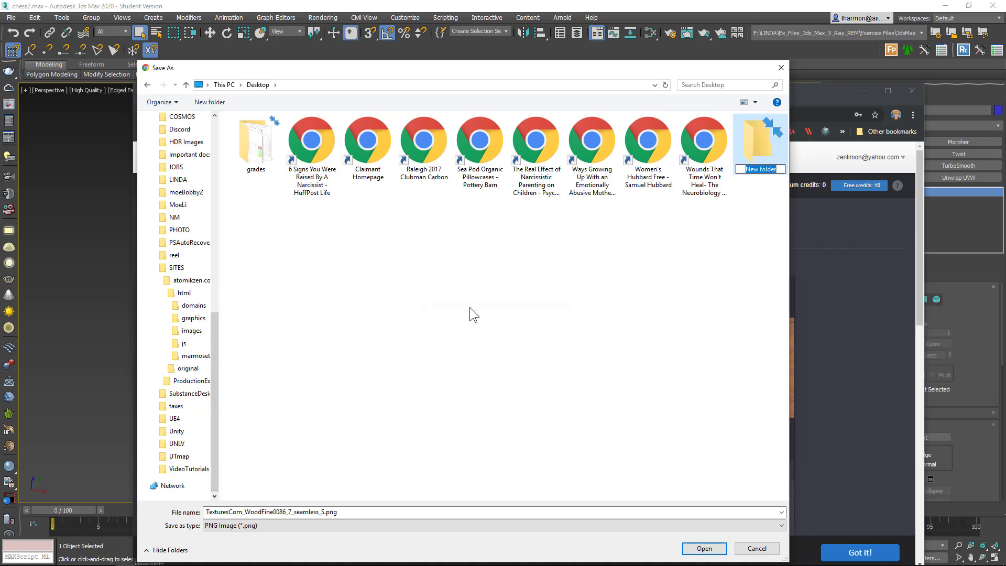
pyautogui.write('c')
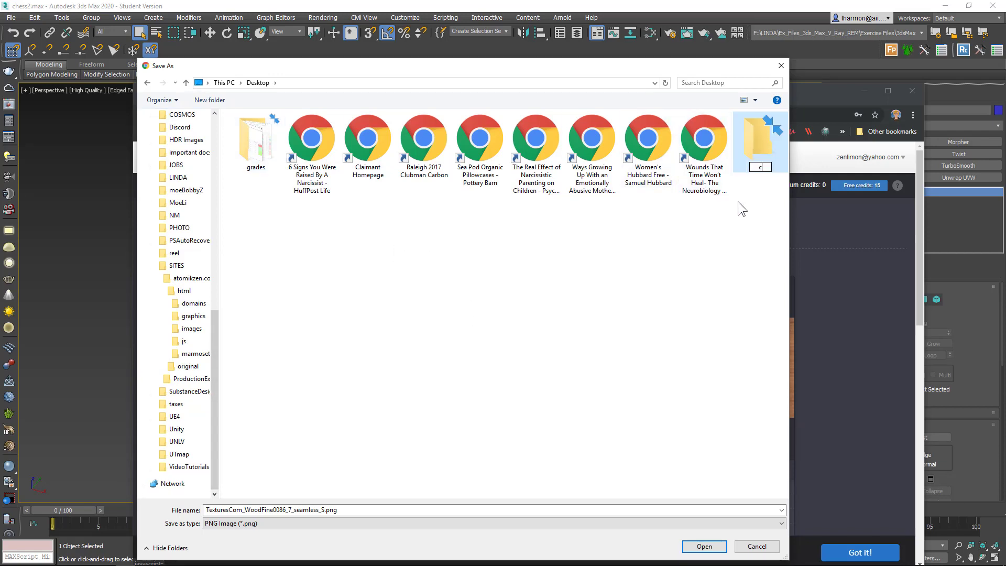
pyautogui.write('hess')
pyautogui.press('Return')
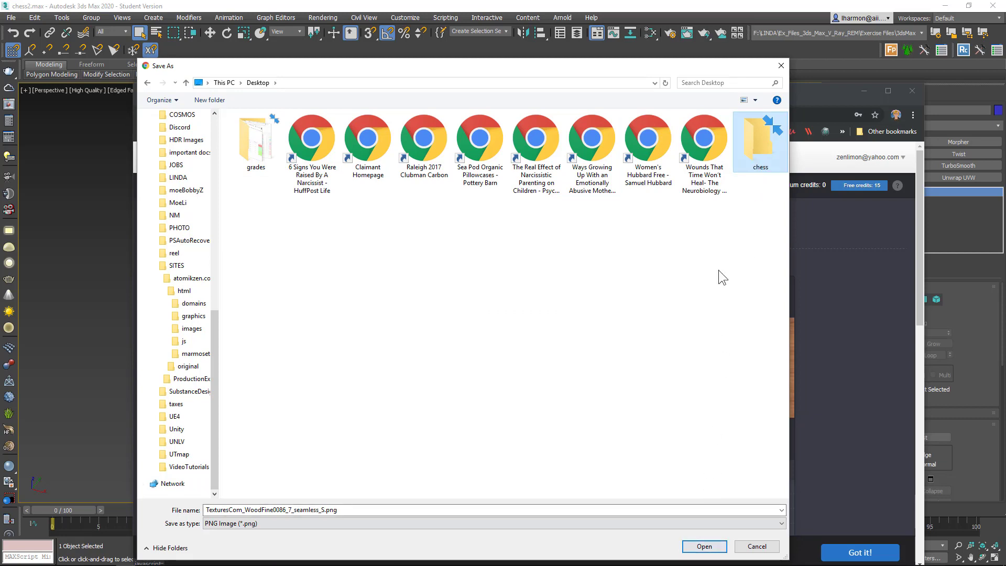
pyautogui.doubleClick(755, 149)
# Shorten the file name to WoodFine.png and save the texture in the chess folder
pyautogui.click(287, 511)
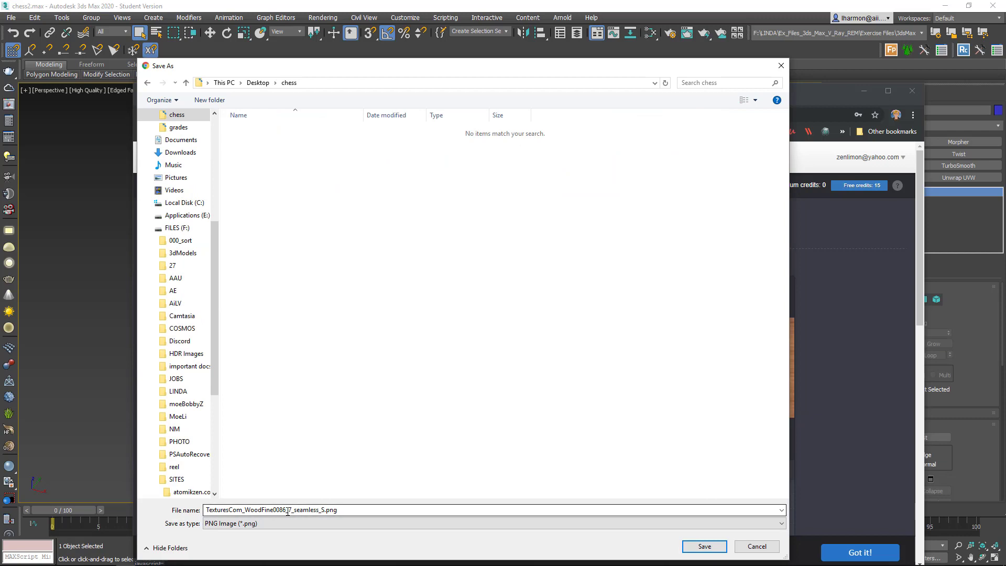
pyautogui.doubleClick(214, 511)
pyautogui.moveTo(244, 508); pyautogui.dragTo(189, 509)
pyautogui.press('BackSpace')
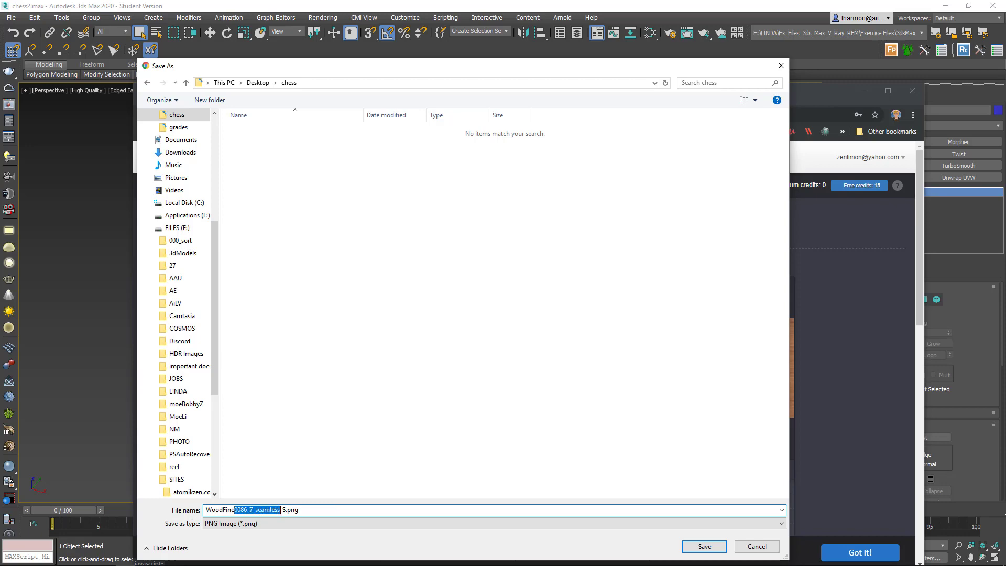
pyautogui.press('BackSpace')
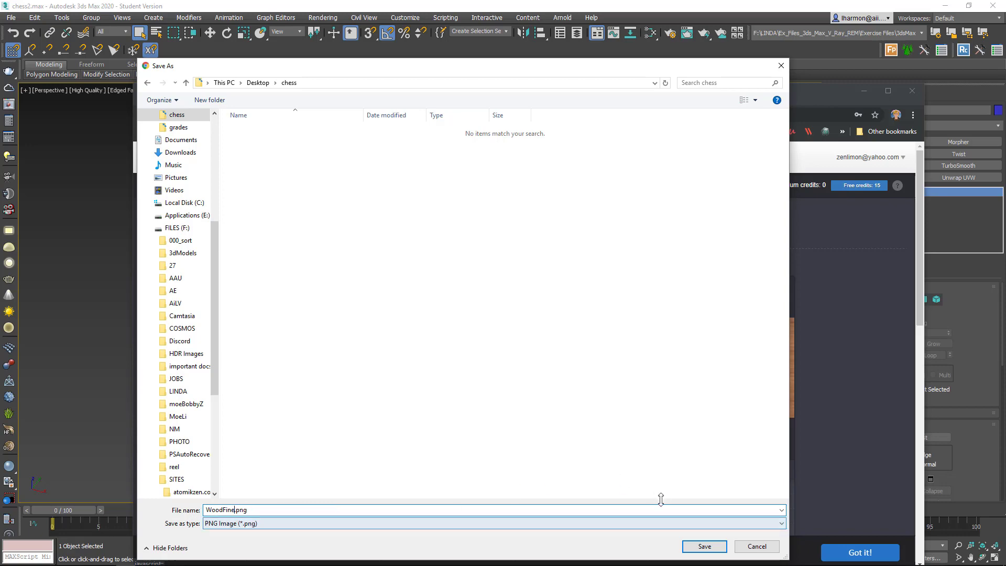
pyautogui.click(711, 547)
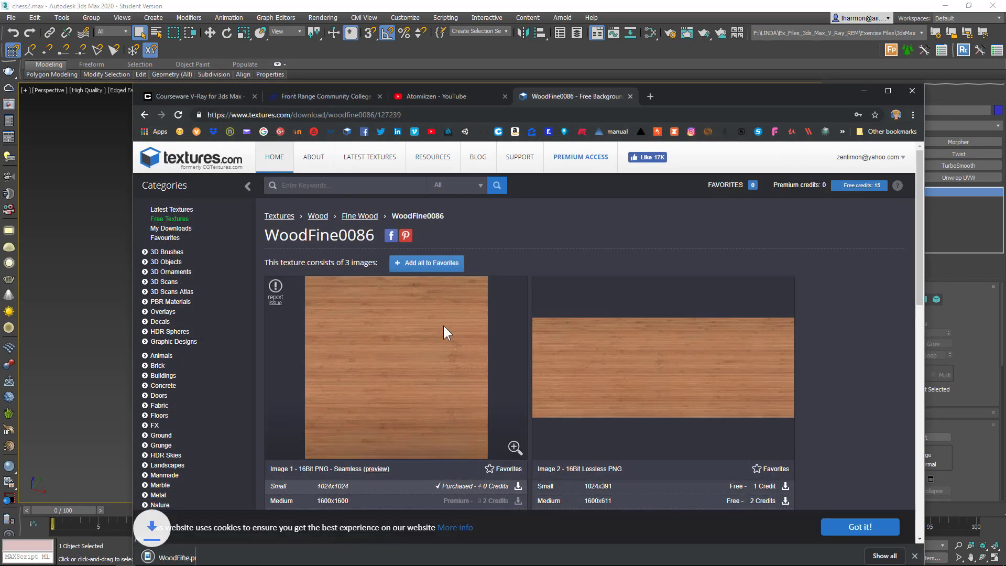
# Close the browser to return to 3ds Max, deselect the board platform, and add a new Standard material in the Slate Material Editor
pyautogui.click(911, 93)
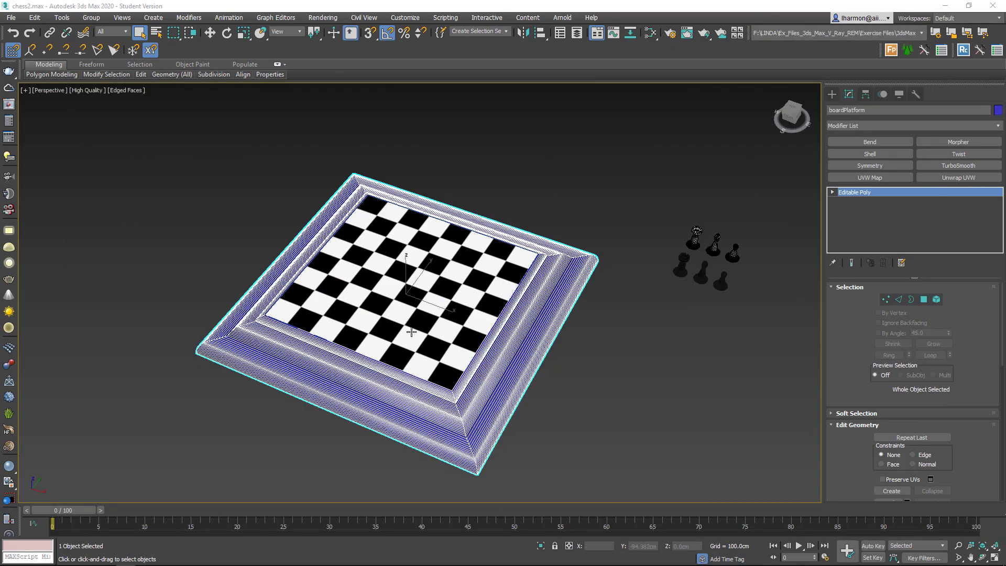
pyautogui.click(605, 357)
pyautogui.press('m')
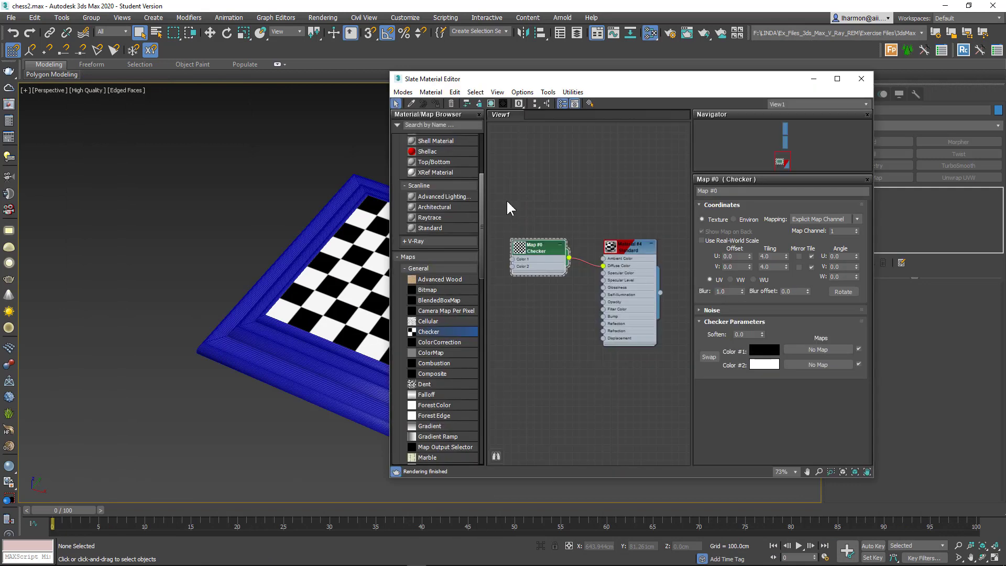
pyautogui.moveTo(613, 214); pyautogui.dragTo(615, 105, button='middle')
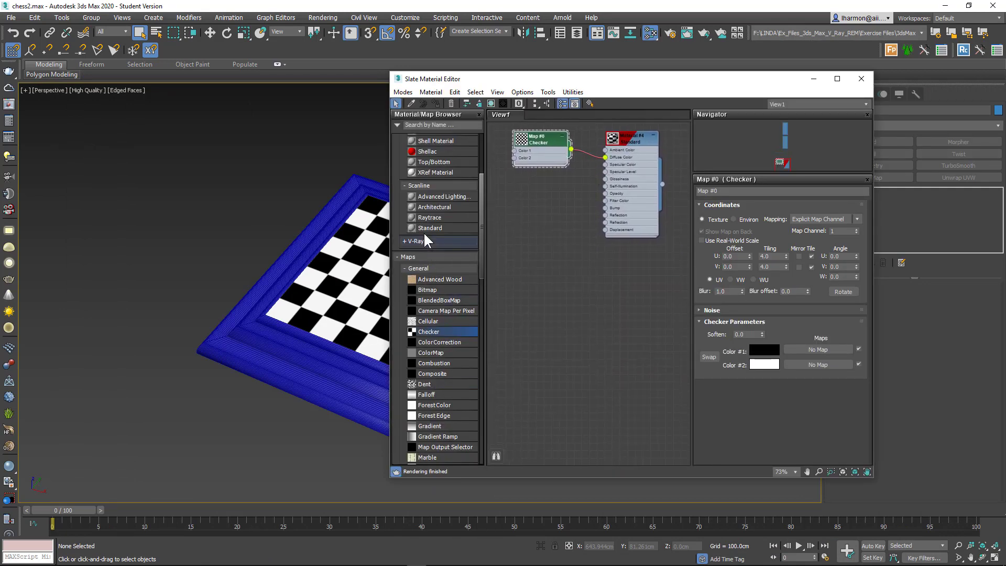
pyautogui.moveTo(622, 309); pyautogui.dragTo(622, 309)
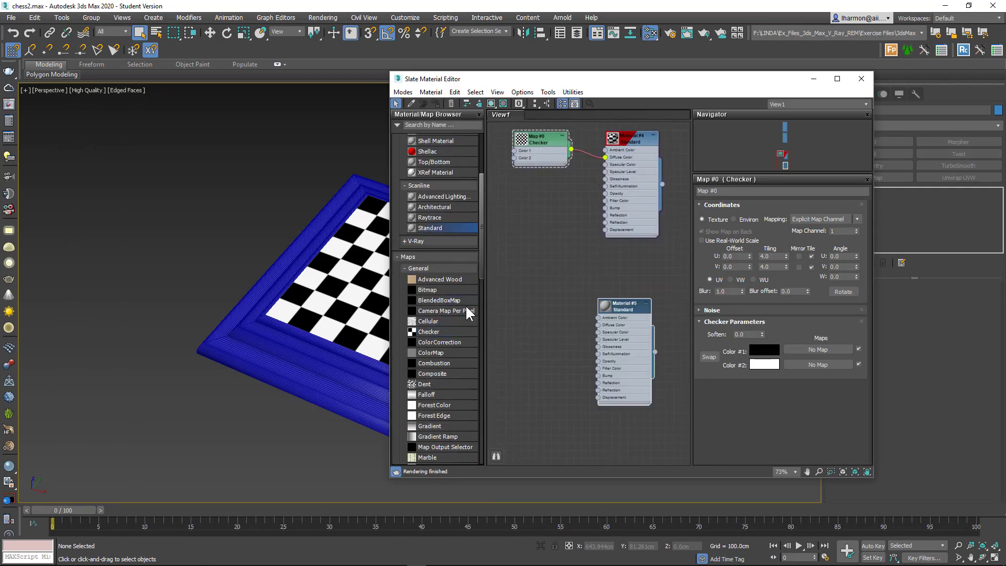
# Add a Bitmap map using WoodFine.png from the Desktop's chess folder and connect it to the new material's Diffuse Color
pyautogui.click(427, 289)
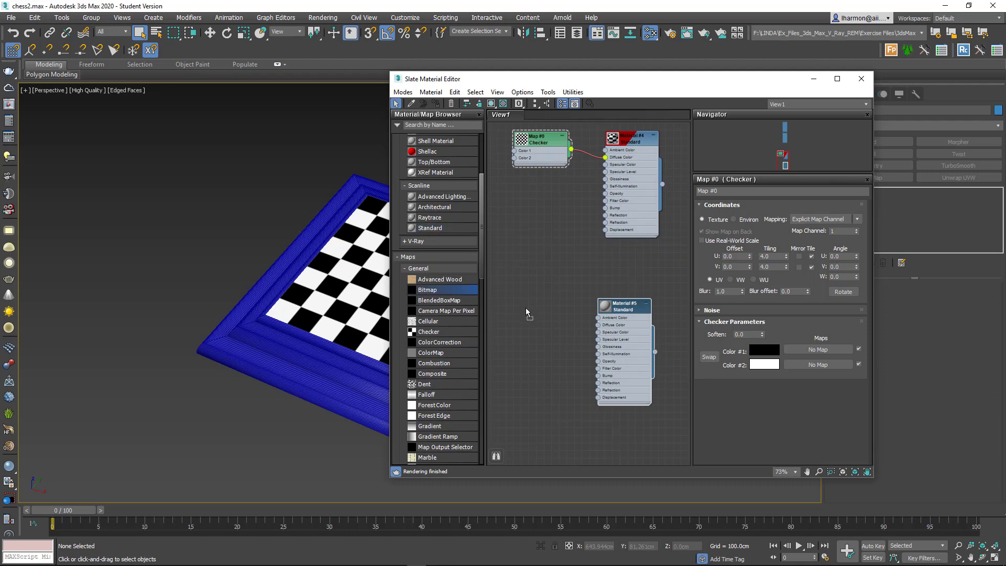
pyautogui.moveTo(526, 309); pyautogui.dragTo(527, 312)
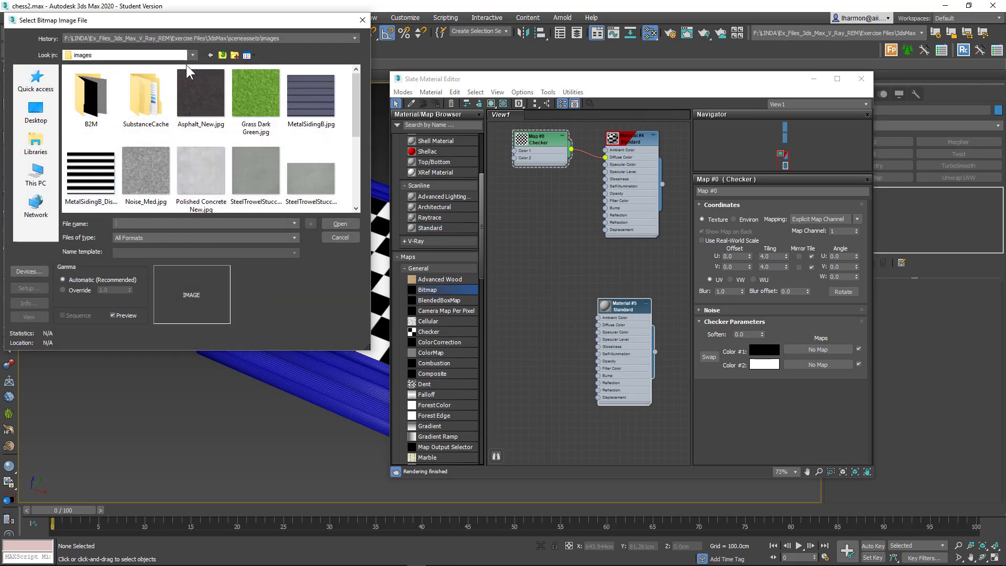
pyautogui.click(38, 112)
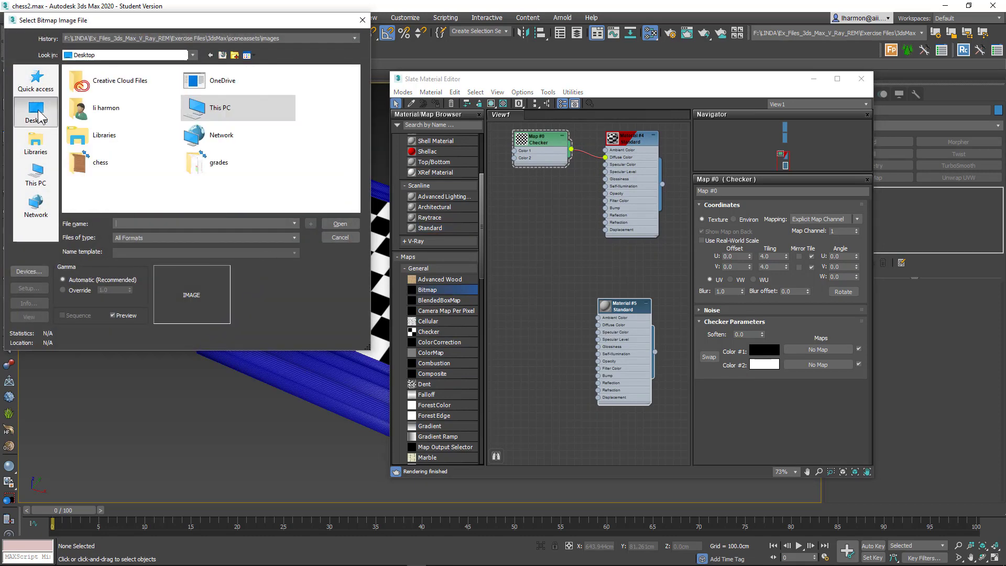
pyautogui.doubleClick(84, 167)
pyautogui.click(89, 104)
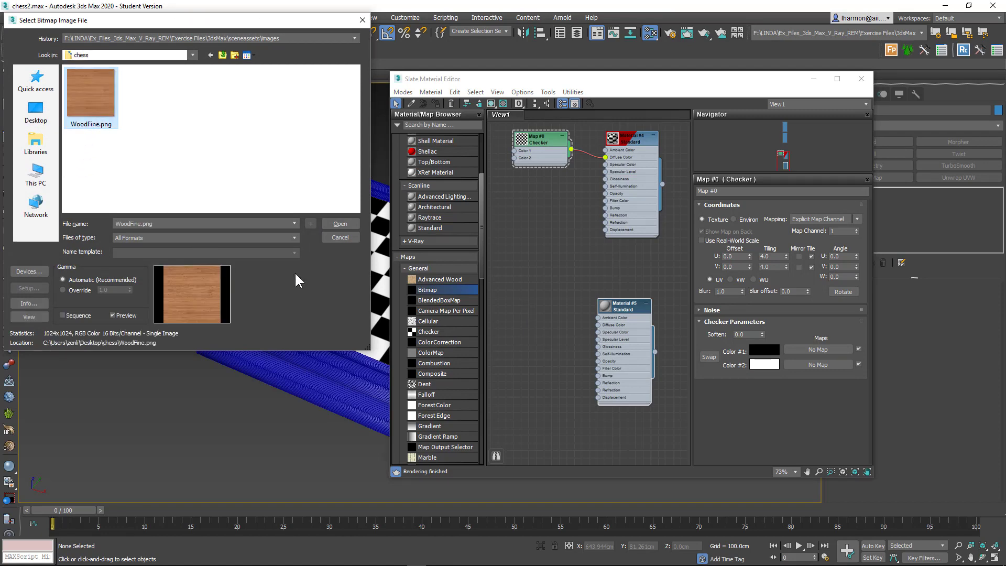
pyautogui.click(342, 223)
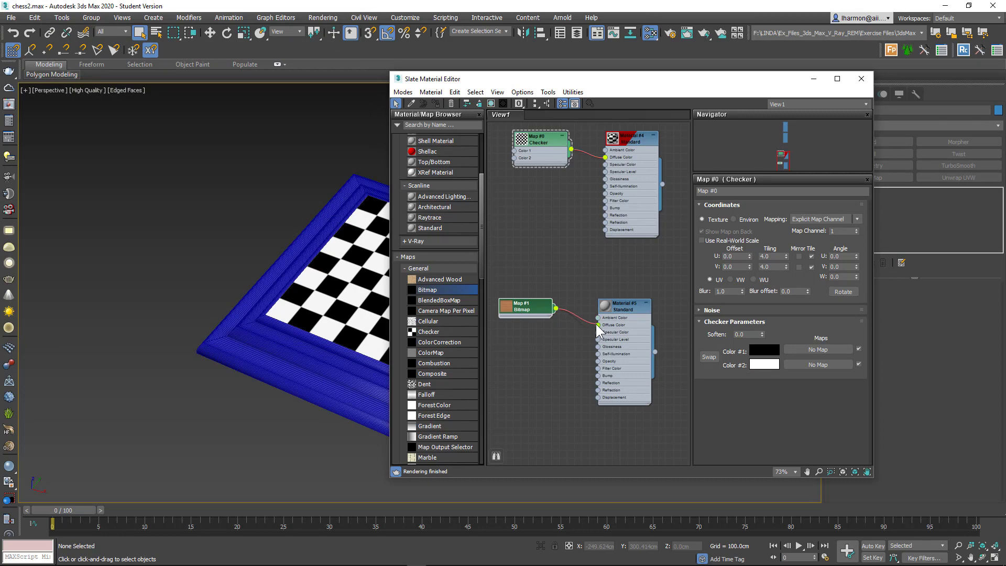
pyautogui.moveTo(569, 351); pyautogui.dragTo(619, 311, button='middle')
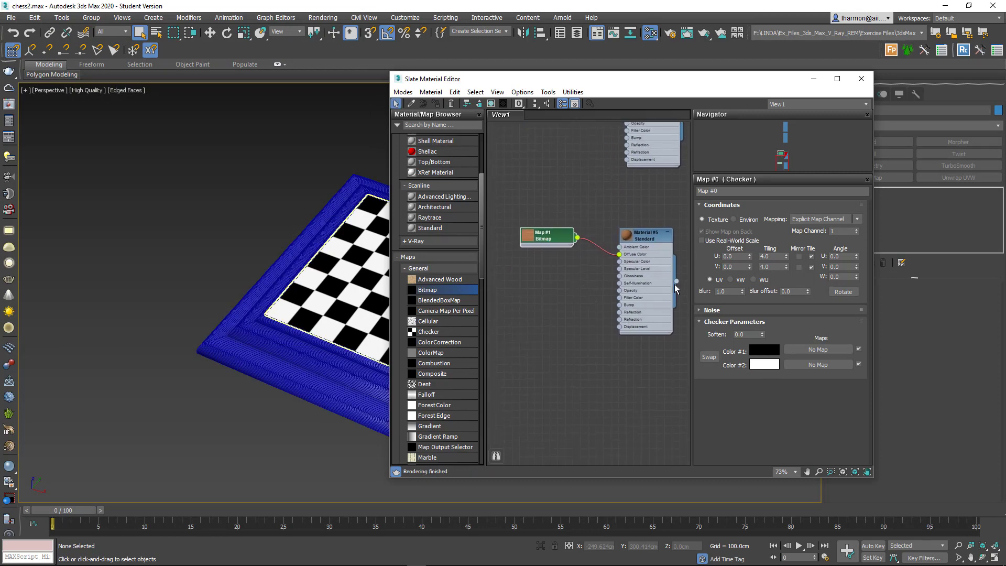
# Assign the new wood material to the board platform and display its texture in the viewport, closing the Slate Material Editor
pyautogui.moveTo(677, 281); pyautogui.dragTo(349, 382)
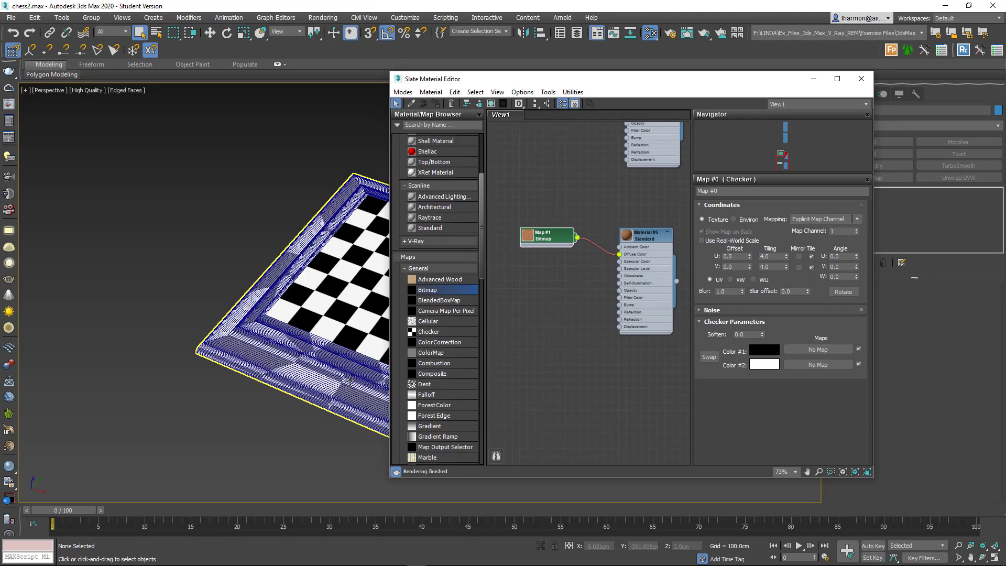
pyautogui.moveTo(646, 236); pyautogui.dragTo(623, 221)
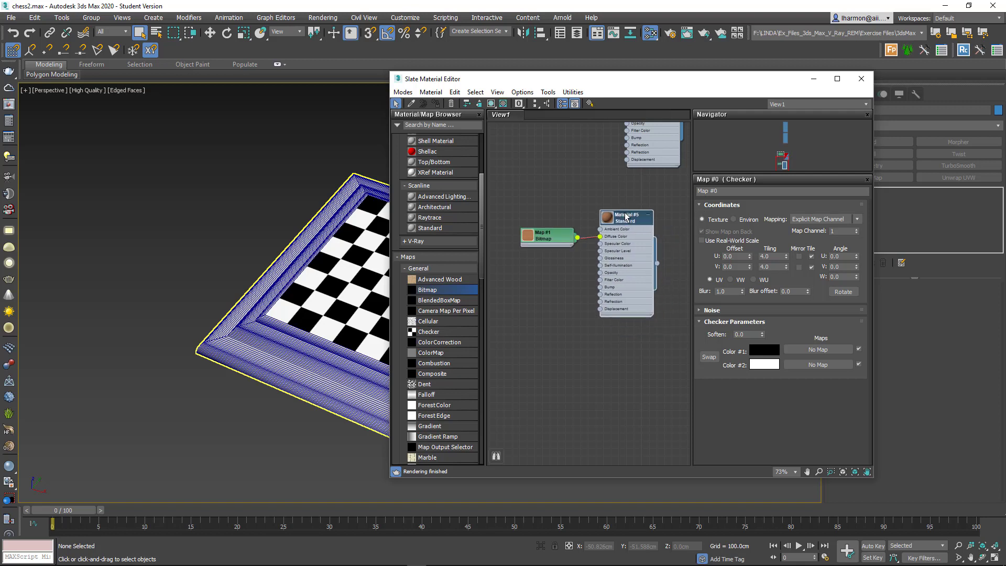
pyautogui.doubleClick(625, 220)
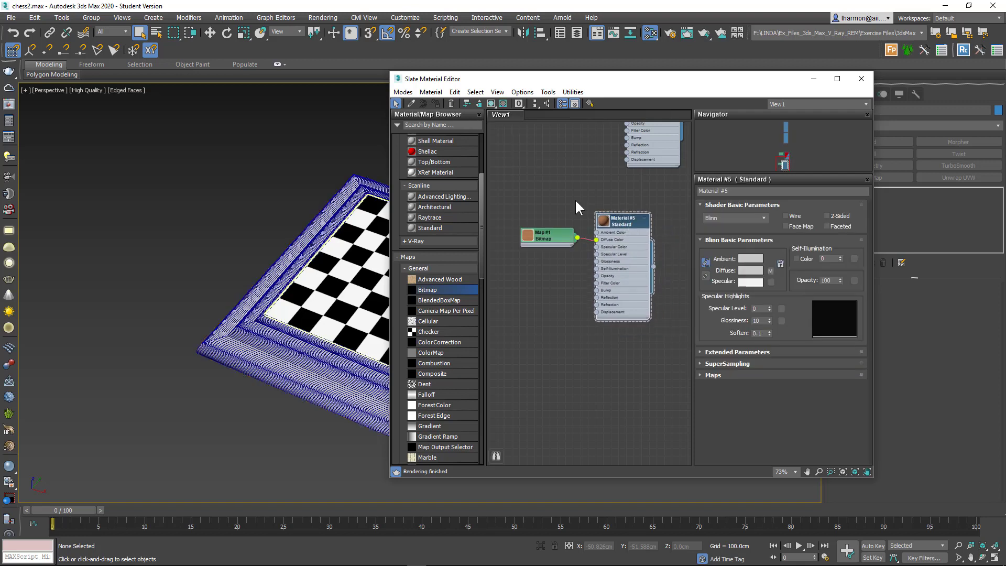
pyautogui.click(492, 105)
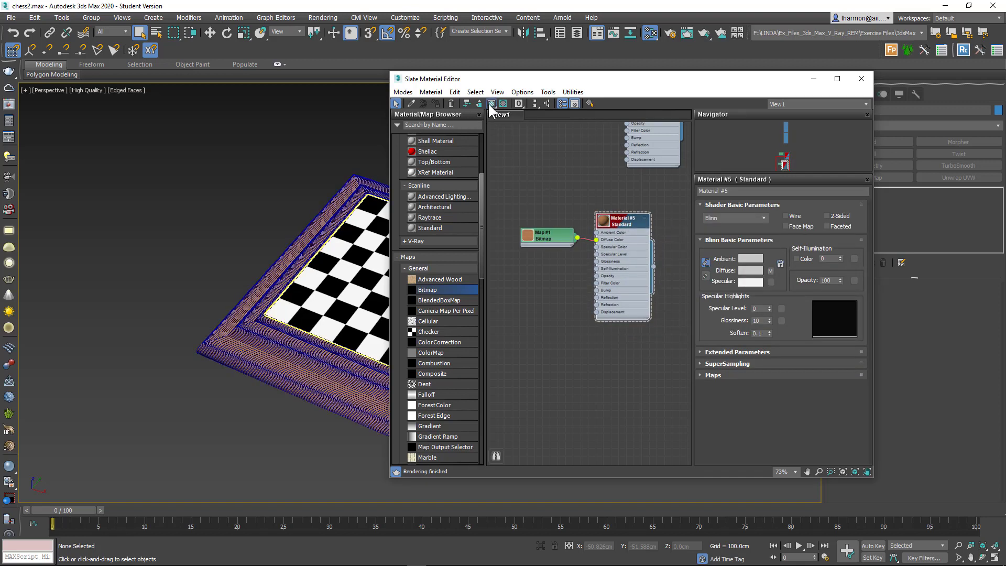
pyautogui.click(861, 78)
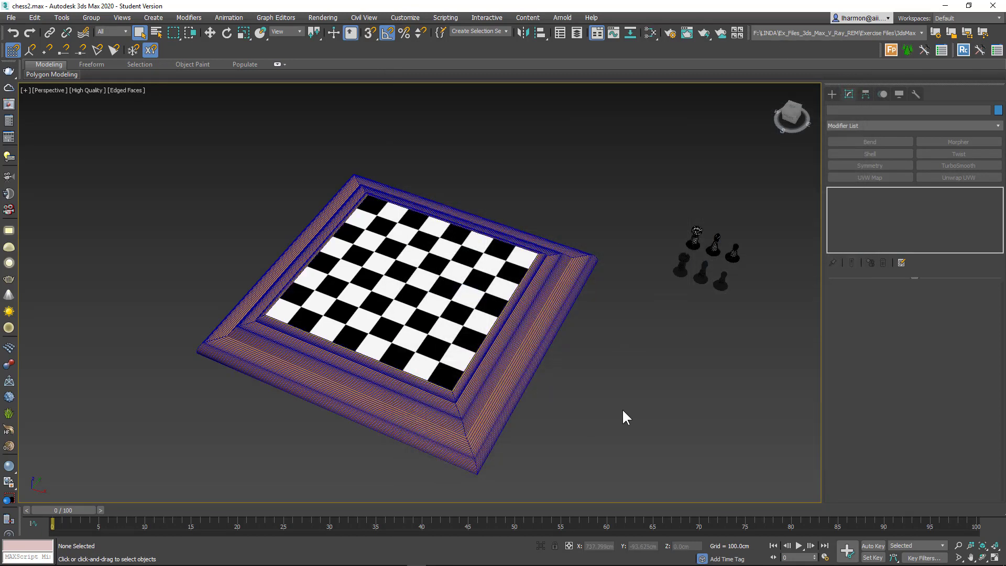
# Turn off Edged Faces in the Perspective viewport so the board shows with Default Shading only
pyautogui.click(131, 91)
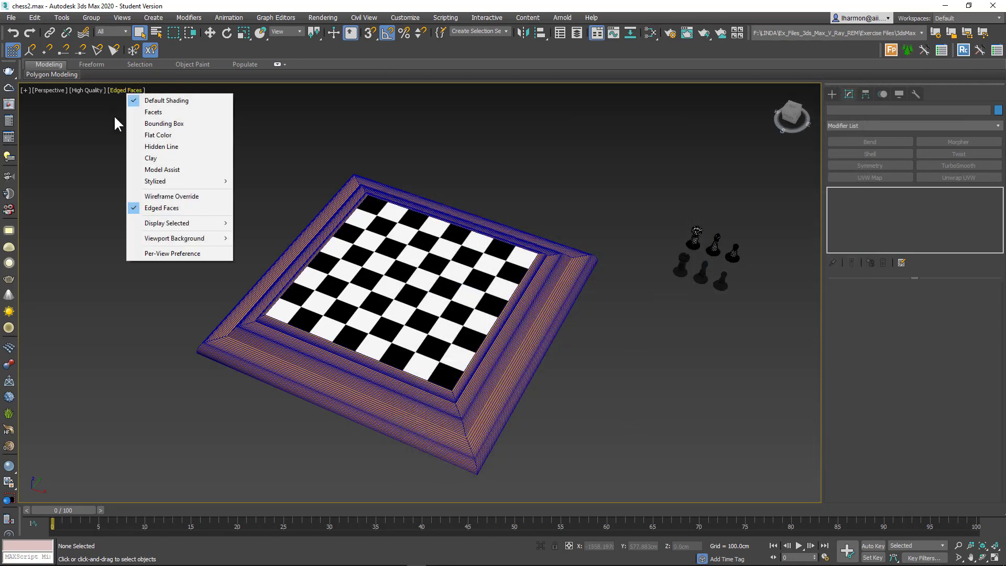
pyautogui.click(162, 208)
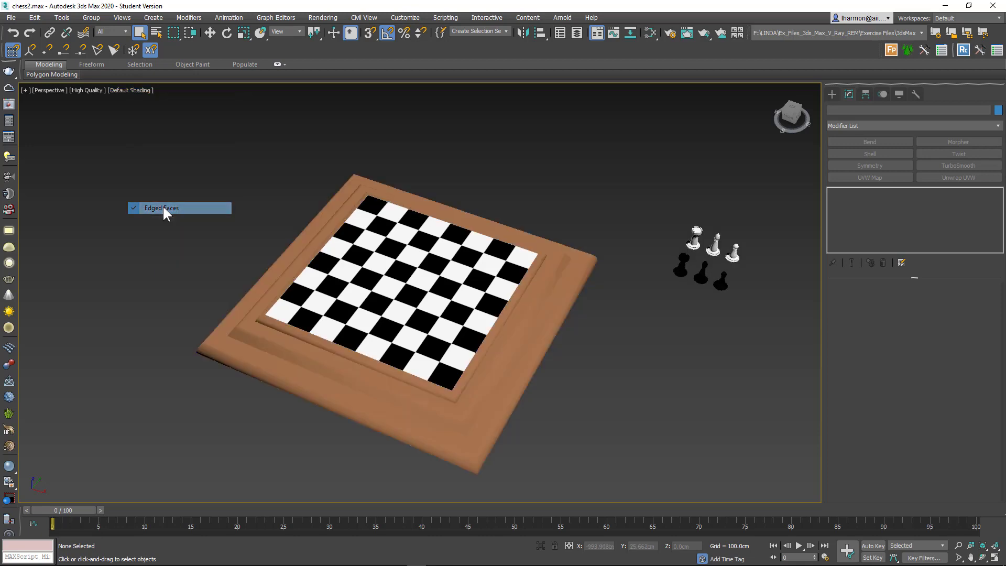
pyautogui.moveTo(336, 347)
pyautogui.keyDown('alt'); pyautogui.mouseDown(button='middle')
pyautogui.moveTo(362, 391)
pyautogui.moveTo(426, 335)
pyautogui.moveTo(359, 328)
pyautogui.moveTo(367, 335)
pyautogui.moveTo(331, 341)
pyautogui.mouseUp(button='middle'); pyautogui.keyUp('alt')
# Select the board platform and add a UVW Map modifier to it
pyautogui.click(503, 336)
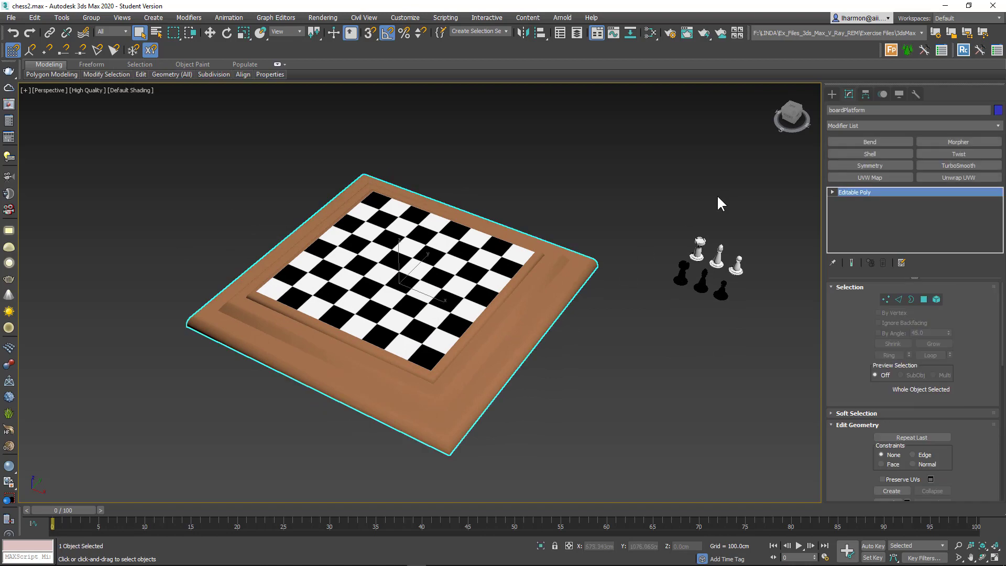
pyautogui.click(868, 177)
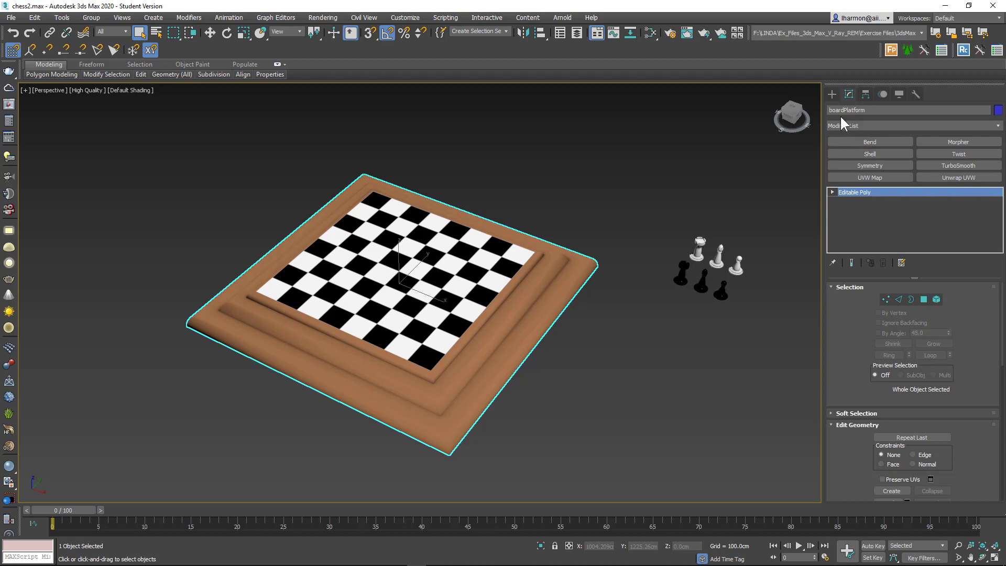
pyautogui.click(892, 126)
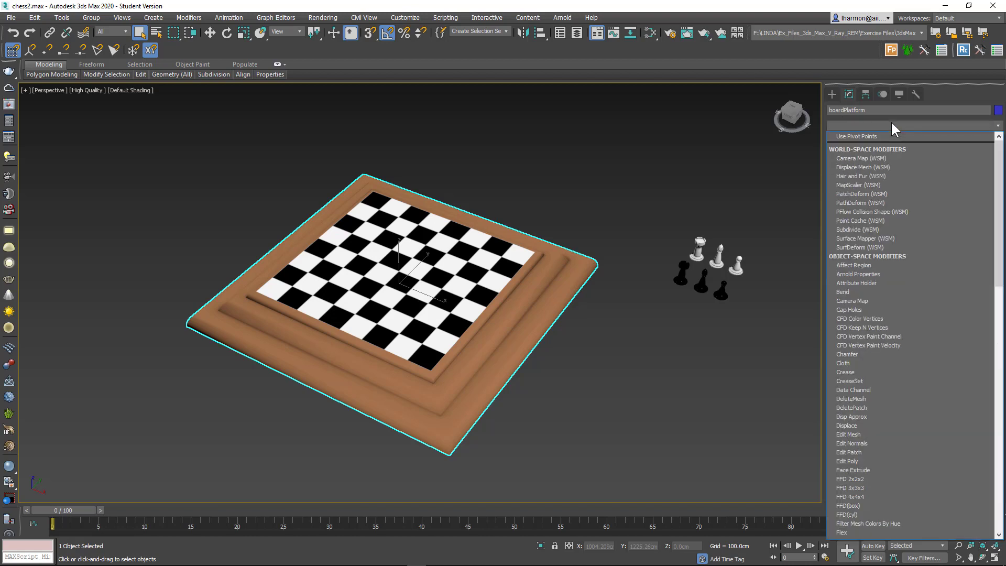
pyautogui.scroll(-15, 911, 304)
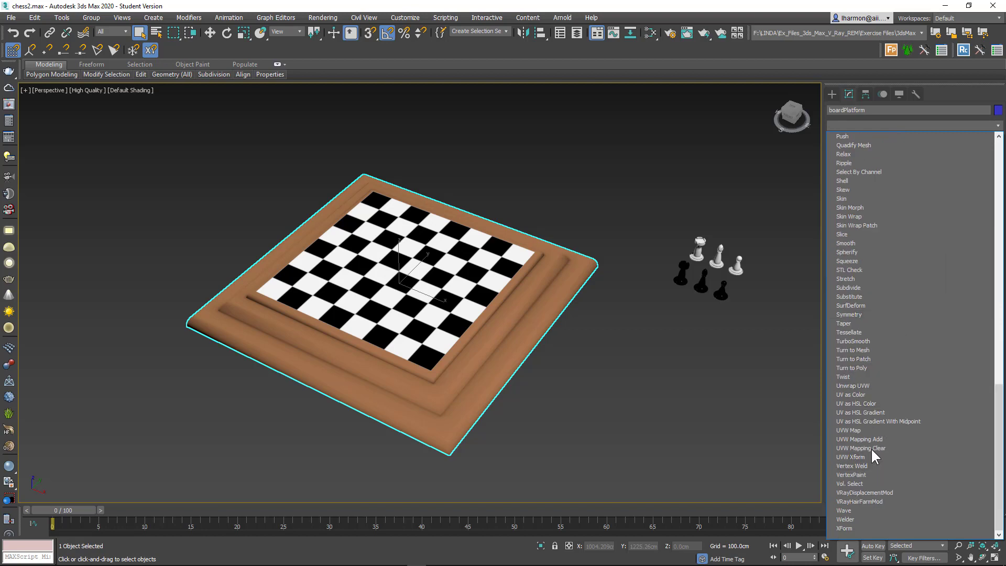
pyautogui.click(970, 92)
pyautogui.click(870, 177)
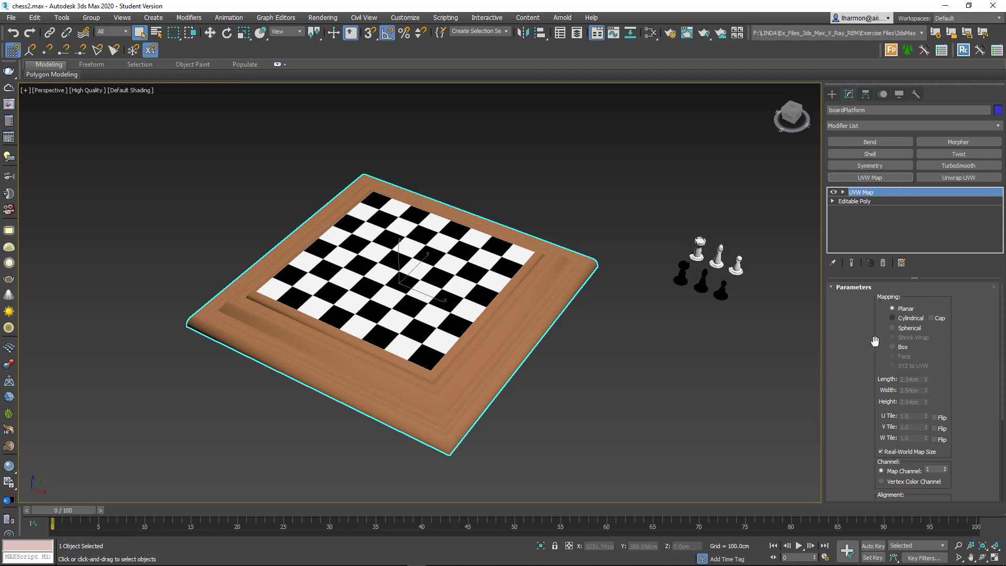
# Set the mapping type of the board platform's UVW Map modifier to Box
pyautogui.scroll(-5, 839, 381)
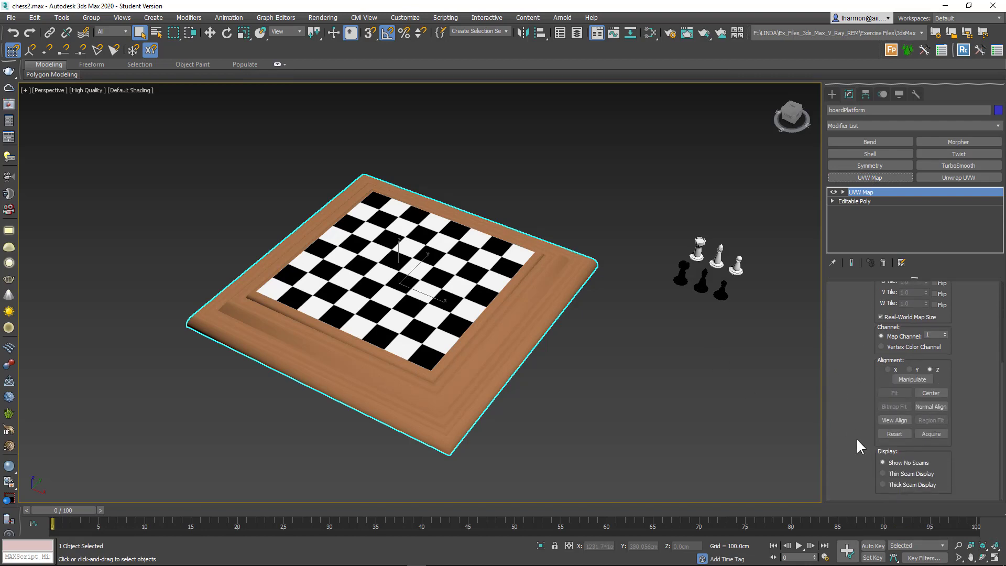
pyautogui.scroll(4, 847, 398)
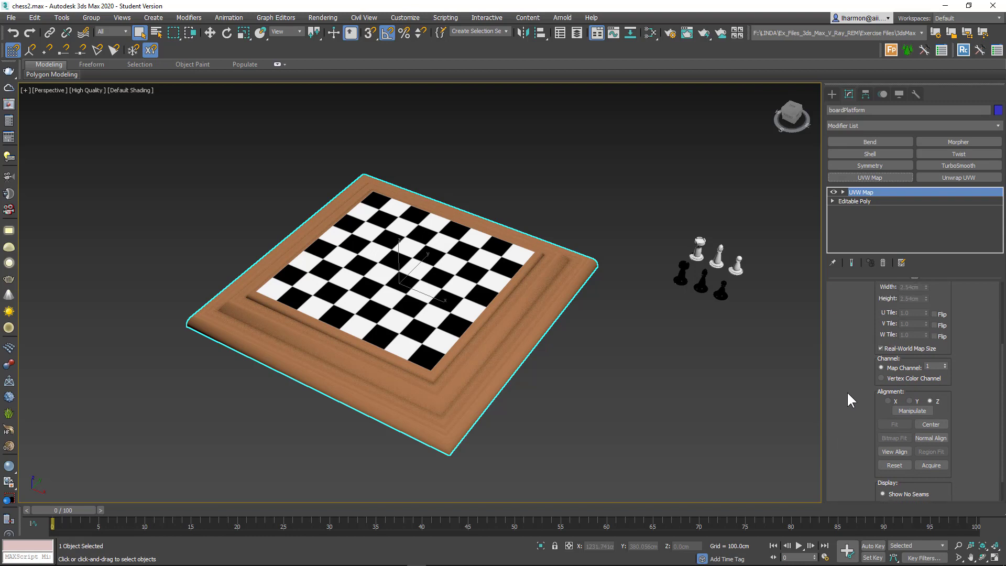
pyautogui.scroll(1, 847, 391)
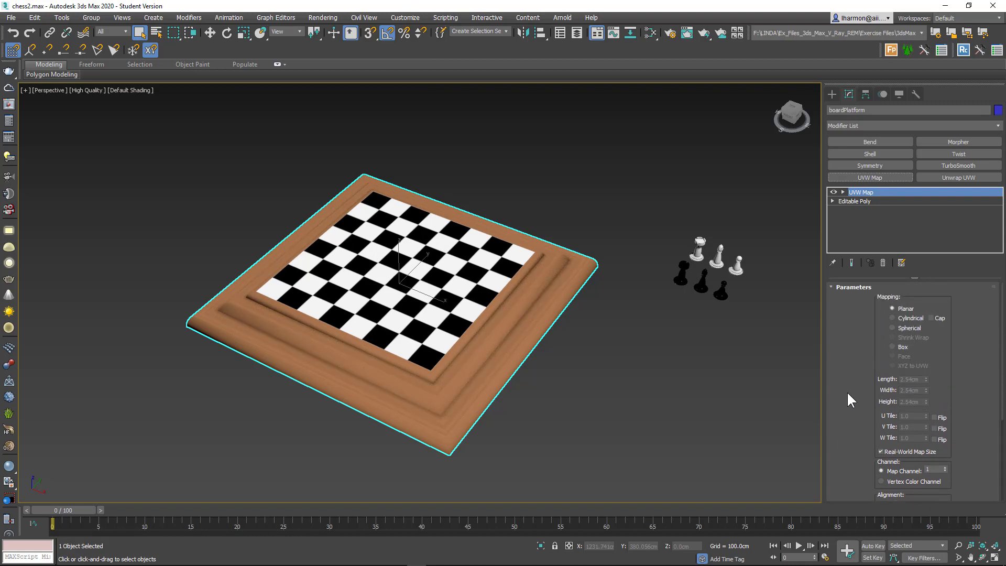
pyautogui.click(893, 346)
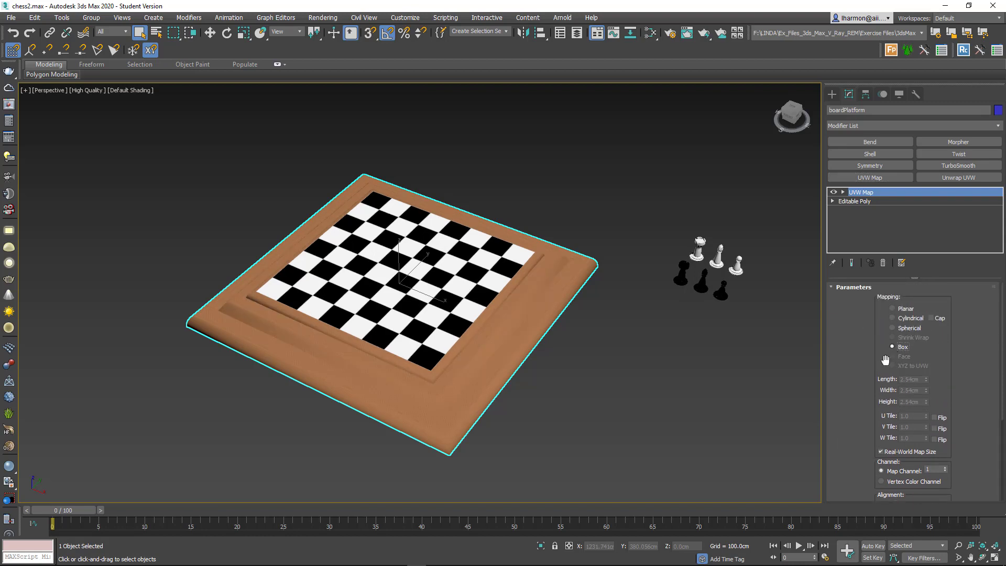
# Examine the board platform's Editable Poly settings, including Edit Geometry and Subdivision Surface, and return to the UVW Map modifier
pyautogui.moveTo(542, 393)
pyautogui.keyDown('alt'); pyautogui.mouseDown(button='middle')
pyautogui.moveTo(548, 419)
pyautogui.moveTo(561, 395)
pyautogui.mouseUp(button='middle'); pyautogui.keyUp('alt')
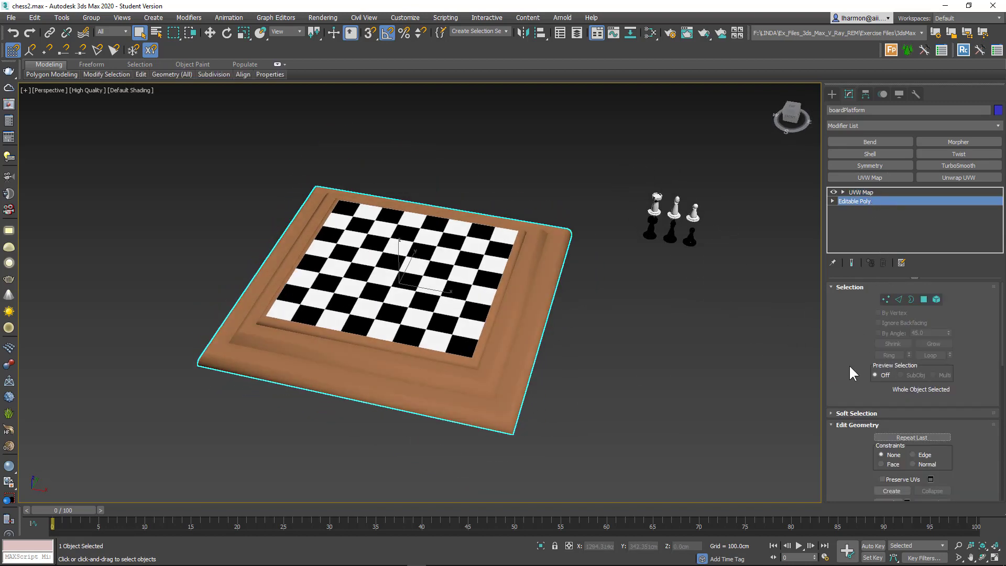
pyautogui.scroll(-2, 971, 381)
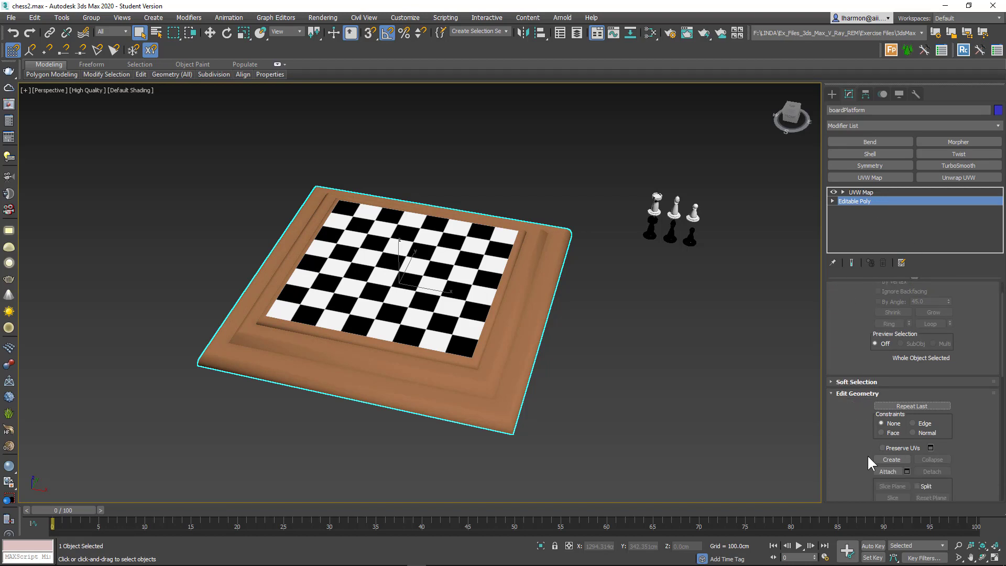
pyautogui.moveTo(860, 454); pyautogui.dragTo(850, 283)
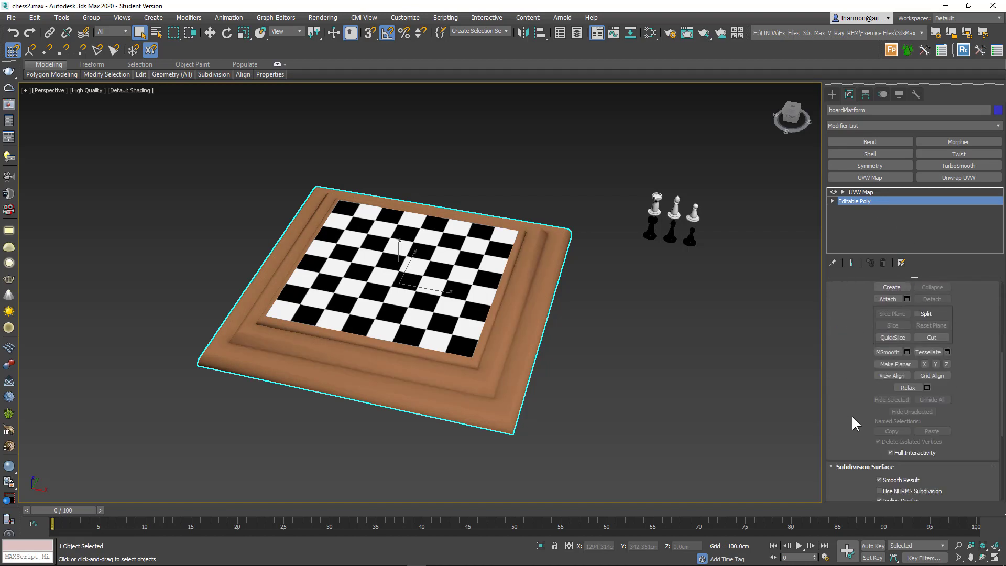
pyautogui.moveTo(846, 440); pyautogui.dragTo(849, 310)
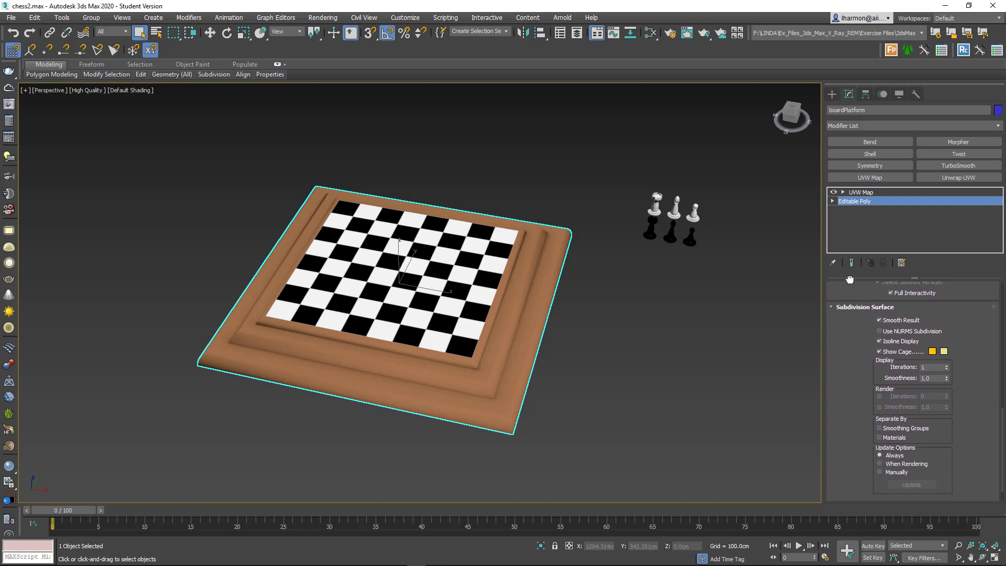
pyautogui.moveTo(854, 467); pyautogui.dragTo(865, 412)
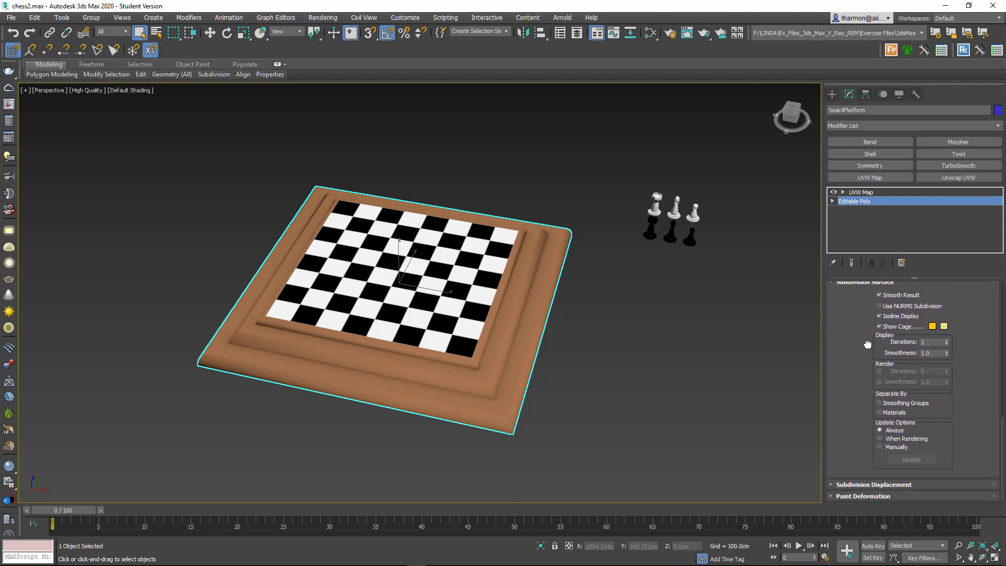
pyautogui.scroll(5, 853, 311)
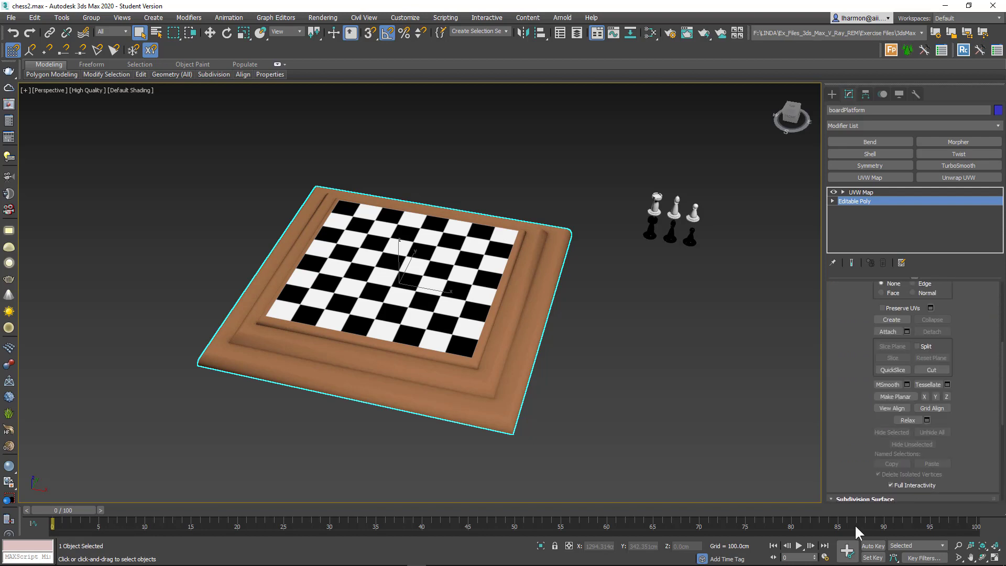
pyautogui.moveTo(852, 296); pyautogui.dragTo(857, 475)
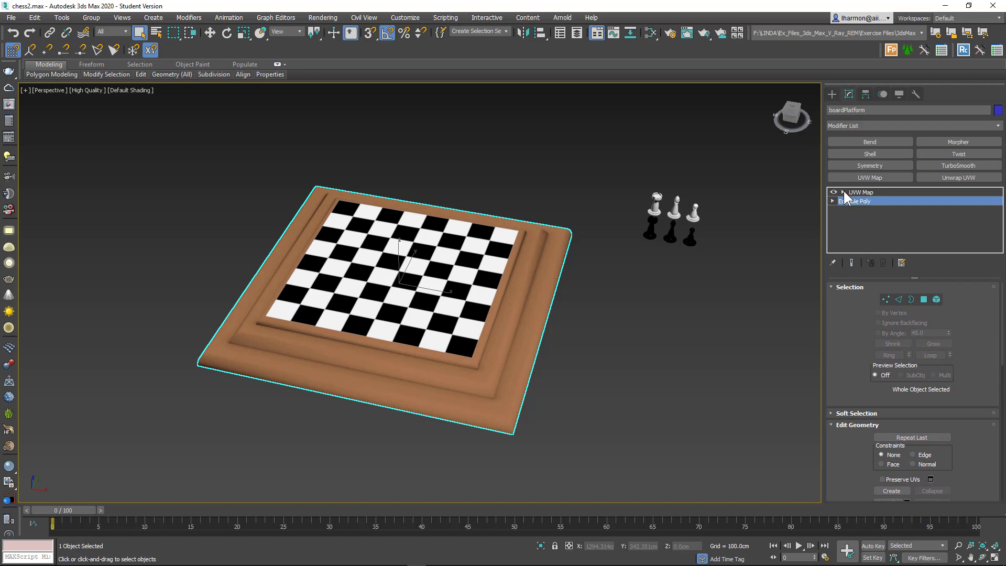
pyautogui.click(863, 193)
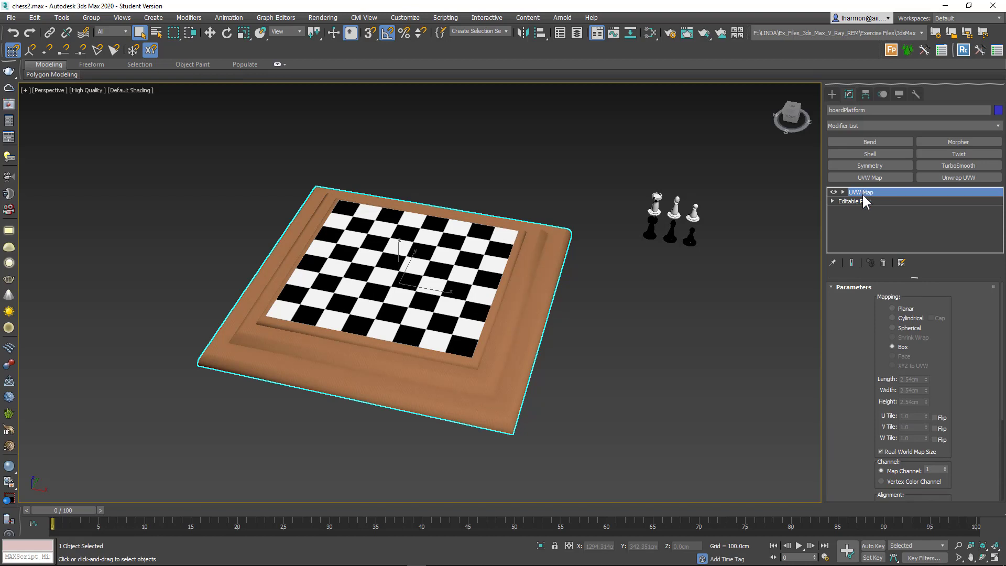
# Reopen the Slate Material Editor and examine the wood material's Extended Parameters and SuperSampling settings
pyautogui.press('m')
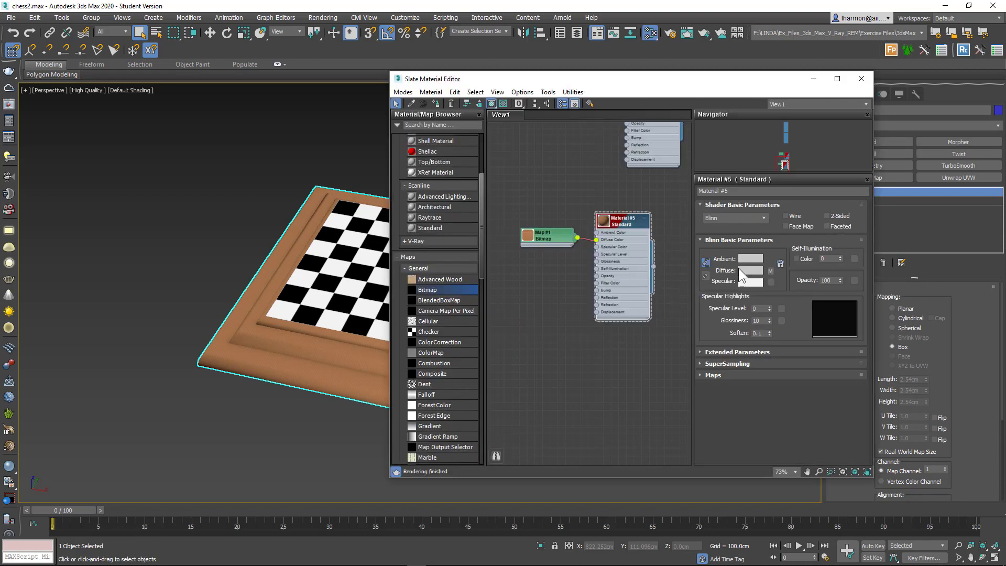
pyautogui.click(700, 351)
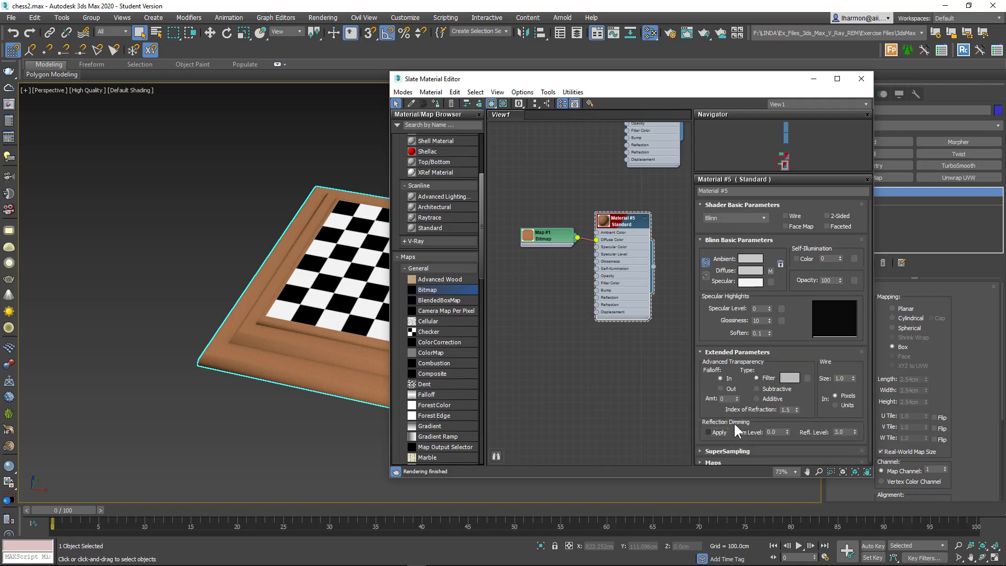
pyautogui.scroll(-1, 811, 406)
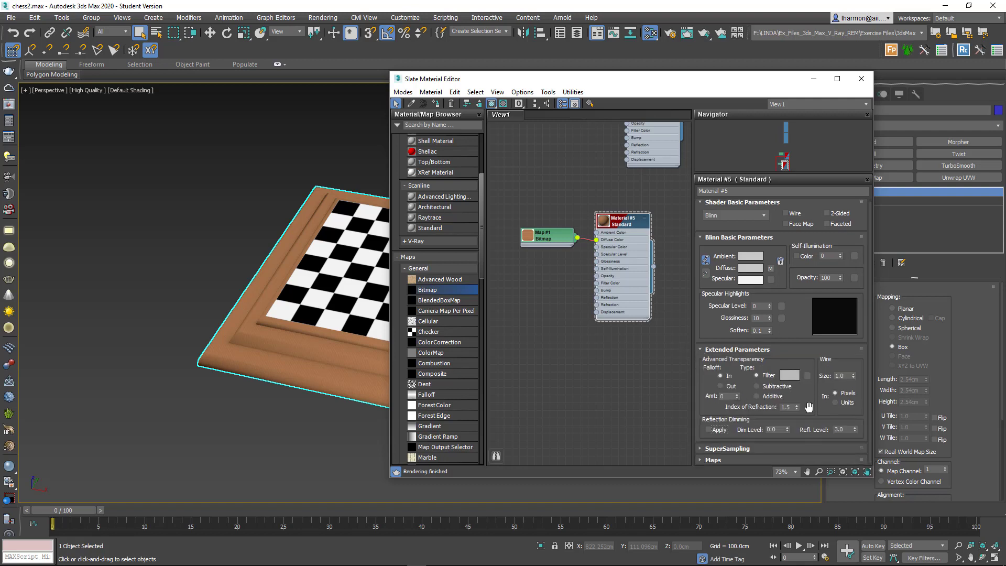
pyautogui.click(701, 449)
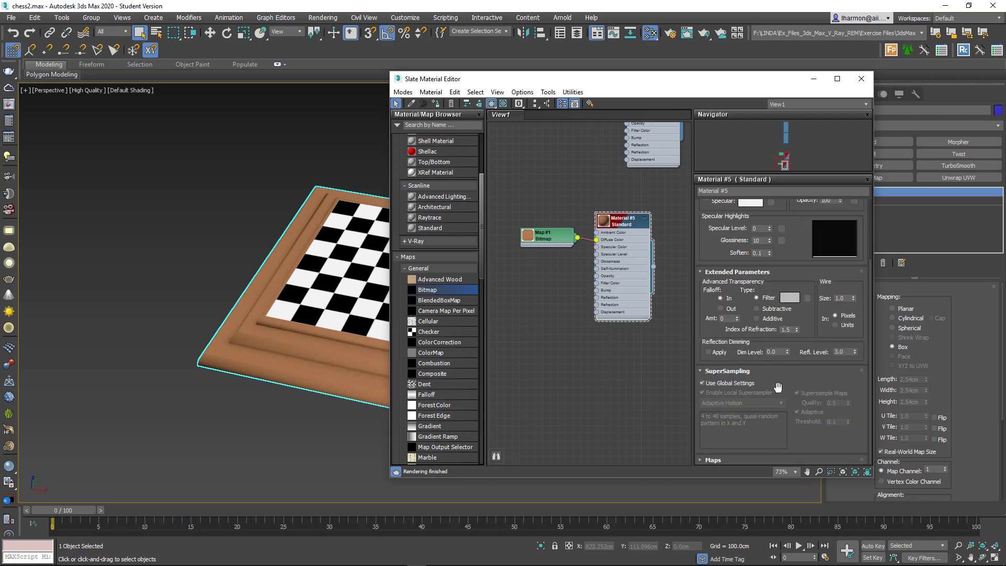
pyautogui.click(703, 383)
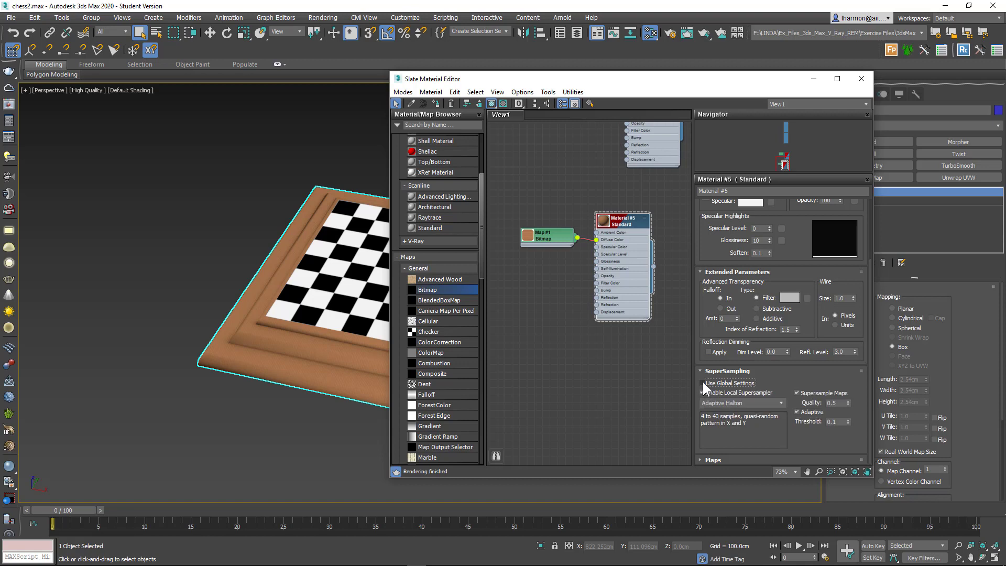
pyautogui.click(702, 384)
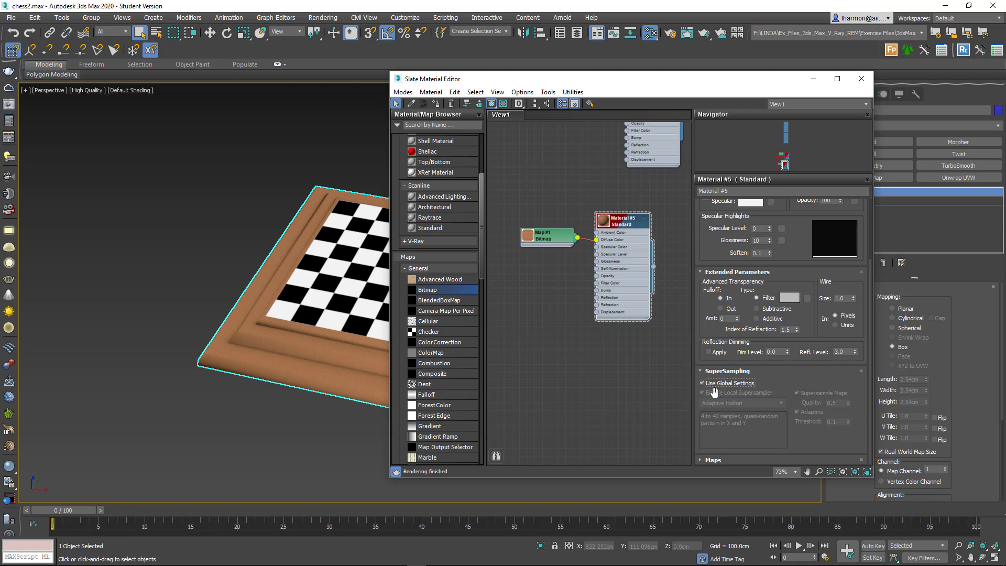
pyautogui.moveTo(784, 365)
pyautogui.mouseDown()
pyautogui.moveTo(787, 415)
pyautogui.moveTo(786, 354)
pyautogui.mouseUp()
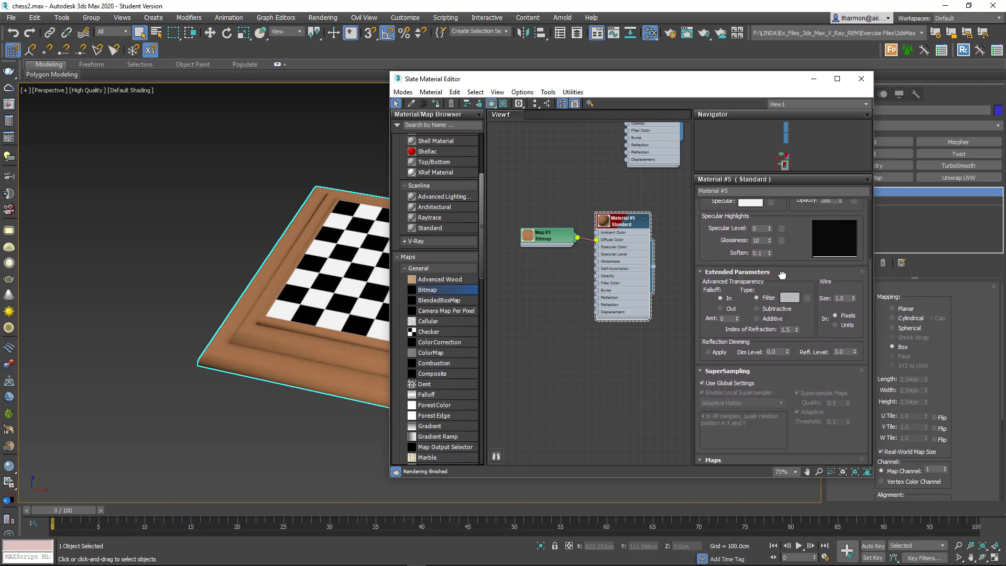
# Open the WoodFine.png bitmap's parameters from the wood material and turn off Use Real-World Scale
pyautogui.click(698, 458)
pyautogui.click(807, 232)
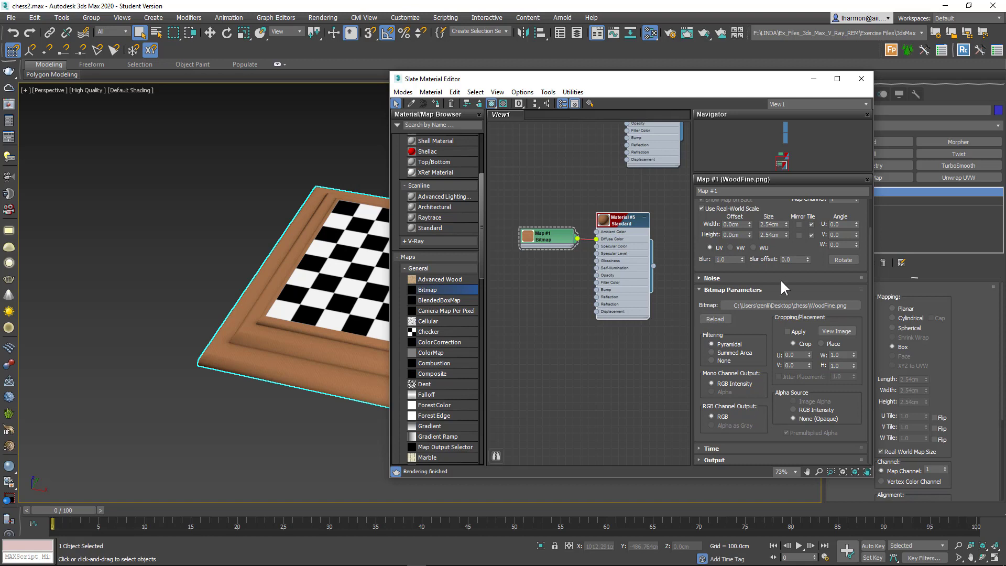
pyautogui.click(702, 209)
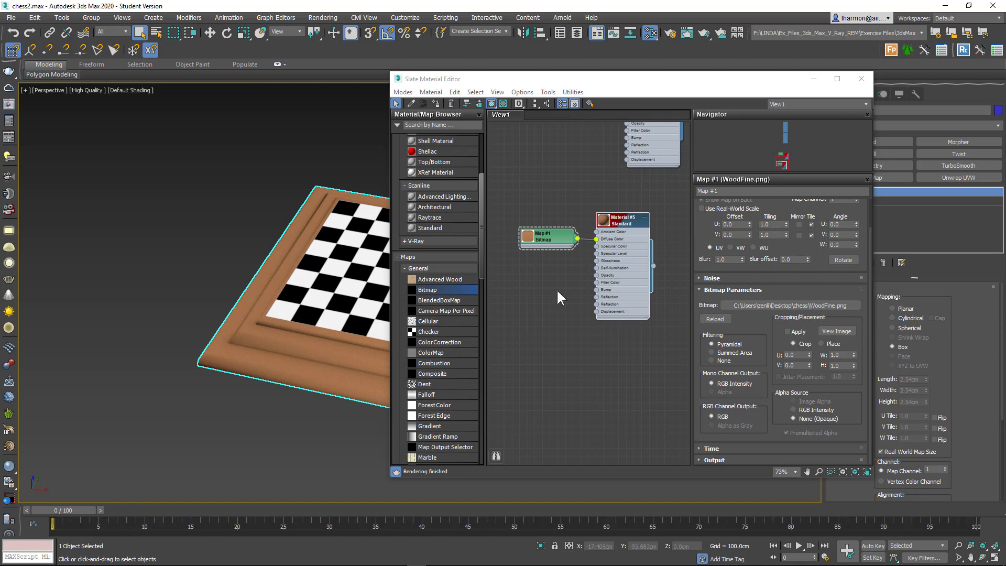
# Reload the WoodFine.png bitmap and view its image in the cropping and placement window
pyautogui.moveTo(555, 288); pyautogui.dragTo(551, 322, button='middle')
pyautogui.click(547, 266)
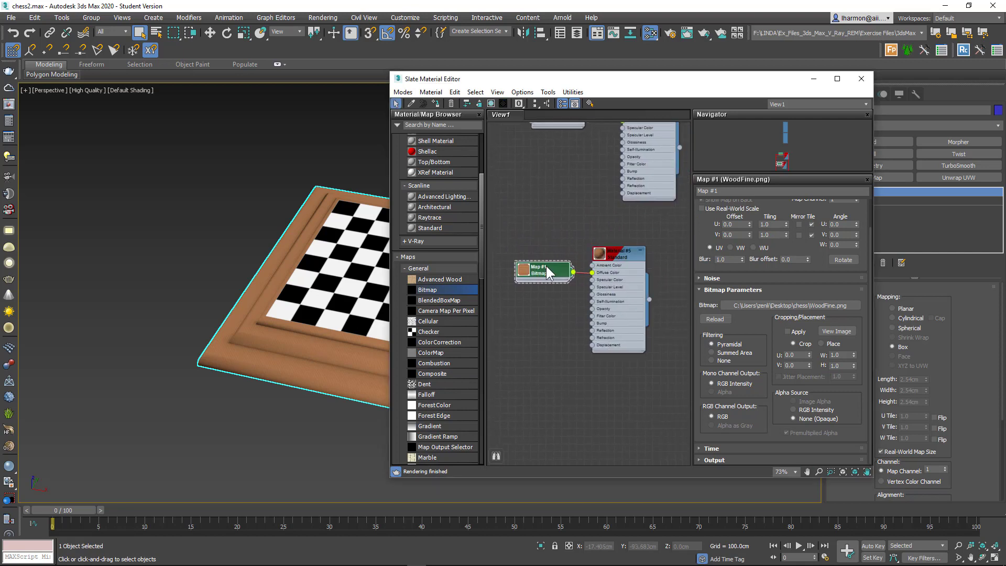
pyautogui.click(719, 320)
pyautogui.click(838, 332)
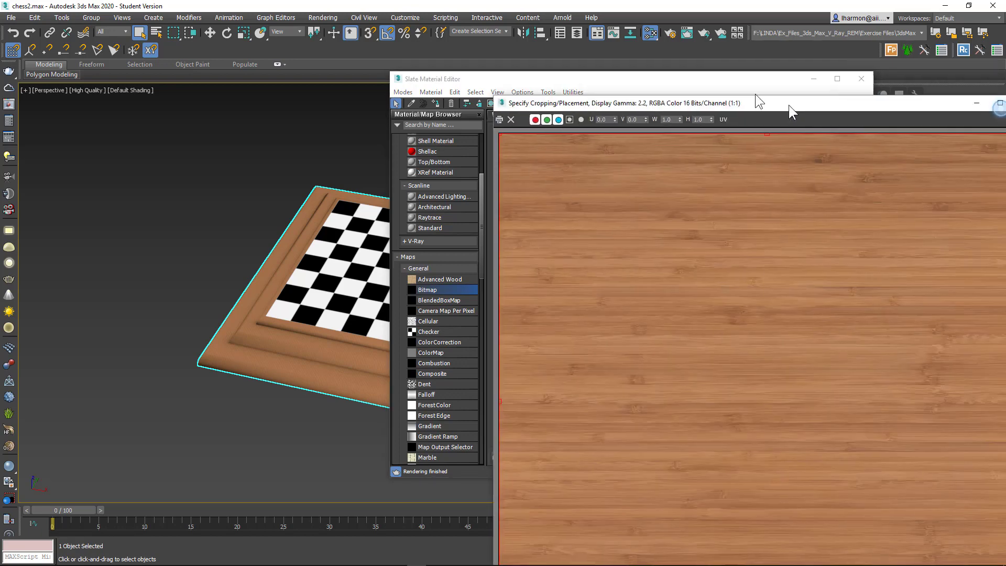
# Shrink and reposition the cropping and placement window to view the WoodFine.png image beside the editor, and close it
pyautogui.moveTo(788, 104); pyautogui.dragTo(535, 28)
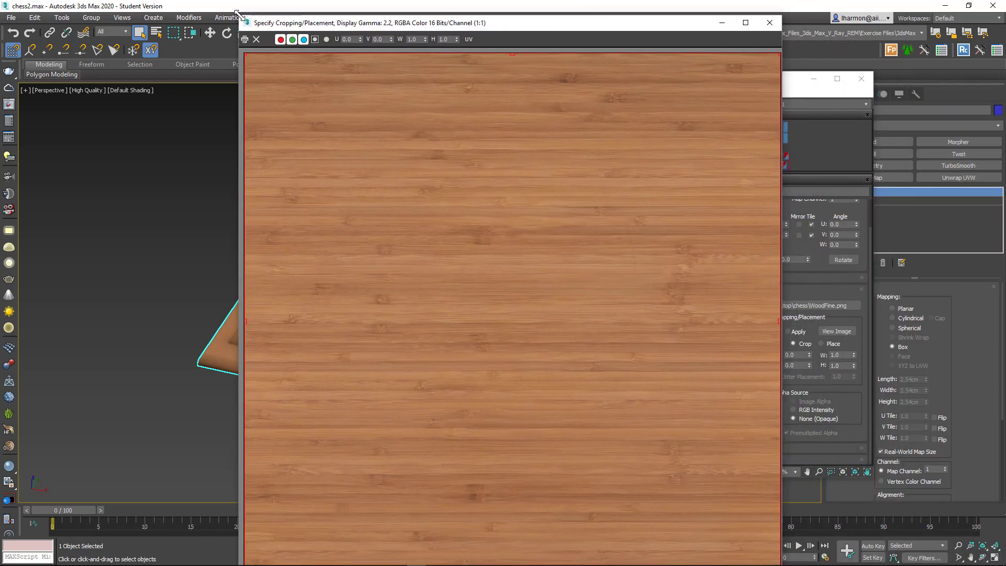
pyautogui.moveTo(239, 16); pyautogui.dragTo(328, 237)
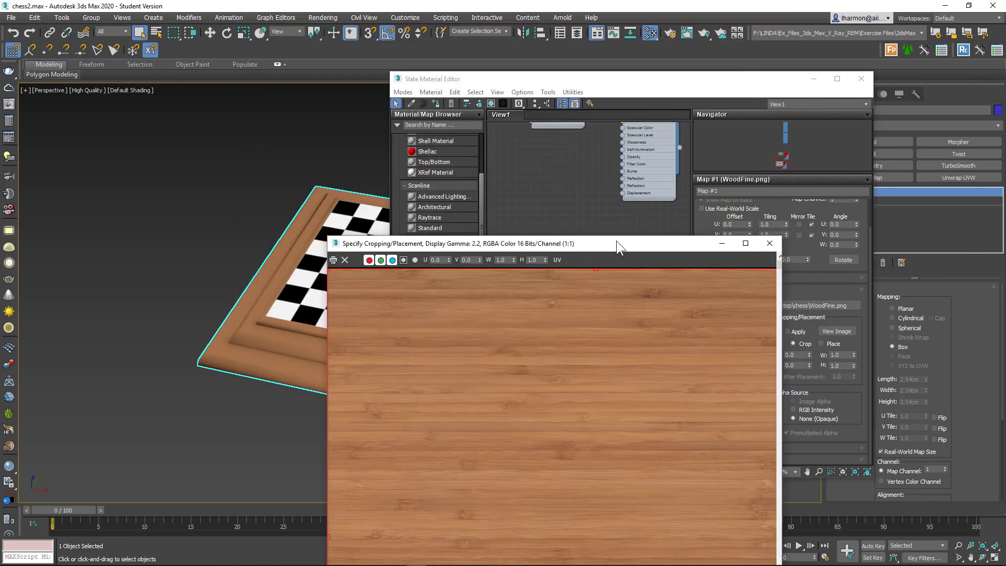
pyautogui.moveTo(617, 242); pyautogui.dragTo(510, 172)
pyautogui.click(637, 165)
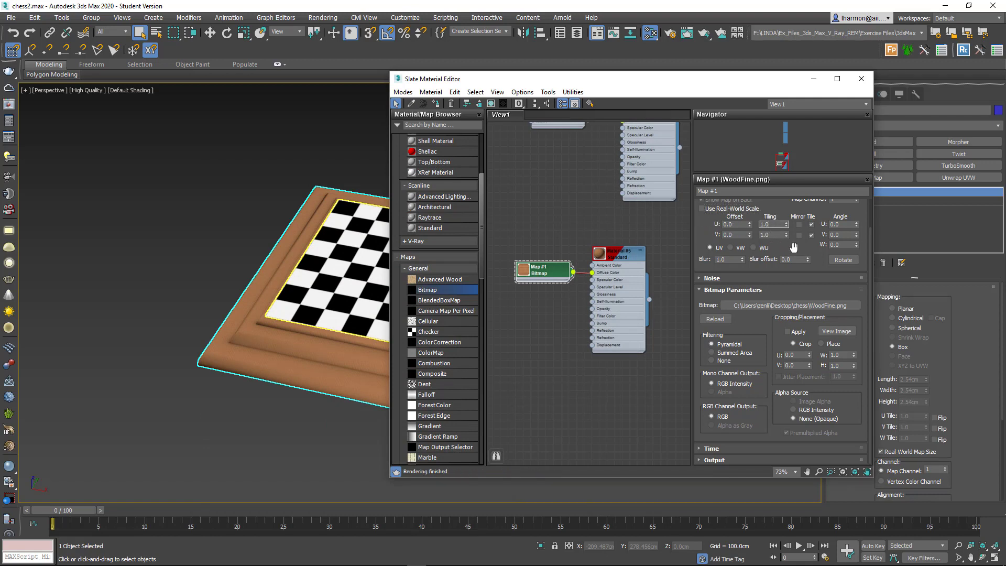
# Try Environ coordinates for the WoodFine.png bitmap, check the board from above, and return to Texture with Explicit Map Channel mapping
pyautogui.scroll(2, 792, 246)
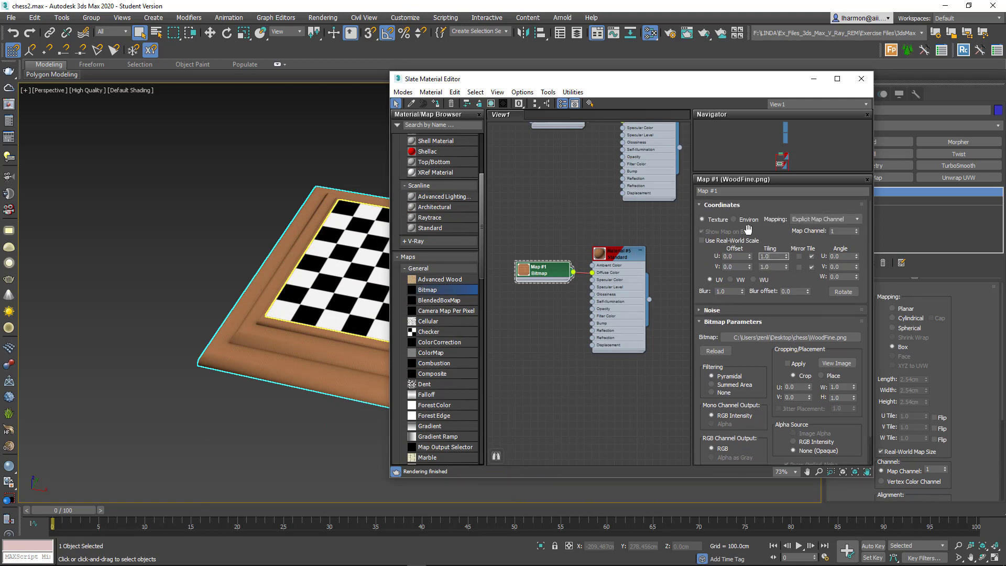
pyautogui.click(733, 219)
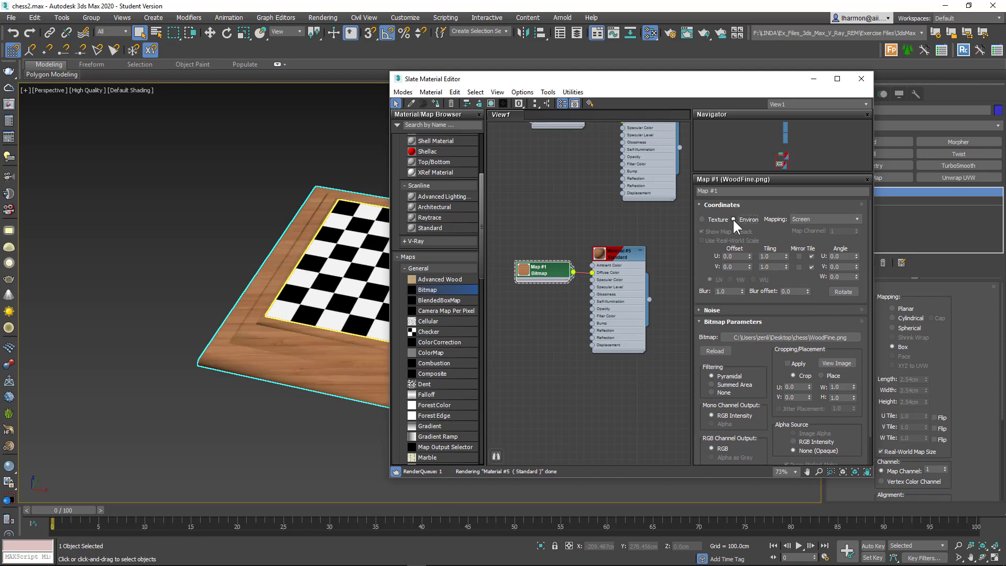
pyautogui.moveTo(285, 387); pyautogui.dragTo(216, 445, button='middle')
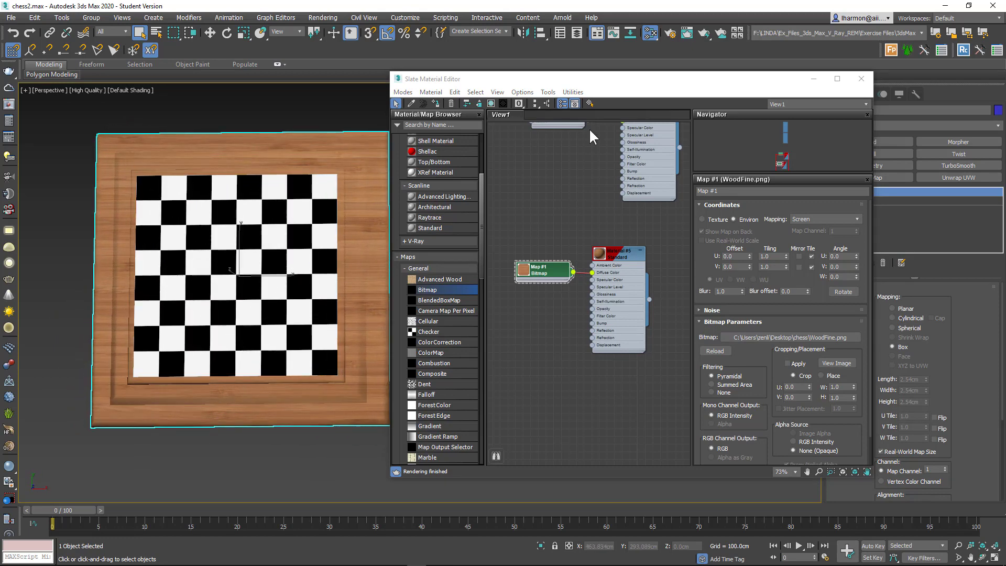
pyautogui.moveTo(562, 322); pyautogui.dragTo(592, 293, button='middle')
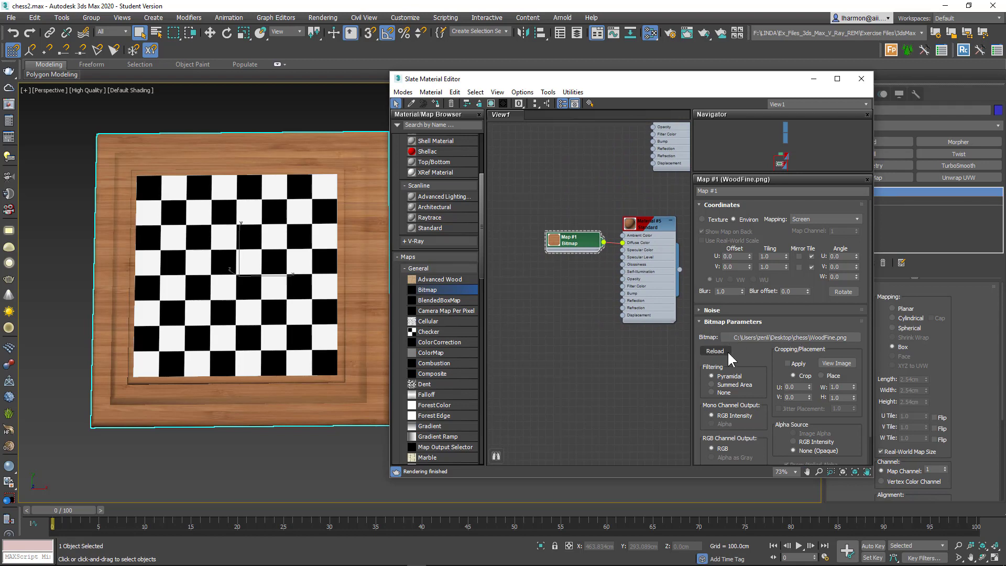
pyautogui.click(702, 219)
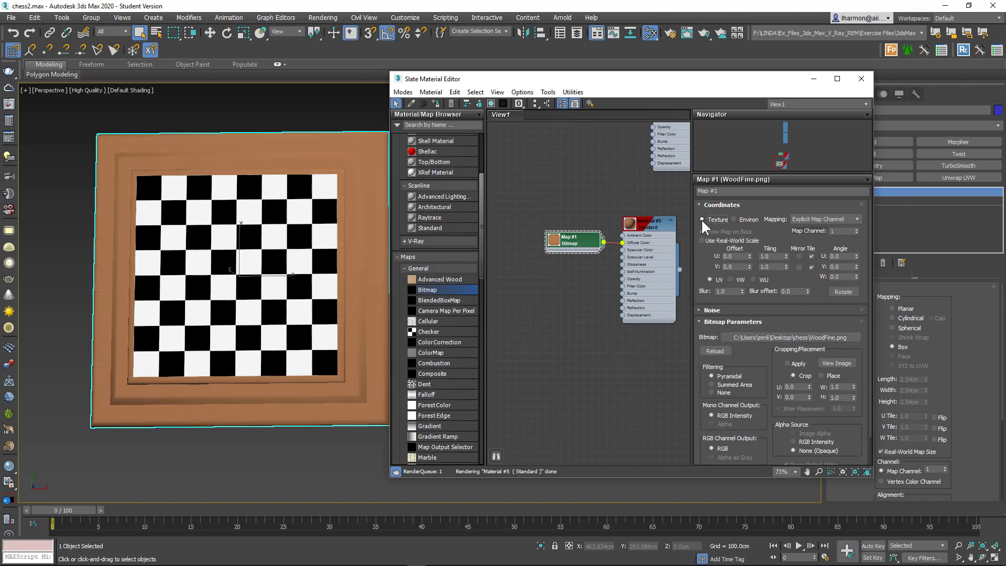
pyautogui.click(843, 219)
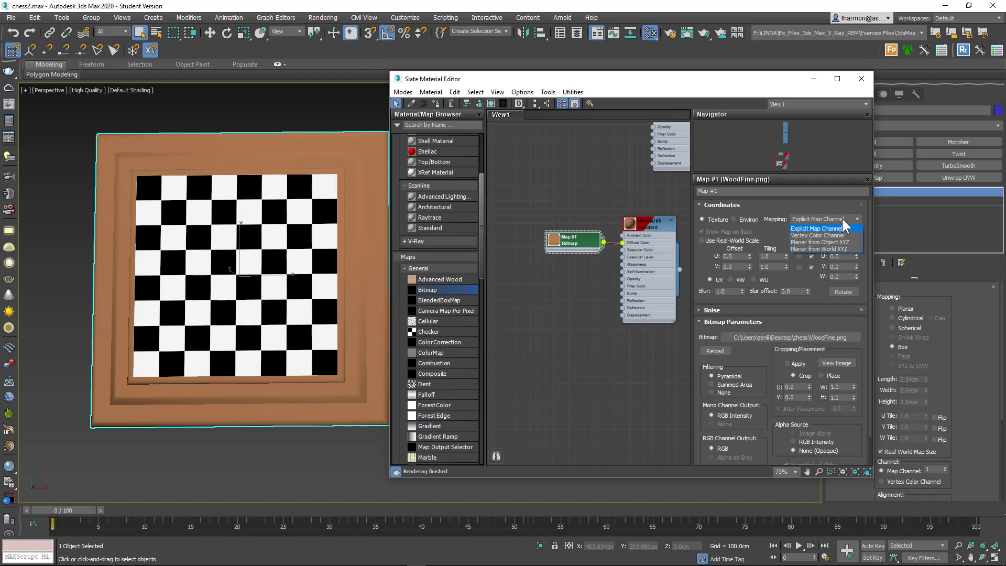
pyautogui.click(813, 204)
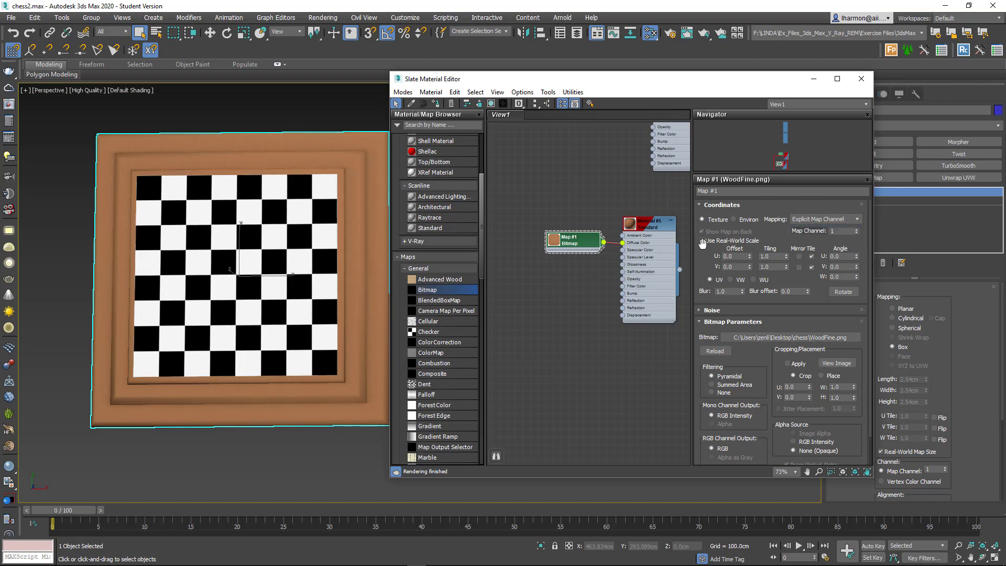
# Switch the bitmap's U and V tiling off and back on, and close the Slate Material Editor
pyautogui.click(812, 256)
pyautogui.click(811, 267)
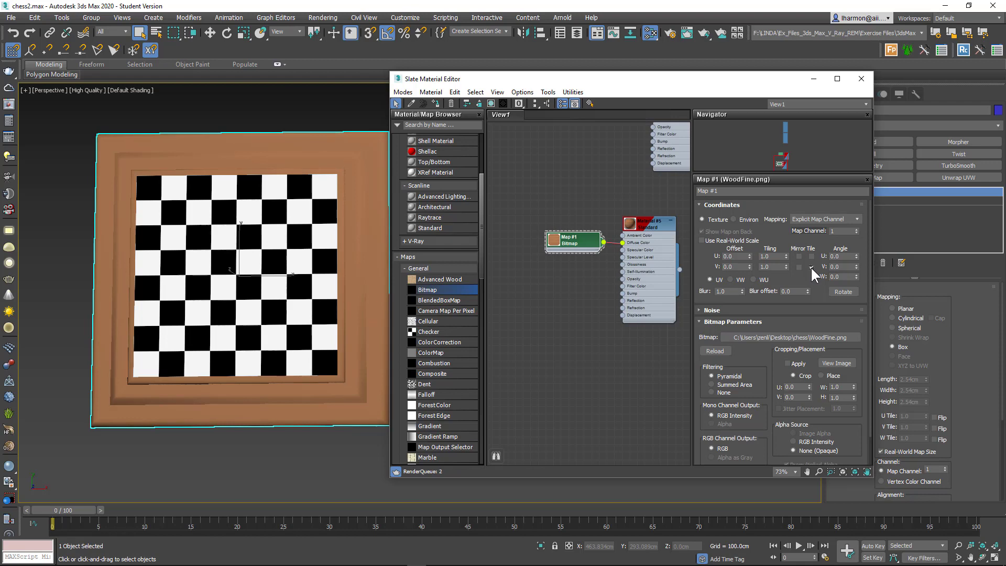
pyautogui.click(812, 257)
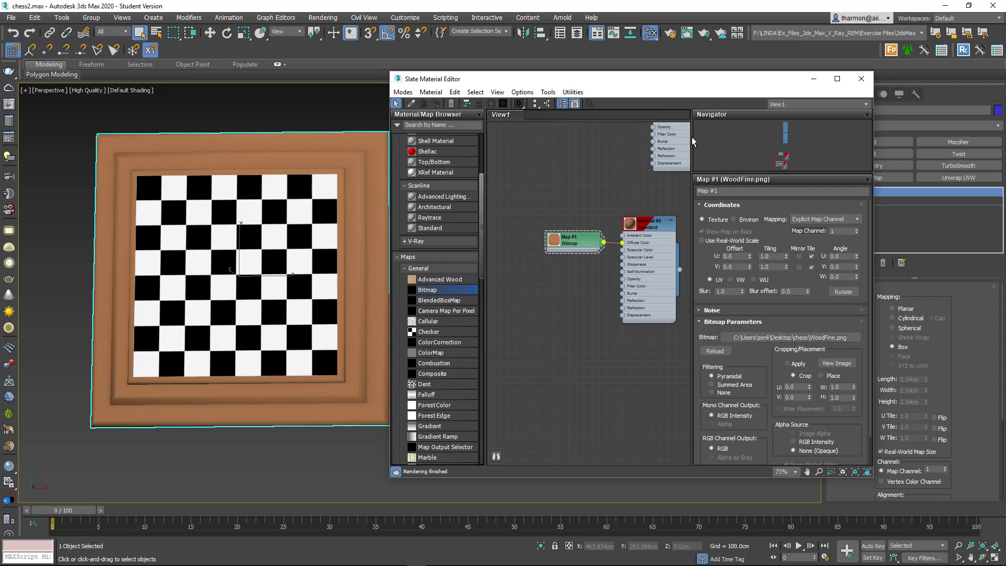
pyautogui.click(870, 79)
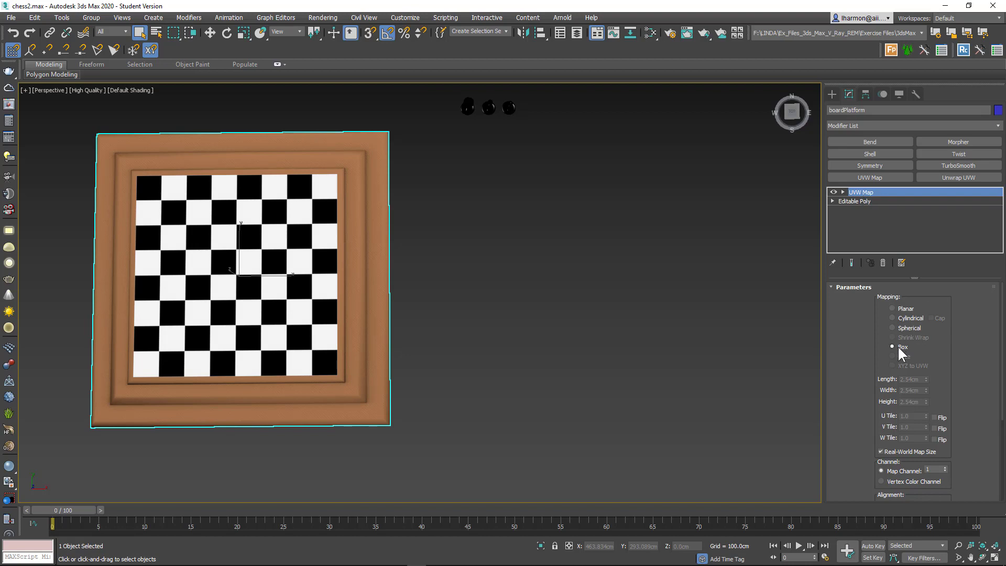
# Turn off Real-World Map Size in the platform's UVW Map modifier with Box mapping, and inspect the wood grain around the board
pyautogui.click(892, 309)
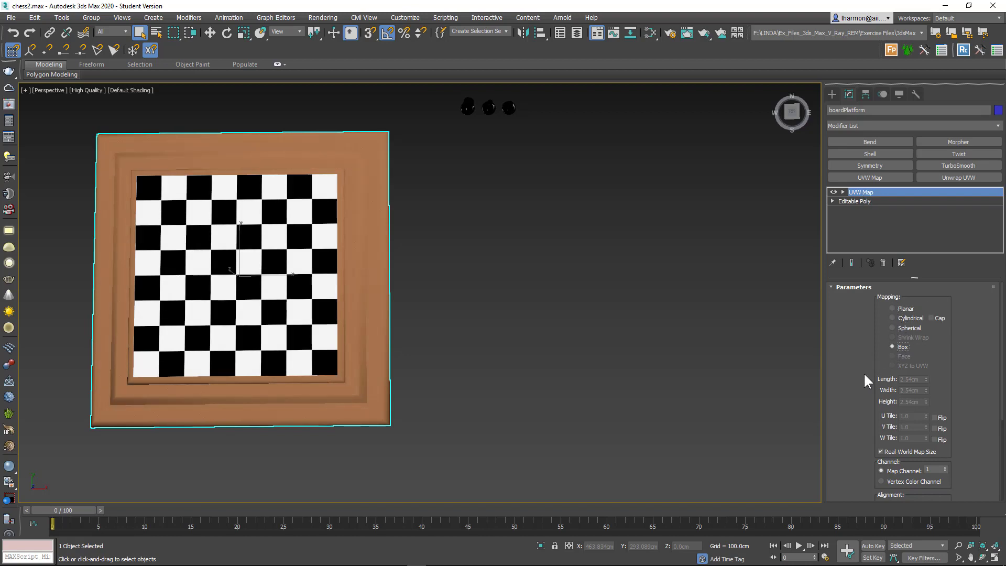
pyautogui.moveTo(851, 425); pyautogui.dragTo(847, 351)
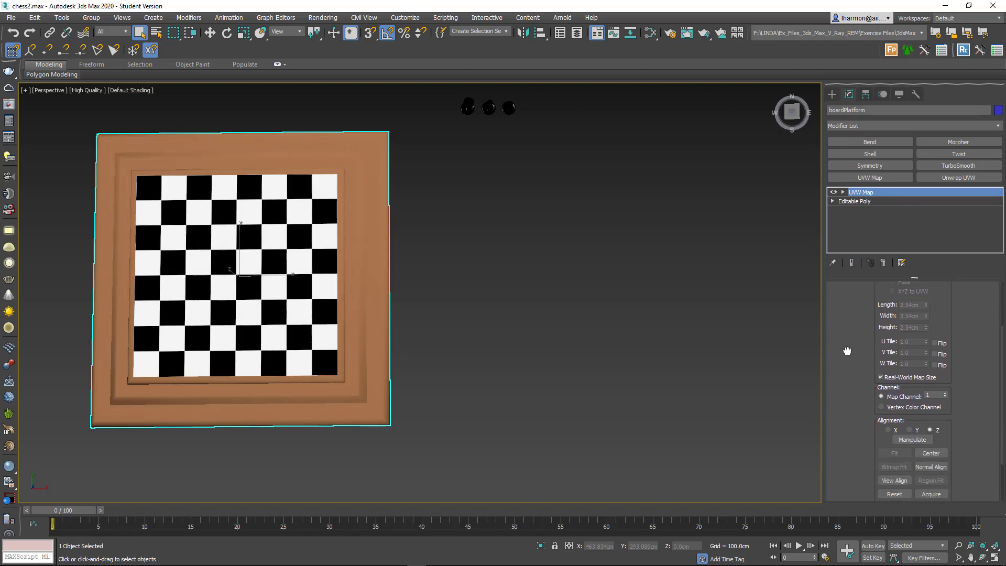
pyautogui.click(882, 377)
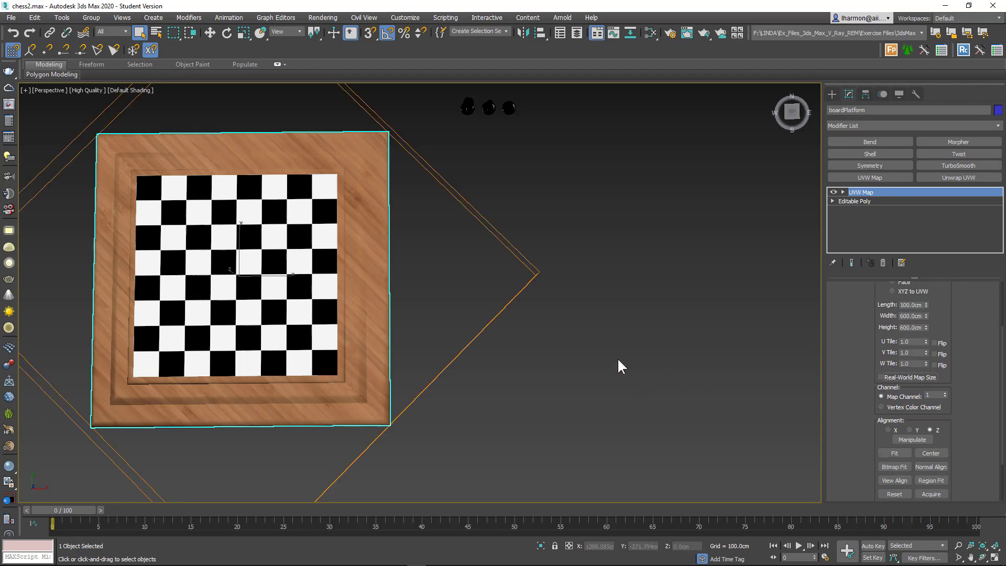
pyautogui.keyDown('alt'); pyautogui.moveTo(621, 365); pyautogui.dragTo(646, 303, button='middle'); pyautogui.keyUp('alt')
pyautogui.moveTo(537, 297); pyautogui.dragTo(598, 314, button='middle')
pyautogui.scroll(-5, 598, 313)
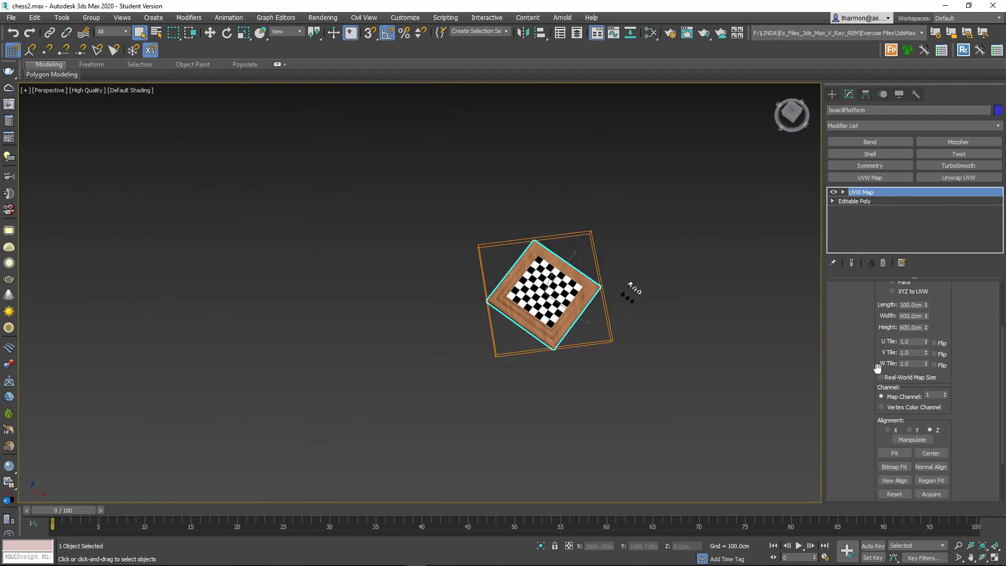
pyautogui.moveTo(665, 284); pyautogui.dragTo(782, 290, button='middle')
pyautogui.scroll(5, 619, 304)
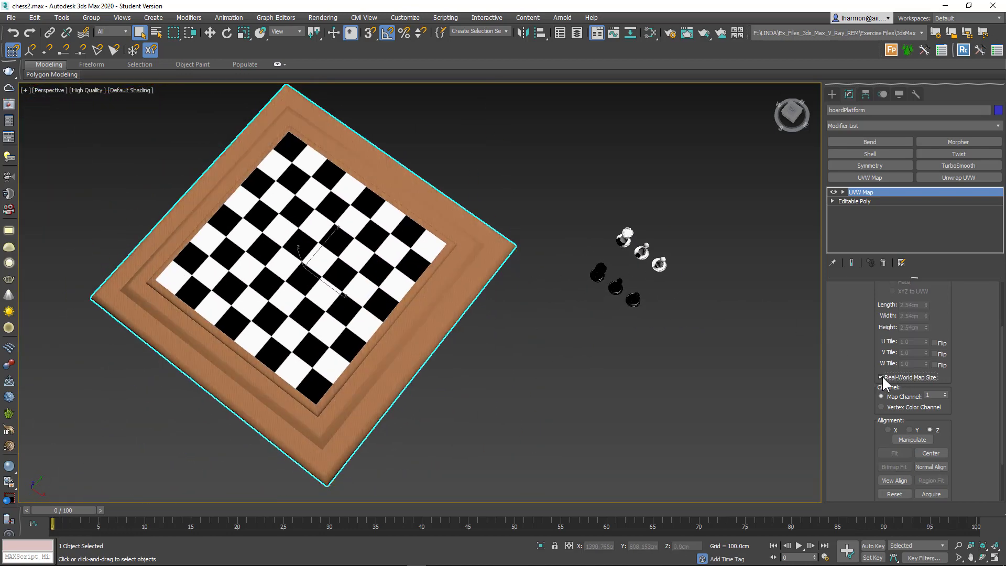
pyautogui.keyDown('alt'); pyautogui.moveTo(445, 356); pyautogui.dragTo(667, 201, button='middle'); pyautogui.keyUp('alt')
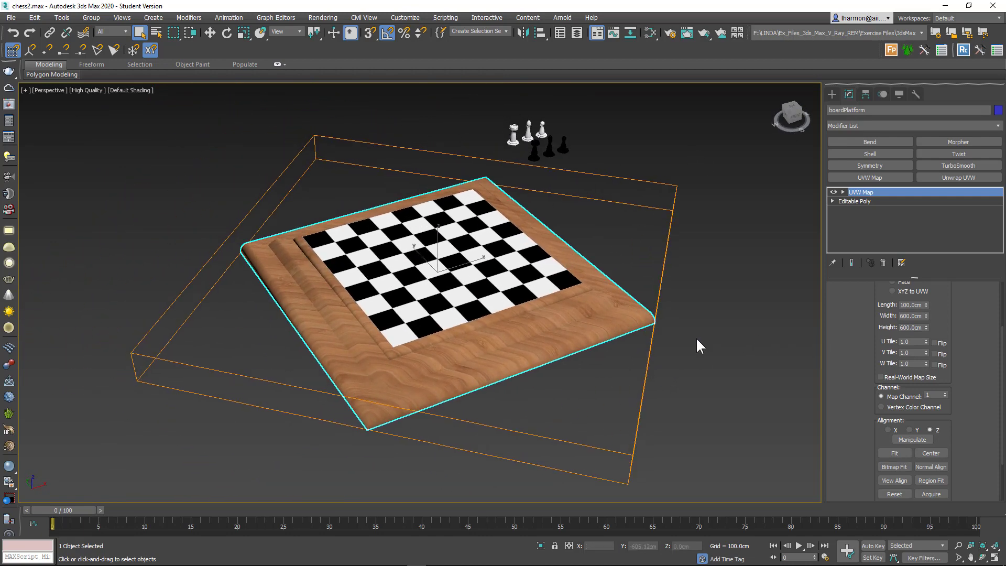
pyautogui.keyDown('alt'); pyautogui.moveTo(711, 317); pyautogui.dragTo(694, 289, button='middle'); pyautogui.keyUp('alt')
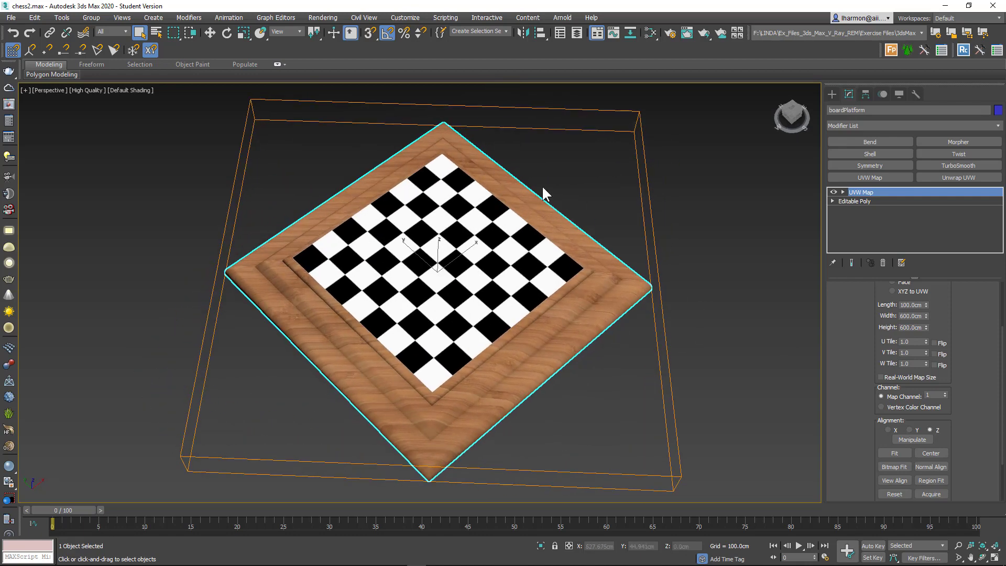
# Try the X and Y alignments of the UVW Map modifier, return to Z, and toggle Manipulate on and off
pyautogui.click(888, 430)
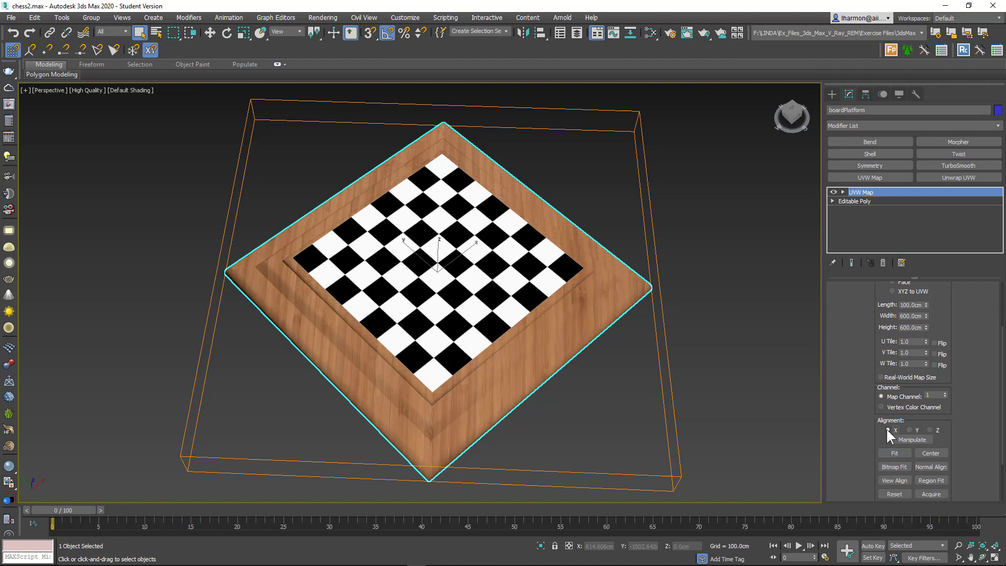
pyautogui.click(910, 429)
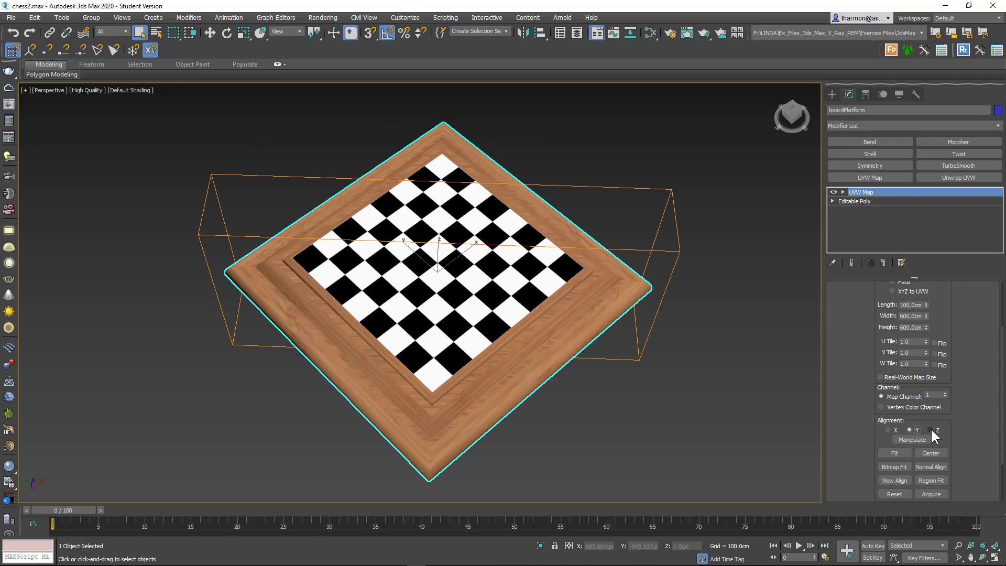
pyautogui.click(931, 430)
pyautogui.keyDown('alt'); pyautogui.moveTo(768, 408); pyautogui.dragTo(622, 342, button='middle'); pyautogui.keyUp('alt')
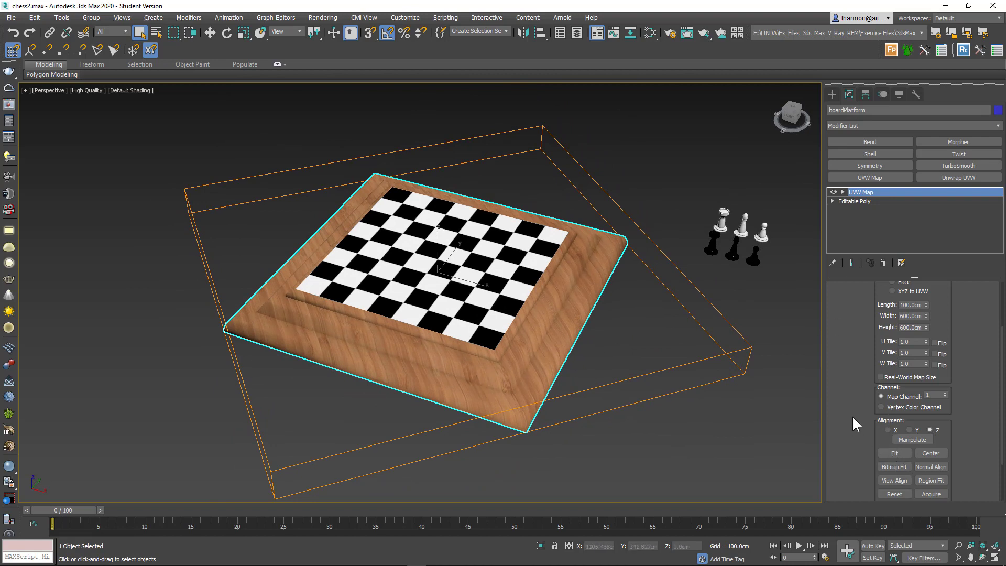
pyautogui.click(911, 439)
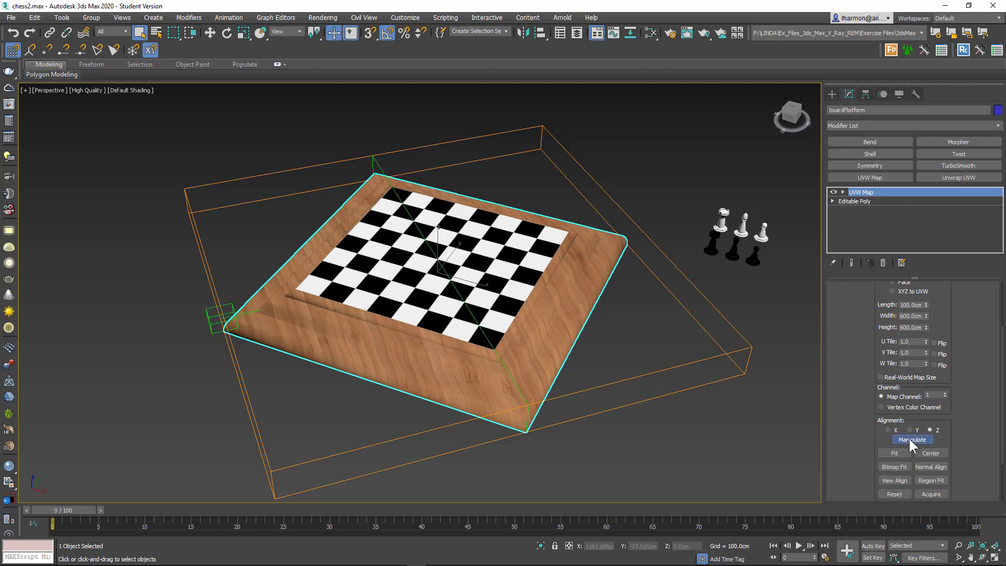
pyautogui.click(911, 438)
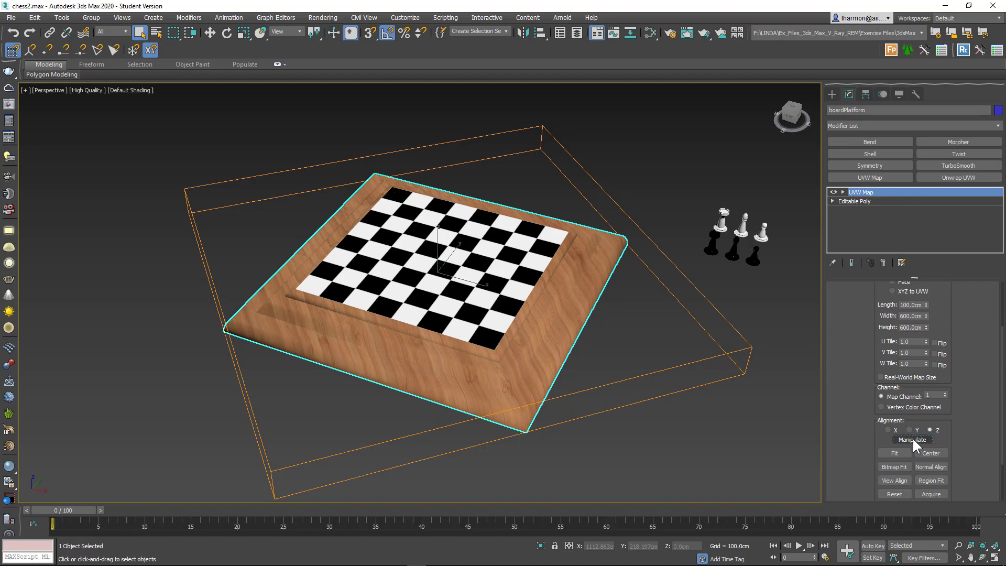
# Reselect the board platform and delete its UVW Map modifier, leaving only the Editable Poly
pyautogui.click(843, 192)
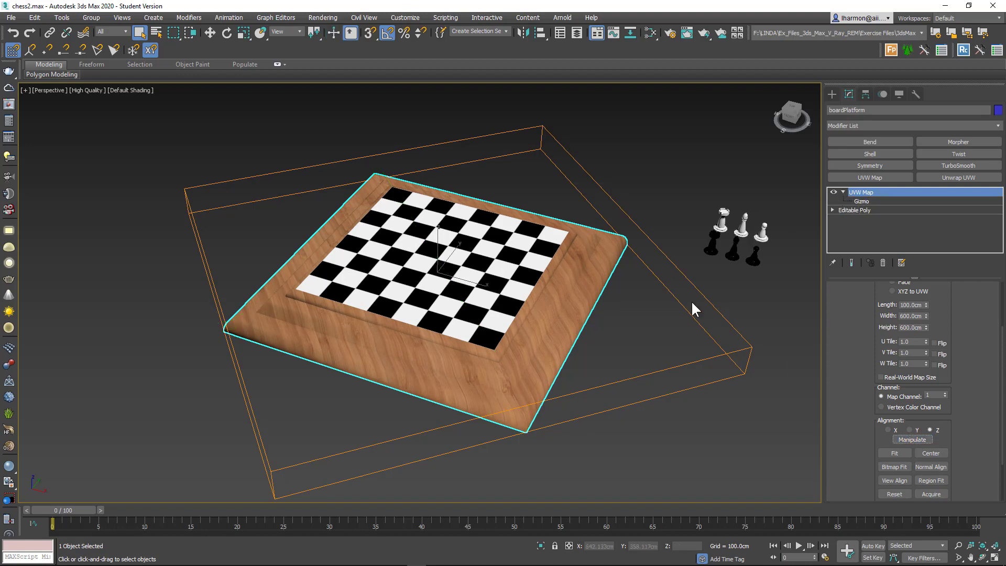
pyautogui.click(760, 307)
pyautogui.click(558, 319)
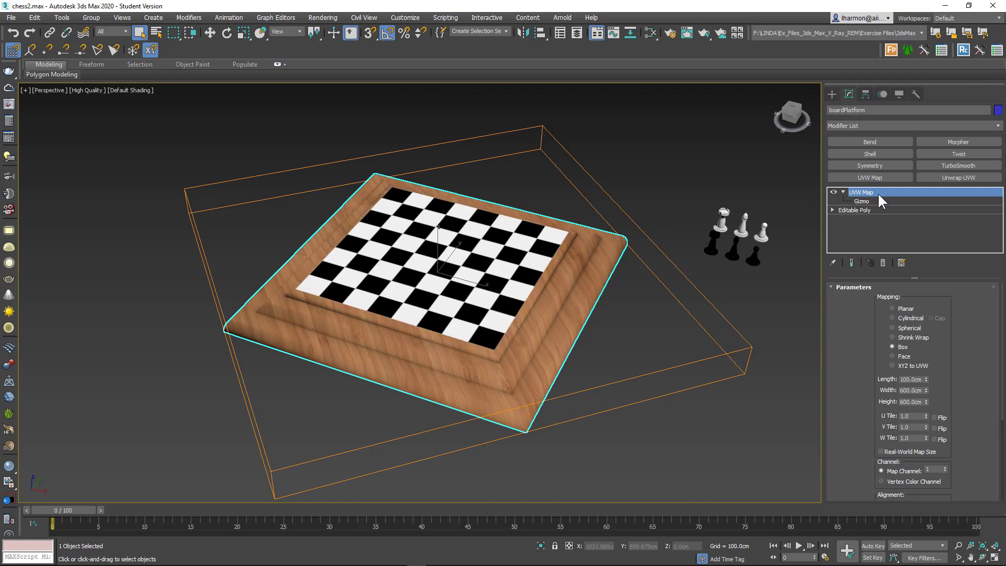
pyautogui.click(884, 263)
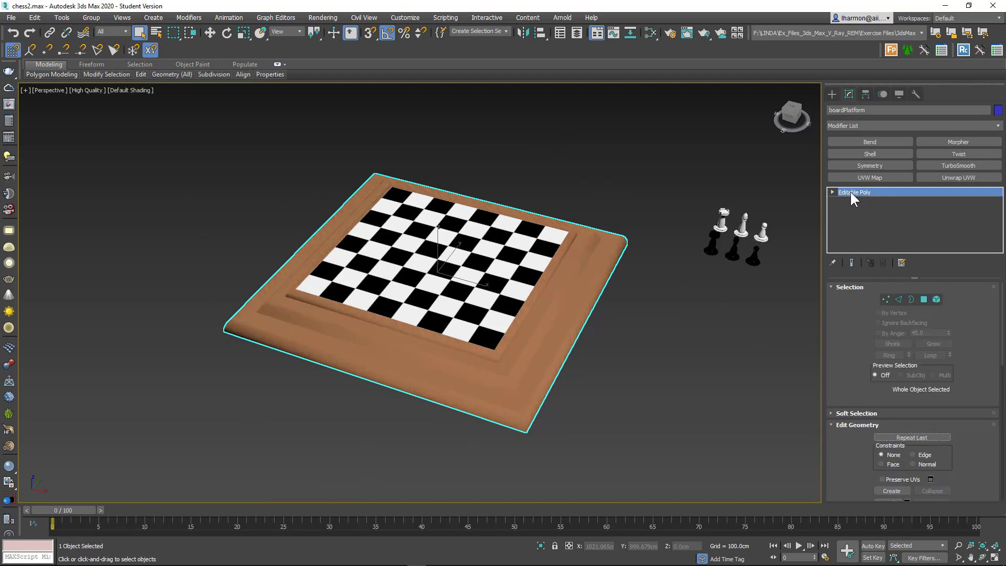
# Apply Reset XForm to the selected board platform and collapse its whole modifier stack
pyautogui.click(914, 93)
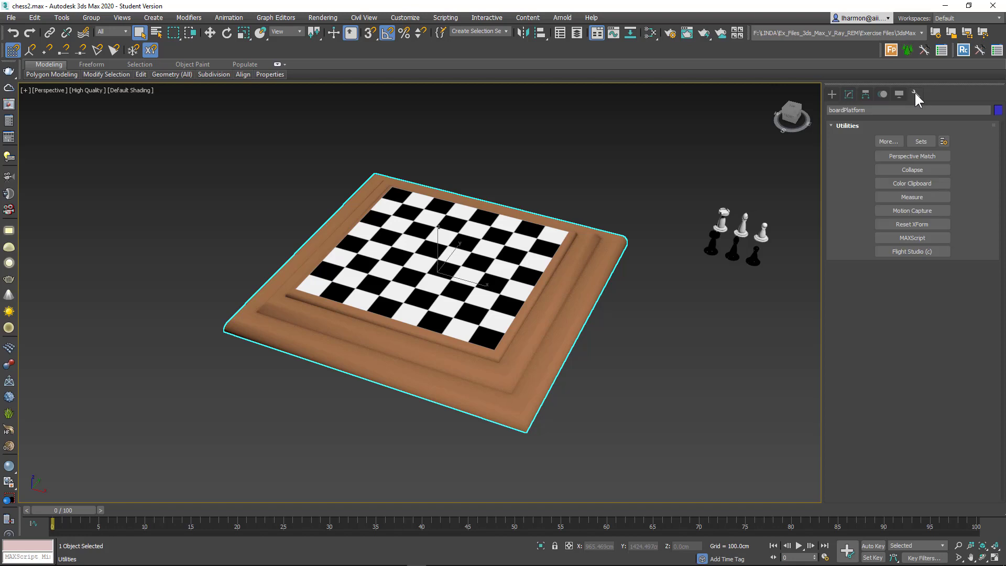
pyautogui.click(909, 228)
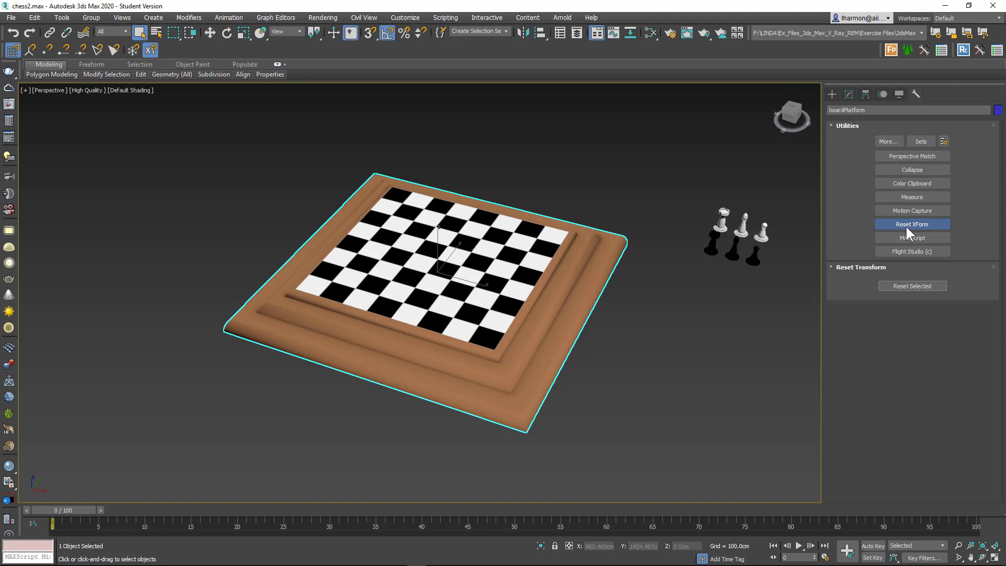
pyautogui.click(907, 286)
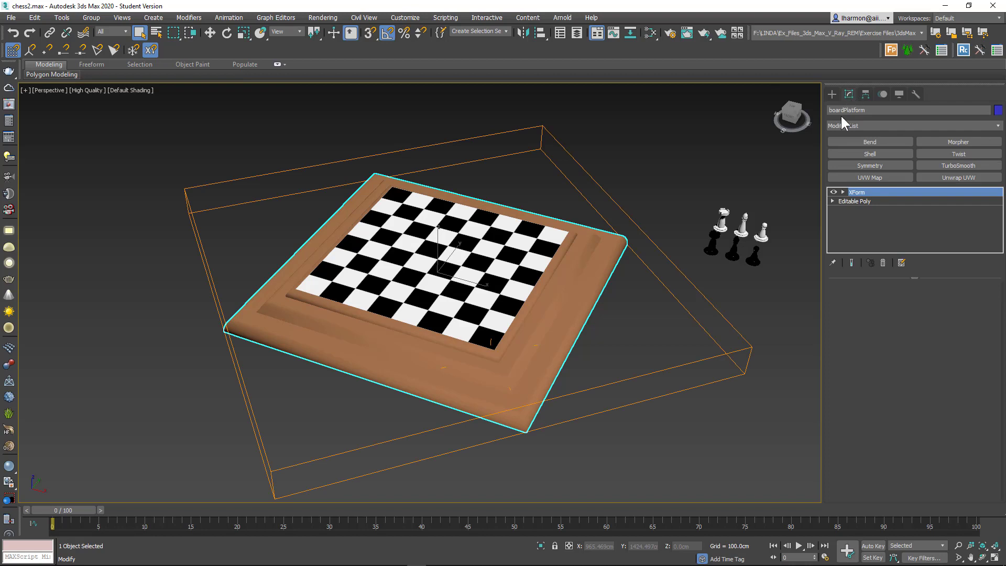
pyautogui.rightClick(862, 192)
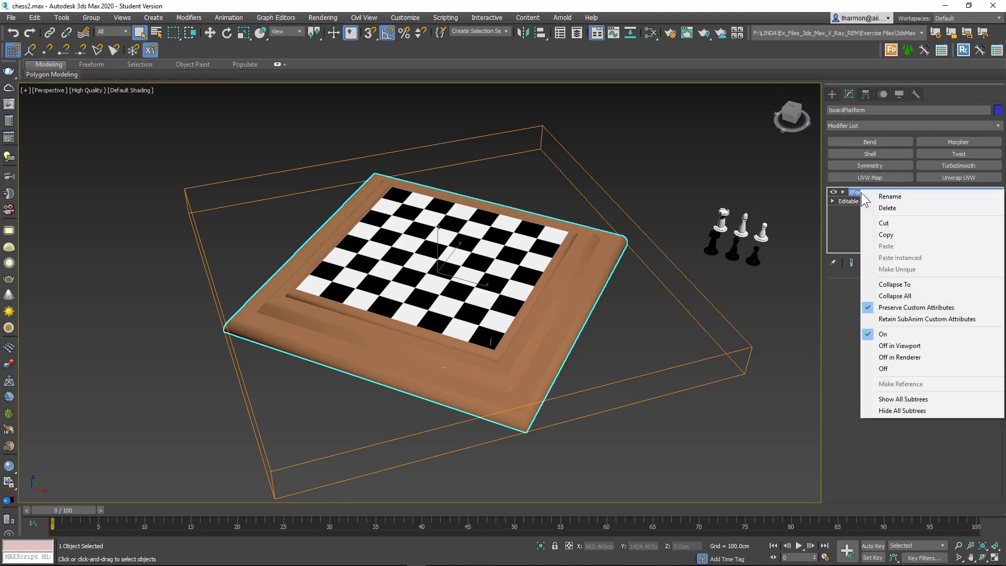
pyautogui.click(904, 295)
pyautogui.click(553, 320)
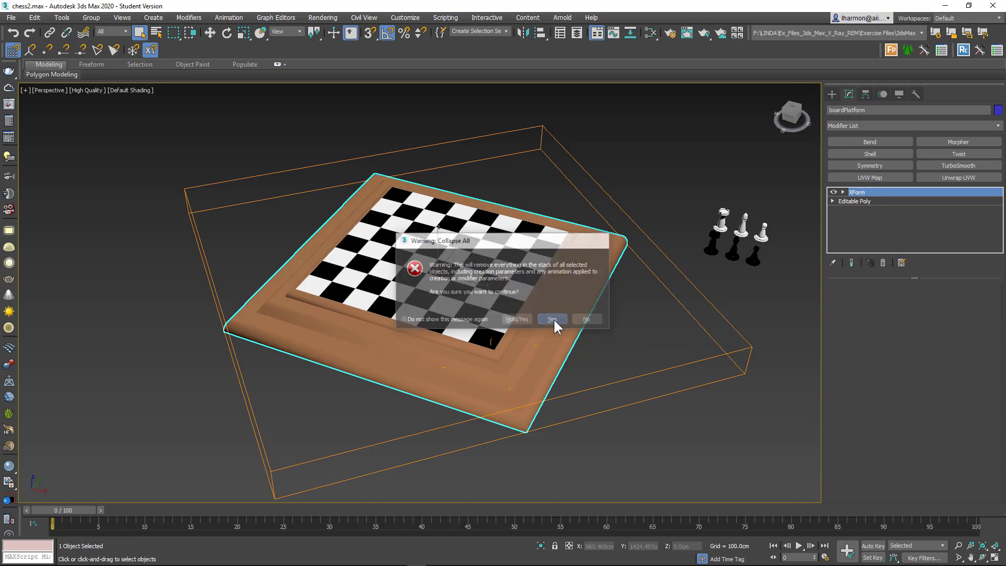
# Add a new UVW Map modifier to the collapsed board platform
pyautogui.click(871, 177)
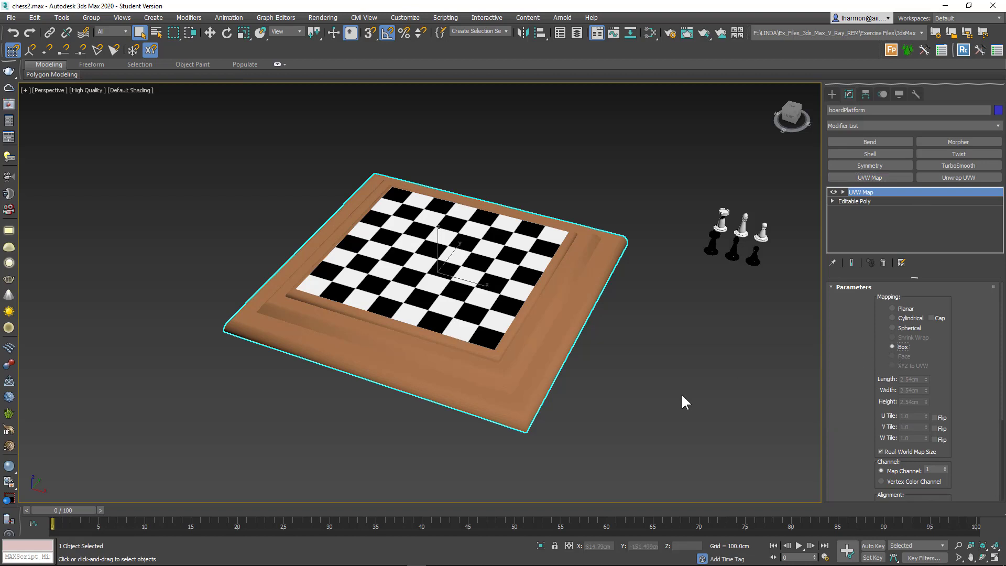
pyautogui.moveTo(681, 393); pyautogui.dragTo(649, 372, button='middle')
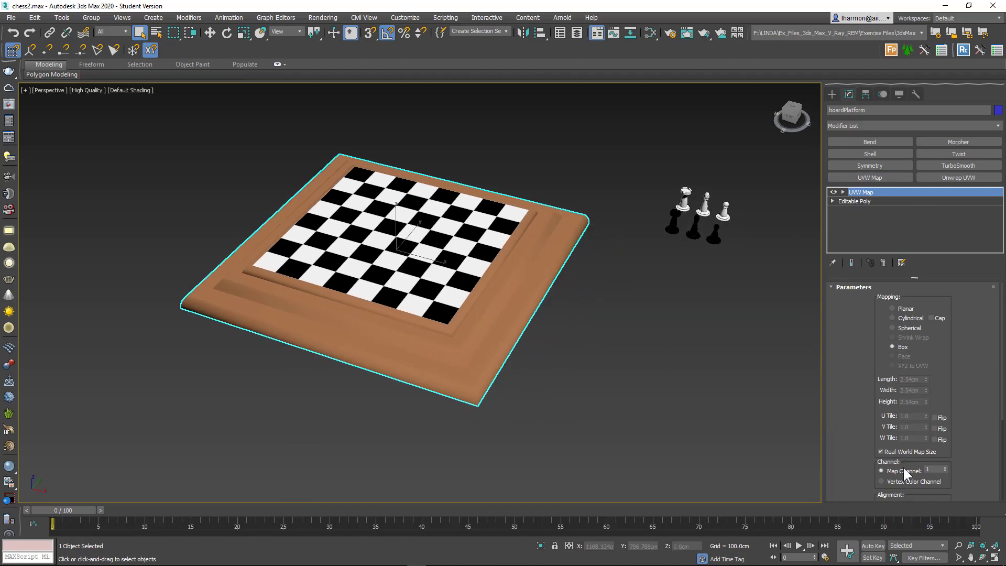
# Turn off Real-World Map Size for the platform's box UVW mapping and inspect the wood grain from several angles
pyautogui.scroll(-1, 902, 475)
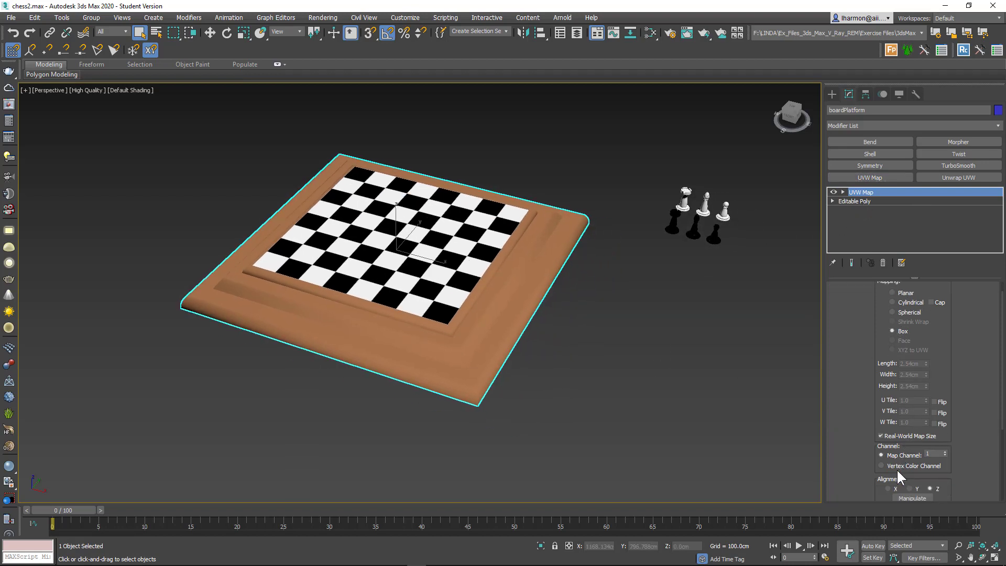
pyautogui.click(881, 435)
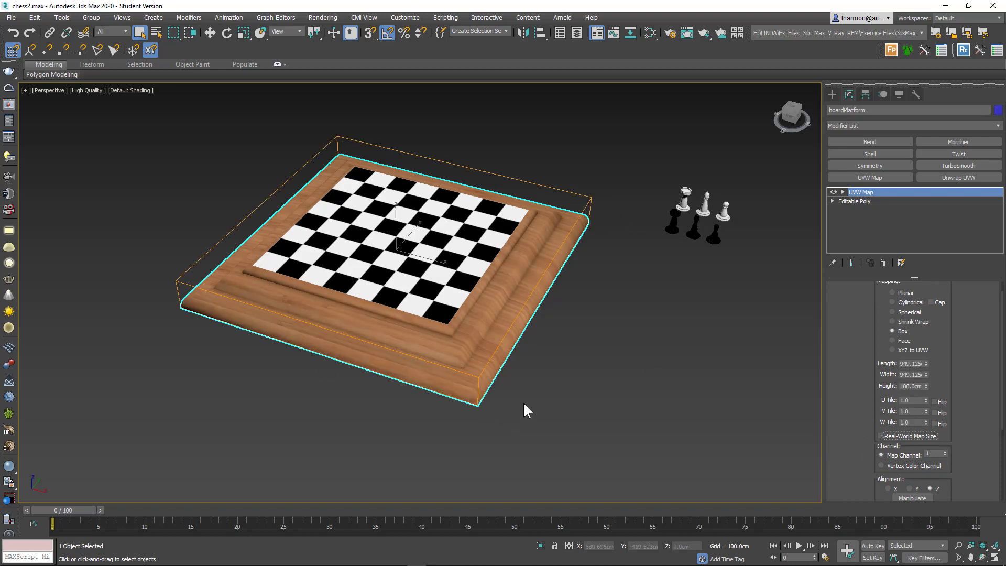
pyautogui.keyDown('alt'); pyautogui.moveTo(542, 370); pyautogui.dragTo(647, 345, button='middle'); pyautogui.keyUp('alt')
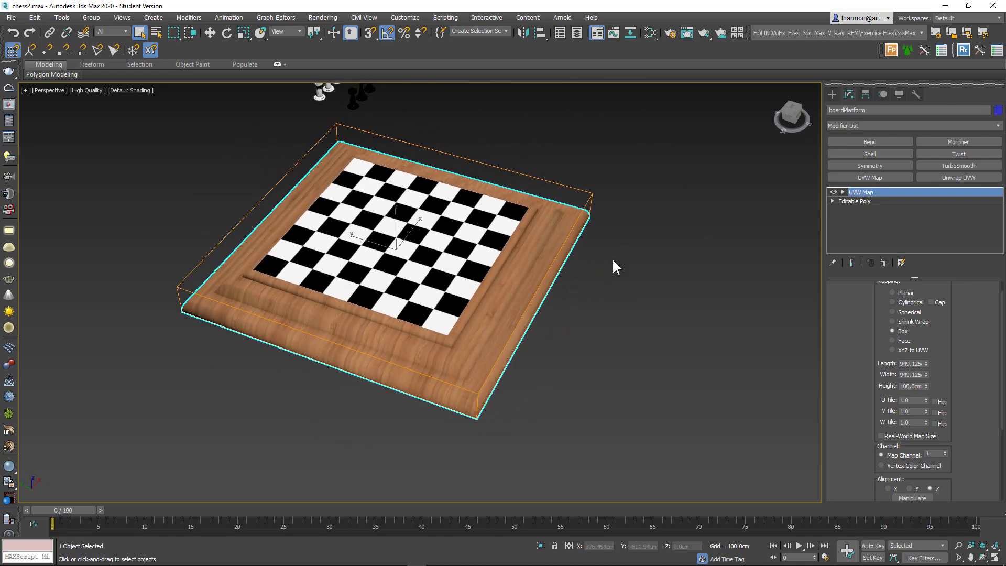
pyautogui.keyDown('alt'); pyautogui.moveTo(586, 322); pyautogui.dragTo(577, 381, button='middle'); pyautogui.keyUp('alt')
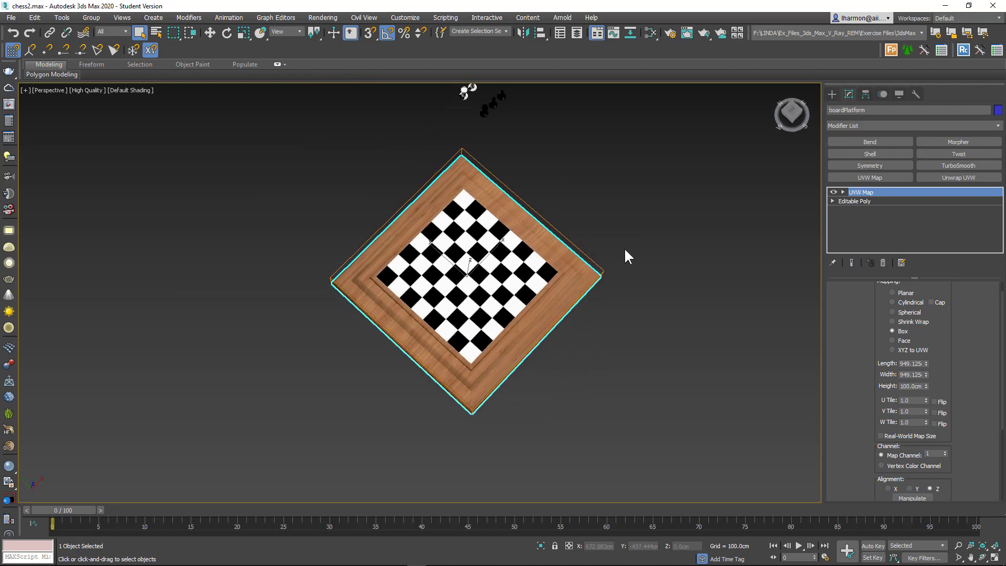
pyautogui.keyDown('alt'); pyautogui.moveTo(624, 250); pyautogui.dragTo(585, 282, button='middle'); pyautogui.keyUp('alt')
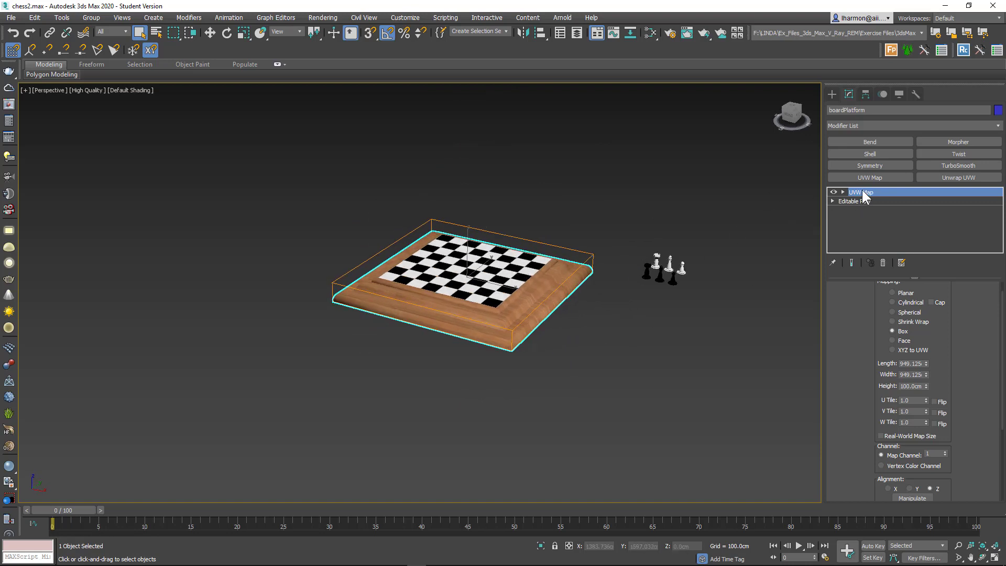
# Collapse the board platform's entire modifier stack to an Editable Poly
pyautogui.rightClick(864, 192)
pyautogui.click(896, 295)
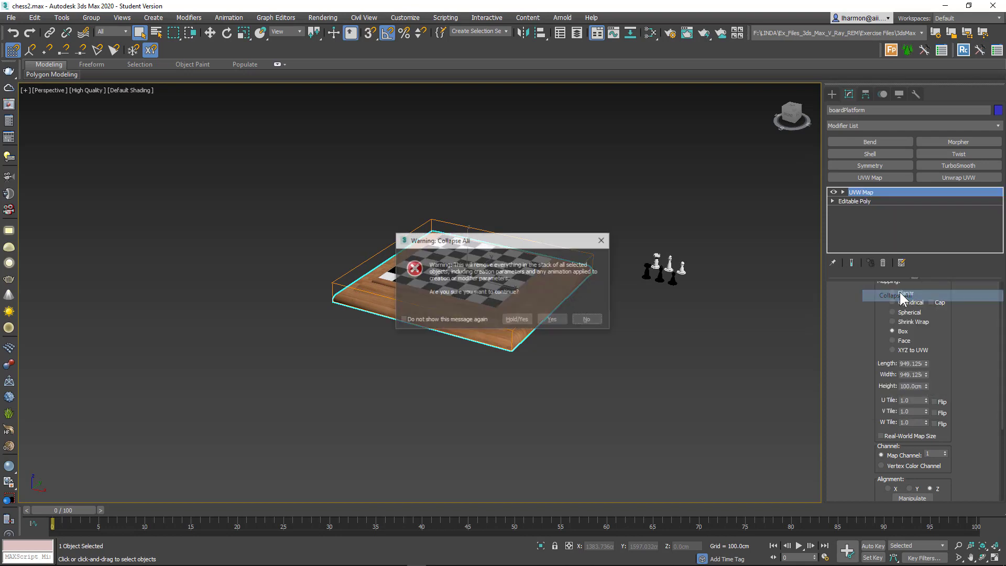
pyautogui.click(548, 319)
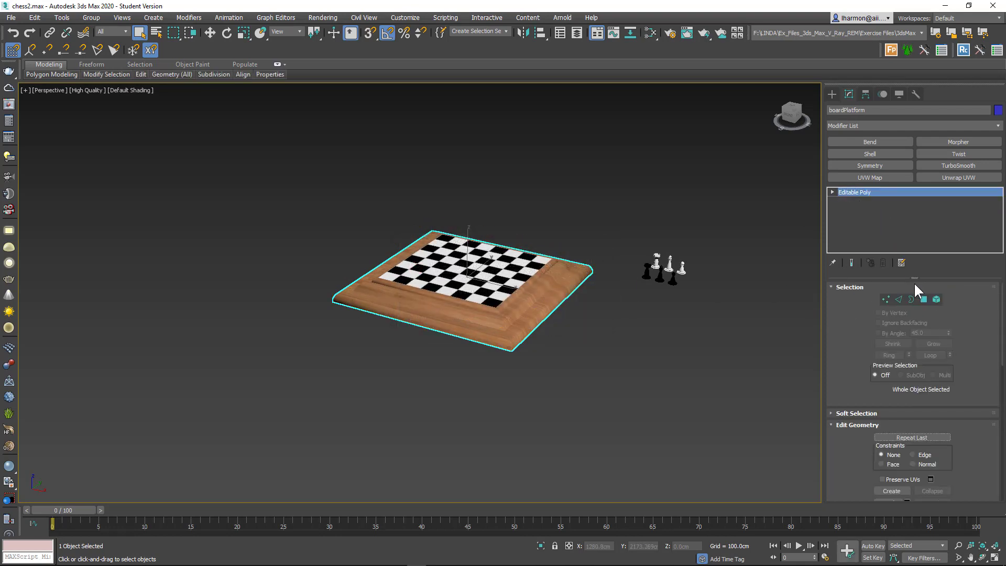
# Select all six chess pieces and, in the front view, move them over the board and lower them onto its top surface
pyautogui.moveTo(704, 296); pyautogui.dragTo(703, 297)
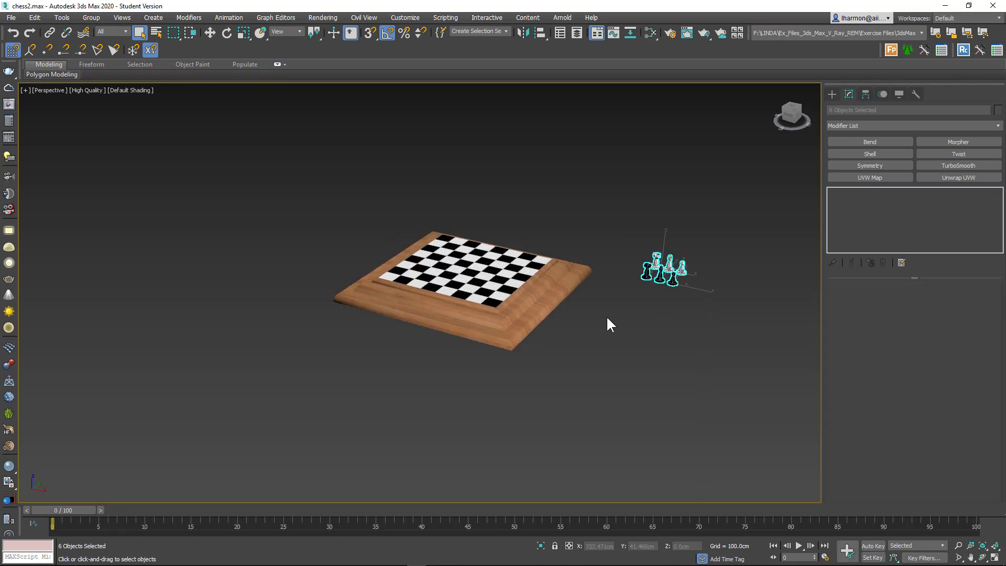
pyautogui.press('f')
pyautogui.scroll(-4, 652, 245)
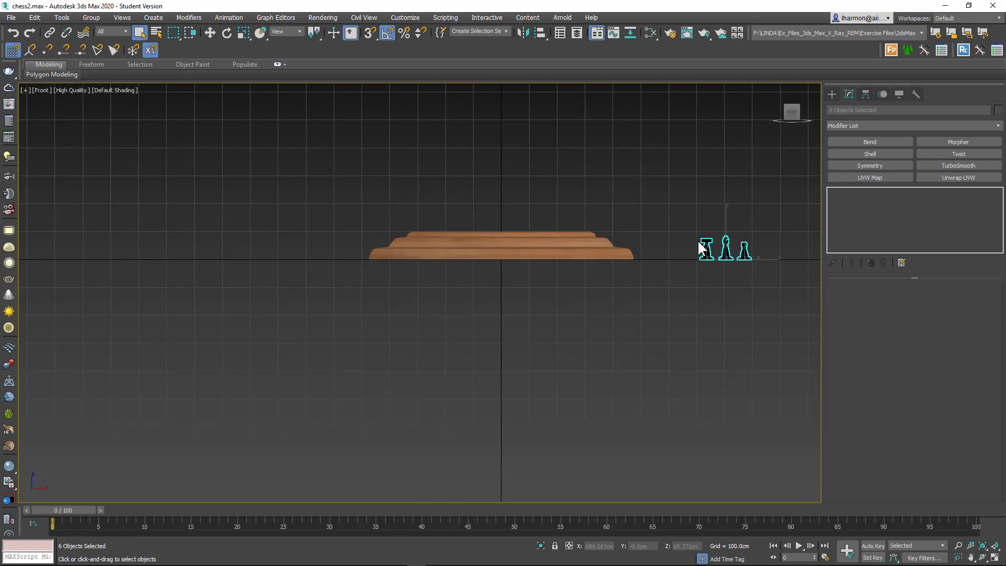
pyautogui.press('w')
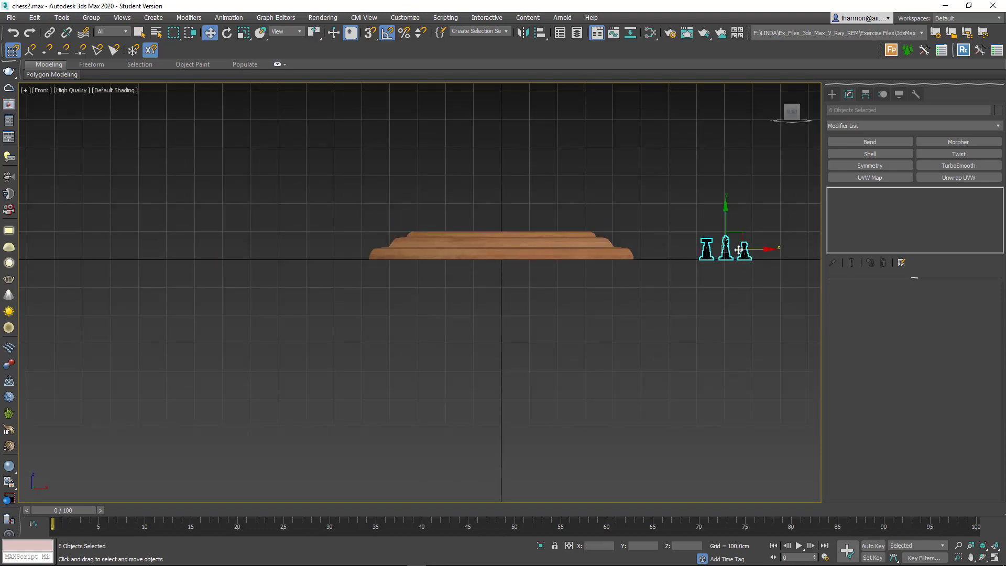
pyautogui.moveTo(740, 231); pyautogui.dragTo(511, 195)
pyautogui.scroll(6, 487, 231)
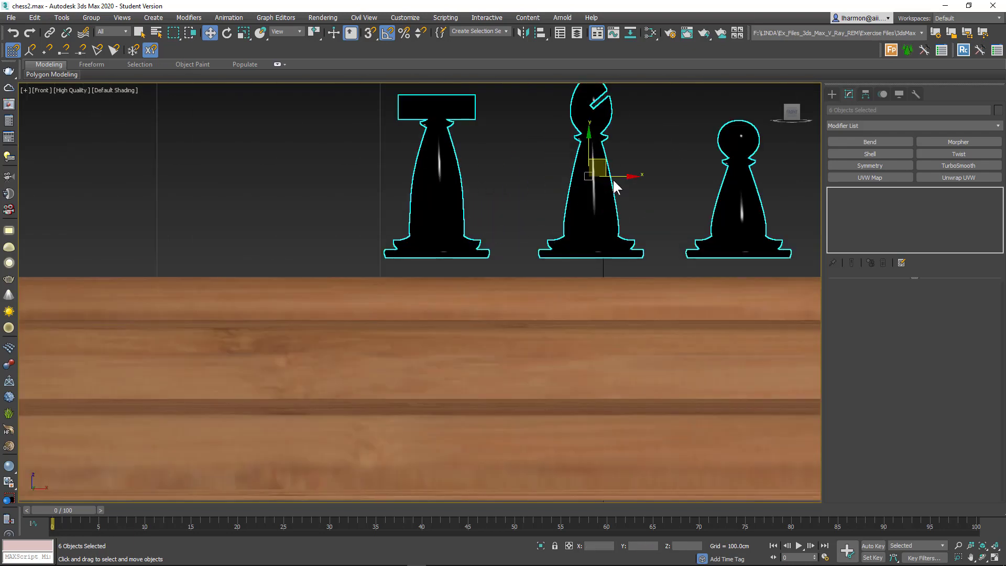
pyautogui.moveTo(587, 146); pyautogui.dragTo(587, 163)
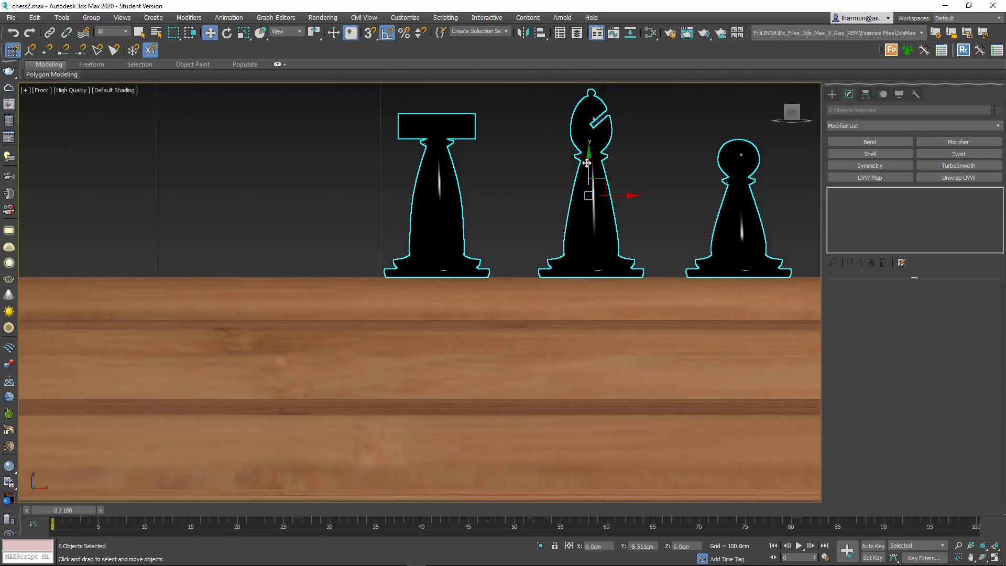
pyautogui.keyDown('alt'); pyautogui.moveTo(636, 193); pyautogui.dragTo(640, 219, button='middle'); pyautogui.keyUp('alt')
pyautogui.scroll(-10, 640, 219)
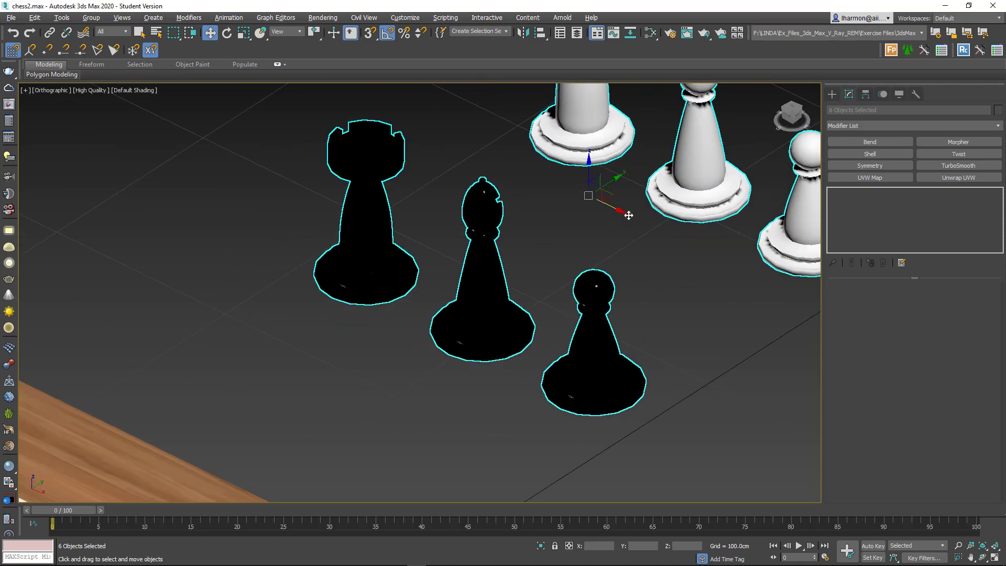
# In the top view, move the six selected chess pieces down along Y onto the checkered area
pyautogui.press('t')
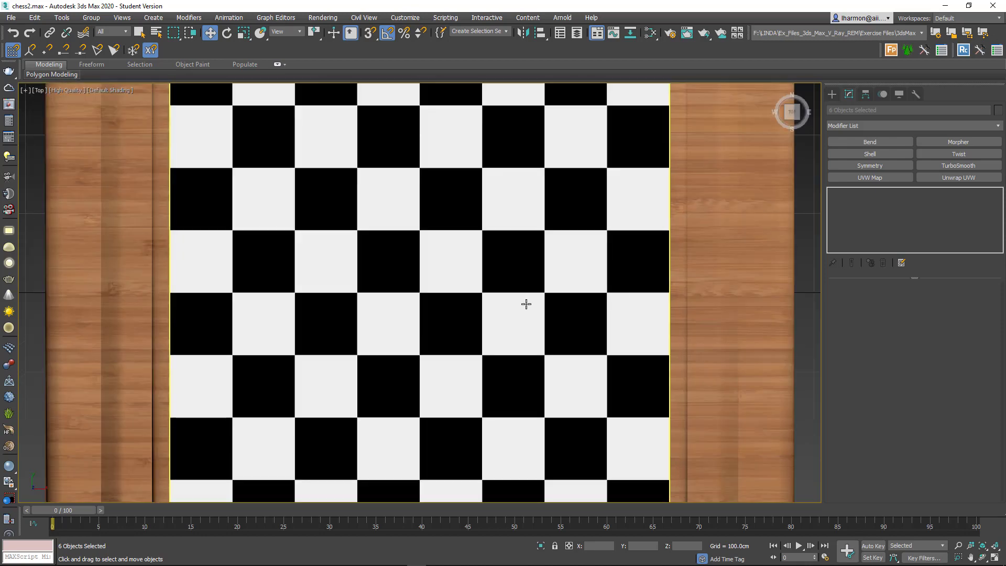
pyautogui.scroll(-8, 525, 303)
pyautogui.moveTo(497, 135); pyautogui.dragTo(496, 267)
pyautogui.scroll(10, 503, 287)
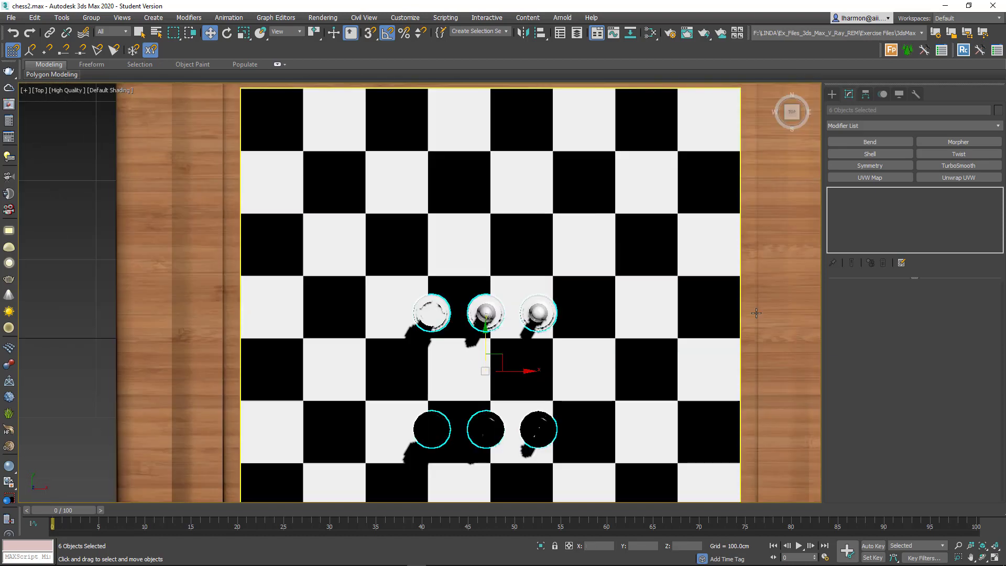
pyautogui.moveTo(441, 281); pyautogui.dragTo(357, 200, button='middle')
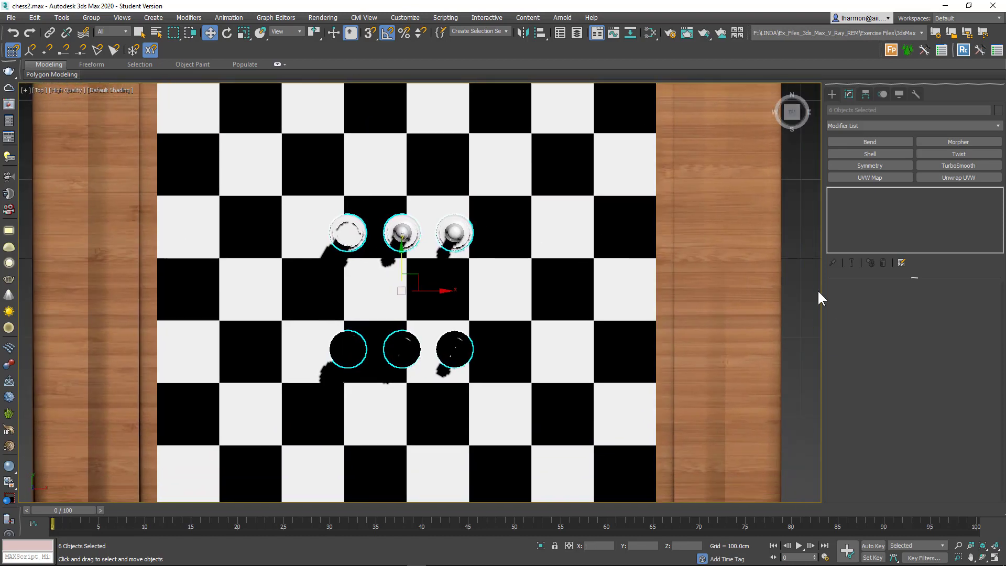
# Place the white pawn, bishop and rook on separate black squares: sixth column fourth row, third column third row, second column second row
pyautogui.click(796, 292)
pyautogui.click(468, 237)
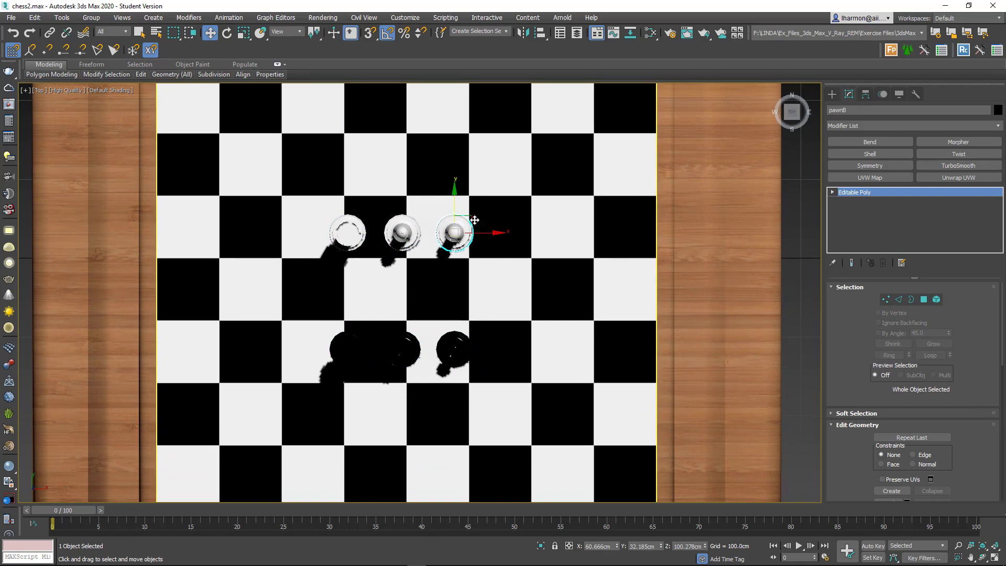
pyautogui.moveTo(468, 237); pyautogui.dragTo(512, 210)
pyautogui.click(409, 225)
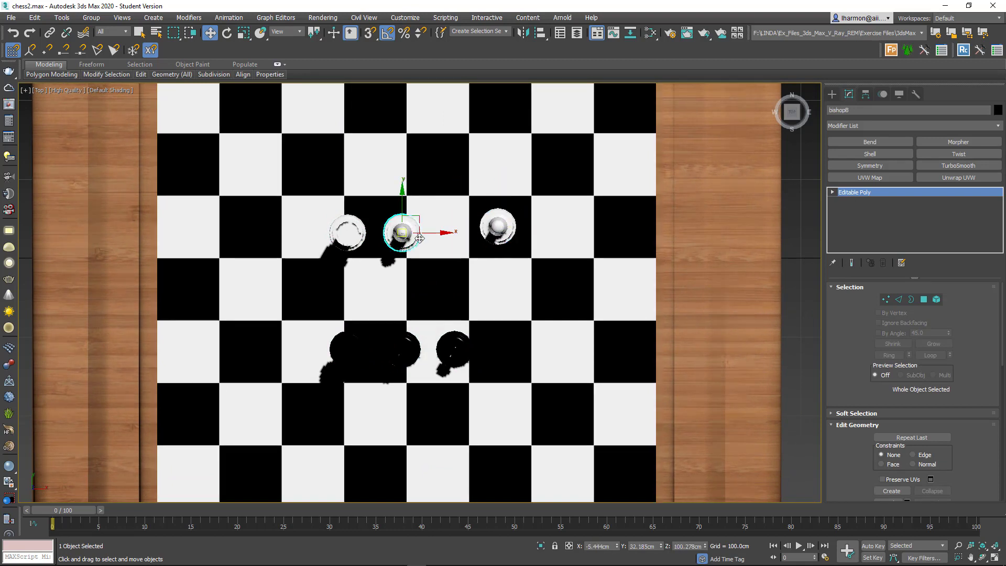
pyautogui.moveTo(421, 210); pyautogui.dragTo(331, 141)
pyautogui.click(355, 241)
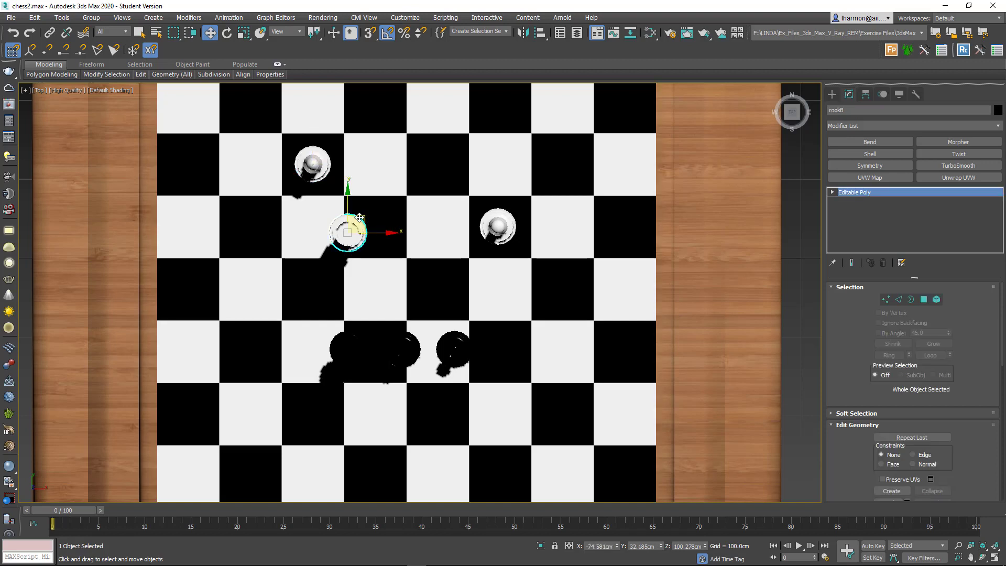
pyautogui.moveTo(355, 241); pyautogui.dragTo(262, 91)
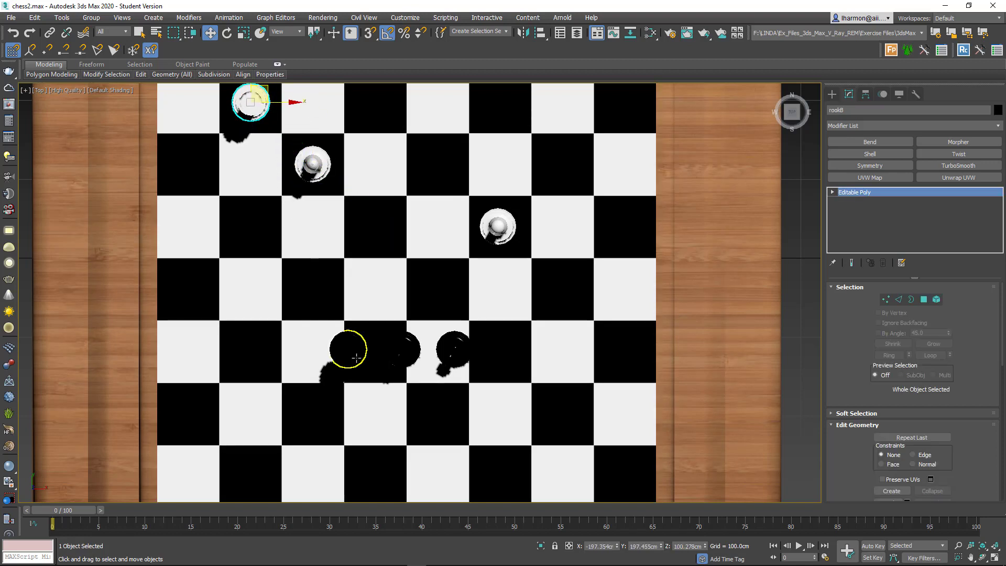
# Place the black bishop and pawn on the fifth row's third and fifth columns, and the black rook on the seventh row's third column
pyautogui.click(408, 344)
pyautogui.moveTo(413, 339); pyautogui.dragTo(323, 280)
pyautogui.click(460, 350)
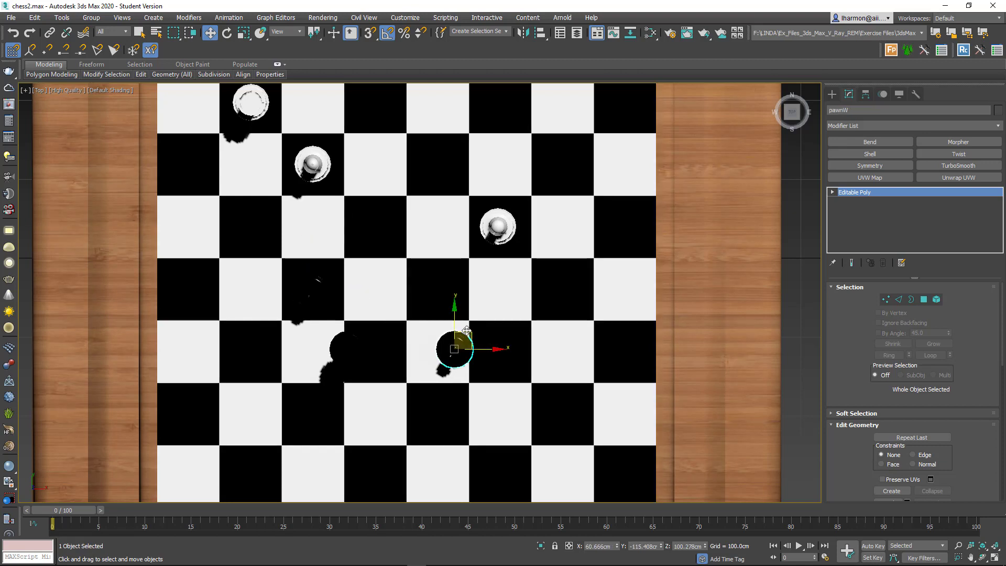
pyautogui.moveTo(459, 349); pyautogui.dragTo(454, 279)
pyautogui.click(371, 343)
pyautogui.scroll(-4, 371, 344)
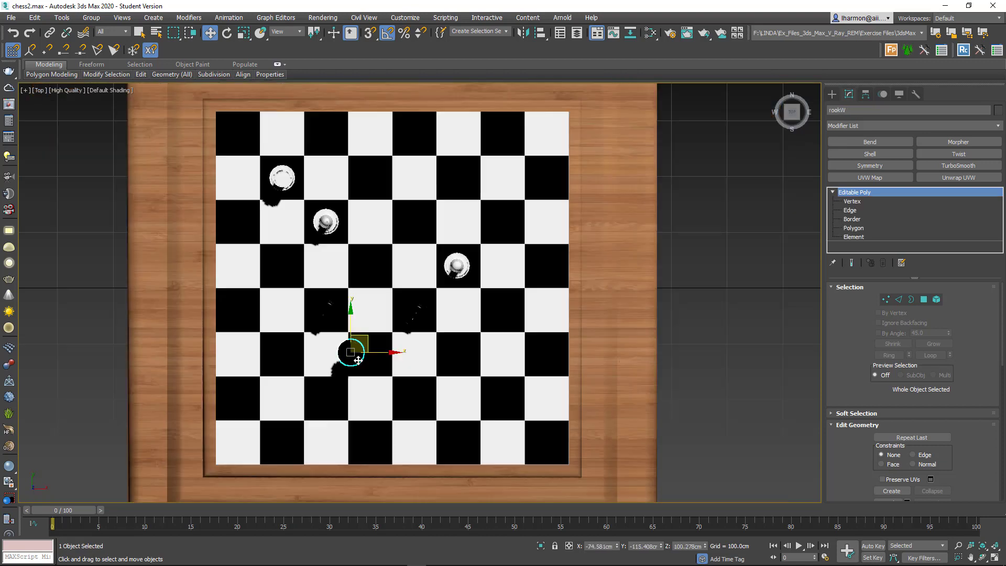
pyautogui.moveTo(367, 340); pyautogui.dragTo(348, 371)
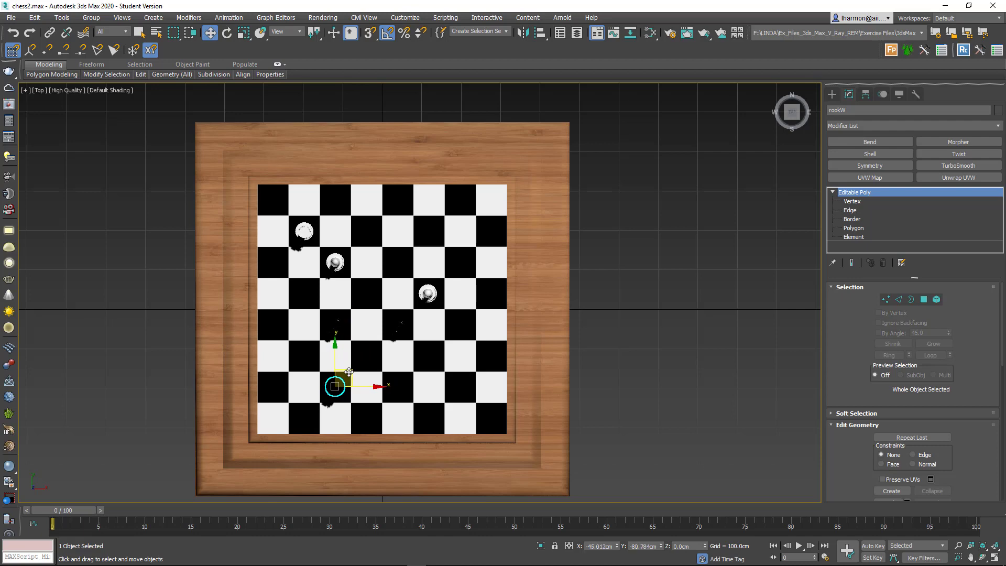
# In the perspective view, select the checkerboard and the wooden platform together and scale them down slightly in the XY plane
pyautogui.press('p')
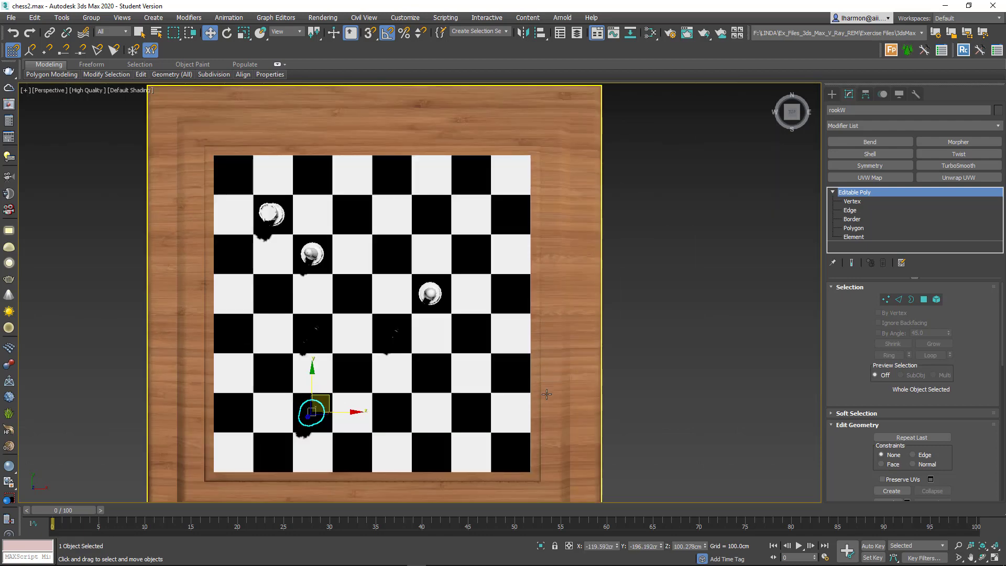
pyautogui.keyDown('alt'); pyautogui.moveTo(545, 392); pyautogui.dragTo(401, 333, button='middle'); pyautogui.keyUp('alt')
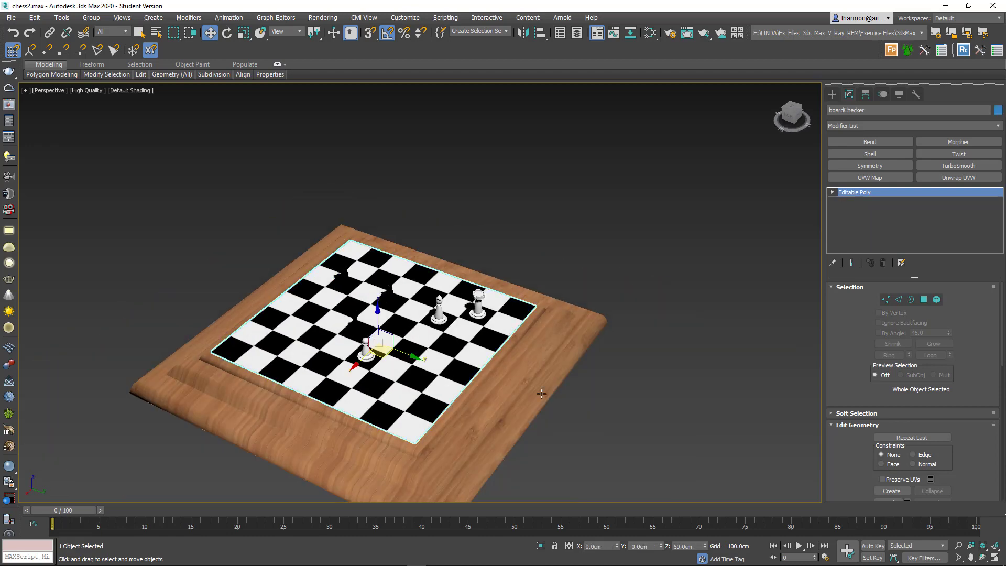
pyautogui.click(606, 429)
pyautogui.moveTo(475, 366); pyautogui.dragTo(465, 357)
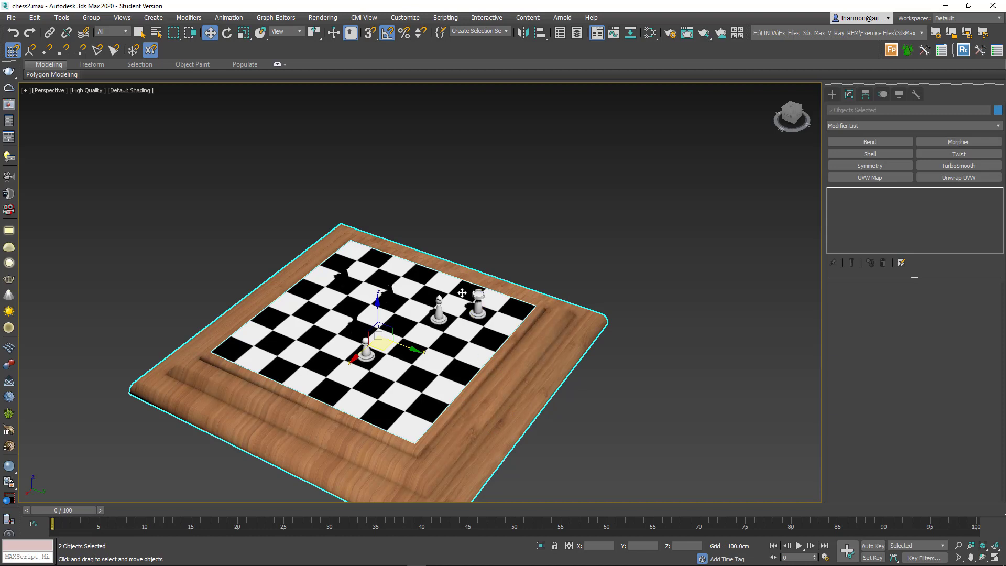
pyautogui.press('r')
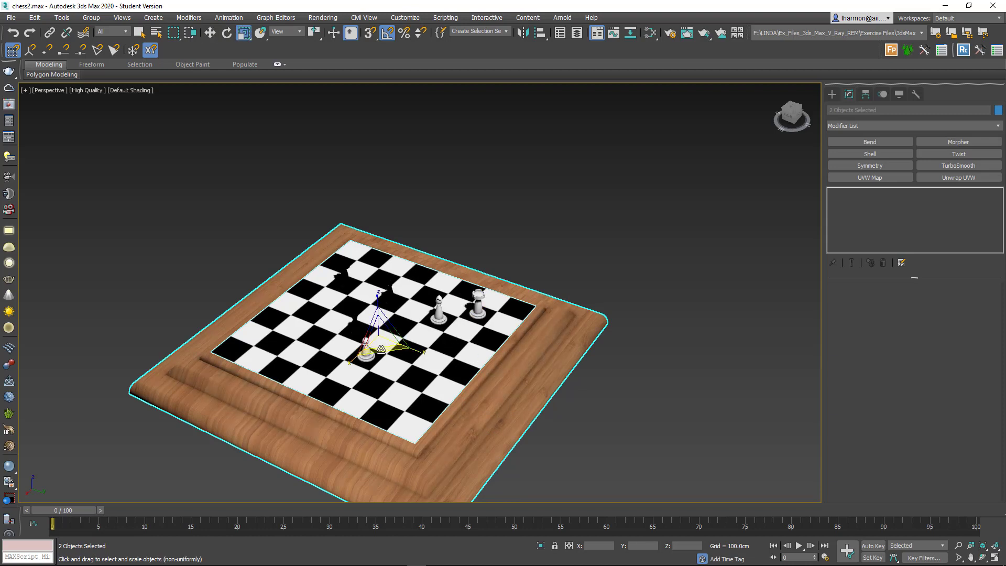
pyautogui.moveTo(388, 347)
pyautogui.mouseDown()
pyautogui.moveTo(388, 359)
pyautogui.moveTo(384, 339)
pyautogui.mouseUp()
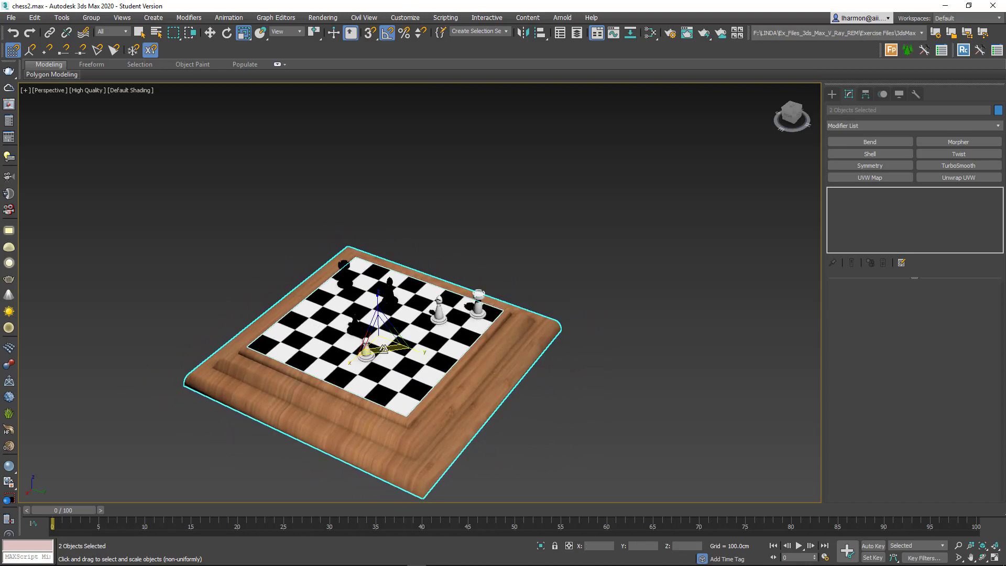
pyautogui.click(525, 396)
# Reposition the white pawn, black pawn and black rook in the XY plane so each sits within a black square
pyautogui.scroll(5, 390, 344)
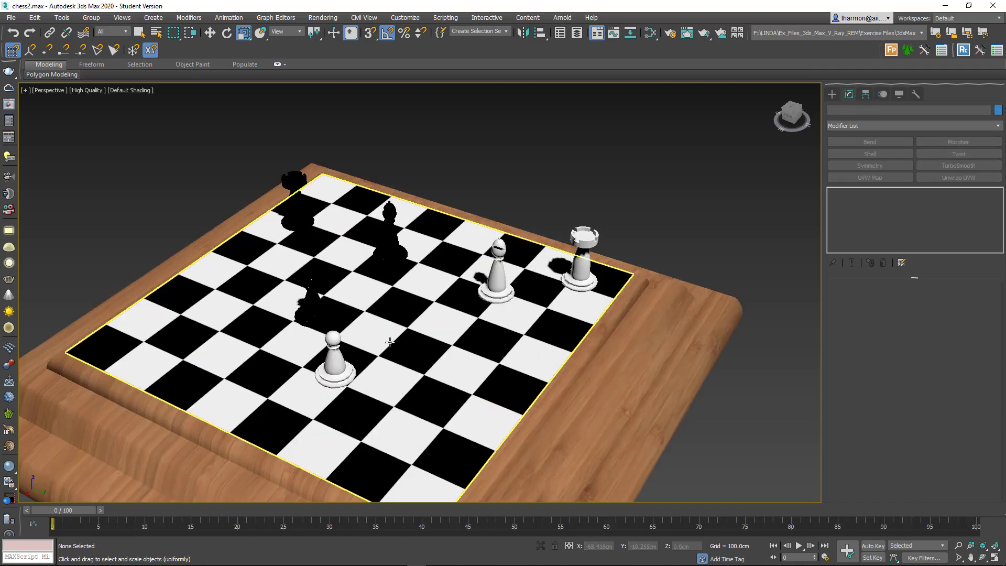
pyautogui.press('w')
pyautogui.click(345, 361)
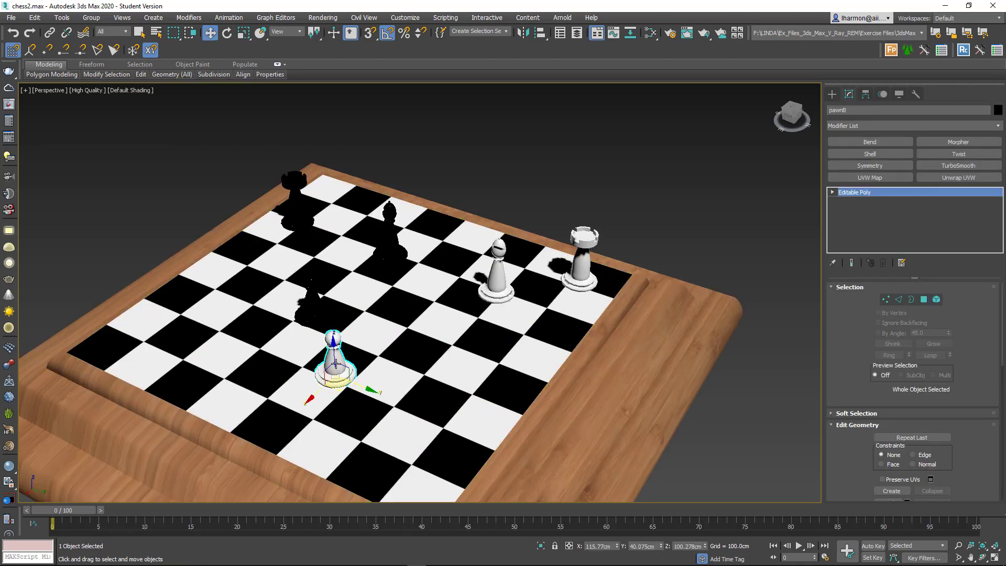
pyautogui.moveTo(340, 387); pyautogui.dragTo(346, 374)
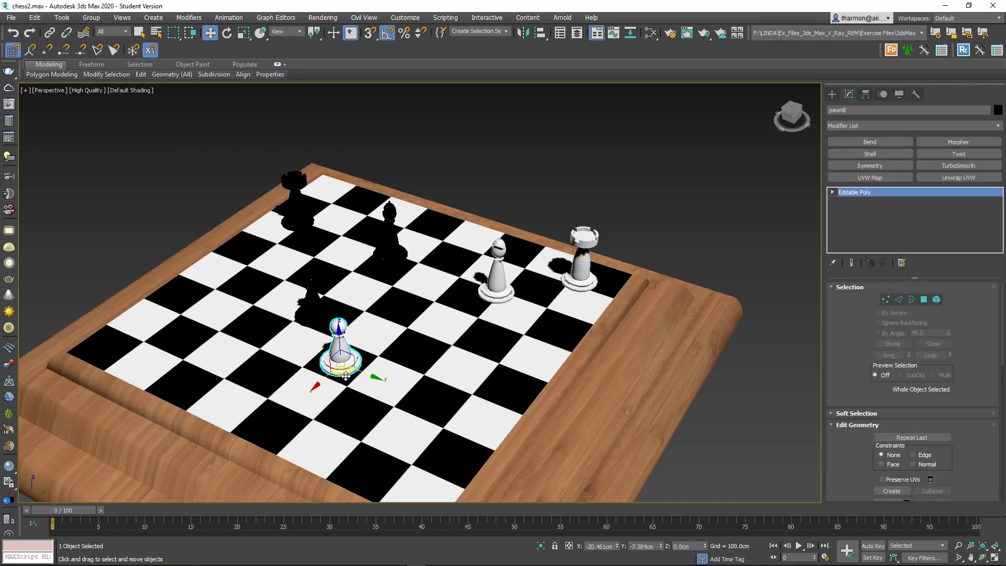
pyautogui.click(321, 318)
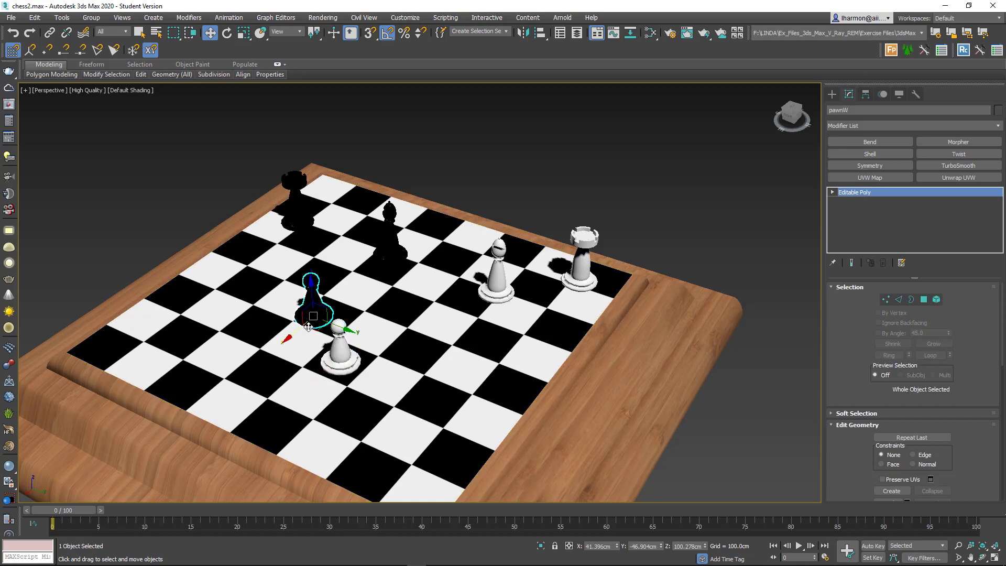
pyautogui.click(299, 225)
pyautogui.moveTo(302, 236); pyautogui.dragTo(313, 252)
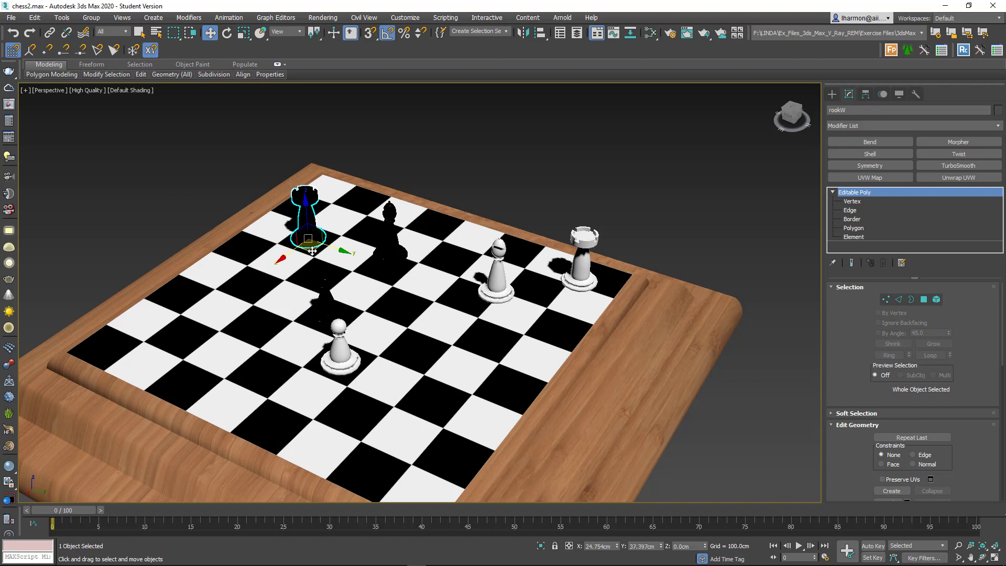
# Reposition the black bishop and the white bishop in the XY plane so each sits within a single square
pyautogui.click(391, 258)
pyautogui.moveTo(393, 271); pyautogui.dragTo(412, 261)
pyautogui.click(501, 301)
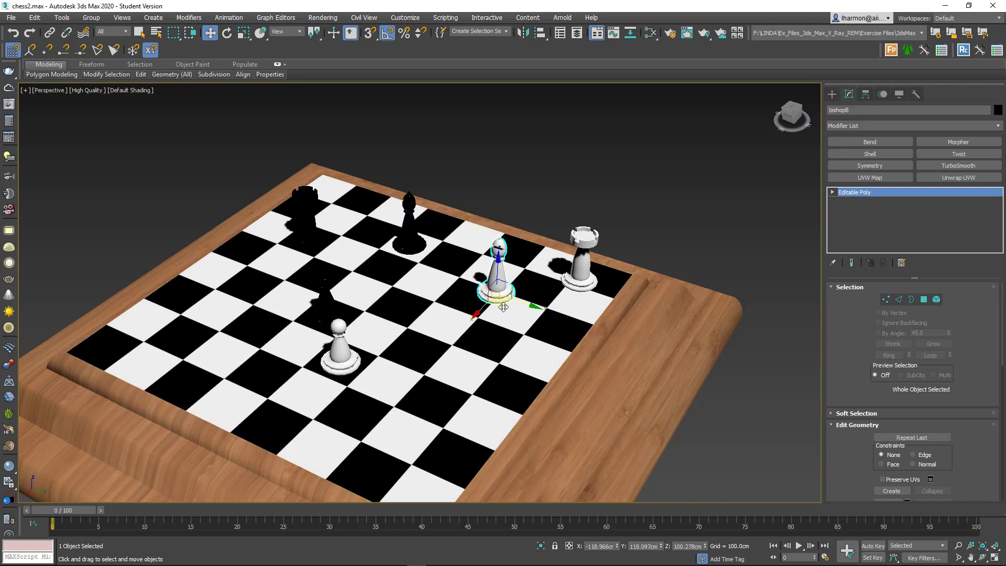
pyautogui.moveTo(503, 307); pyautogui.dragTo(476, 309)
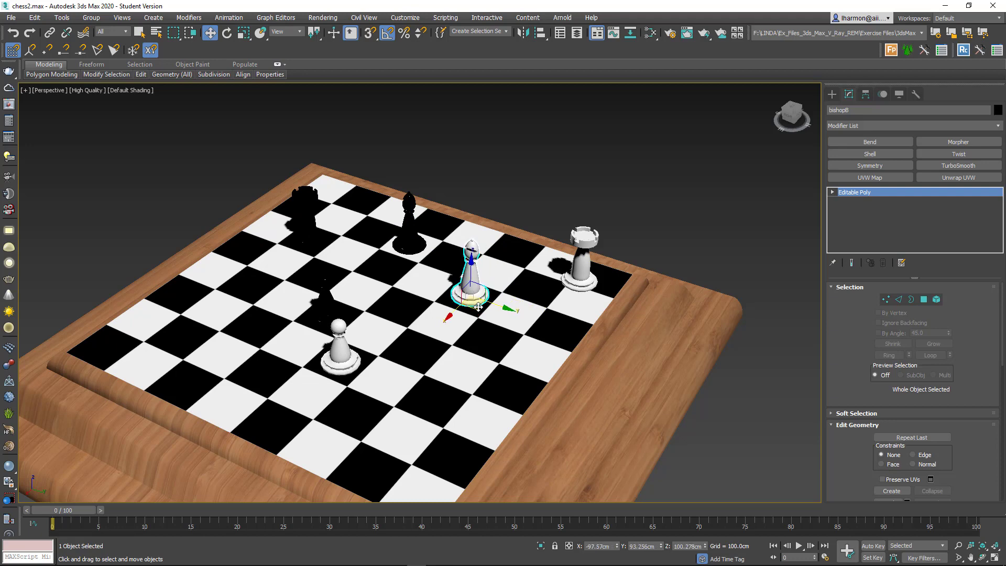
# Reposition the white rook in the XY plane so it sits within the corner square of the checkerboard
pyautogui.click(586, 276)
pyautogui.moveTo(584, 296); pyautogui.dragTo(608, 291)
pyautogui.scroll(-3, 637, 387)
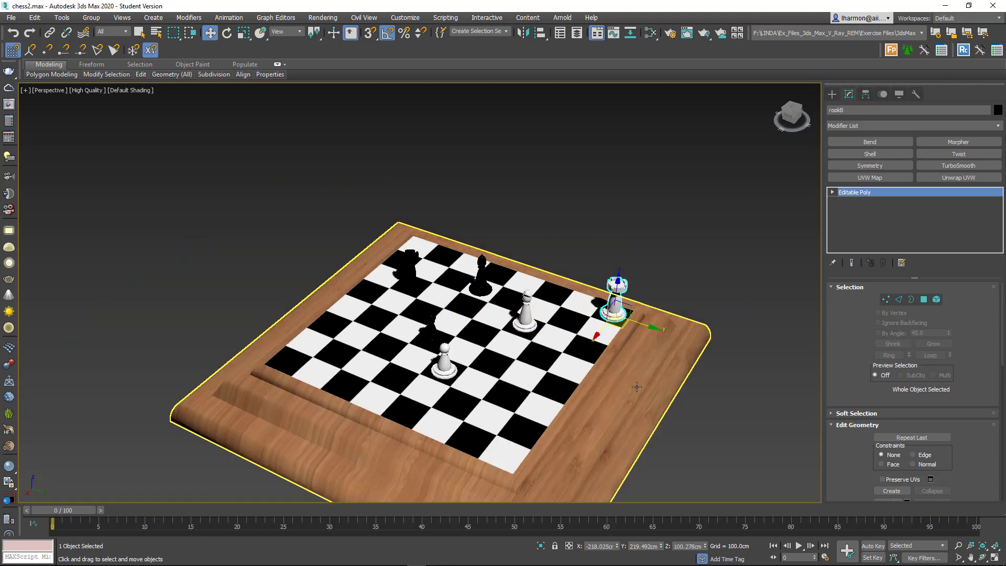
# Open the wooden platform's material, Material #5, in the Slate Material Editor and raise its Specular Level to 99
pyautogui.click(644, 389)
pyautogui.scroll(5, 666, 392)
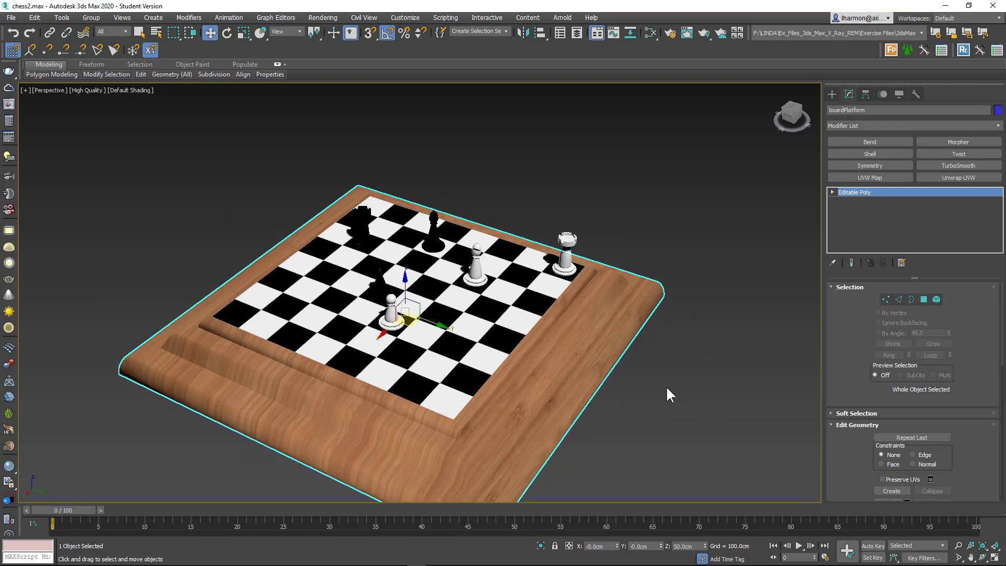
pyautogui.press('m')
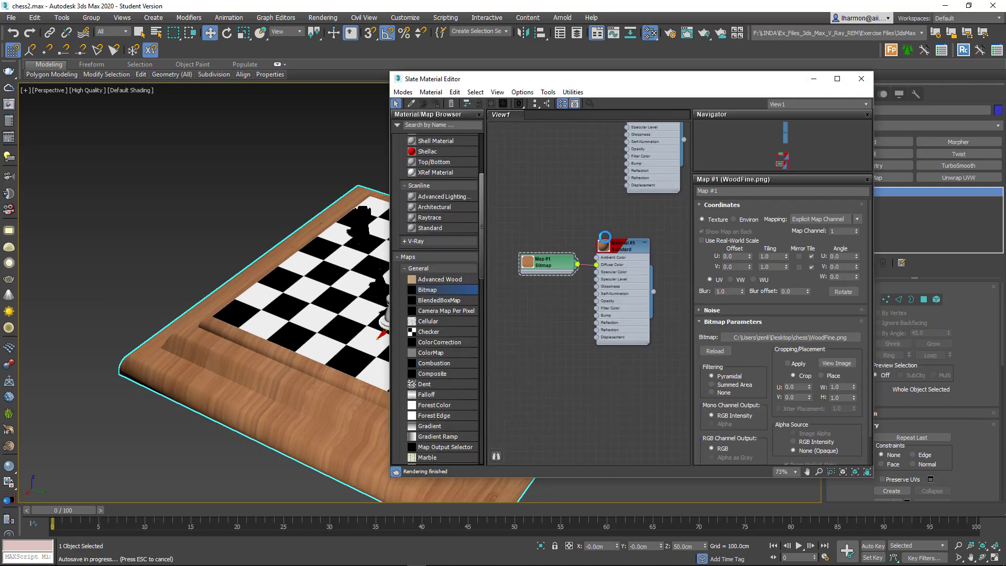
pyautogui.scroll(4, 614, 239)
pyautogui.doubleClick(599, 253)
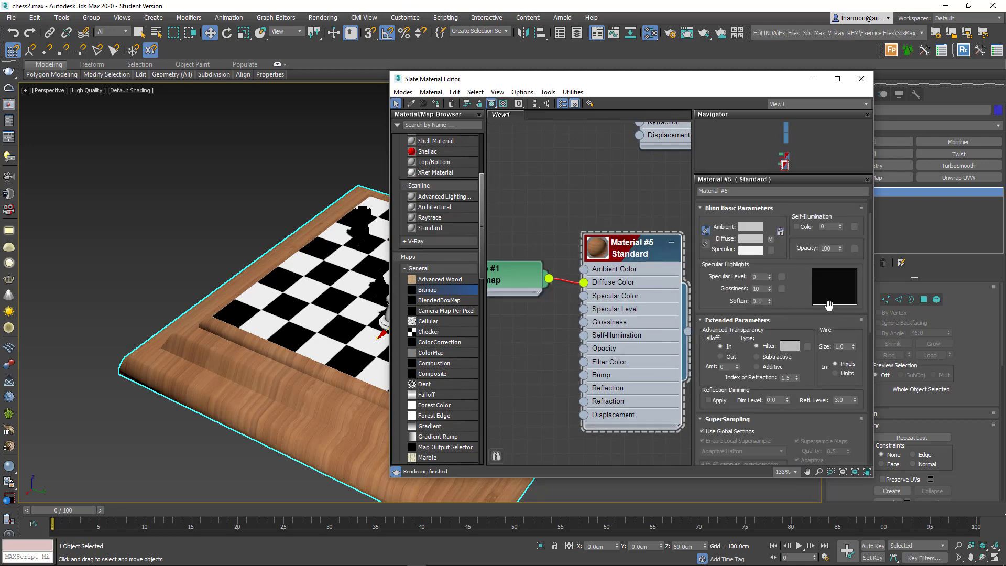
pyautogui.moveTo(769, 288); pyautogui.dragTo(775, 225)
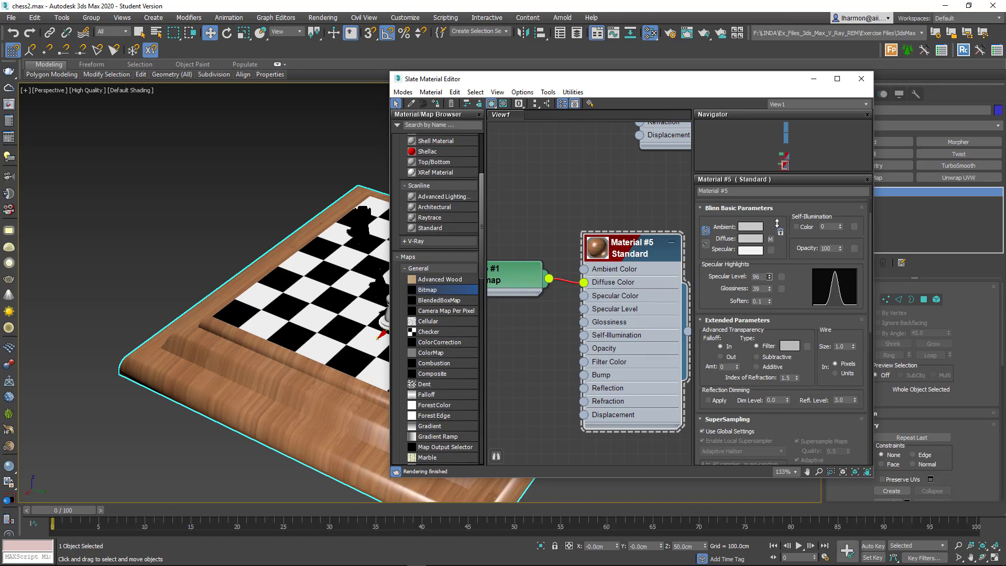
pyautogui.scroll(4, 599, 250)
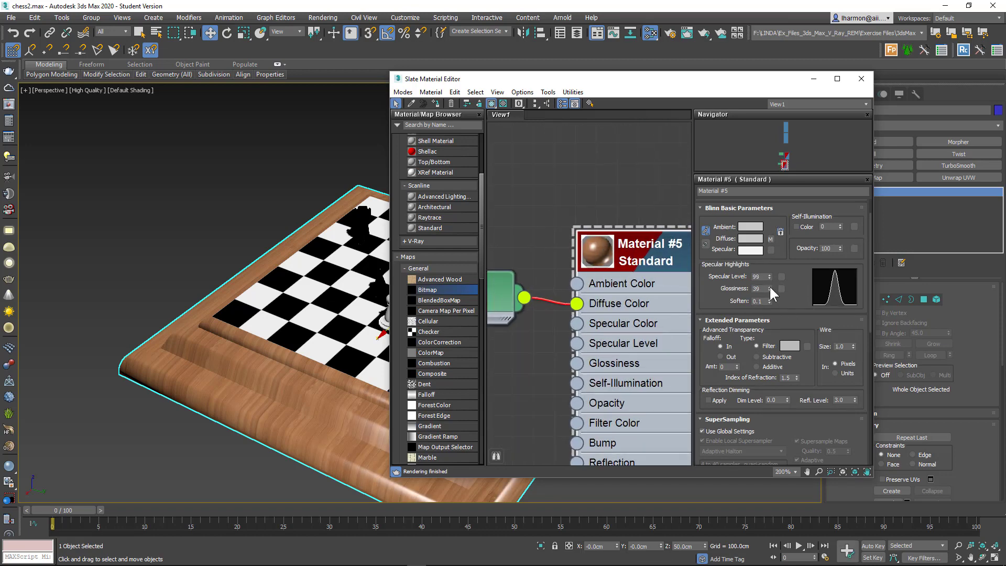
# Set the Glossiness of Material #5 to 72 and inspect the highlights along the platform's edges
pyautogui.moveTo(769, 286); pyautogui.dragTo(772, 270)
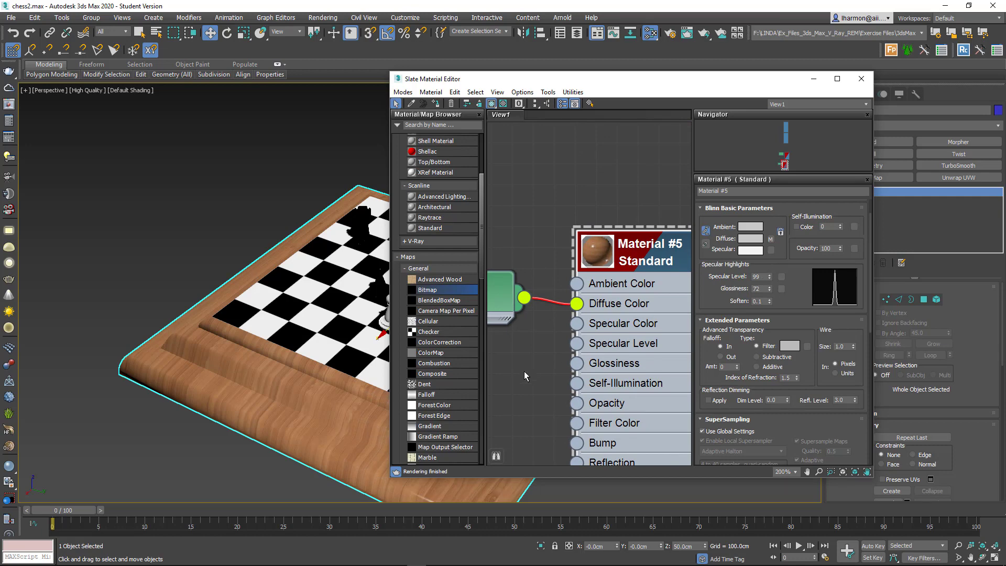
pyautogui.scroll(-3, 553, 338)
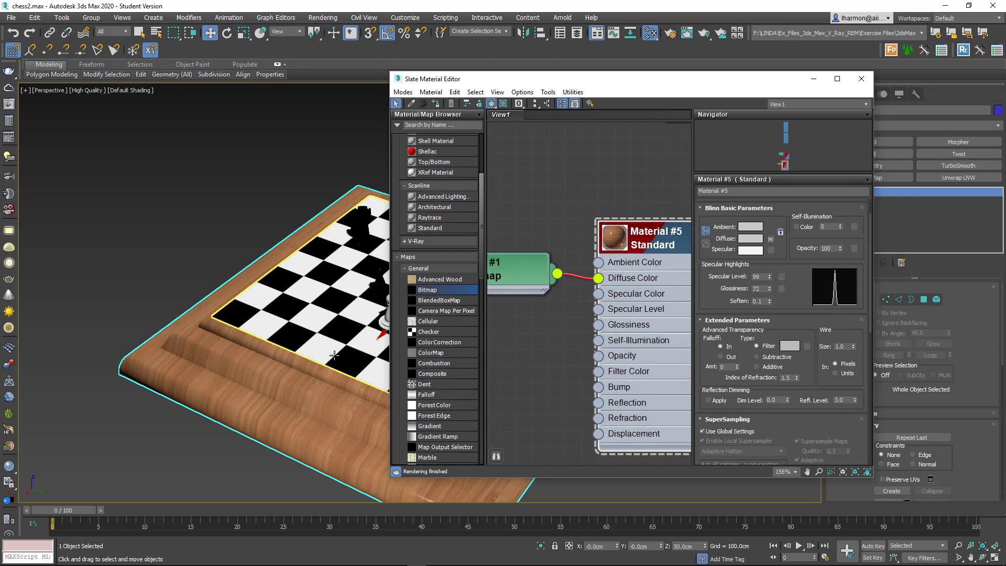
pyautogui.scroll(-10, 334, 355)
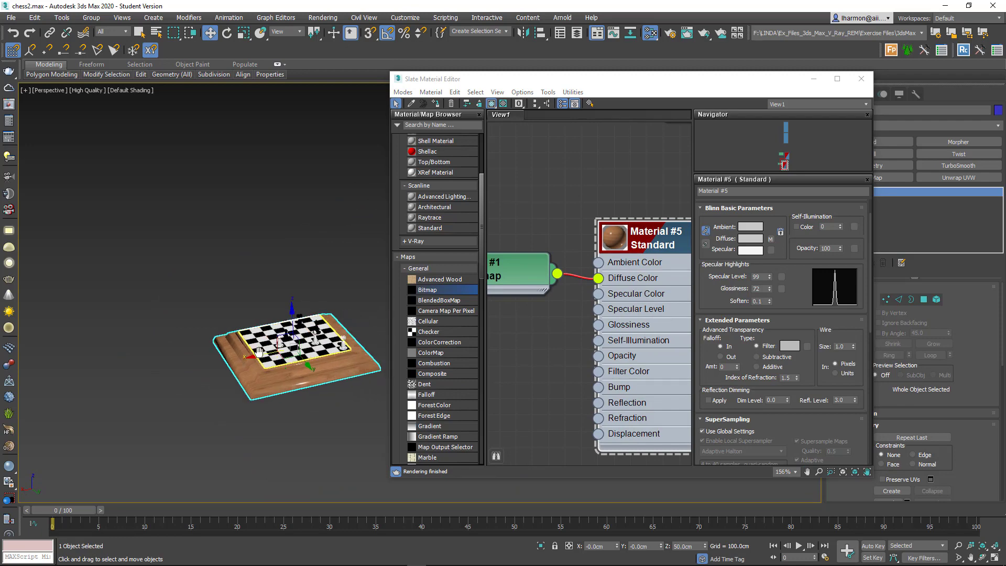
pyautogui.scroll(12, 259, 351)
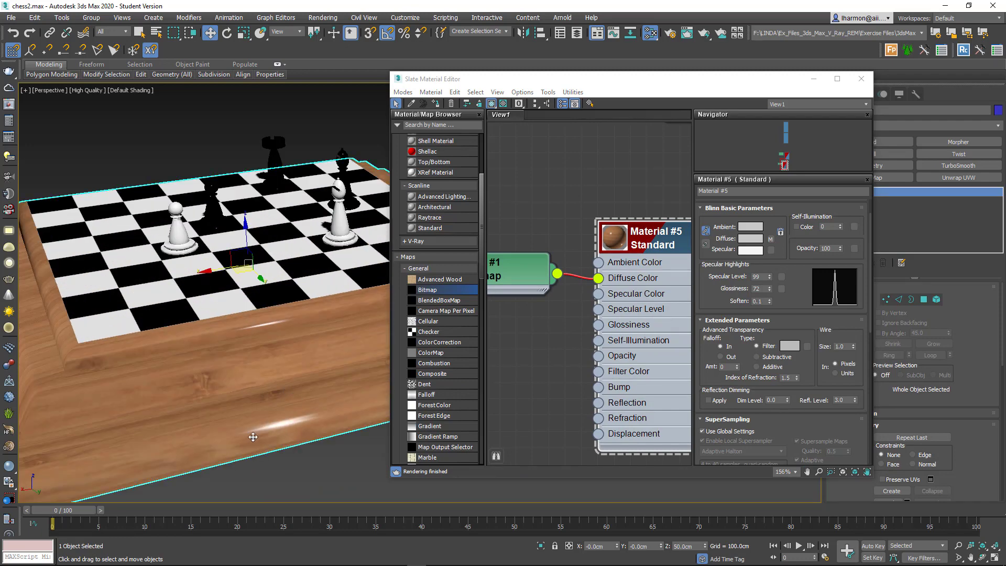
pyautogui.scroll(-2, 235, 377)
pyautogui.keyDown('alt'); pyautogui.moveTo(212, 375); pyautogui.dragTo(287, 350, button='middle'); pyautogui.keyUp('alt')
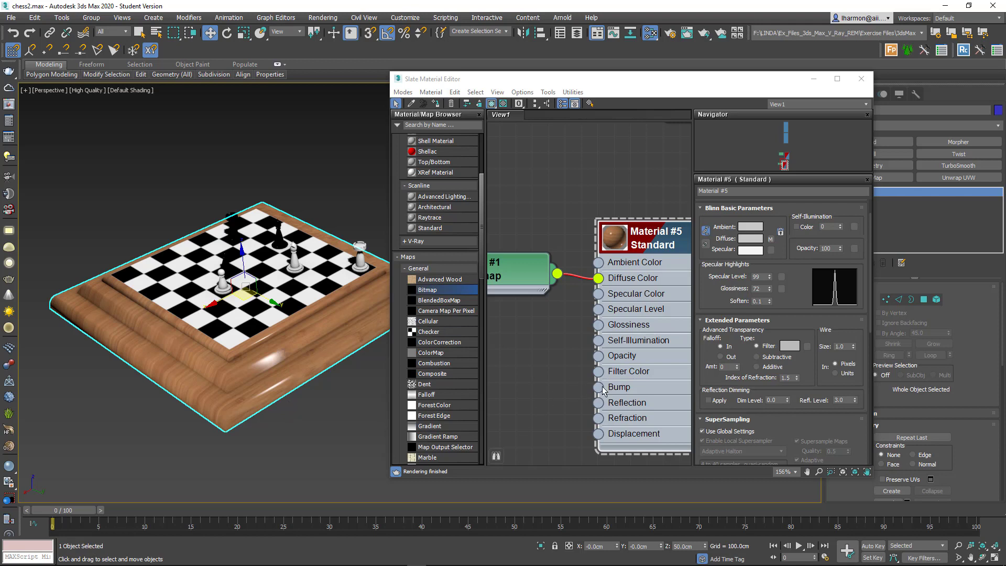
# Connect the wood bitmap, Map #1, to the Bump slot of Material #5 as well and inspect the grain up close
pyautogui.moveTo(557, 384); pyautogui.dragTo(588, 284, button='middle')
pyautogui.scroll(-1, 586, 294)
pyautogui.scroll(-3, 586, 295)
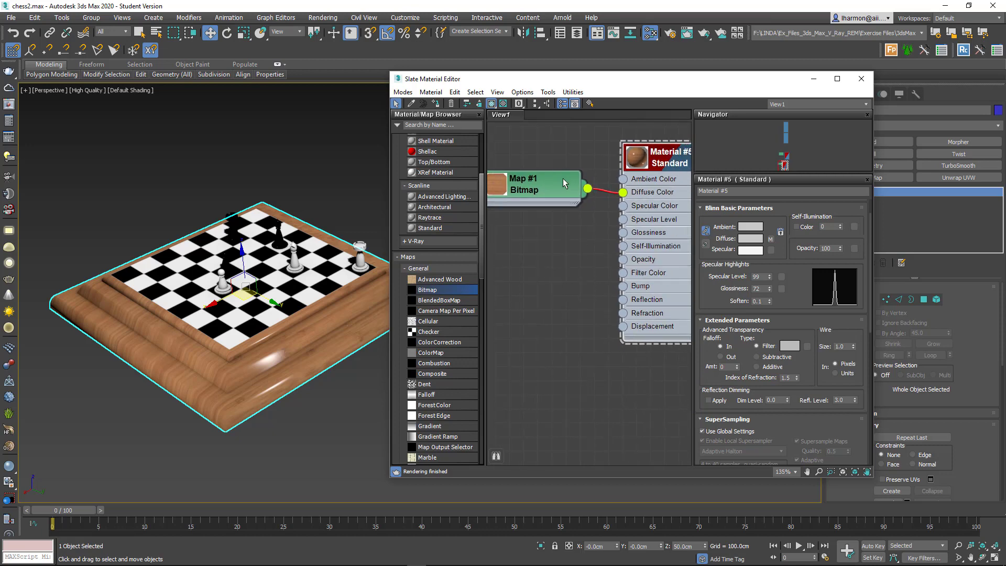
pyautogui.moveTo(564, 179); pyautogui.dragTo(547, 238)
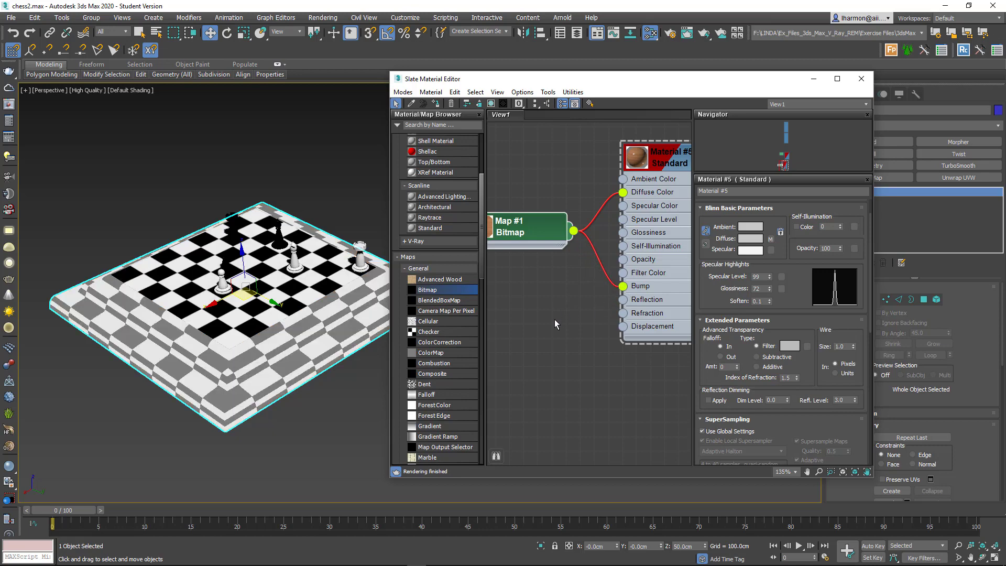
pyautogui.scroll(5, 311, 375)
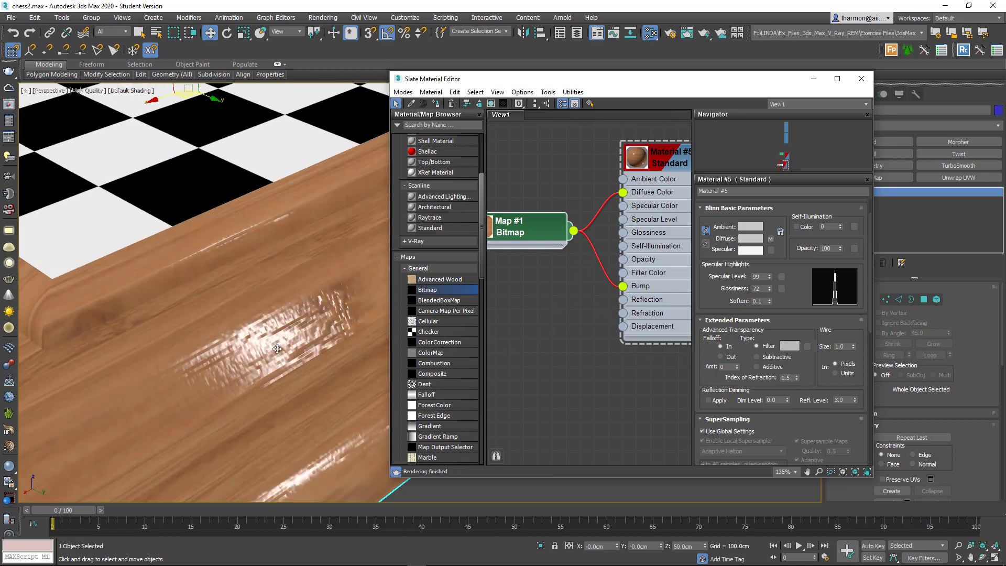
pyautogui.scroll(-3, 297, 346)
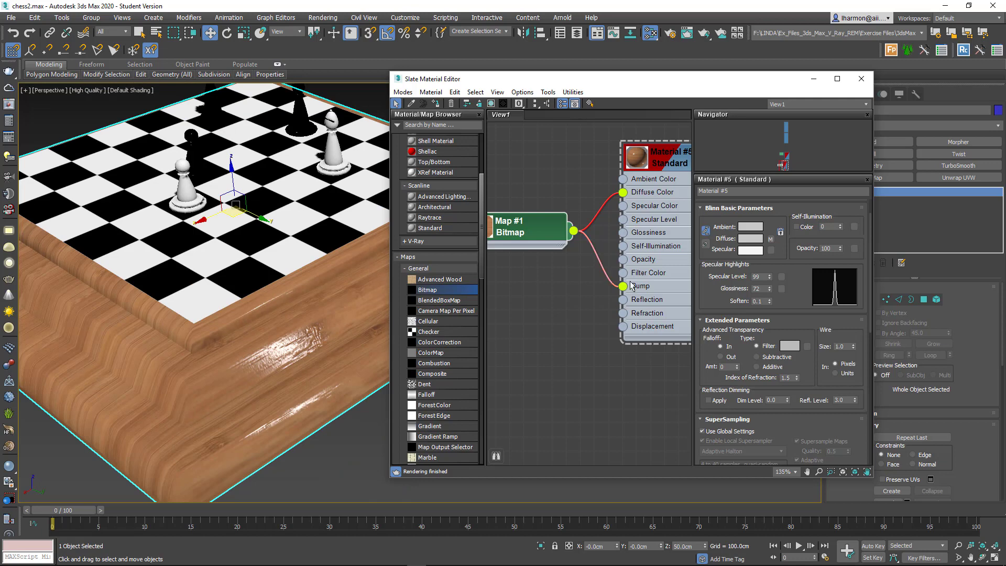
# Collapse the Extended Parameters of Material #5 and bring its map amounts into view, moving the material node closer to the bitmap node
pyautogui.click(650, 285)
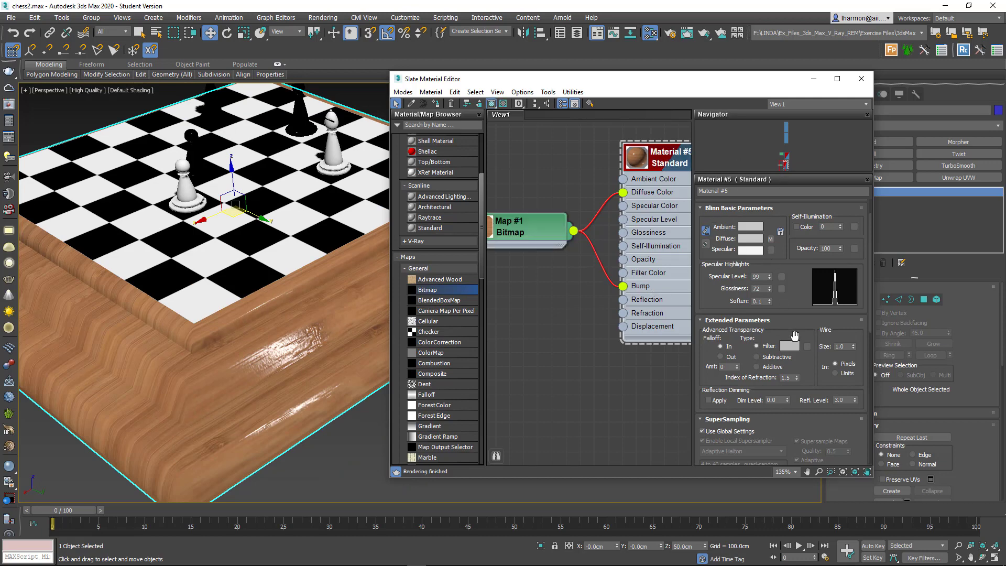
pyautogui.scroll(-6, 794, 338)
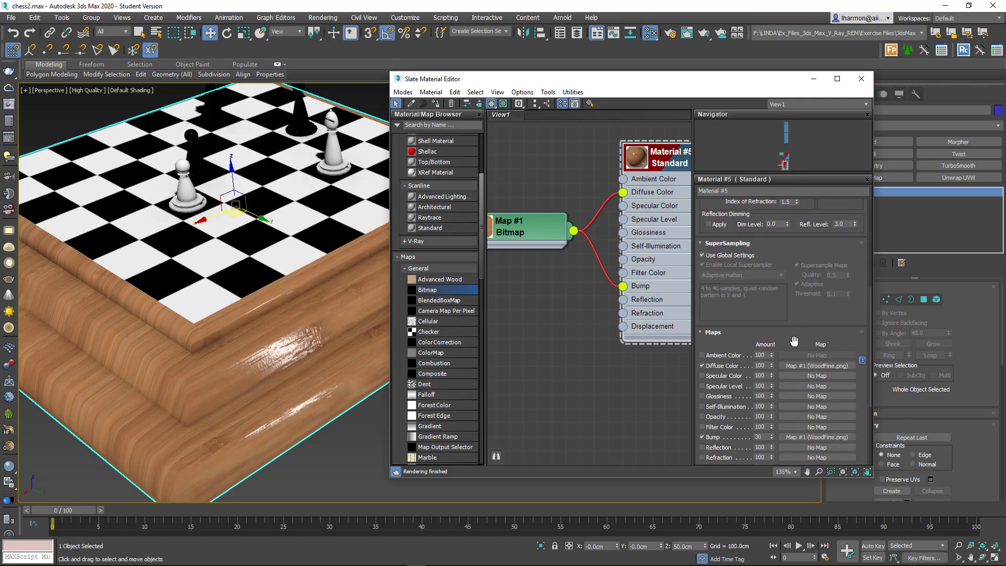
pyautogui.scroll(-3, 794, 341)
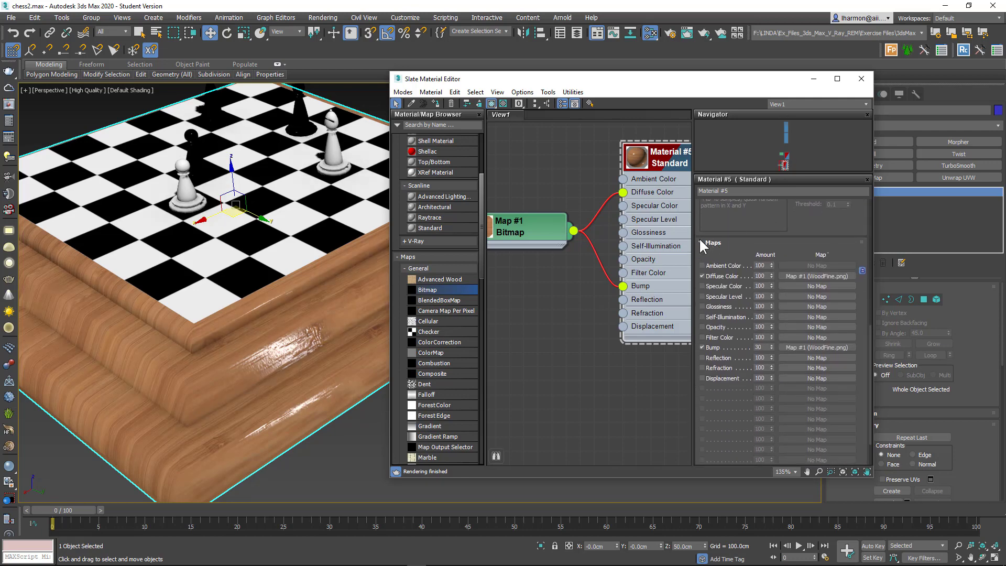
pyautogui.click(702, 243)
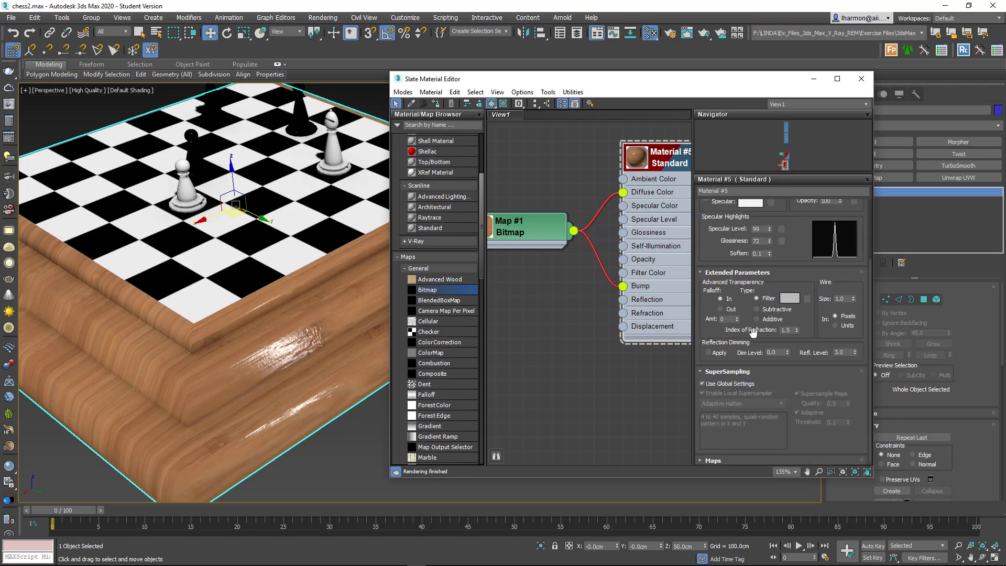
pyautogui.click(700, 271)
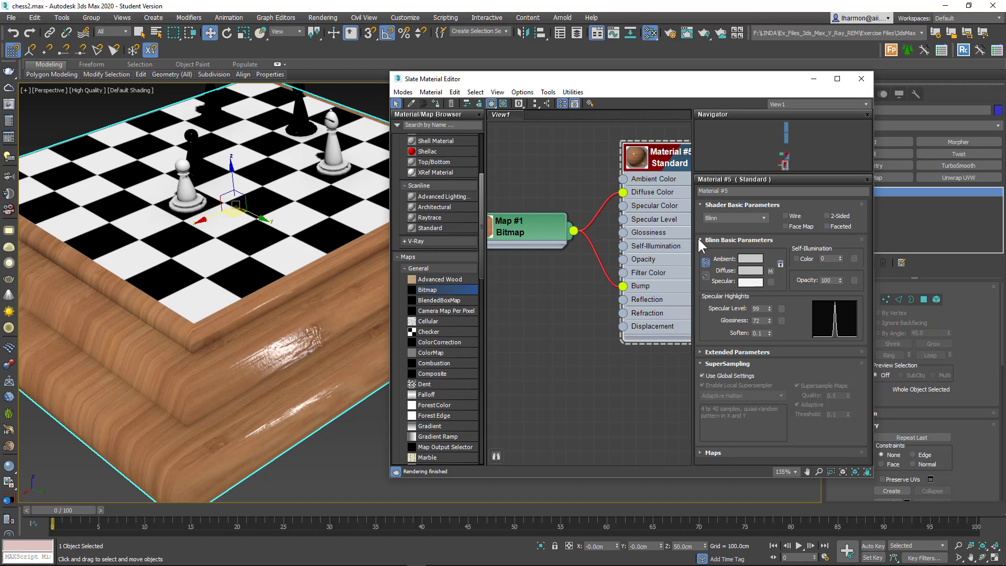
pyautogui.click(702, 453)
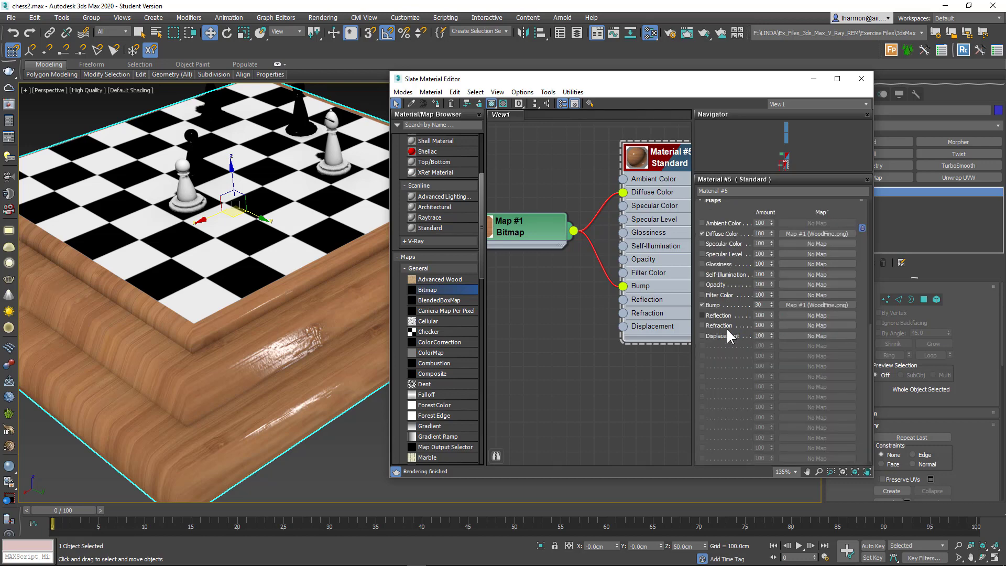
pyautogui.moveTo(650, 152); pyautogui.dragTo(621, 153)
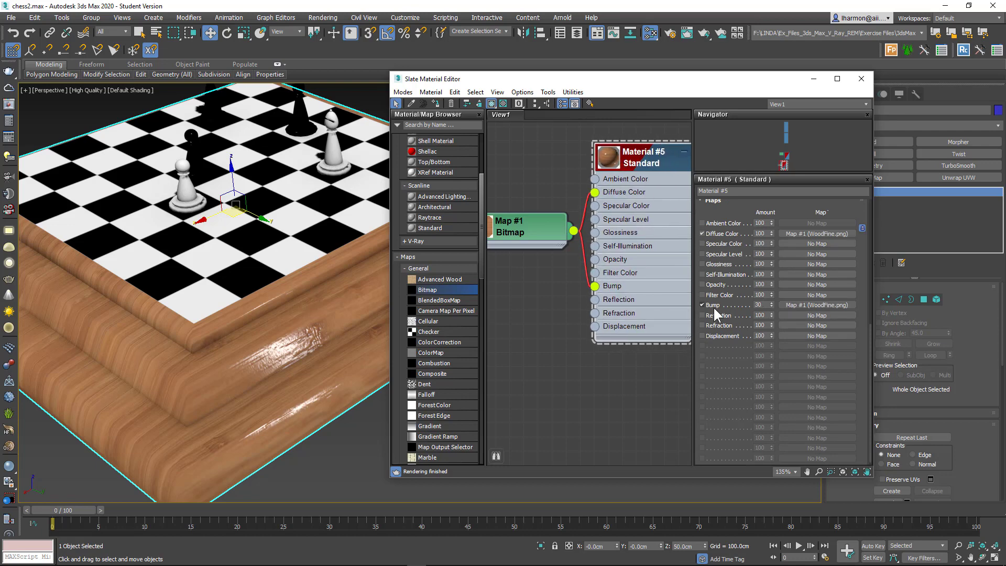
# Set the Bump map amount of the wood material to 50 and close the material editor
pyautogui.doubleClick(762, 305)
pyautogui.write('50')
pyautogui.press('Return')
pyautogui.moveTo(336, 346); pyautogui.dragTo(289, 368, button='middle')
pyautogui.scroll(-3, 289, 369)
pyautogui.scroll(-3, 289, 368)
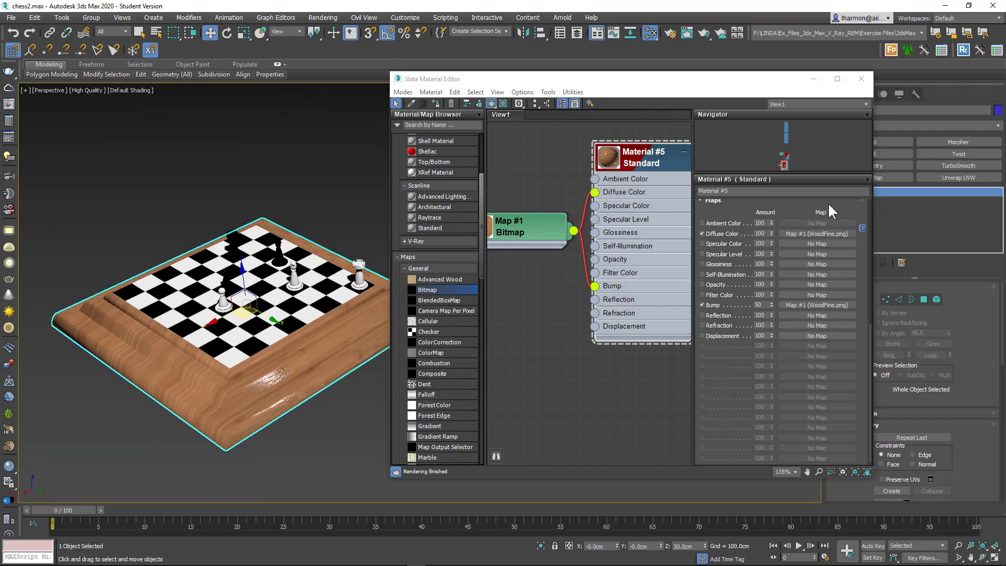
pyautogui.click(861, 79)
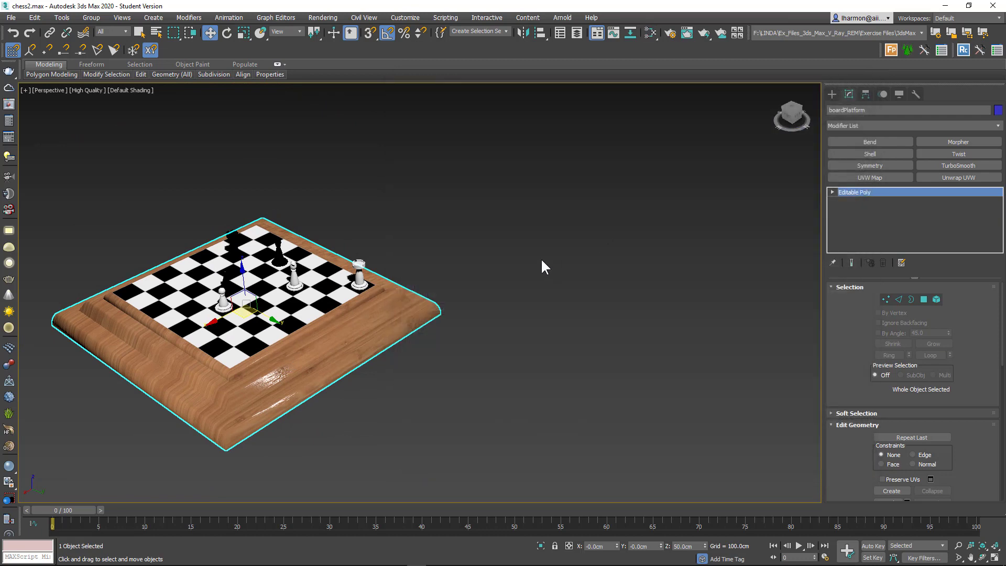
# In the front view, create a standard Target Spot light above and to the right of the chessboard, with its target just below the platform
pyautogui.press('f')
pyautogui.scroll(-3, 461, 187)
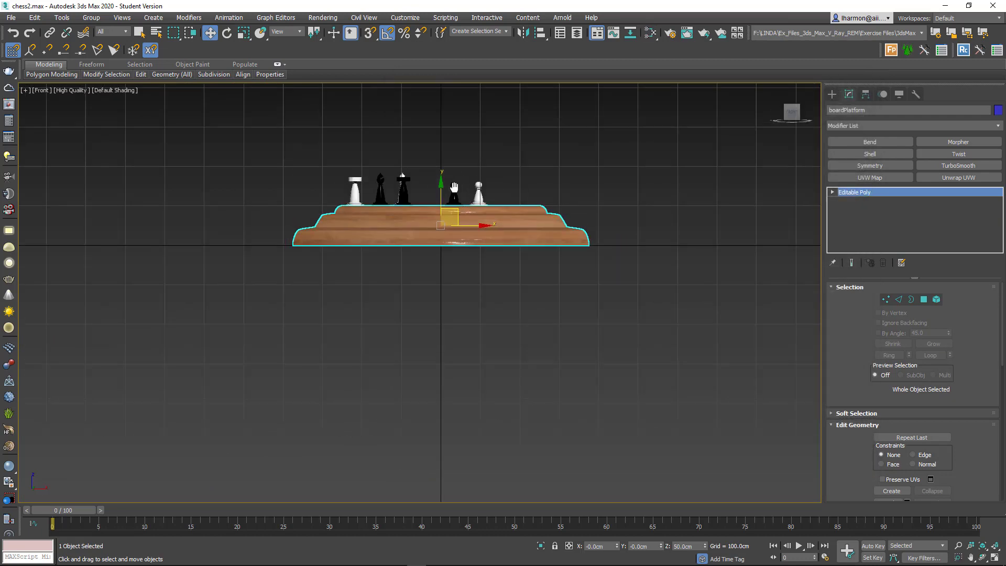
pyautogui.moveTo(461, 187); pyautogui.dragTo(455, 298, button='middle')
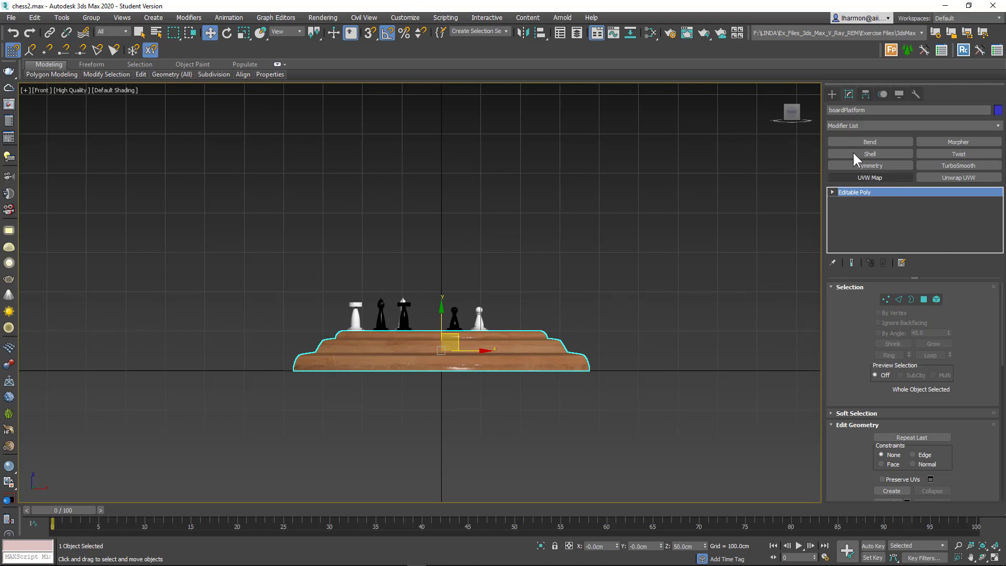
pyautogui.click(832, 94)
pyautogui.click(843, 109)
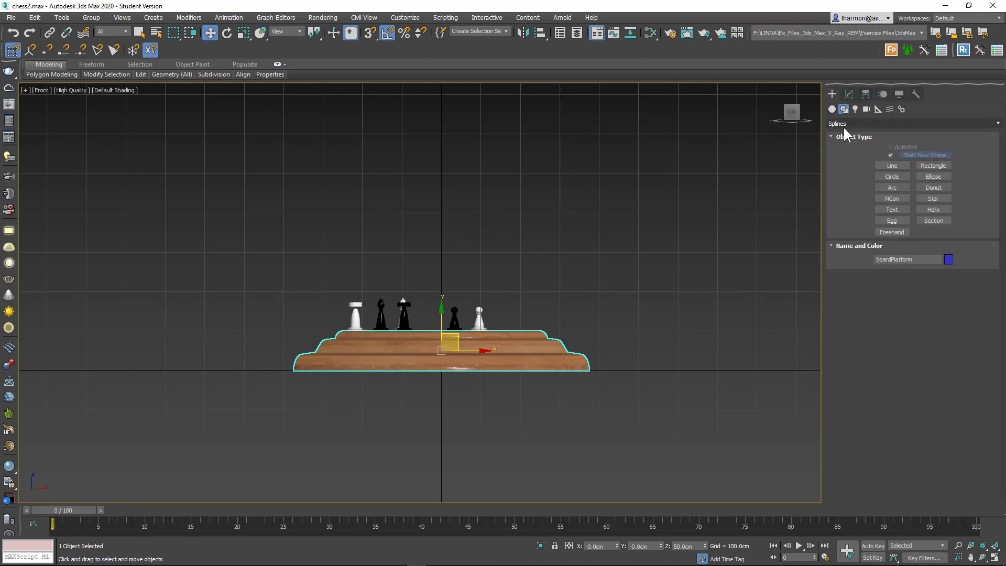
pyautogui.click(855, 110)
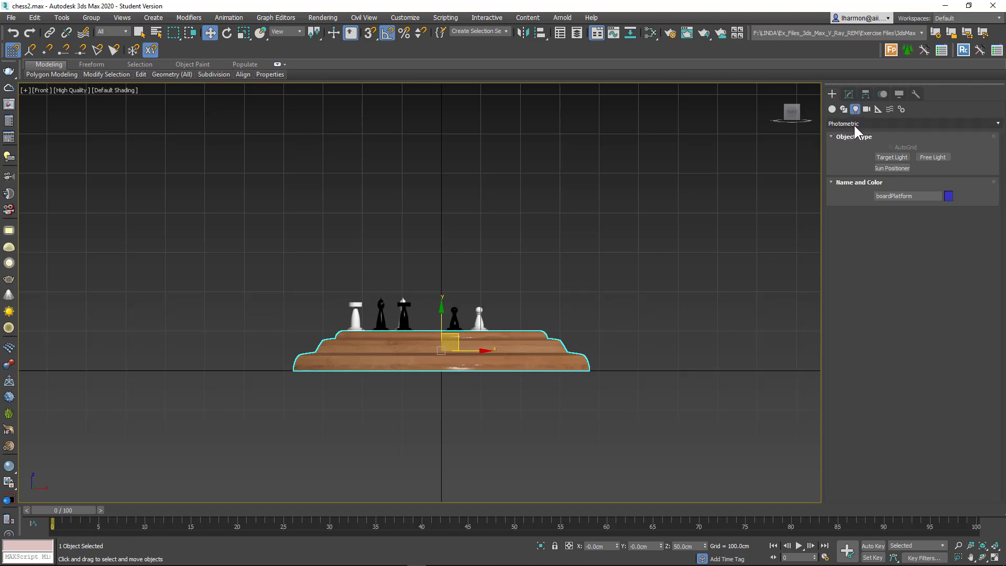
pyautogui.click(863, 125)
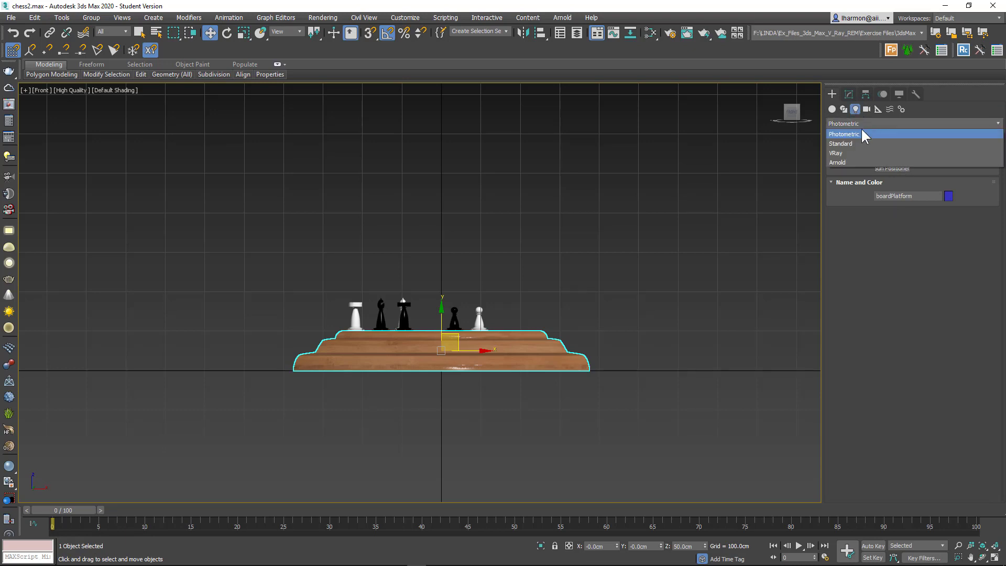
pyautogui.click(851, 144)
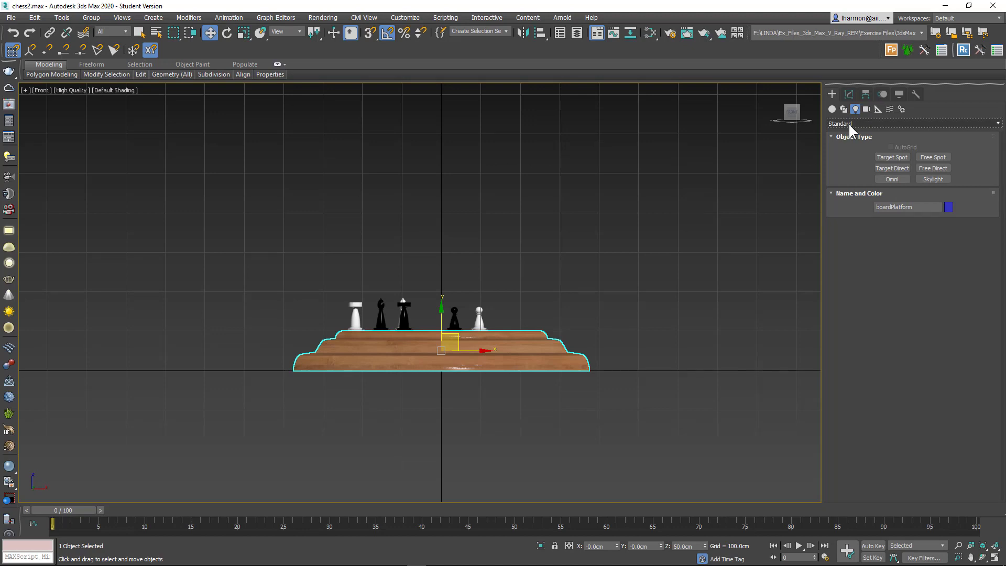
pyautogui.click(891, 156)
pyautogui.moveTo(701, 94); pyautogui.dragTo(375, 473)
pyautogui.scroll(-4, 490, 321)
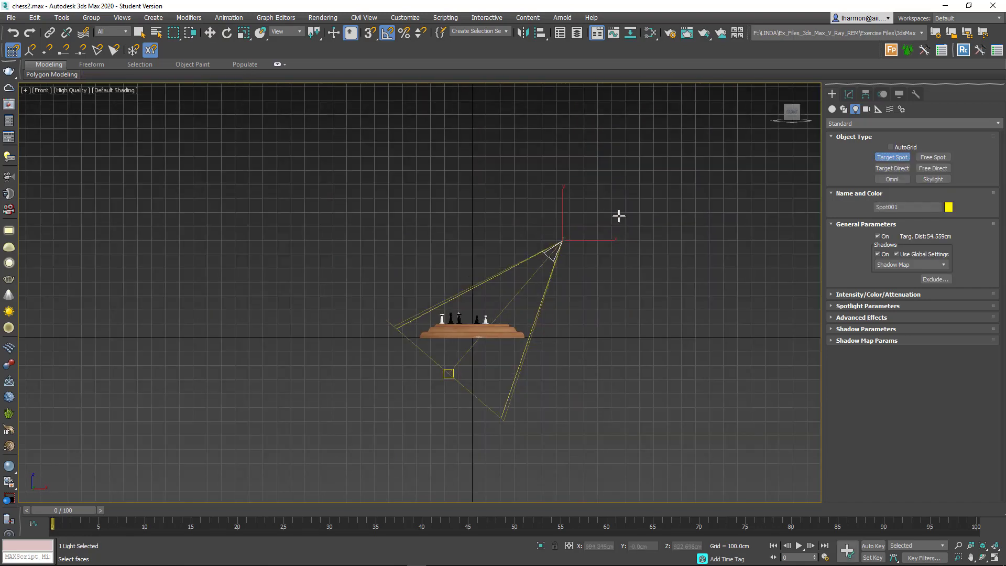
pyautogui.moveTo(619, 215); pyautogui.dragTo(576, 242, button='middle')
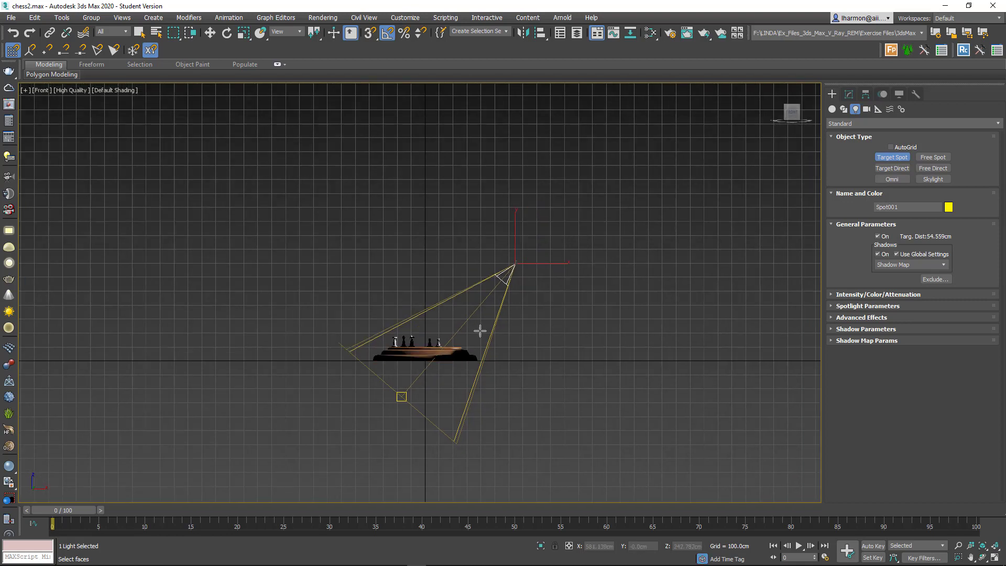
# Move the spotlight farther up and away from the board, to about X 866 cm and Z 1278 cm, and check its cone around the board
pyautogui.press('w')
pyautogui.moveTo(534, 248); pyautogui.dragTo(564, 169)
pyautogui.keyDown('alt'); pyautogui.moveTo(325, 290); pyautogui.dragTo(456, 303, button='middle'); pyautogui.keyUp('alt')
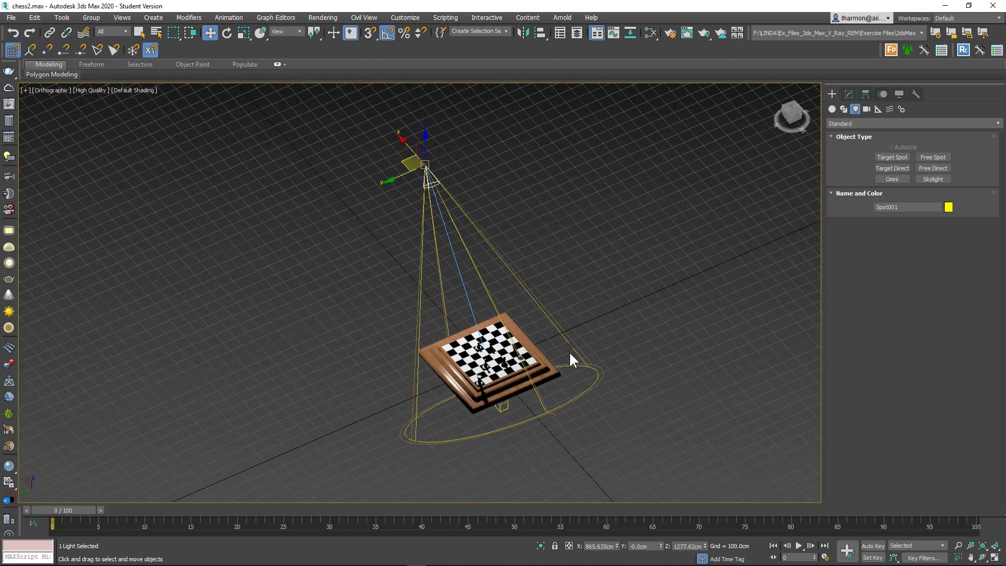
pyautogui.keyDown('alt'); pyautogui.moveTo(604, 358); pyautogui.dragTo(377, 350, button='middle'); pyautogui.keyUp('alt')
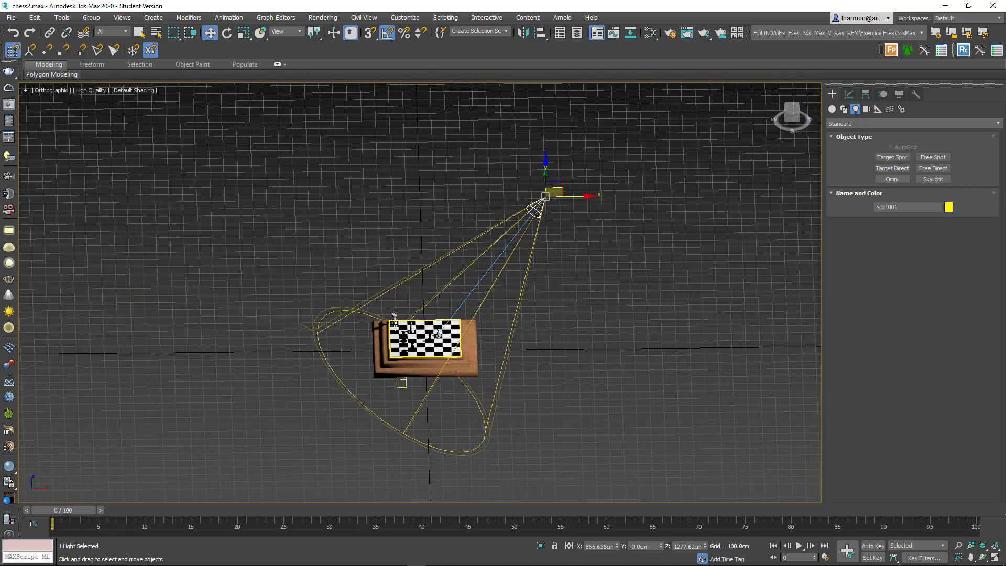
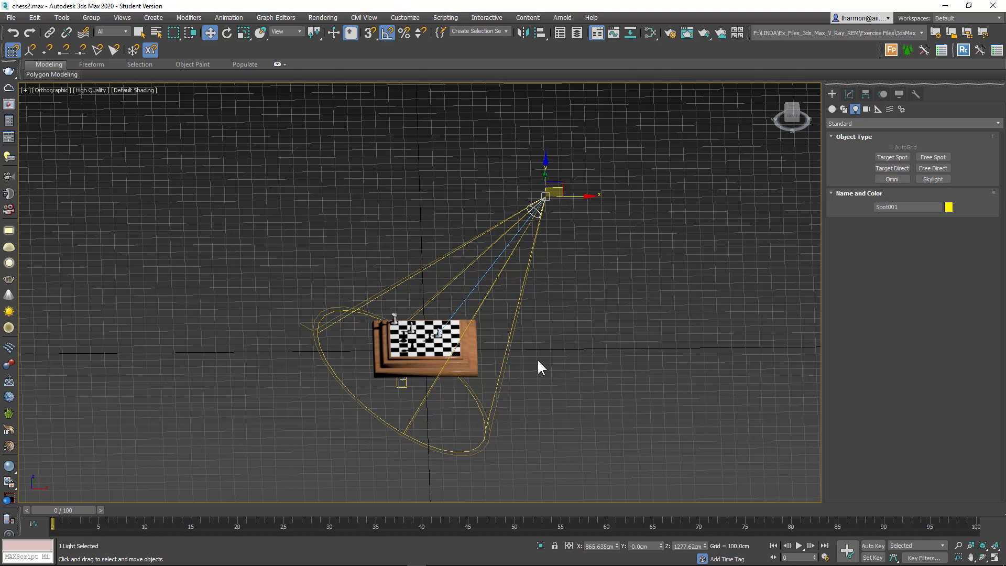
# Examine the spotlight's shadows and highlights on the chess pieces and platform in the perspective view
pyautogui.press('g')
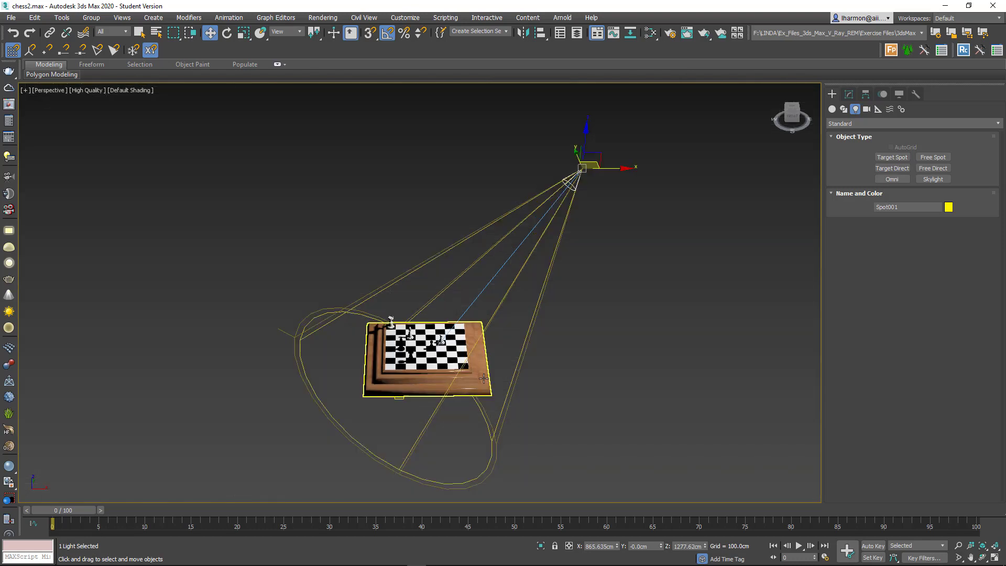
pyautogui.press('p')
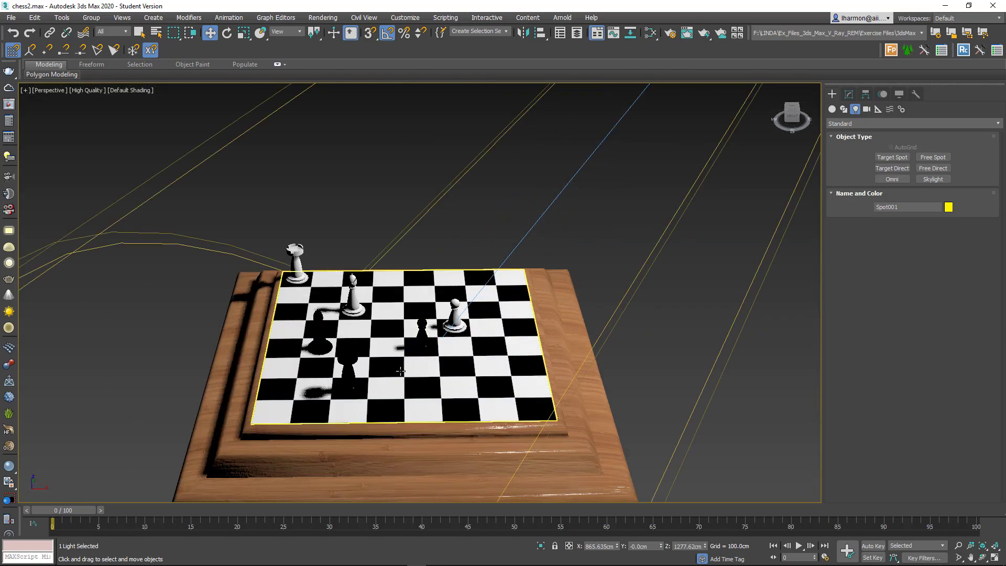
pyautogui.moveTo(397, 384); pyautogui.dragTo(427, 294, button='middle')
pyautogui.scroll(-6, 428, 294)
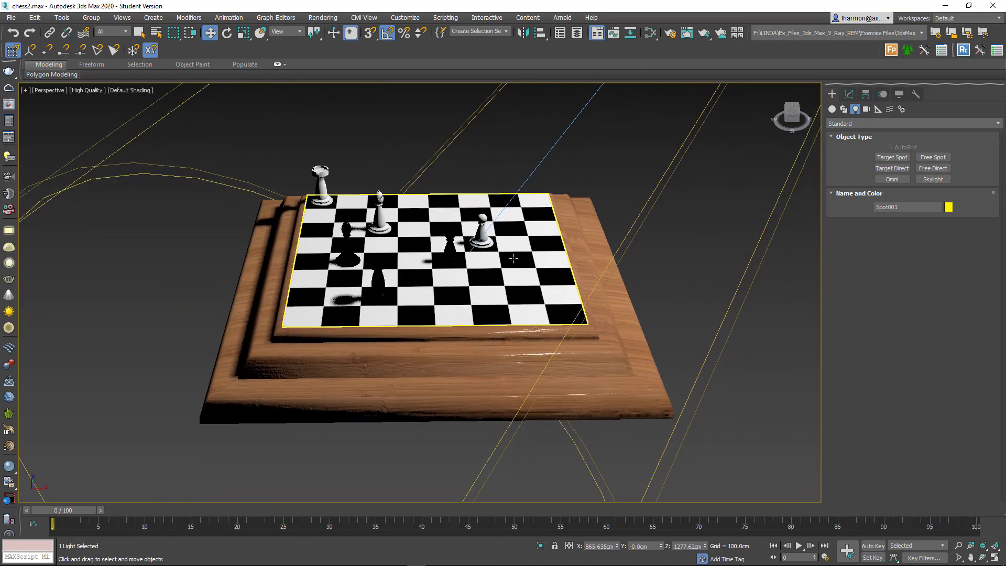
pyautogui.moveTo(565, 187); pyautogui.dragTo(516, 232, button='middle')
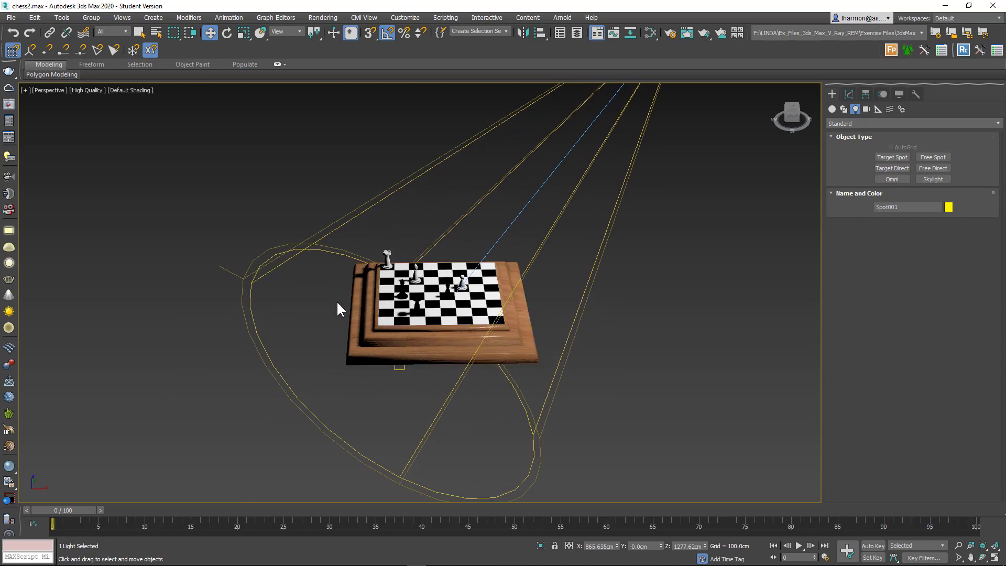
pyautogui.keyDown('alt'); pyautogui.moveTo(373, 348); pyautogui.dragTo(417, 326, button='middle'); pyautogui.keyUp('alt')
pyautogui.scroll(-3, 438, 298)
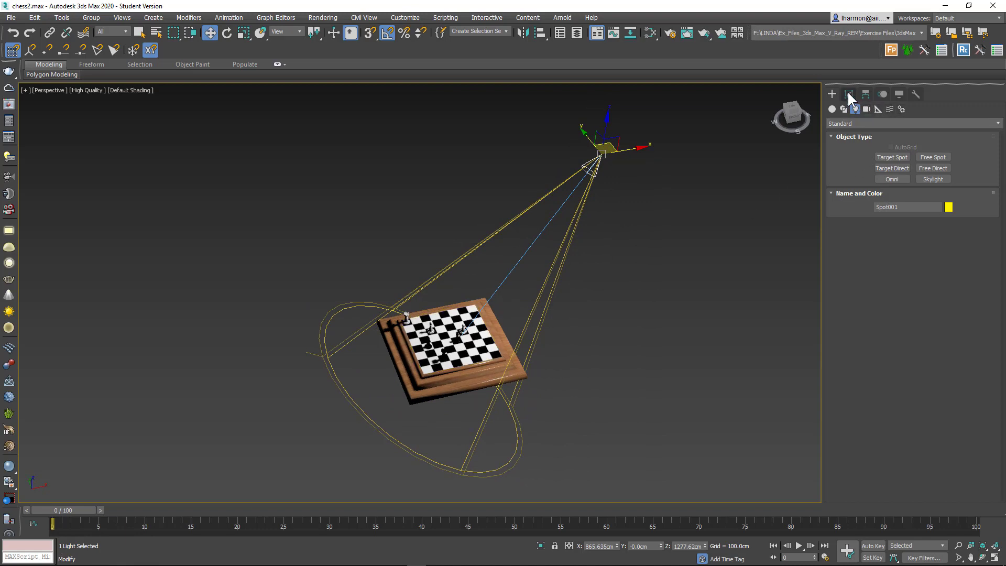
# In the top view, create a standard Omni light to the left of the chessboard at about X -1246 cm, Y -9 cm
pyautogui.click(893, 179)
pyautogui.press('t')
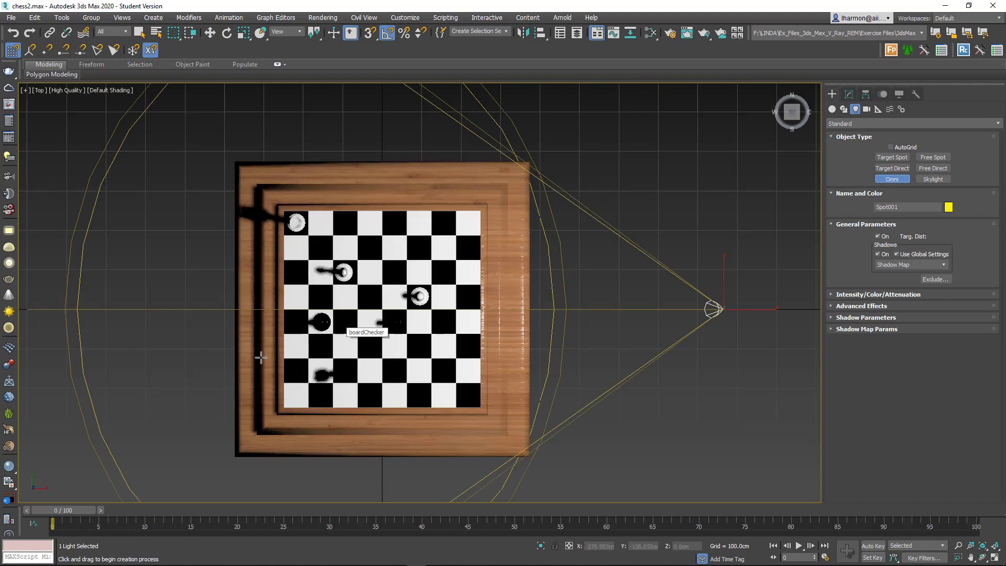
pyautogui.scroll(-5, 454, 314)
pyautogui.click(256, 313)
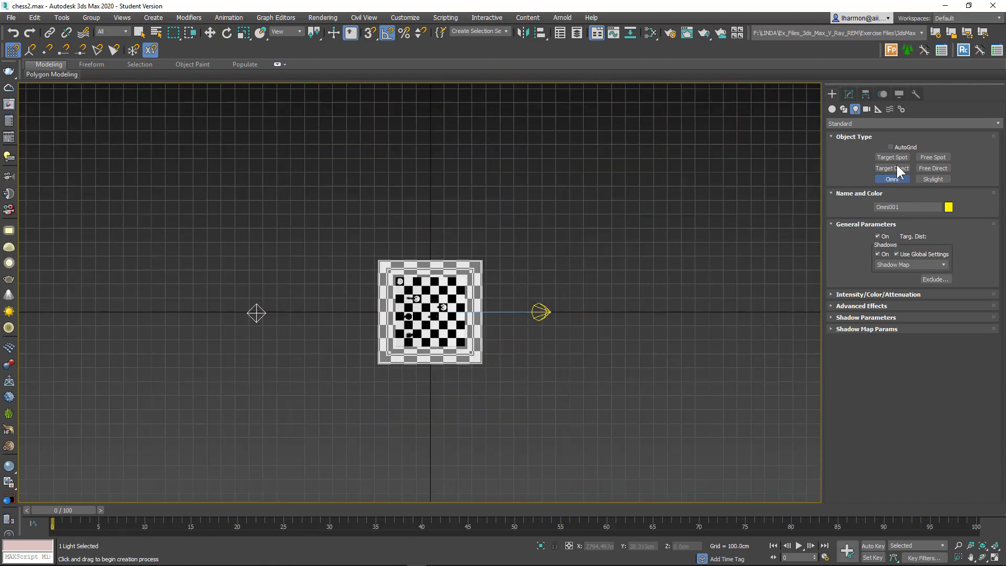
pyautogui.click(849, 93)
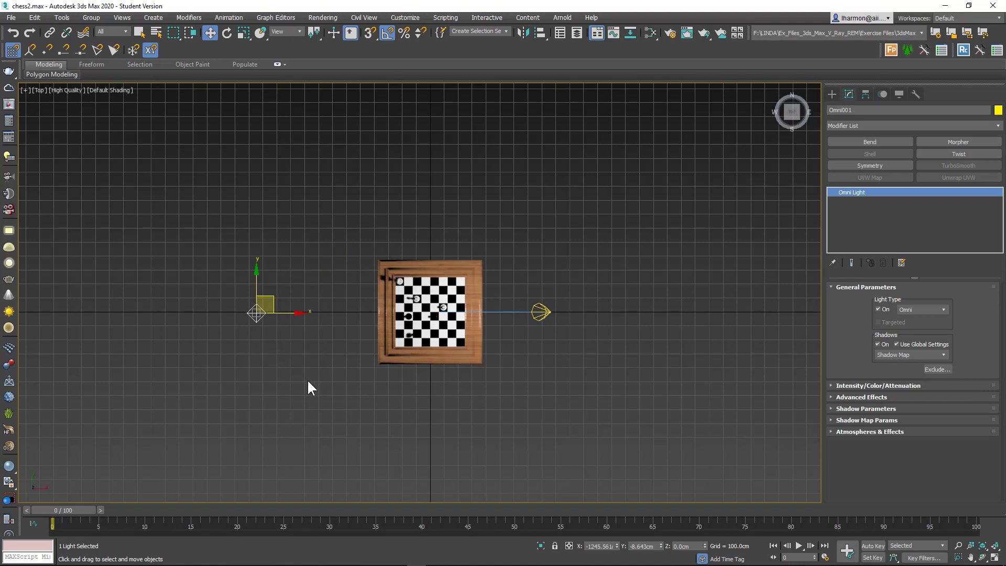
# In the front view, move the omni light down below the platform and closer to it, to about X -1030 cm and Z -342 cm
pyautogui.press('f')
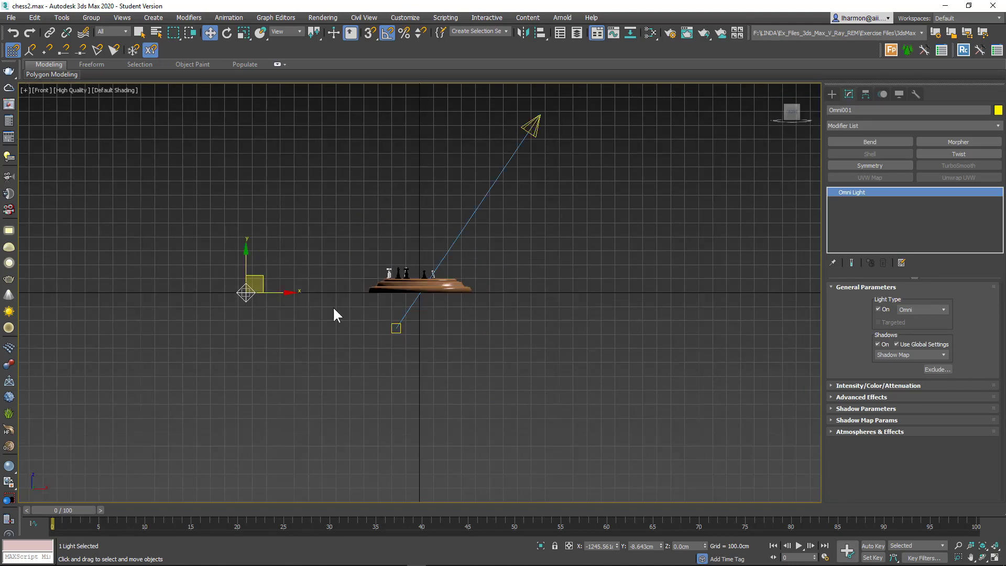
pyautogui.moveTo(230, 300); pyautogui.dragTo(259, 348)
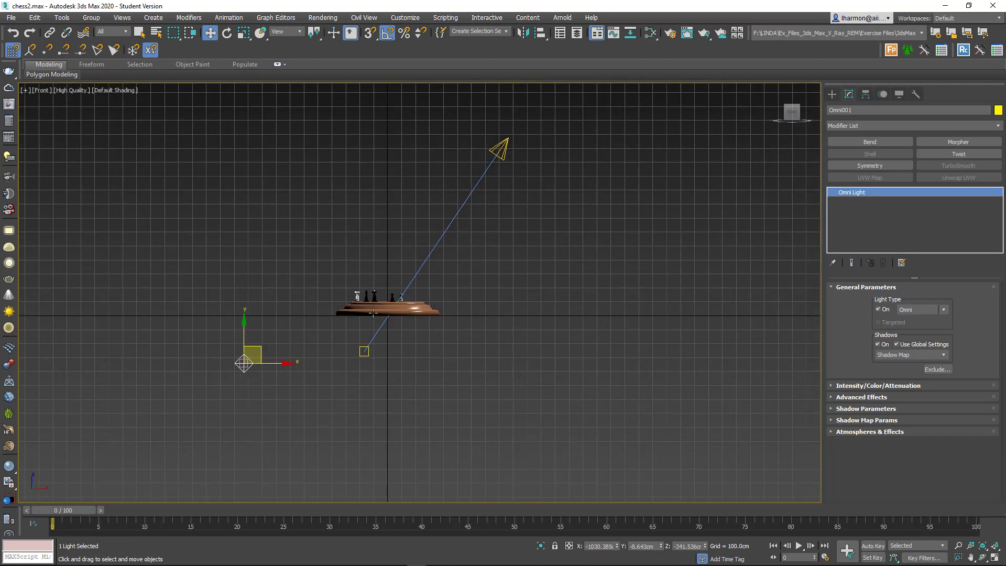
pyautogui.scroll(5, 301, 325)
pyautogui.moveTo(294, 335); pyautogui.dragTo(354, 289, button='middle')
pyautogui.scroll(-5, 297, 314)
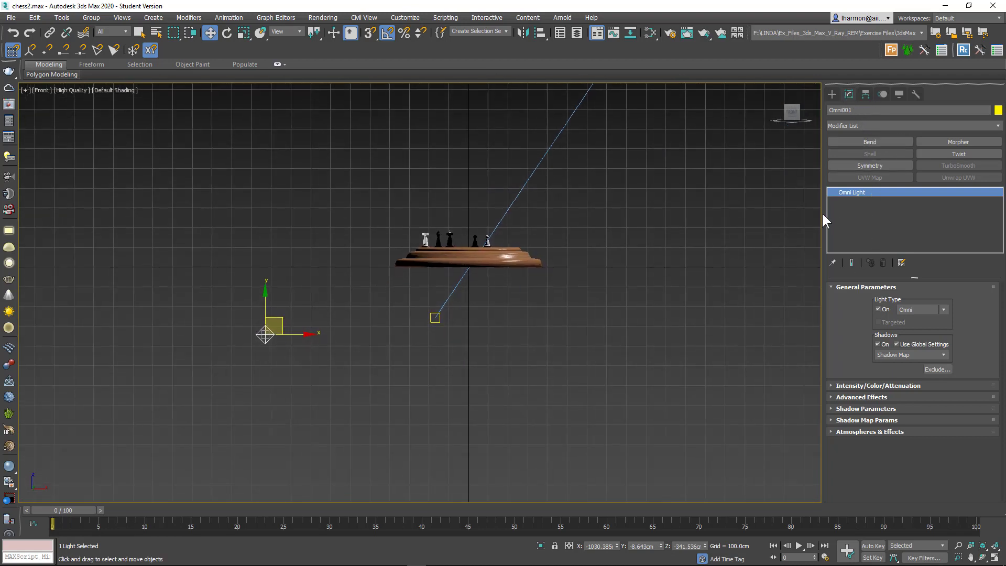
# Narrow the command panel and set the omni light's color to a dark blue, Red 15, Green 25, Blue 34
pyautogui.moveTo(821, 214); pyautogui.dragTo(883, 225)
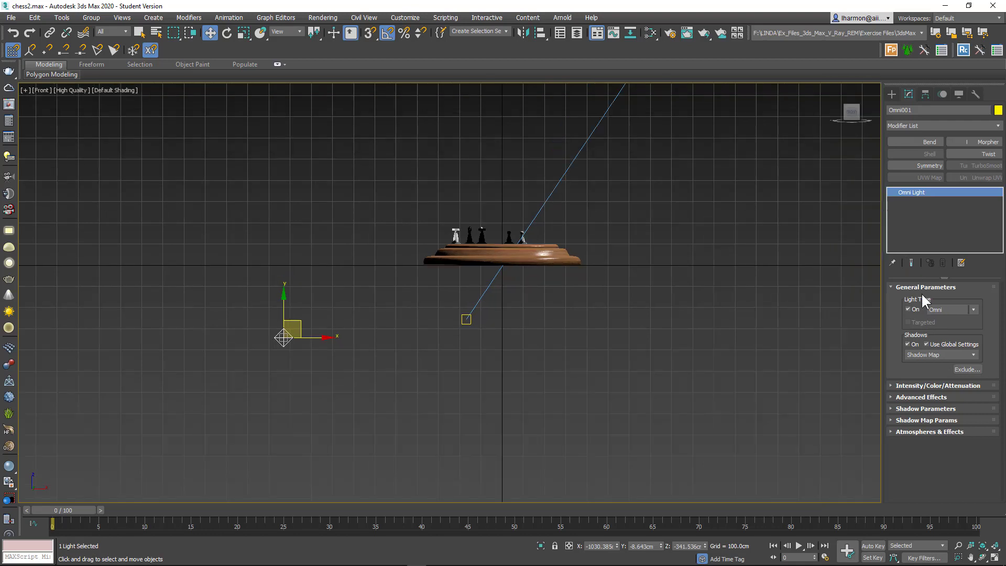
pyautogui.click(892, 386)
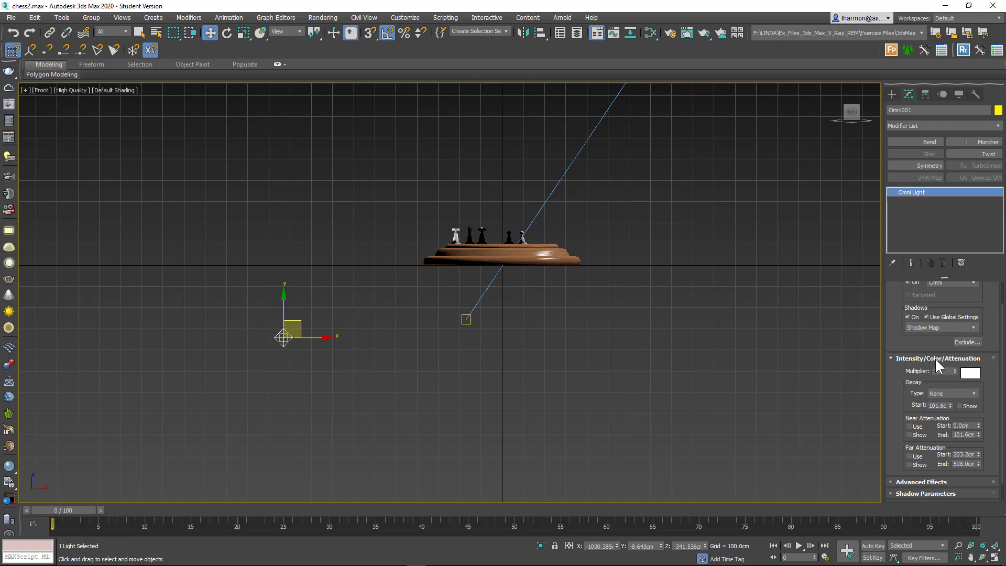
pyautogui.click(971, 373)
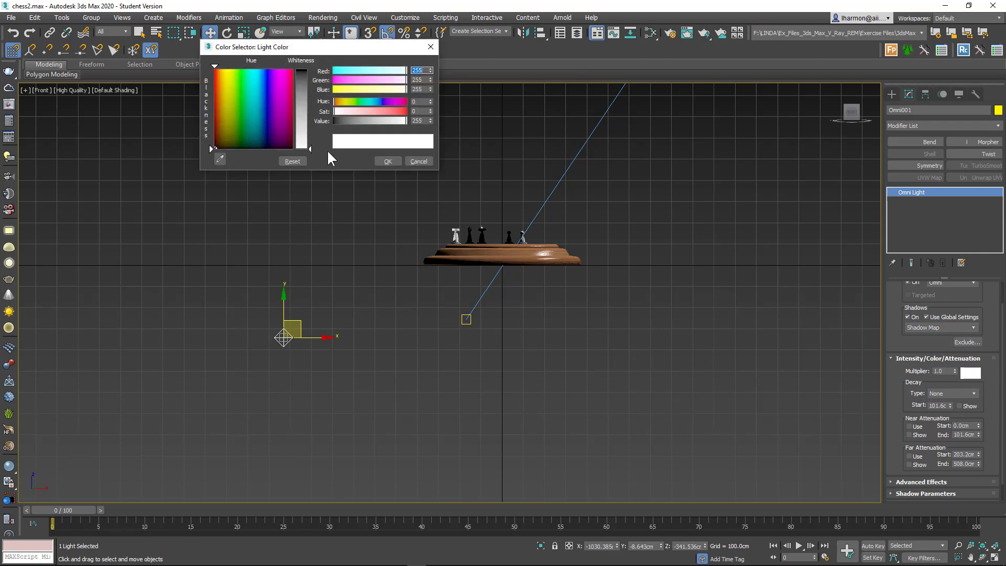
pyautogui.moveTo(309, 144); pyautogui.dragTo(303, 96)
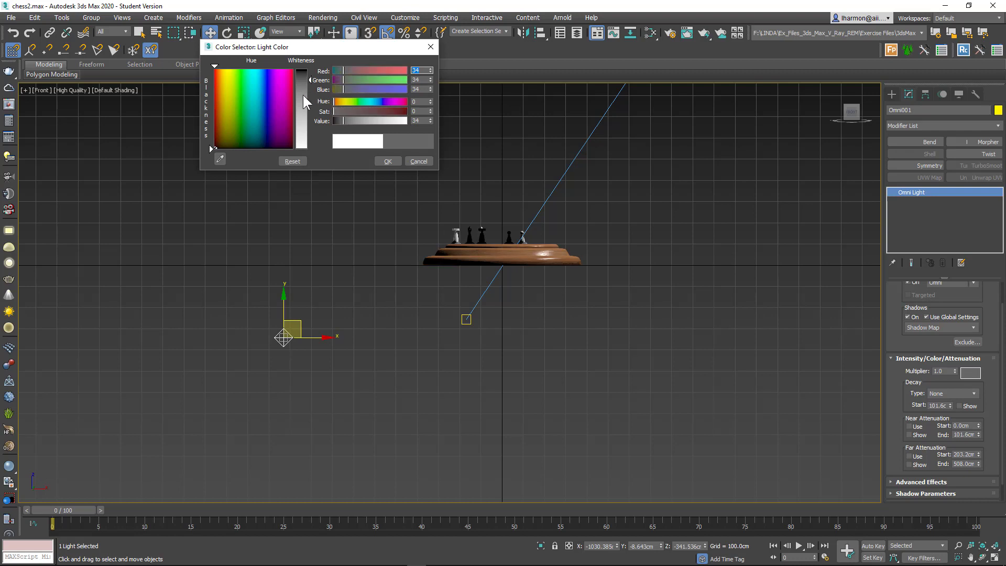
pyautogui.click(260, 135)
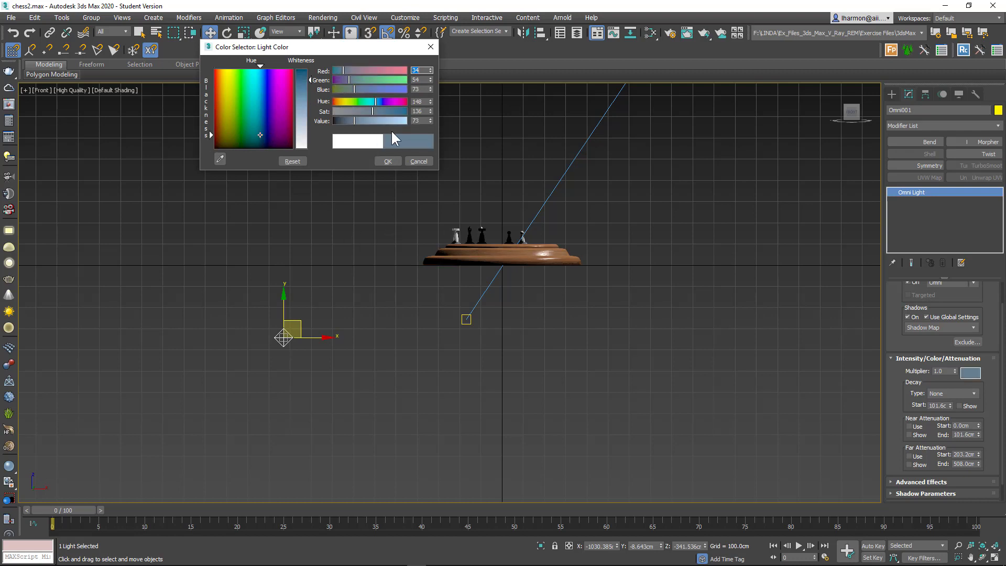
pyautogui.moveTo(356, 121); pyautogui.dragTo(347, 120)
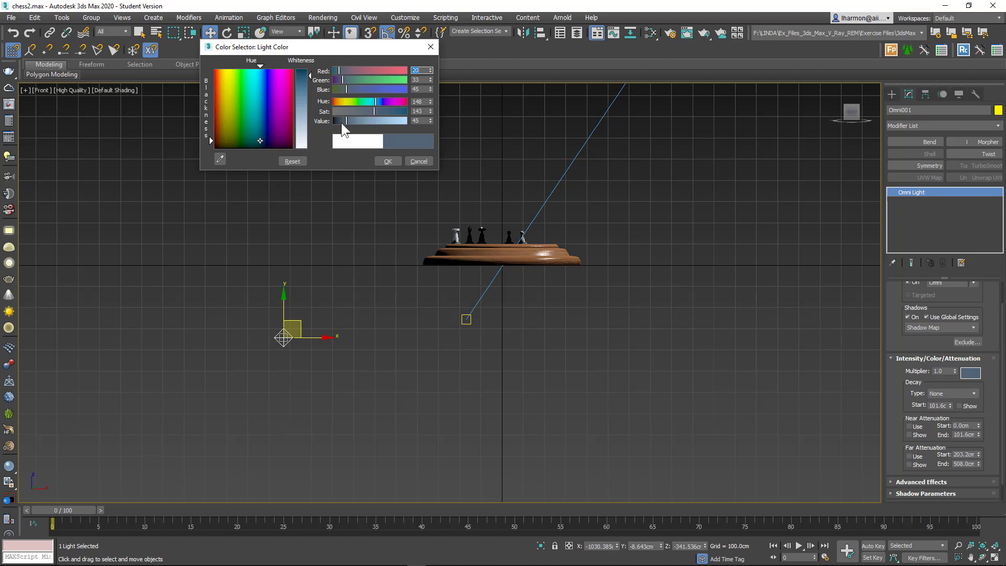
pyautogui.moveTo(341, 123); pyautogui.dragTo(341, 121)
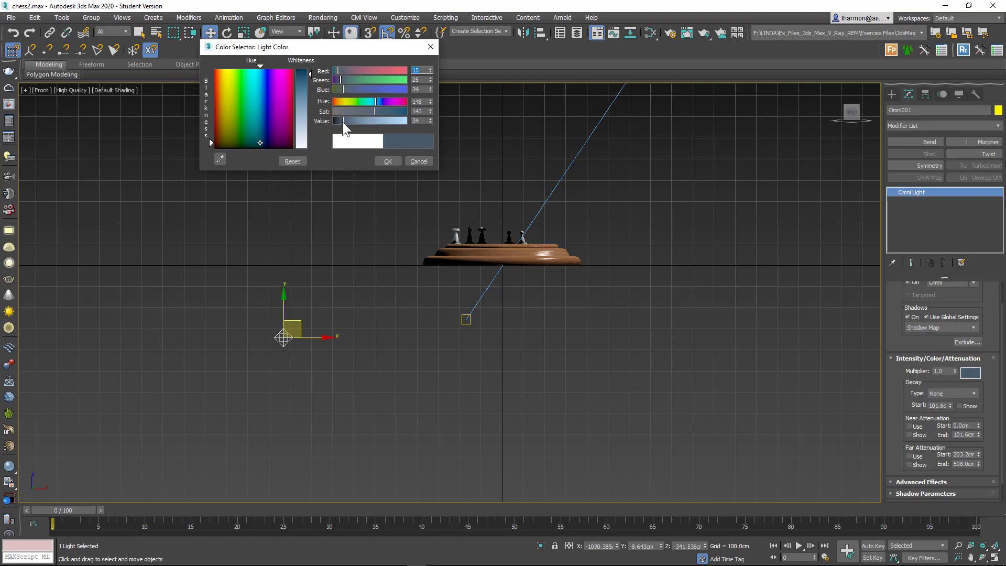
pyautogui.click(397, 160)
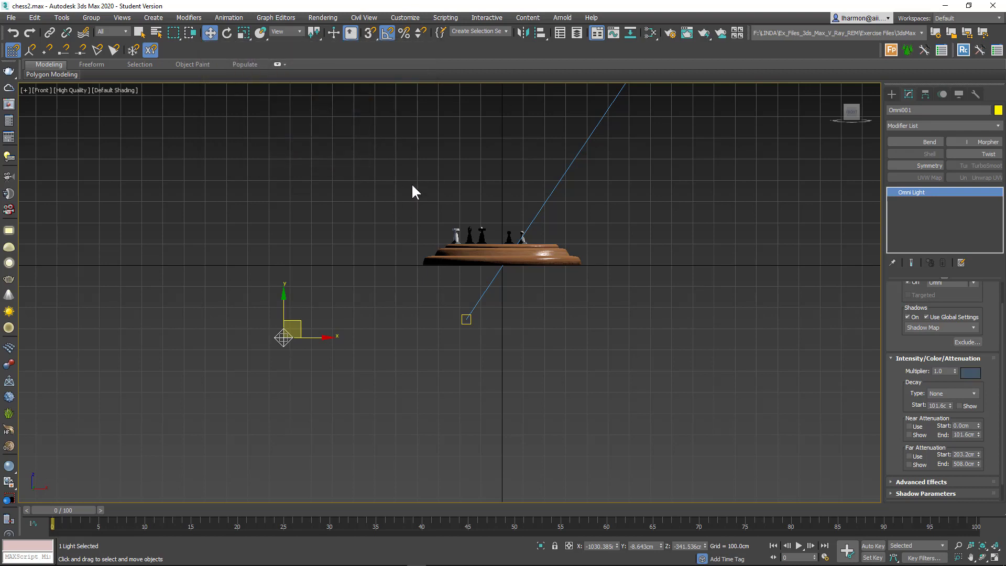
# Turn off the omni light's shadows and its effect on specular highlights, leaving the diffuse effect on
pyautogui.keyDown('alt'); pyautogui.moveTo(411, 183); pyautogui.dragTo(600, 197, button='middle'); pyautogui.keyUp('alt')
pyautogui.click(595, 187)
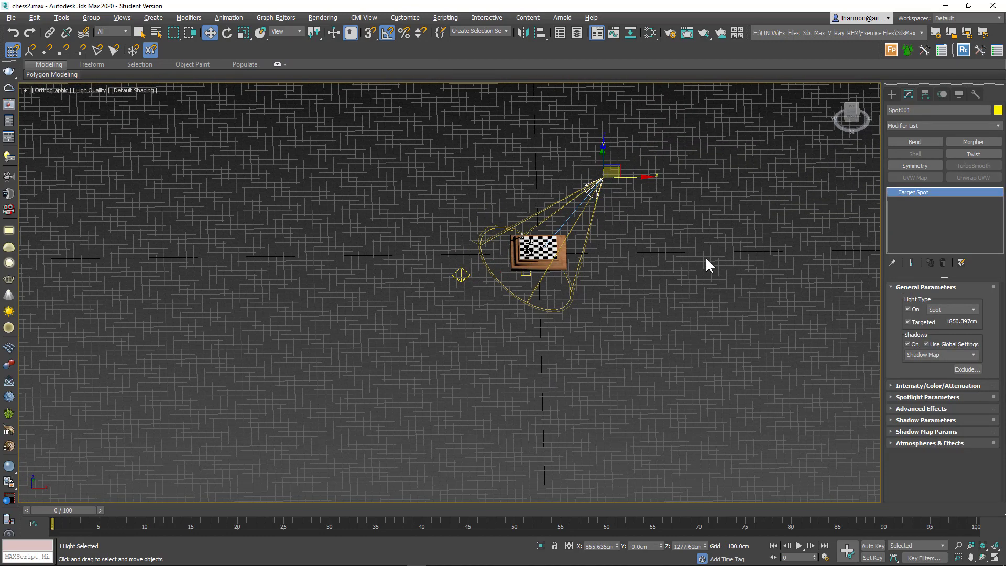
pyautogui.click(462, 275)
pyautogui.click(909, 344)
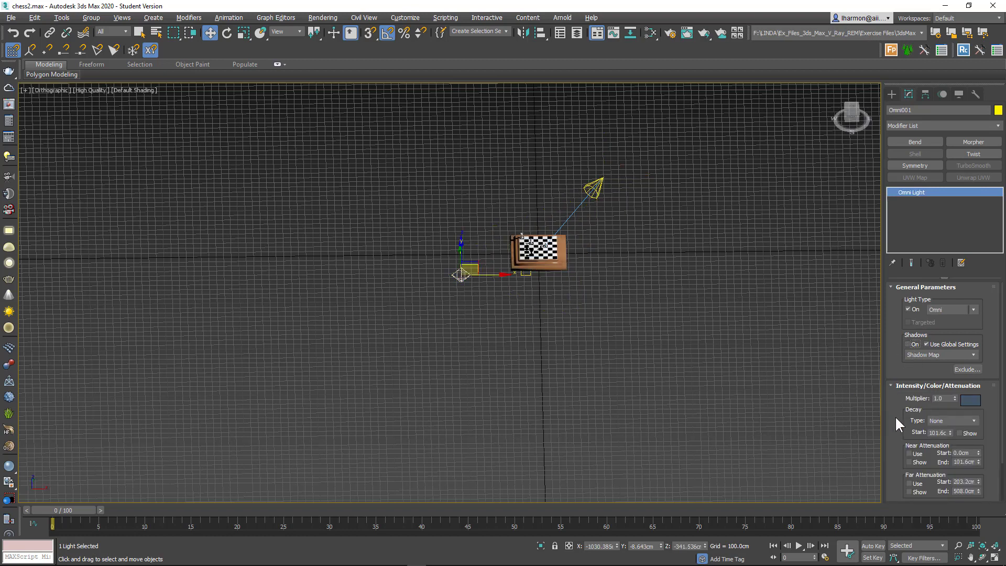
pyautogui.moveTo(893, 416); pyautogui.dragTo(898, 350)
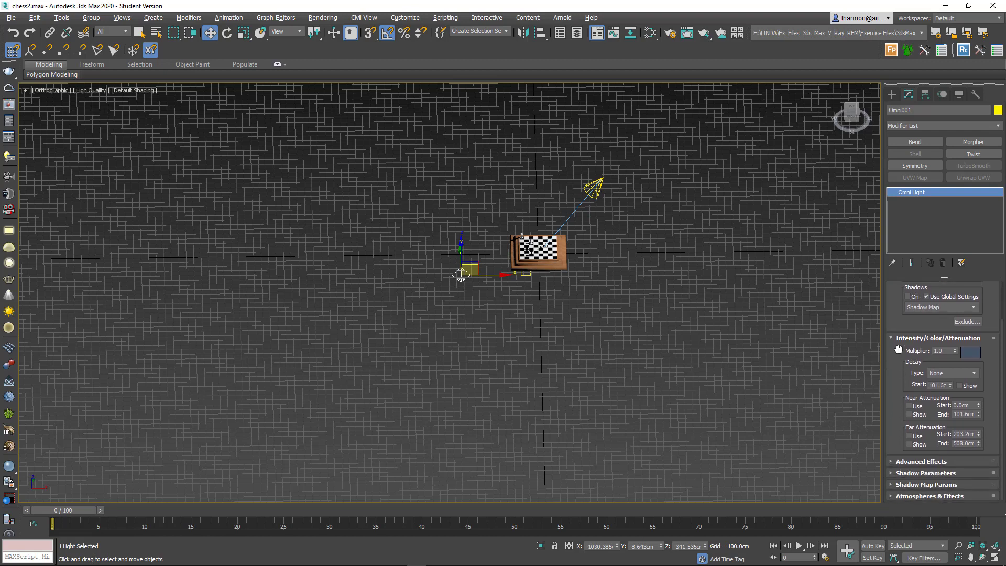
pyautogui.click(889, 462)
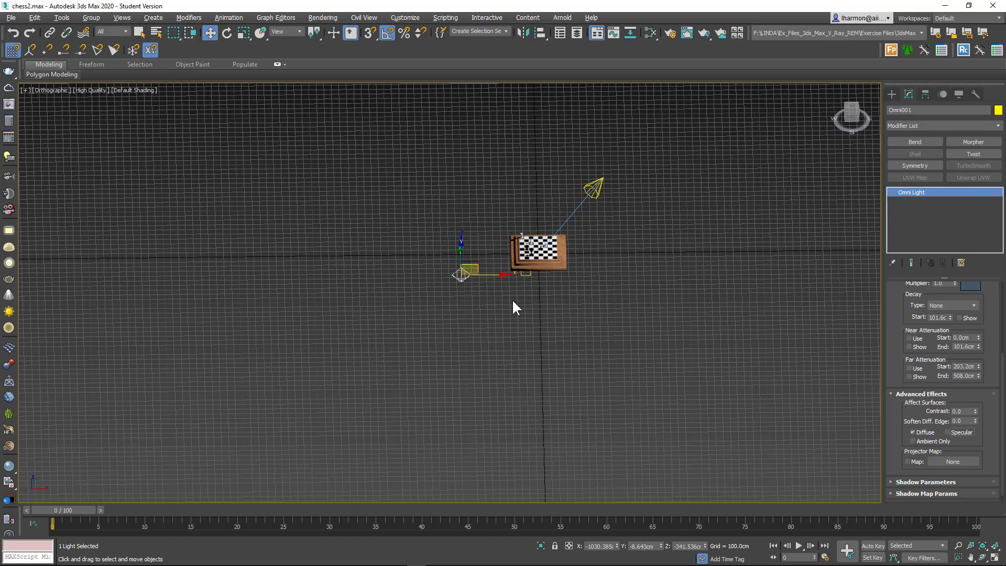
# Shift the omni light sideways along Y and clone it as one instance on the opposite side, at about Y -973 cm
pyautogui.keyDown('alt'); pyautogui.moveTo(509, 300); pyautogui.dragTo(522, 235, button='middle'); pyautogui.keyUp('alt')
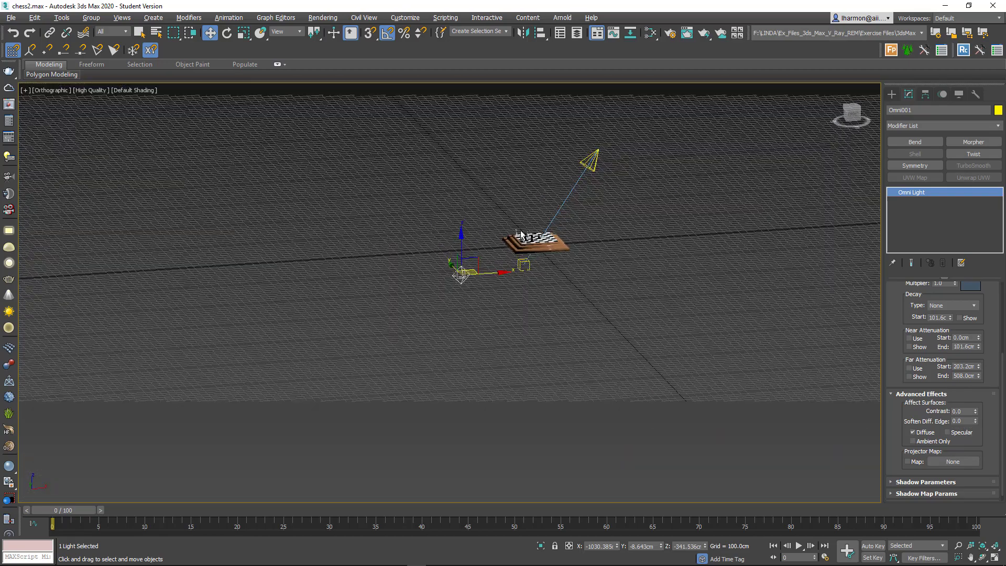
pyautogui.scroll(5, 523, 216)
pyautogui.scroll(-2, 445, 332)
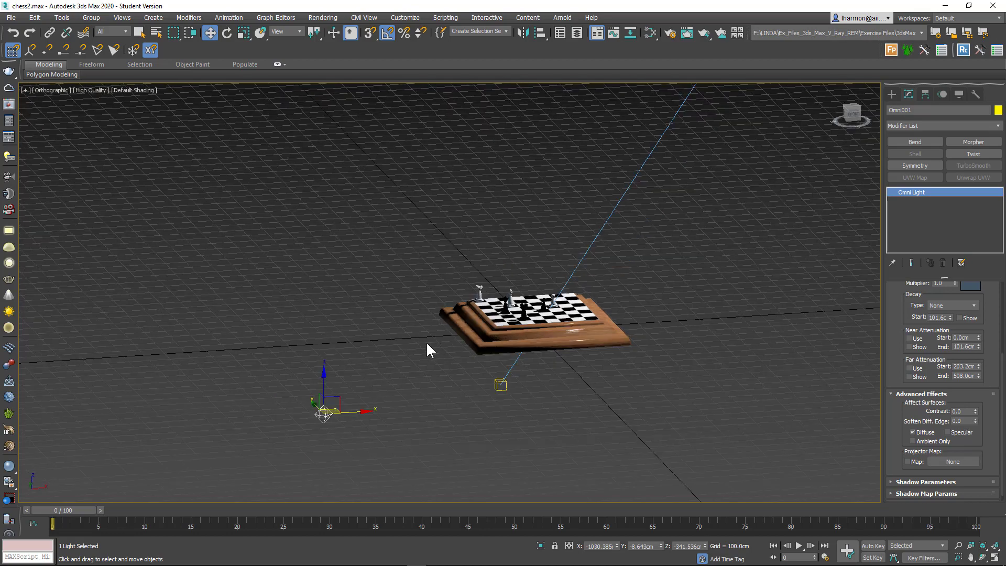
pyautogui.scroll(-3, 428, 350)
pyautogui.keyDown('alt'); pyautogui.moveTo(384, 321); pyautogui.dragTo(393, 400, button='middle'); pyautogui.keyUp('alt')
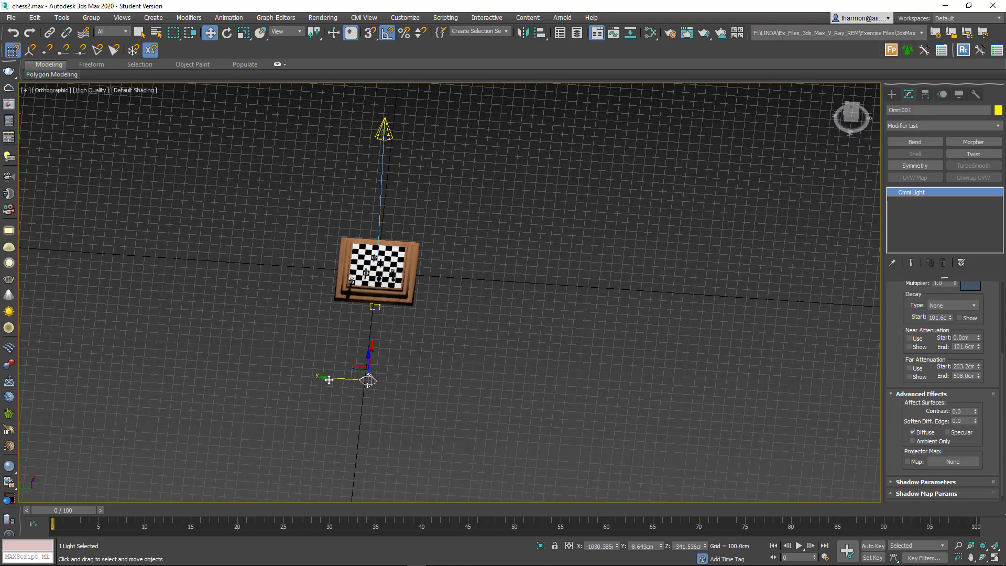
pyautogui.moveTo(329, 378)
pyautogui.mouseDown()
pyautogui.moveTo(210, 373)
pyautogui.moveTo(425, 400)
pyautogui.moveTo(426, 409)
pyautogui.mouseUp()
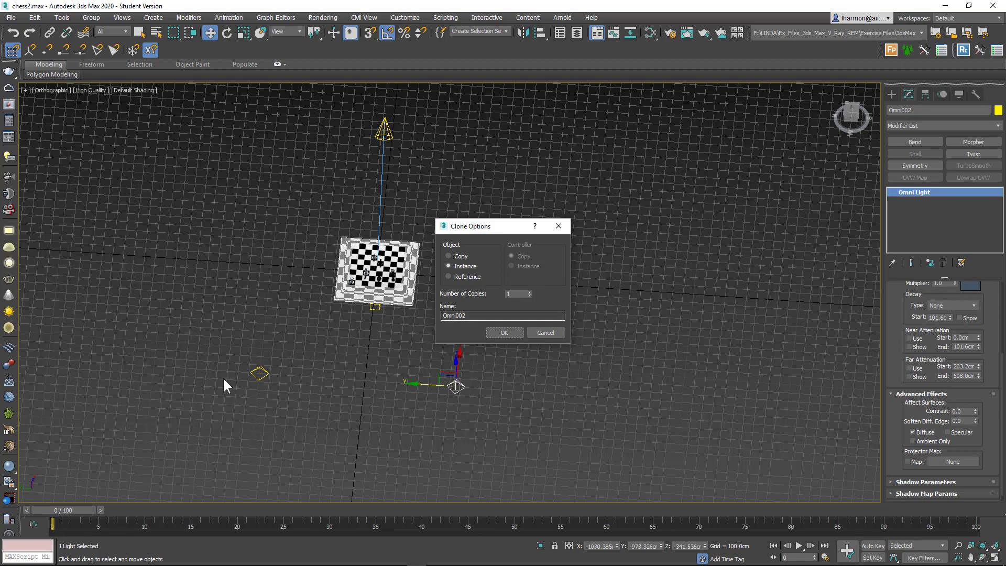
pyautogui.click(504, 332)
# Set the object shadow color of the cloned omni light to a near-black blue, Red 7, Green 7, Blue 10
pyautogui.moveTo(523, 273)
pyautogui.keyDown('alt'); pyautogui.mouseDown(button='middle')
pyautogui.moveTo(442, 307)
pyautogui.moveTo(420, 245)
pyautogui.moveTo(508, 287)
pyautogui.mouseUp(button='middle'); pyautogui.keyUp('alt')
pyautogui.scroll(5, 506, 286)
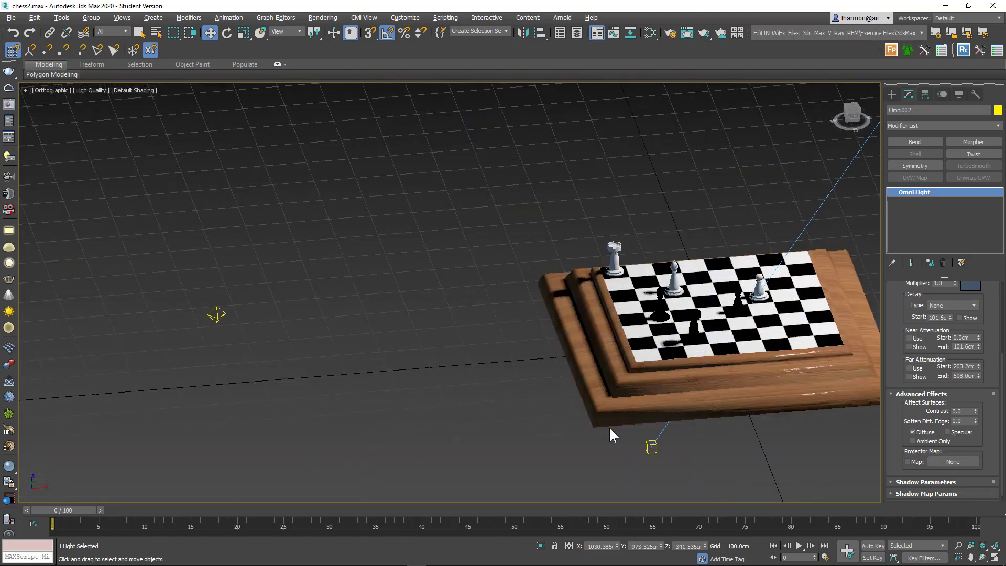
pyautogui.moveTo(601, 394); pyautogui.dragTo(315, 360, button='middle')
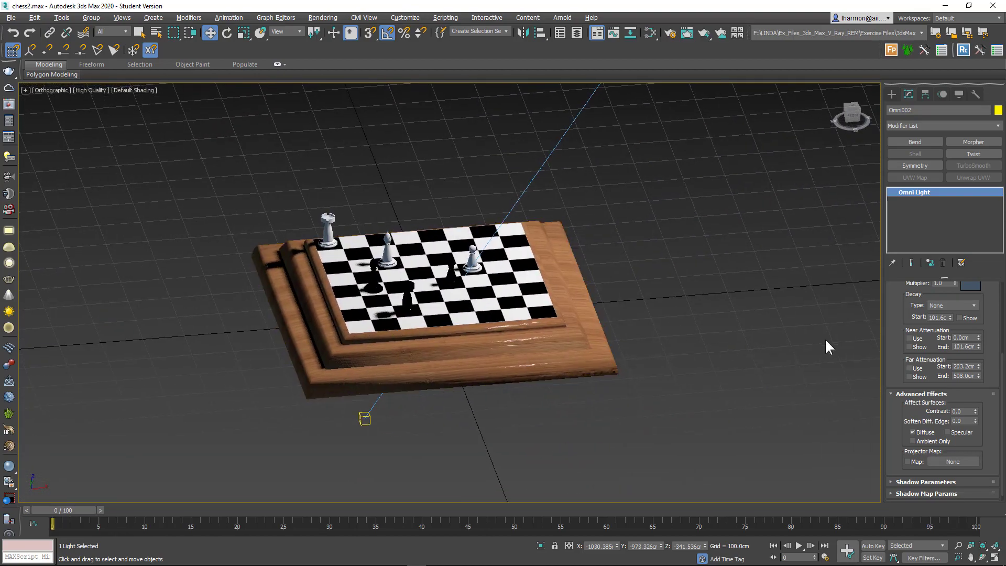
pyautogui.moveTo(596, 277); pyautogui.dragTo(614, 306, button='middle')
pyautogui.scroll(-2, 891, 460)
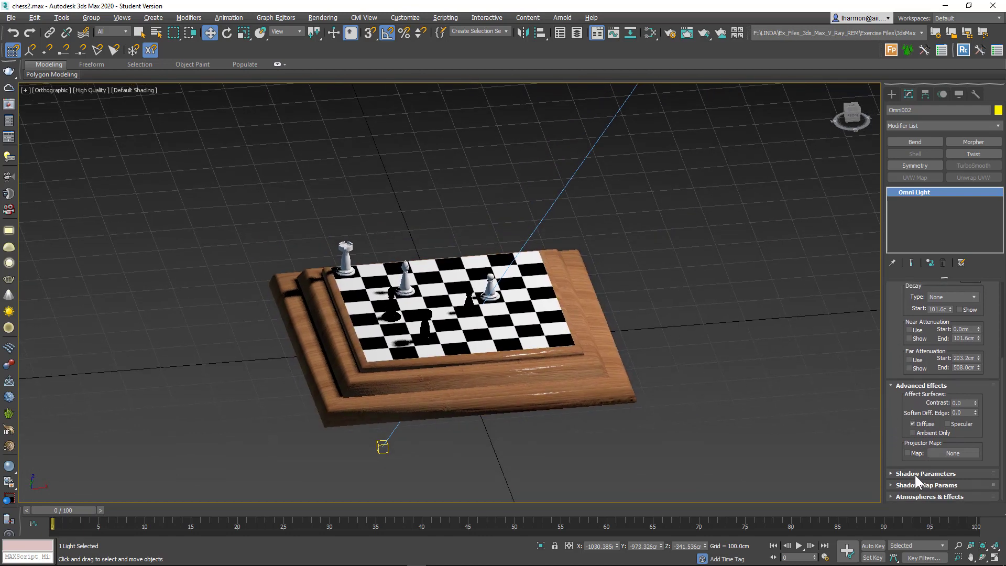
pyautogui.click(891, 472)
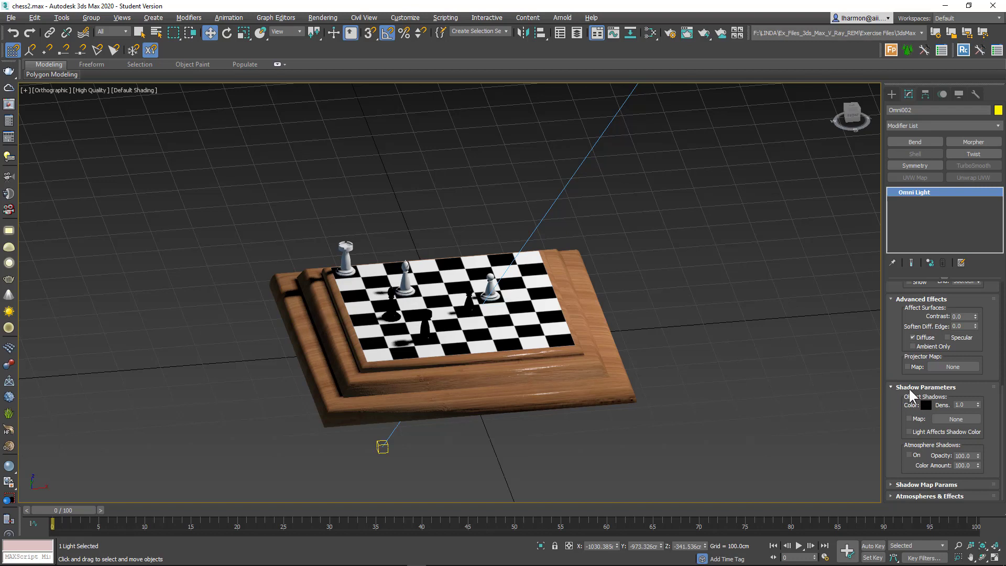
pyautogui.click(926, 404)
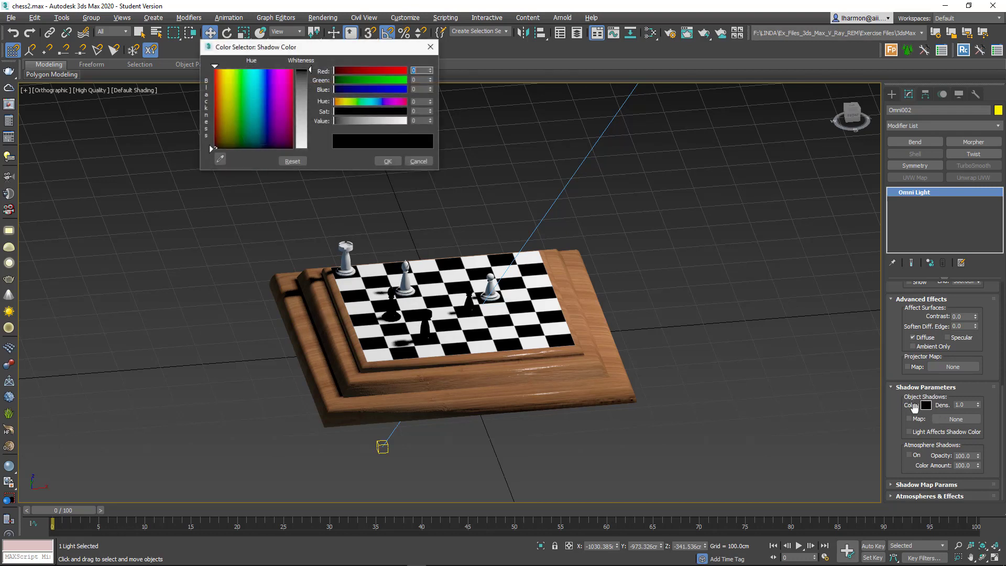
pyautogui.moveTo(313, 75); pyautogui.dragTo(310, 72)
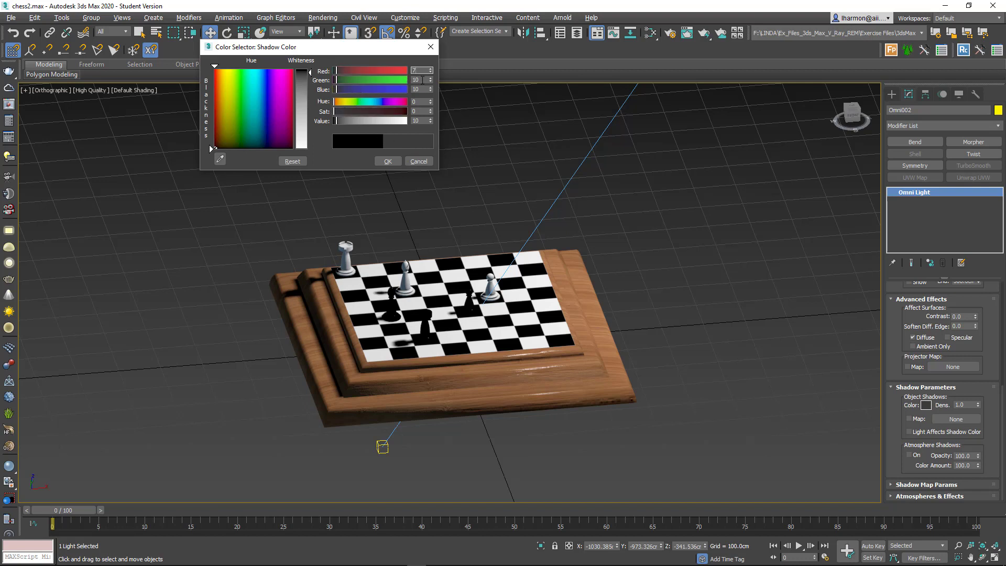
pyautogui.doubleClick(422, 80)
pyautogui.write('7')
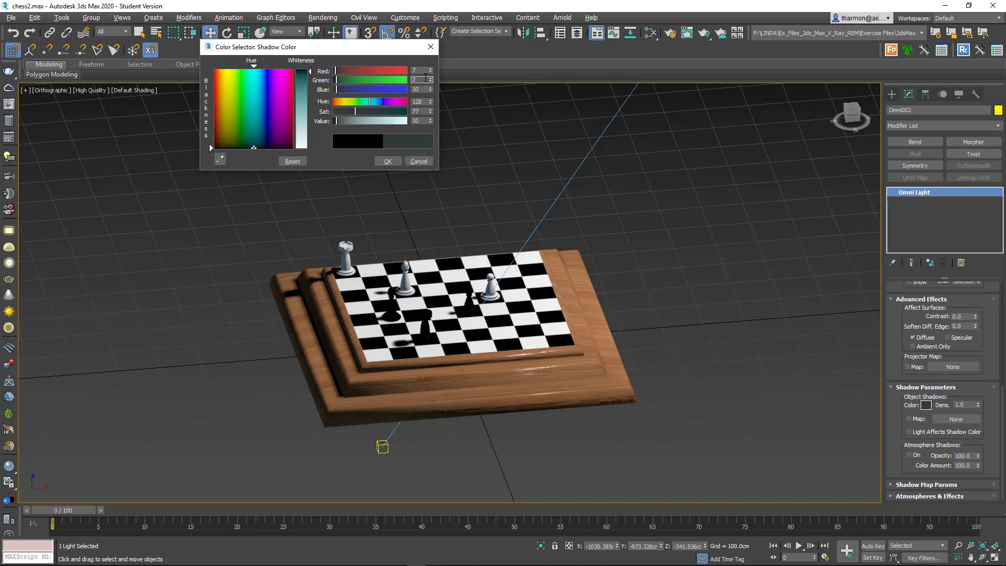
pyautogui.click(388, 162)
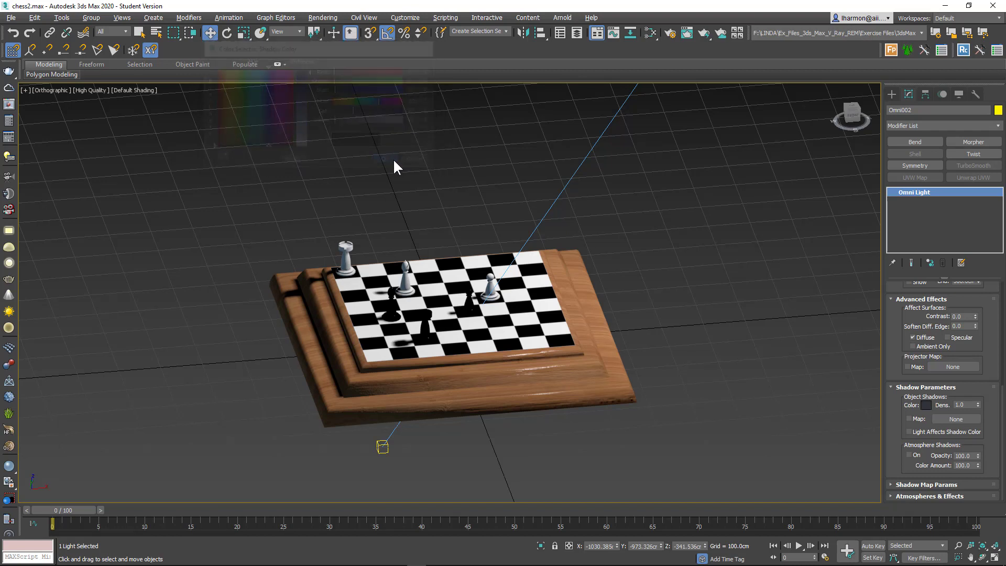
# Review the cloned omni light's object shadow color
pyautogui.click(926, 405)
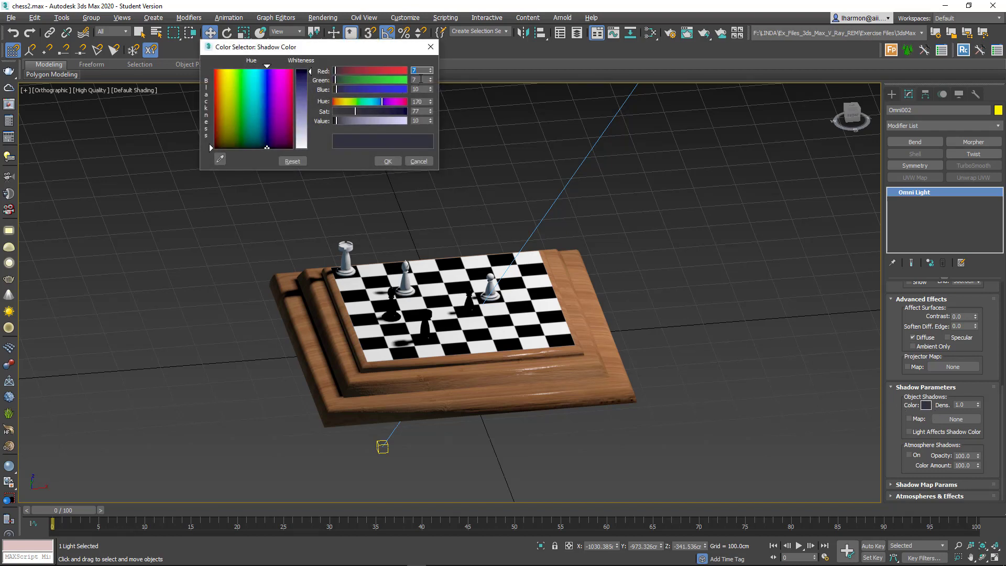
pyautogui.press('Tab')
pyautogui.click(396, 159)
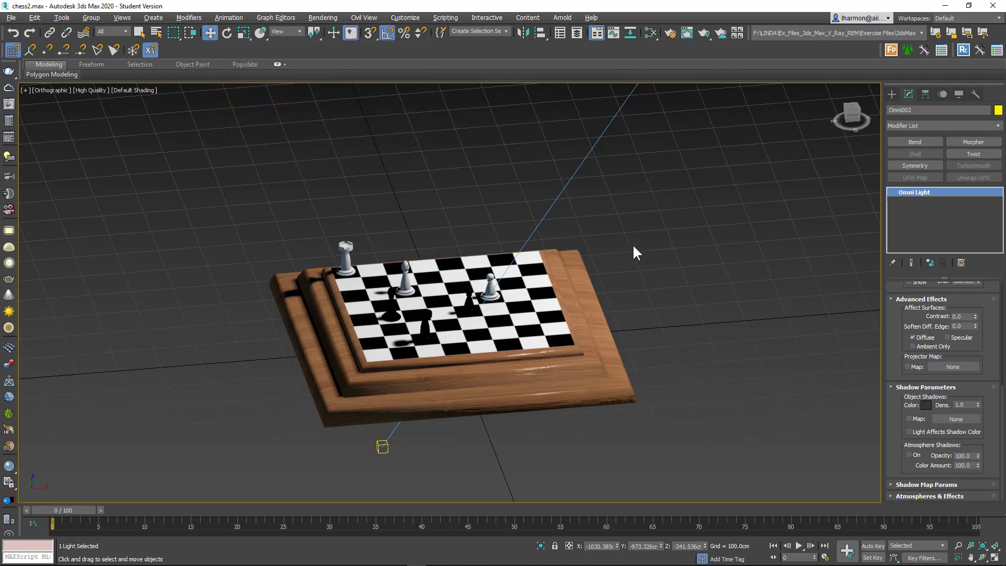
# Switch the viewport to Perspective and frame the chessboard closely from above one corner
pyautogui.scroll(-5, 634, 252)
pyautogui.moveTo(622, 262); pyautogui.dragTo(600, 303, button='middle')
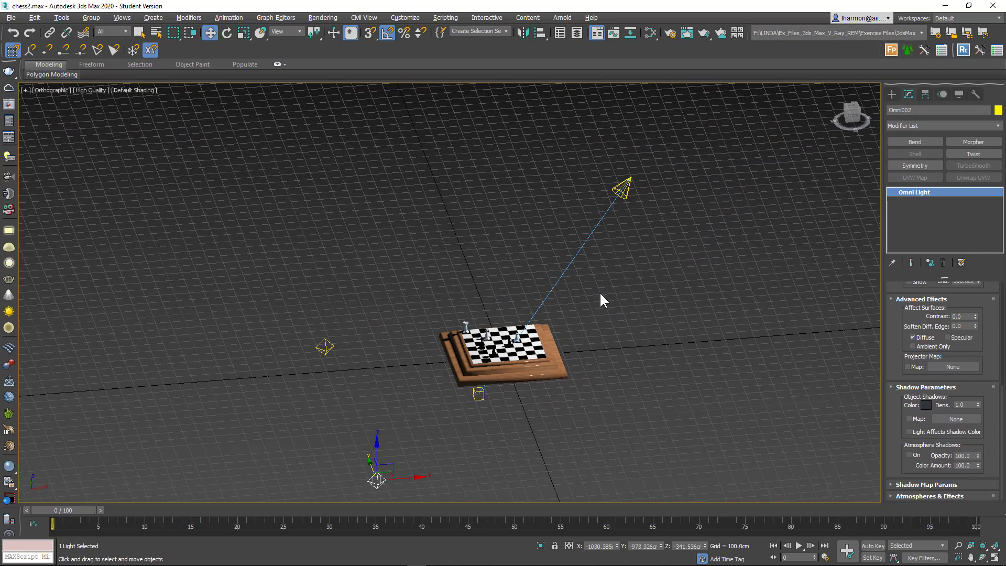
pyautogui.scroll(6, 584, 304)
pyautogui.moveTo(503, 355); pyautogui.dragTo(651, 147, button='middle')
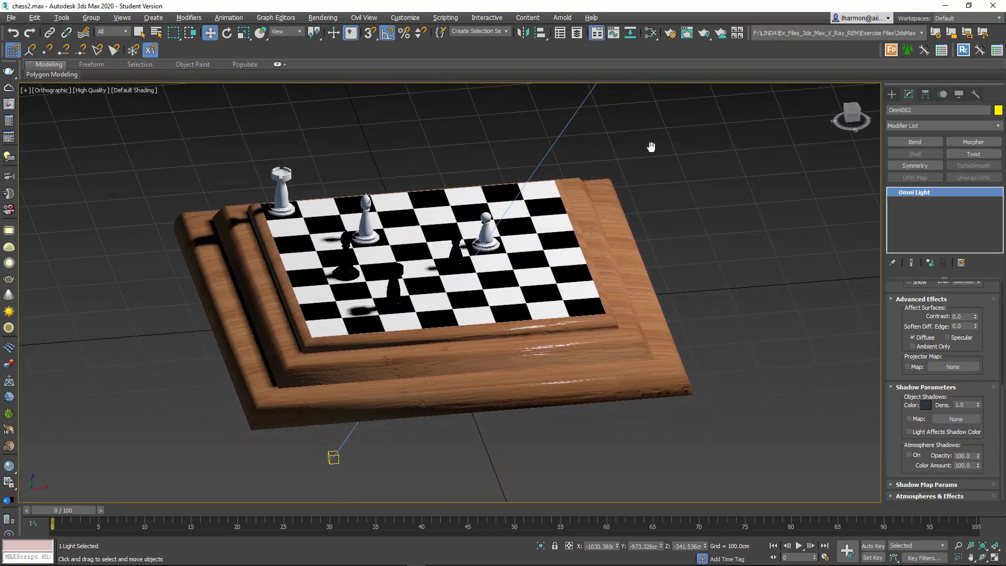
pyautogui.keyDown('alt'); pyautogui.moveTo(640, 184); pyautogui.dragTo(618, 193, button='middle'); pyautogui.keyUp('alt')
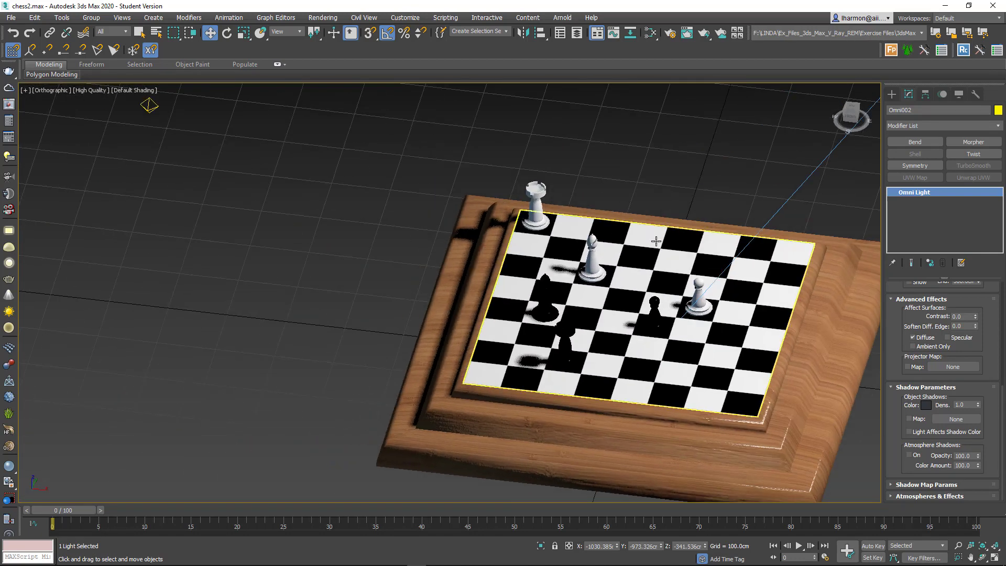
pyautogui.scroll(-3, 657, 241)
pyautogui.press('p')
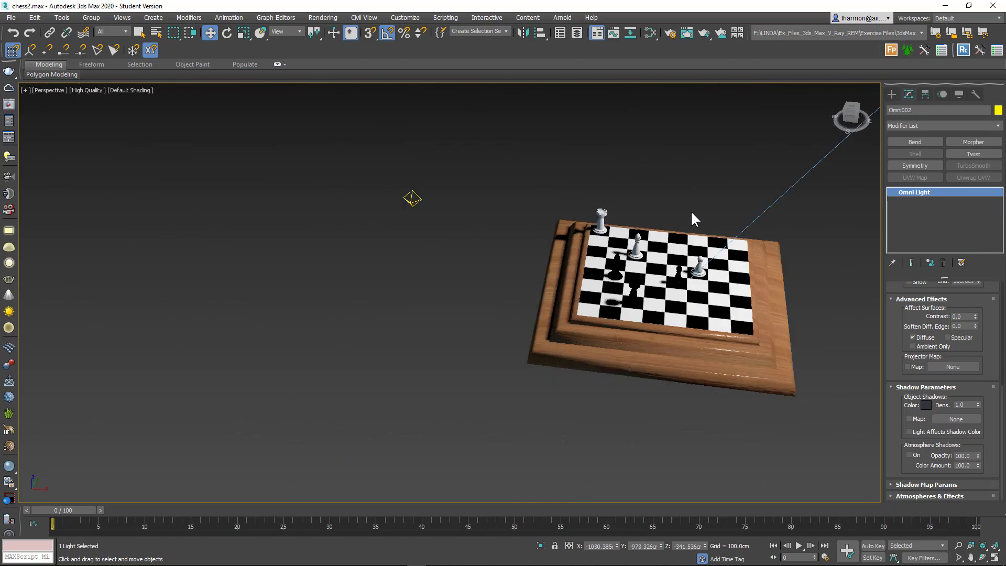
pyautogui.moveTo(692, 211); pyautogui.dragTo(547, 226, button='middle')
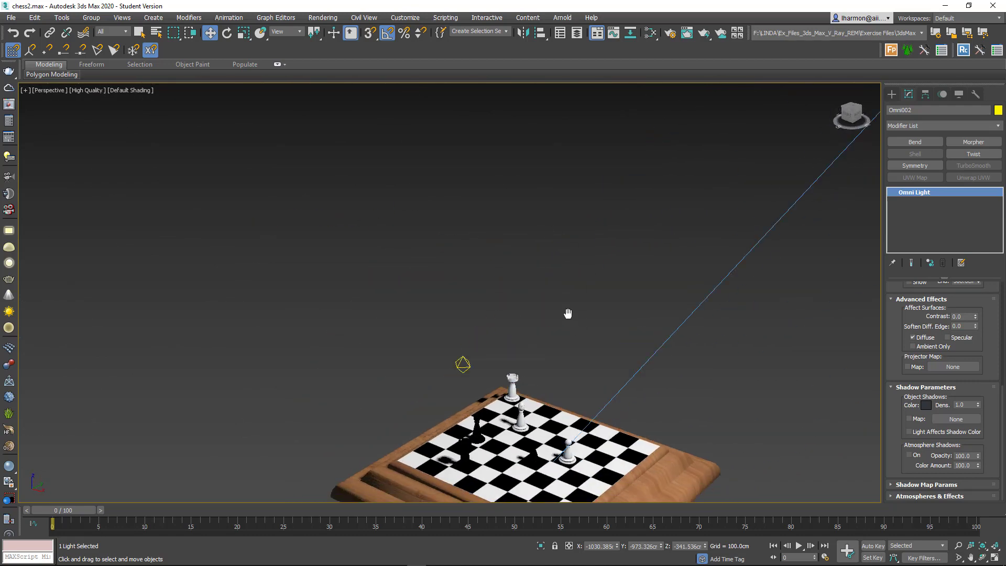
pyautogui.moveTo(568, 313); pyautogui.dragTo(519, 218, button='middle')
pyautogui.scroll(4, 474, 218)
pyautogui.moveTo(444, 324); pyautogui.dragTo(478, 248, button='middle')
pyautogui.moveTo(460, 204); pyautogui.dragTo(489, 254, button='middle')
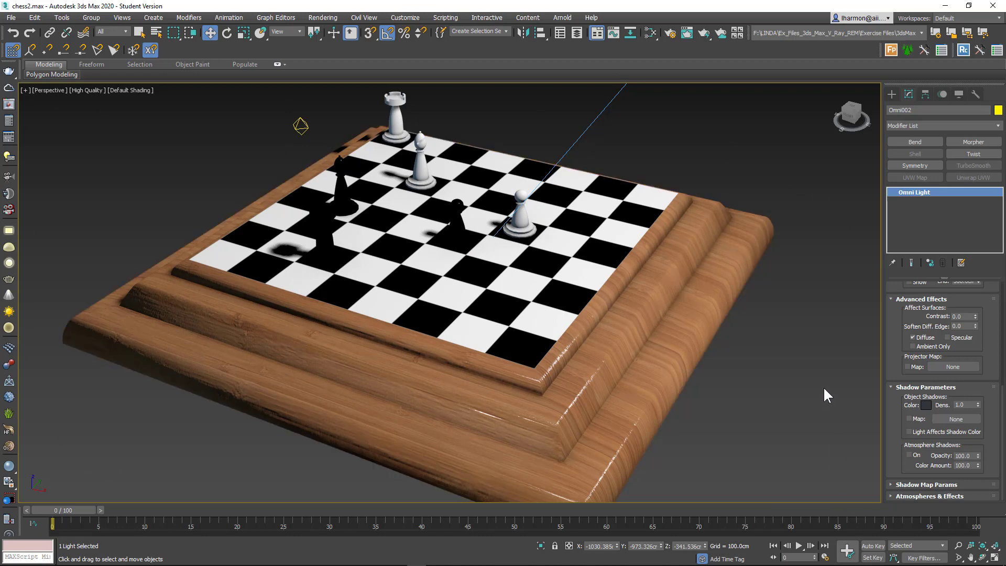
# Show safe frames in the perspective viewport and open the render setup to check the output framing
pyautogui.click(47, 92)
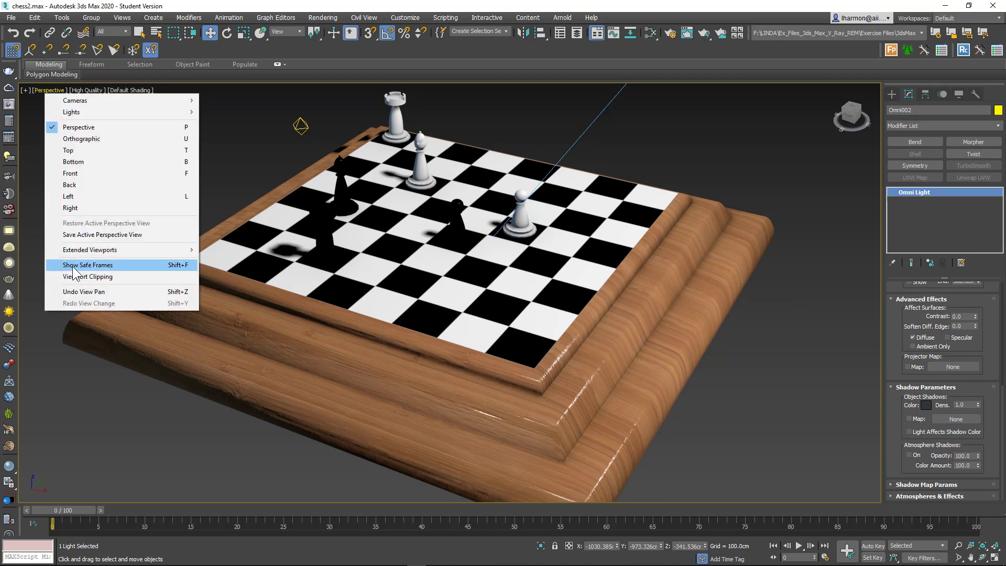
pyautogui.click(105, 265)
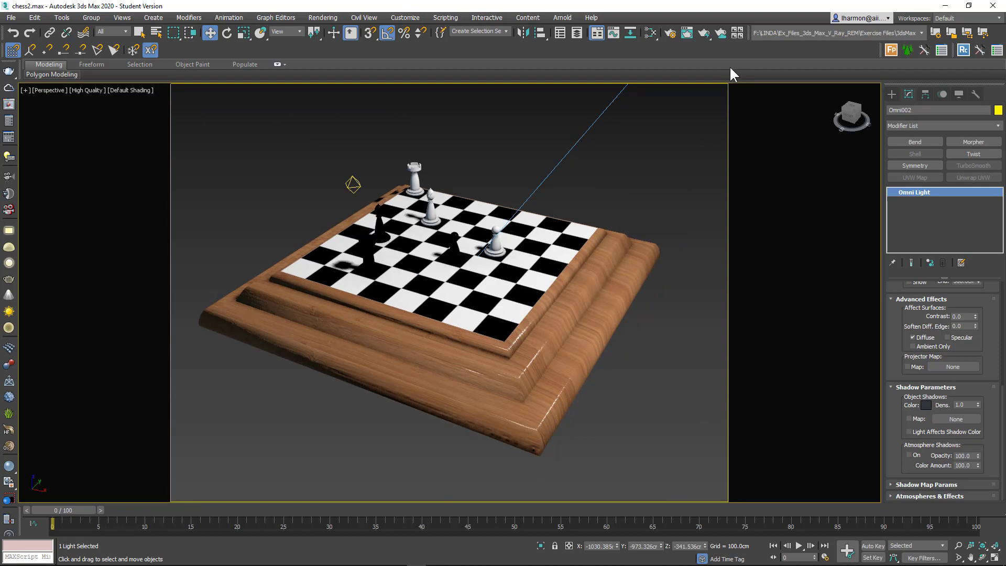
pyautogui.click(671, 33)
pyautogui.hotkey('shift', 'f')
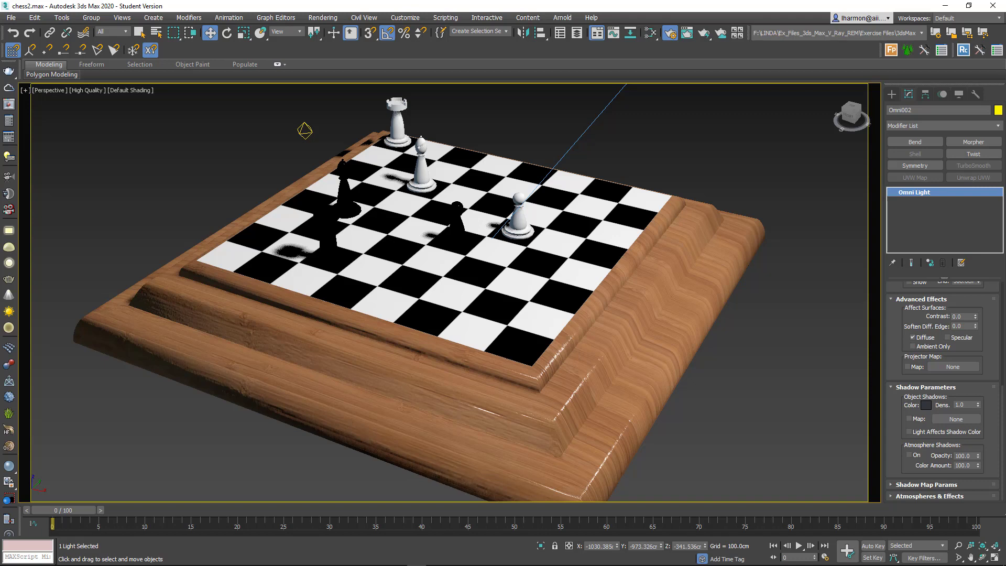
pyautogui.hotkey('shift', 'f')
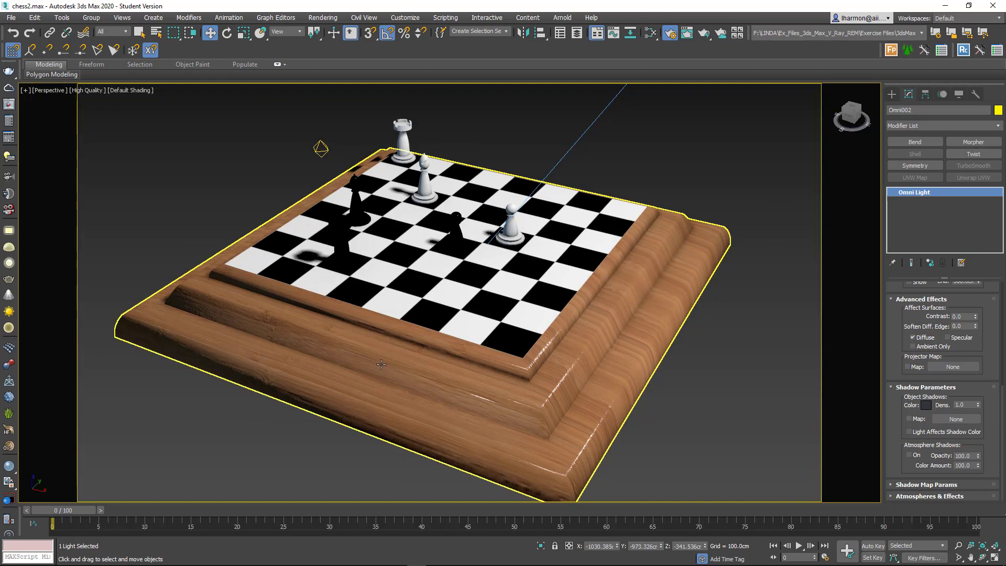
# Examine the shading, highlights and shadows on the chessboard and its pieces from several sides and distances
pyautogui.scroll(-1, 380, 360)
pyautogui.moveTo(379, 359); pyautogui.dragTo(351, 305, button='middle')
pyautogui.keyDown('alt'); pyautogui.moveTo(350, 305); pyautogui.dragTo(461, 302, button='middle'); pyautogui.keyUp('alt')
pyautogui.click(451, 310)
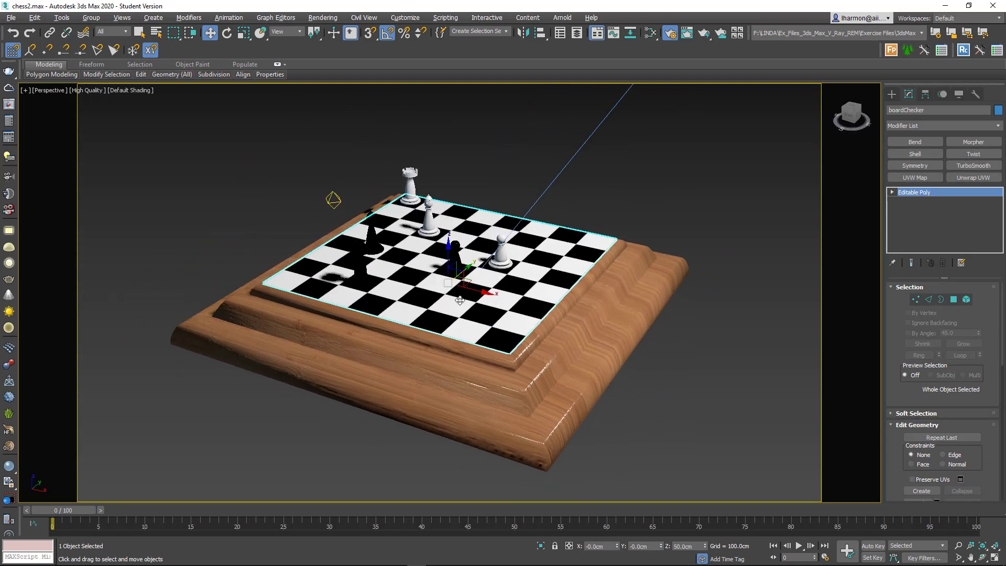
pyautogui.moveTo(681, 333); pyautogui.dragTo(587, 302, button='middle')
pyautogui.scroll(-10, 662, 312)
pyautogui.click(714, 336)
pyautogui.scroll(9, 479, 307)
pyautogui.scroll(5, 482, 307)
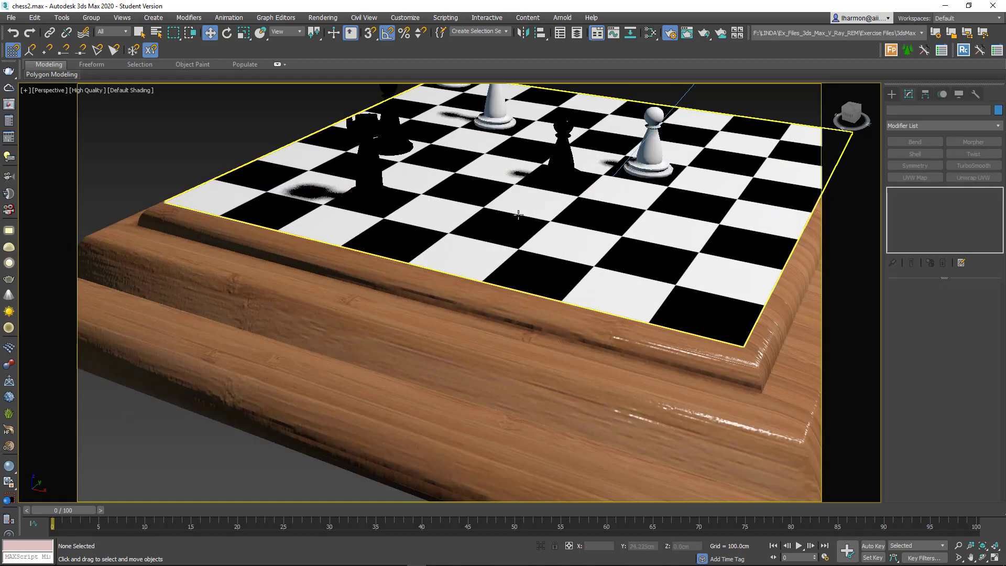
pyautogui.click(521, 214)
pyautogui.scroll(-4, 594, 208)
pyautogui.moveTo(594, 207); pyautogui.dragTo(531, 237, button='middle')
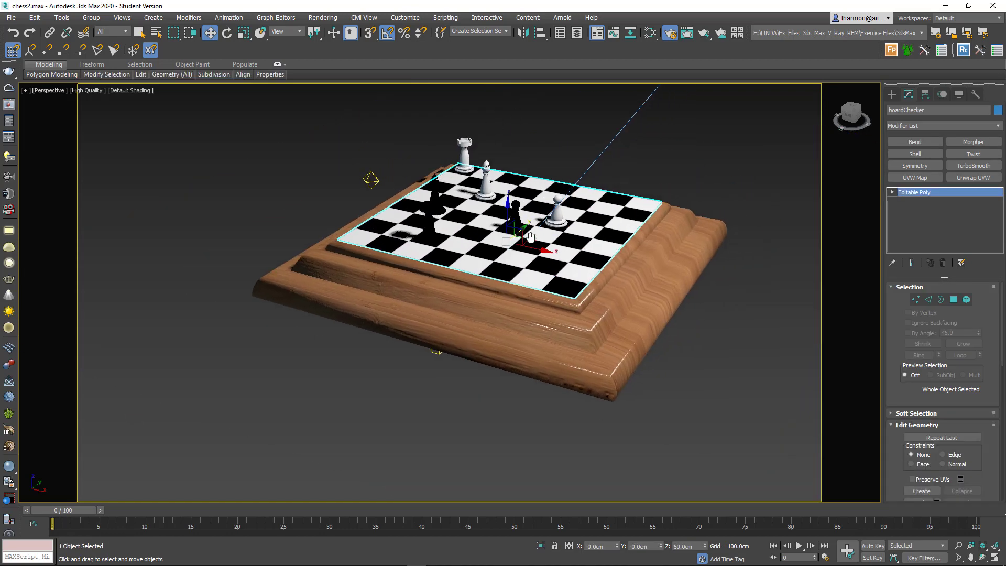
pyautogui.click(480, 183)
pyautogui.keyDown('alt'); pyautogui.moveTo(591, 342); pyautogui.dragTo(487, 359, button='middle'); pyautogui.keyUp('alt')
pyautogui.scroll(3, 443, 298)
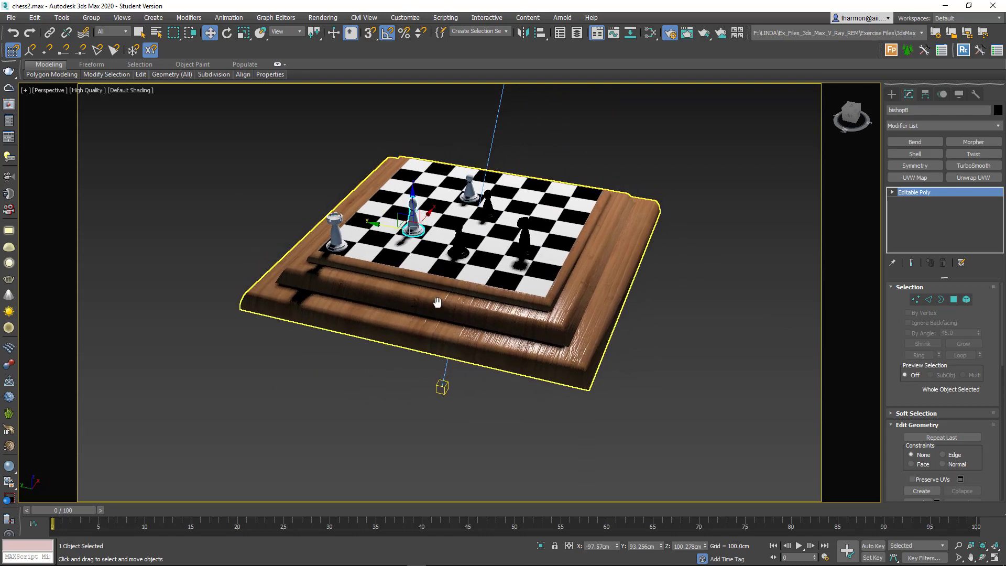
pyautogui.keyDown('alt'); pyautogui.moveTo(447, 298); pyautogui.dragTo(478, 299, button='middle'); pyautogui.keyUp('alt')
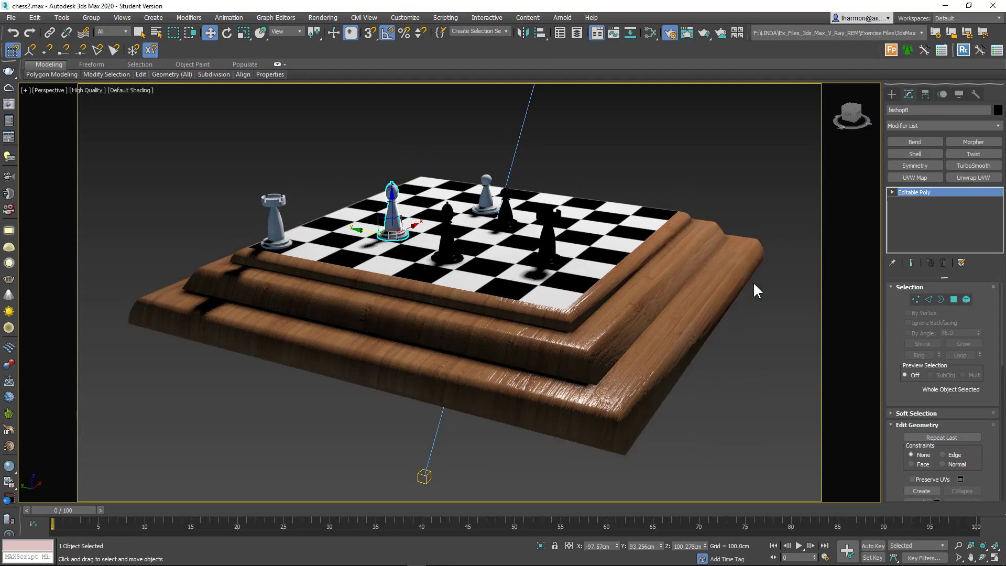
pyautogui.scroll(3, 532, 268)
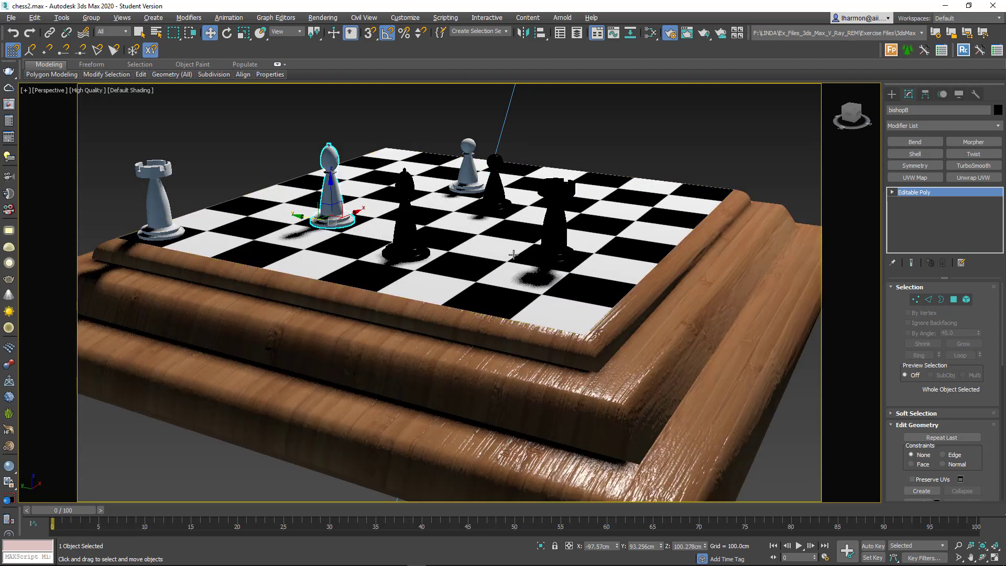
pyautogui.keyDown('alt'); pyautogui.moveTo(514, 254); pyautogui.dragTo(516, 266, button='middle'); pyautogui.keyUp('alt')
pyautogui.moveTo(506, 228); pyautogui.dragTo(525, 256, button='middle')
# Add a Raytrace map to the wood material's Reflection in the Slate Material Editor and place its node below the wood bitmap
pyautogui.press('m')
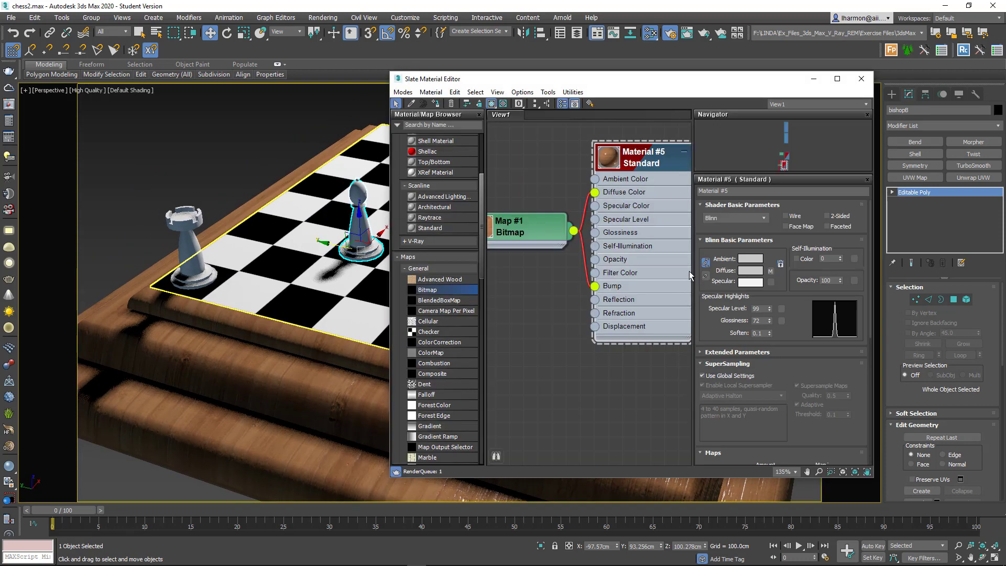
pyautogui.moveTo(561, 163); pyautogui.dragTo(509, 181, button='middle')
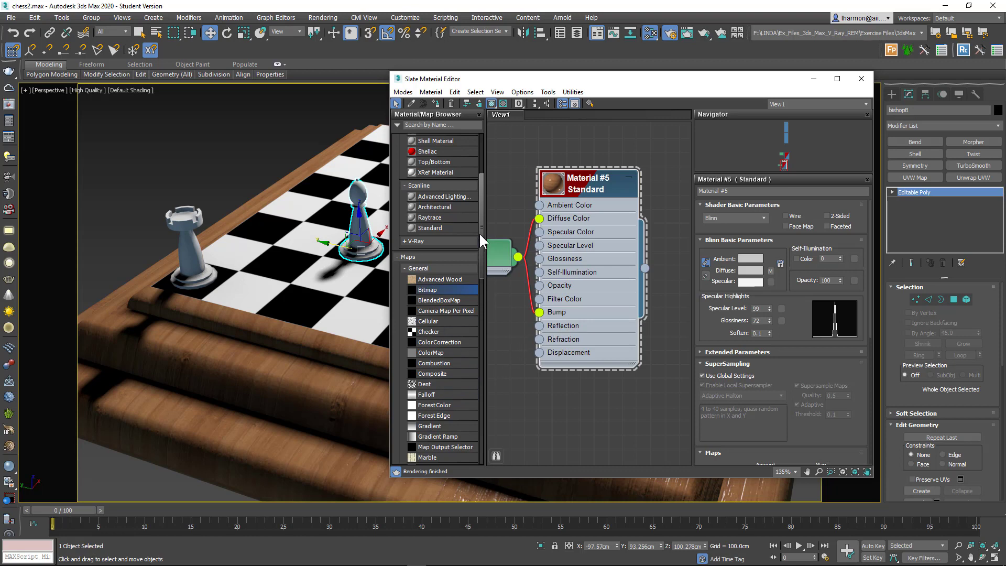
pyautogui.moveTo(479, 232); pyautogui.dragTo(480, 328)
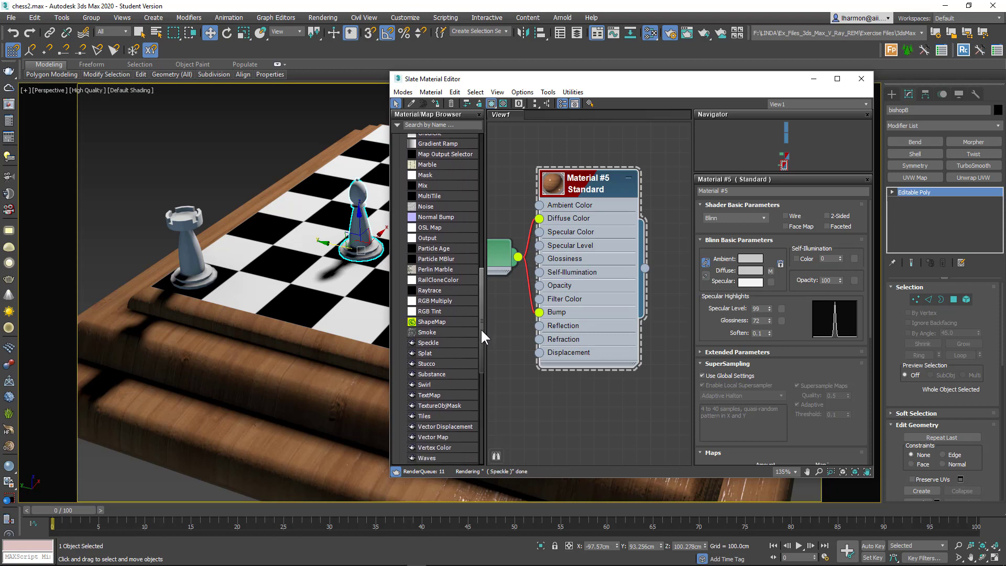
pyautogui.click(420, 295)
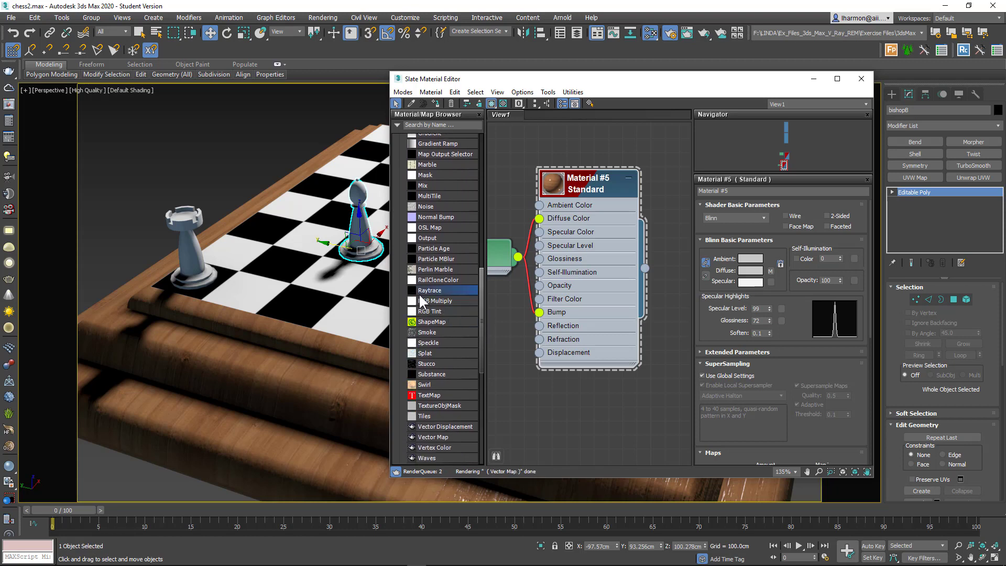
pyautogui.moveTo(420, 296); pyautogui.dragTo(518, 398)
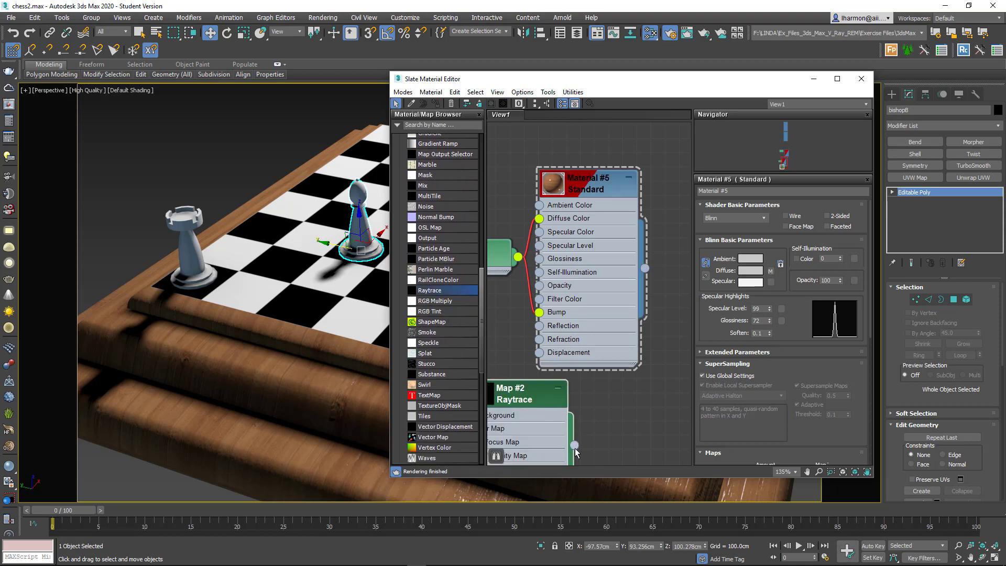
pyautogui.moveTo(575, 445); pyautogui.dragTo(539, 326)
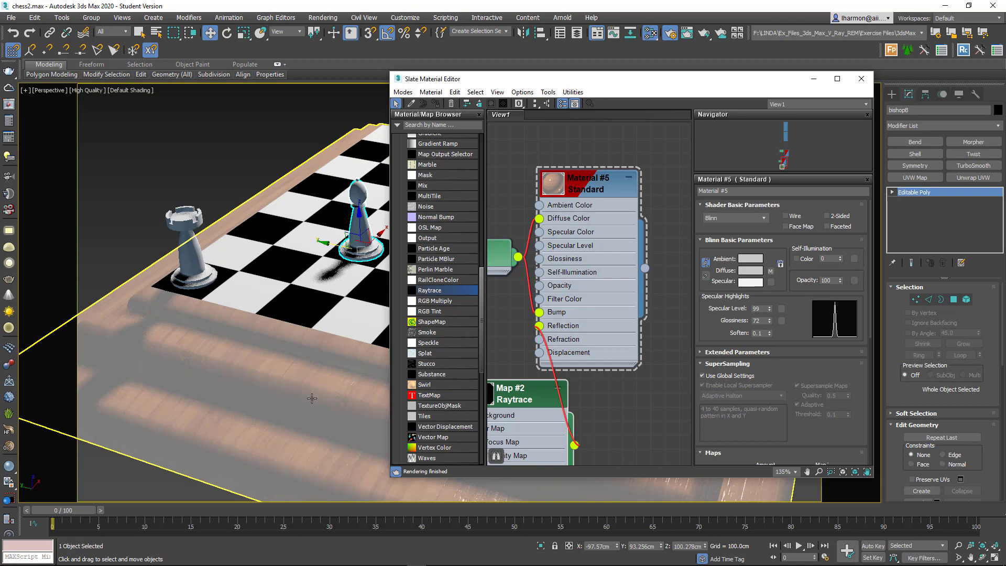
pyautogui.scroll(-4, 659, 337)
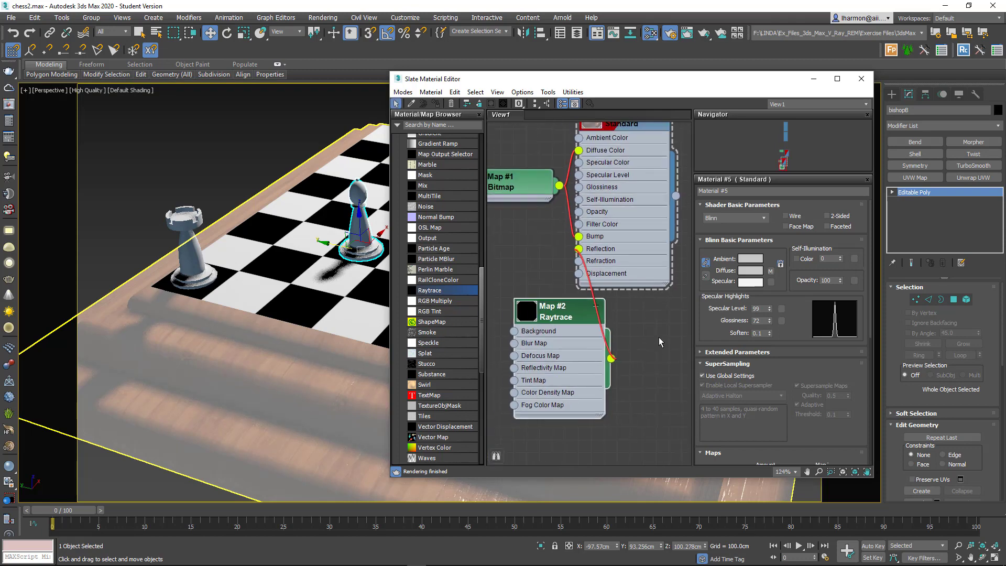
pyautogui.scroll(-2, 635, 353)
pyautogui.moveTo(596, 325); pyautogui.dragTo(529, 275)
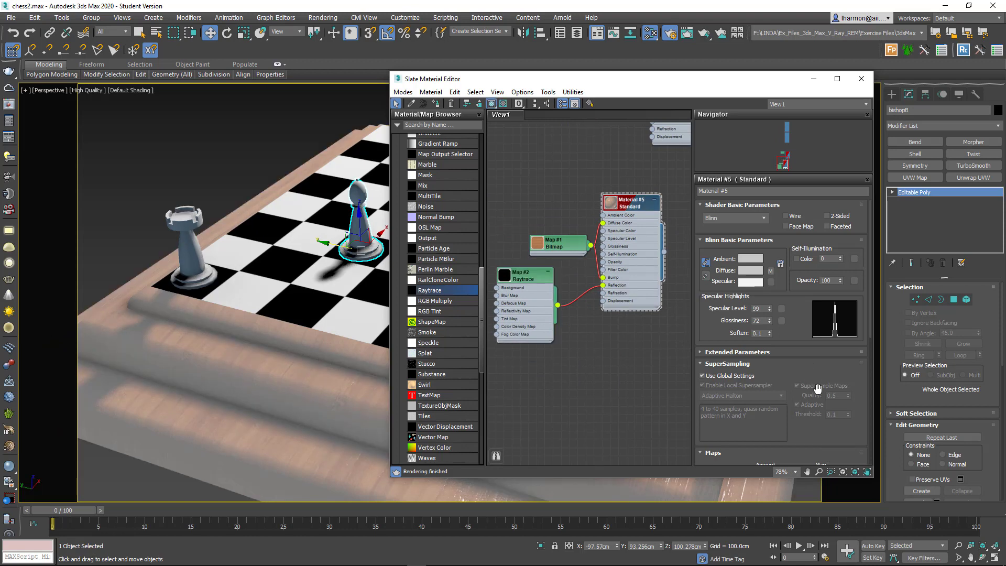
# Set the wood material's Reflection amount to 7 and clear the object selection
pyautogui.moveTo(810, 360); pyautogui.dragTo(804, 343)
pyautogui.scroll(-6, 804, 344)
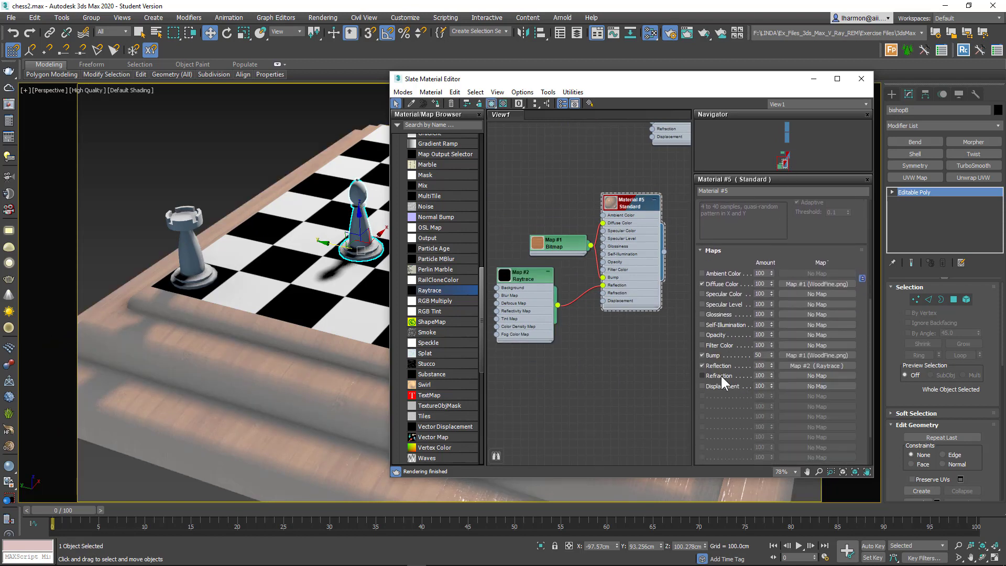
pyautogui.doubleClick(760, 365)
pyautogui.press('Return')
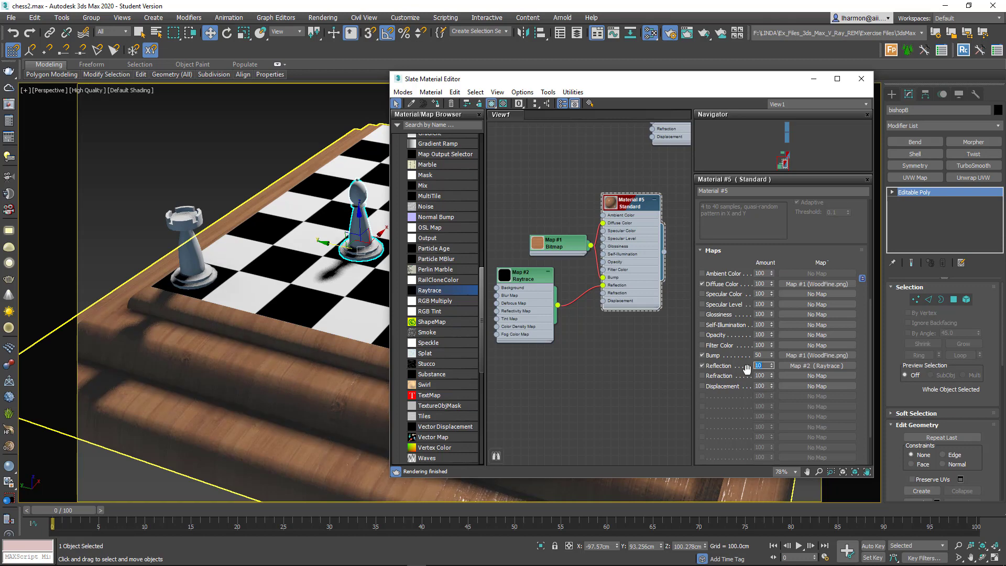
pyautogui.click(183, 168)
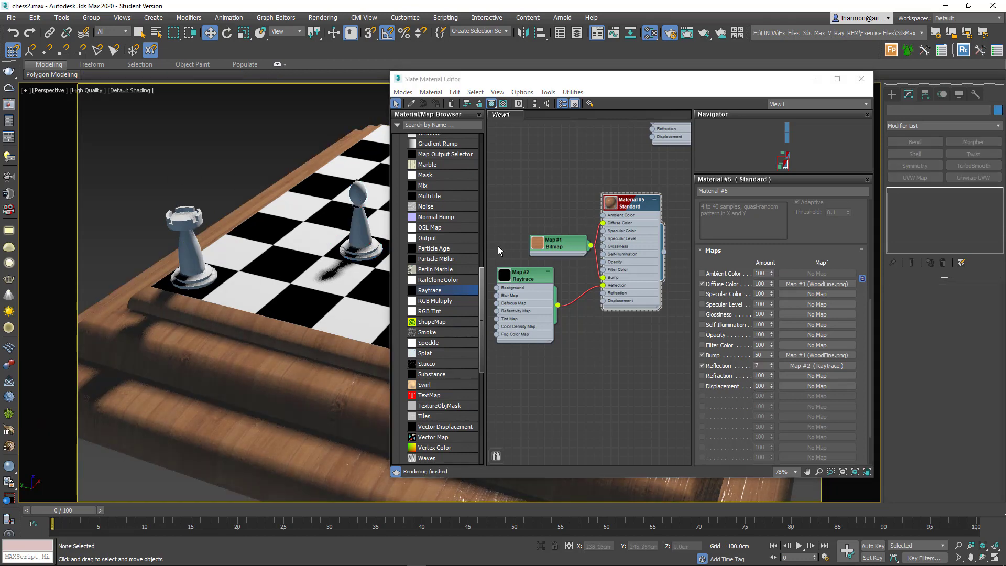
# Shift the Raytrace map aside and bring the black and white Standard material nodes closer to the wood material
pyautogui.moveTo(559, 211); pyautogui.dragTo(576, 248, button='middle')
pyautogui.scroll(-5, 576, 248)
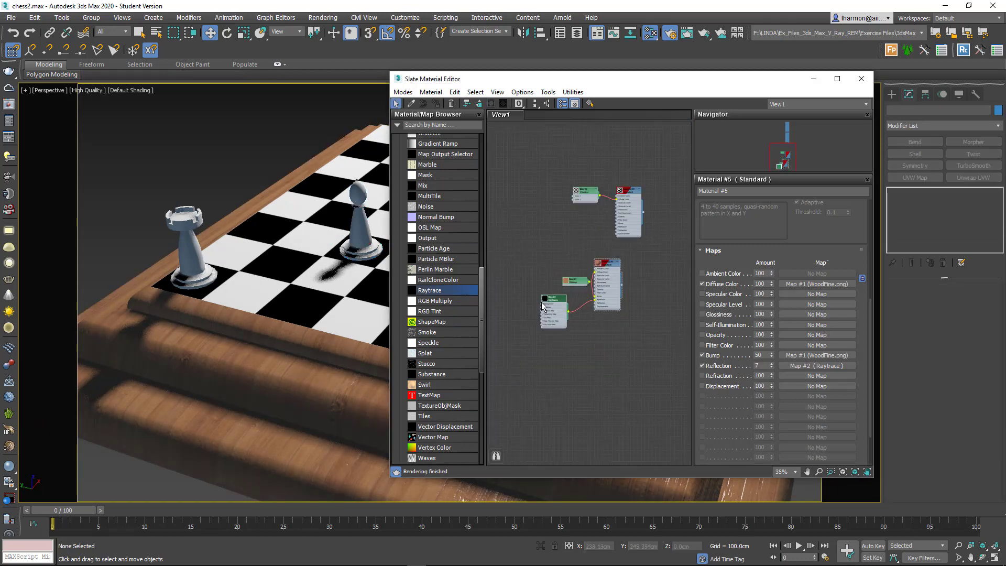
pyautogui.moveTo(555, 288); pyautogui.dragTo(520, 212)
pyautogui.scroll(-4, 555, 210)
pyautogui.moveTo(542, 171); pyautogui.dragTo(522, 266, button='middle')
pyautogui.moveTo(541, 146); pyautogui.dragTo(596, 262)
pyautogui.moveTo(570, 168); pyautogui.dragTo(587, 337)
pyautogui.scroll(6, 558, 354)
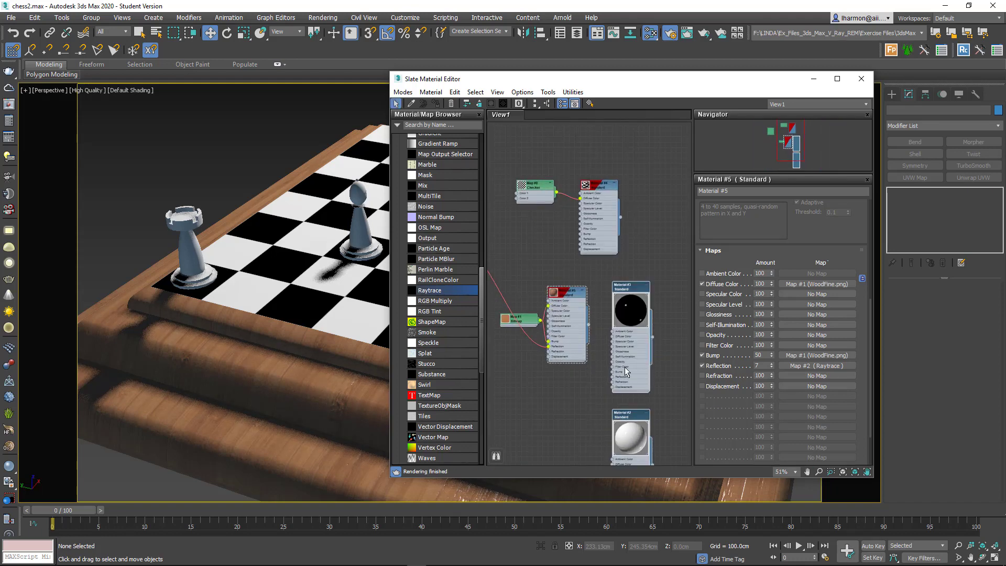
# Shrink the previews of the black and white materials and stack both nodes directly beneath the wood material
pyautogui.doubleClick(634, 309)
pyautogui.doubleClick(641, 449)
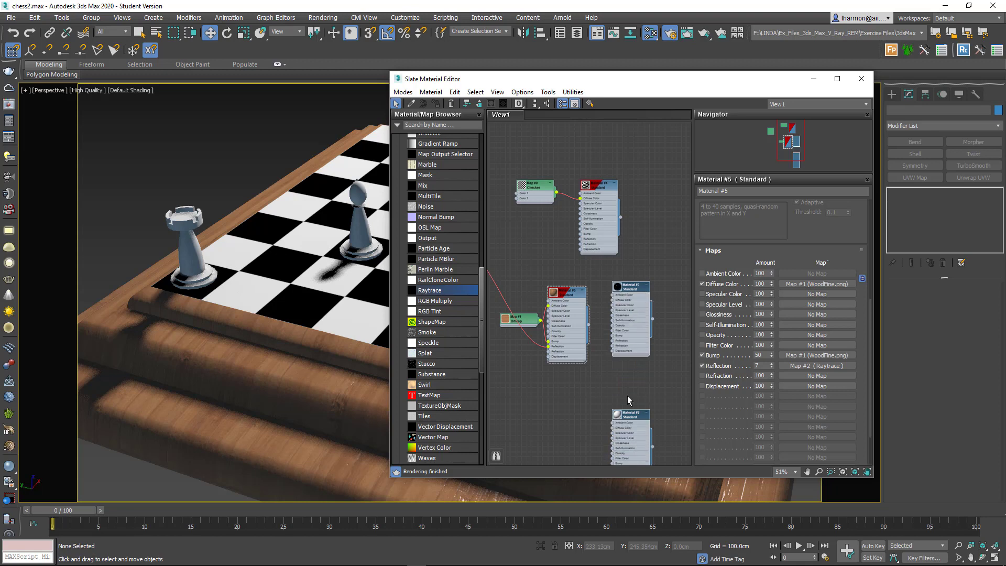
pyautogui.moveTo(631, 288); pyautogui.dragTo(568, 373)
pyautogui.moveTo(621, 383); pyautogui.dragTo(650, 228, button='middle')
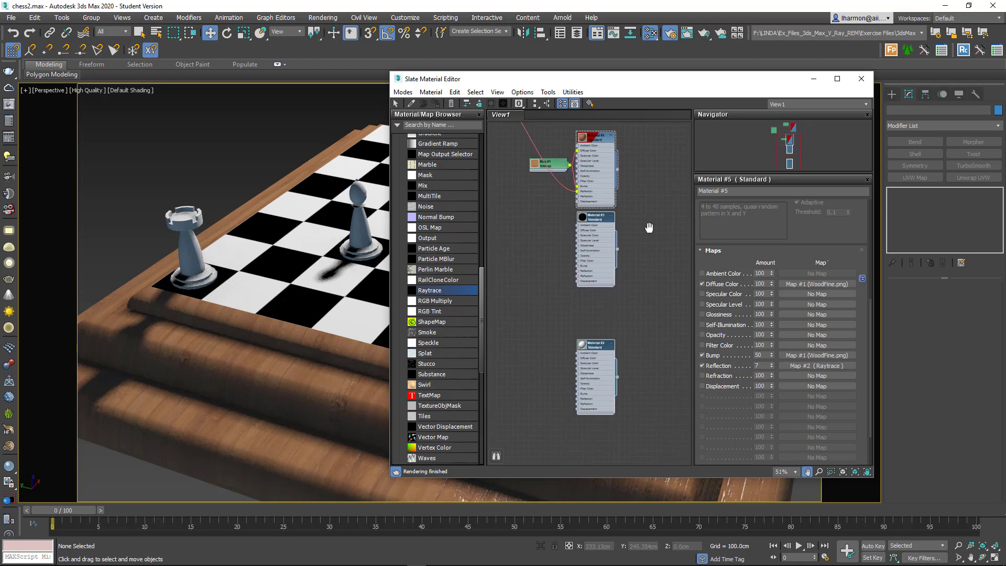
pyautogui.moveTo(601, 348); pyautogui.dragTo(601, 299)
# Move the Raytrace map beside the piece materials and wire it into the black material's Reflection and the white material's Refraction
pyautogui.click(514, 232)
pyautogui.scroll(-1, 514, 236)
pyautogui.moveTo(511, 243); pyautogui.dragTo(530, 288, button='middle')
pyautogui.moveTo(499, 166); pyautogui.dragTo(525, 319)
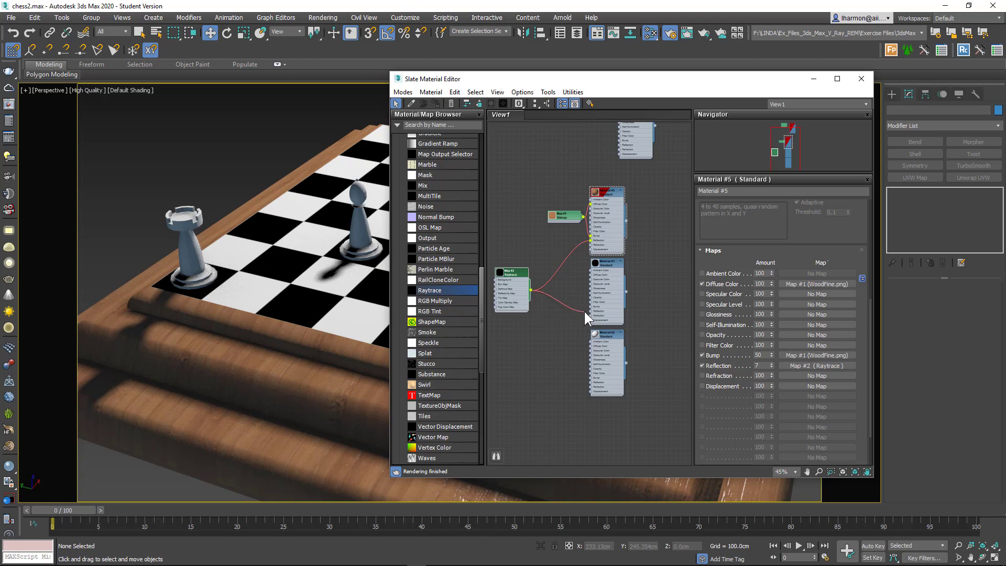
pyautogui.moveTo(584, 312); pyautogui.dragTo(530, 295)
pyautogui.scroll(3, 561, 308)
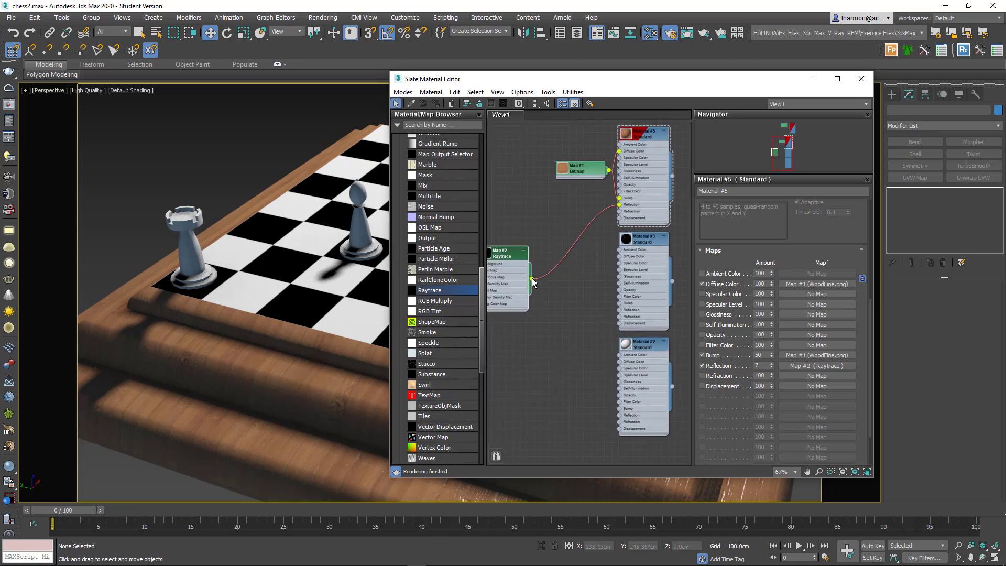
pyautogui.moveTo(590, 314); pyautogui.dragTo(620, 310)
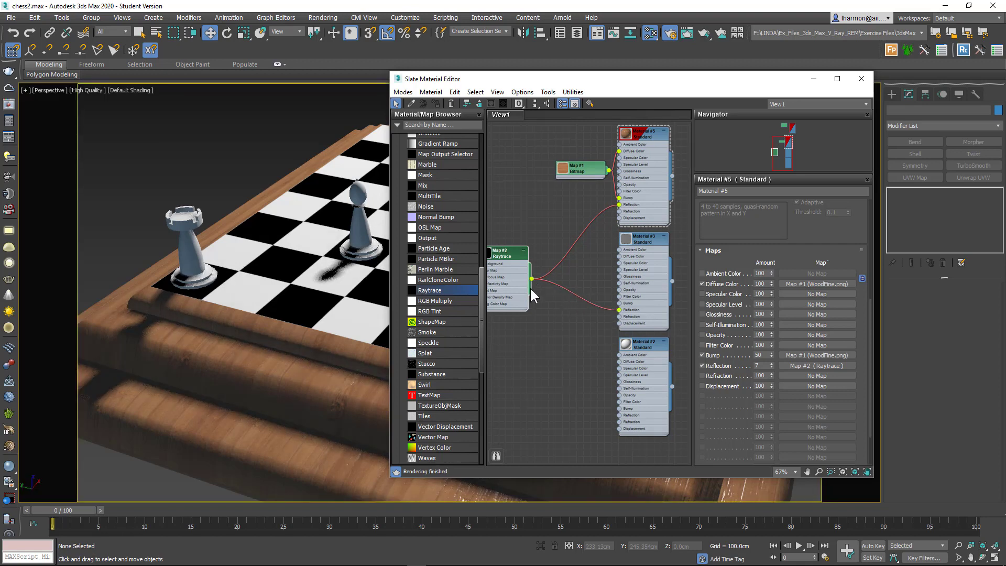
pyautogui.moveTo(574, 392); pyautogui.dragTo(619, 423)
# Set the white material's Refraction map amount to 10
pyautogui.click(642, 345)
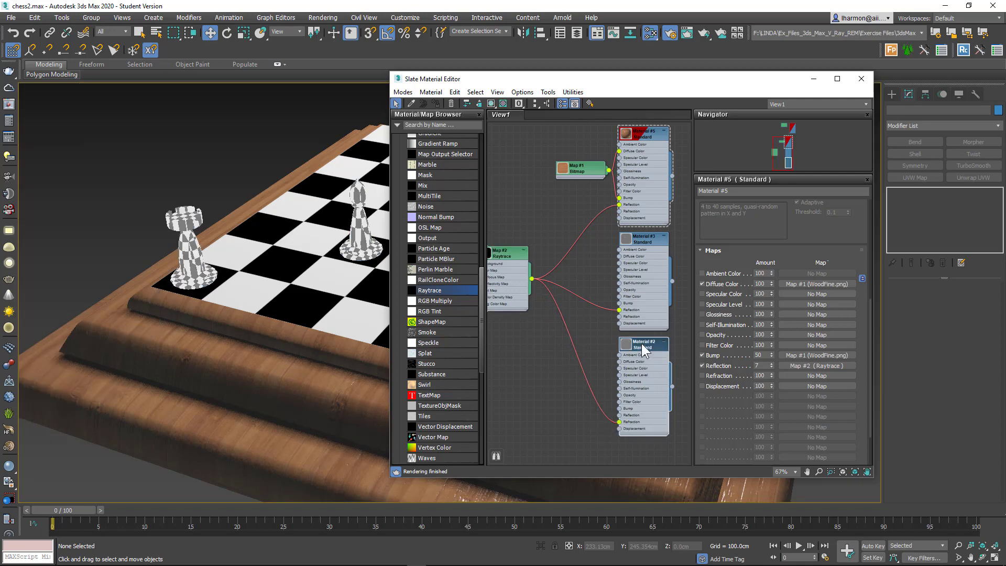
pyautogui.doubleClick(642, 345)
pyautogui.click(724, 374)
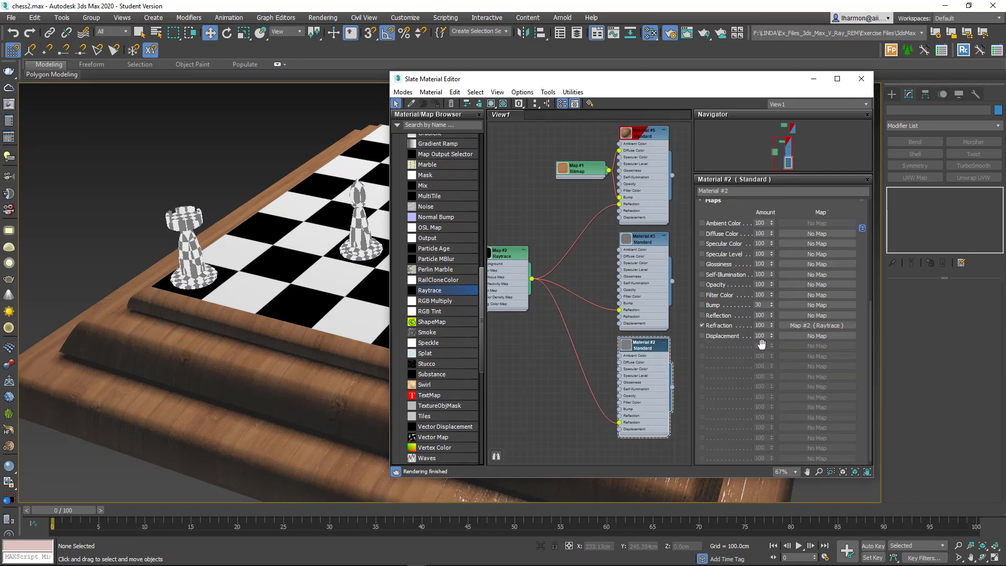
pyautogui.moveTo(766, 325); pyautogui.dragTo(730, 326)
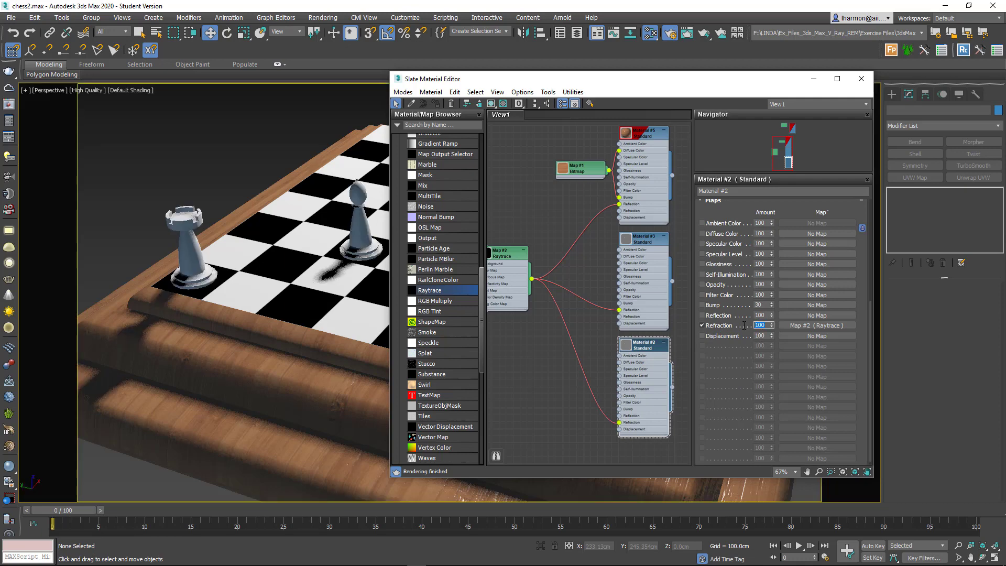
pyautogui.write('10')
# Set the black material's Reflection map amount to 10 and close the Slate Material Editor
pyautogui.doubleClick(642, 239)
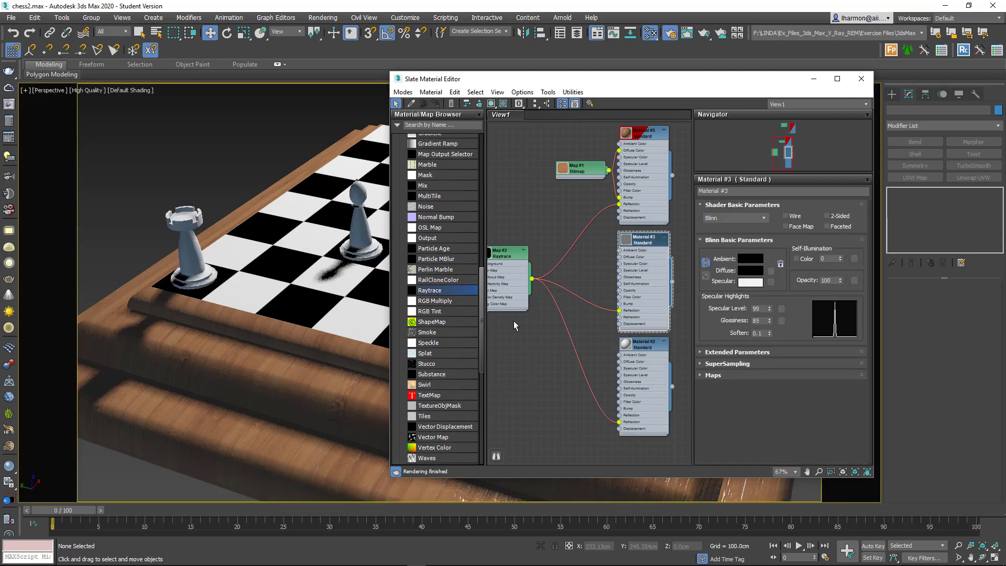
pyautogui.click(714, 375)
pyautogui.doubleClick(750, 315)
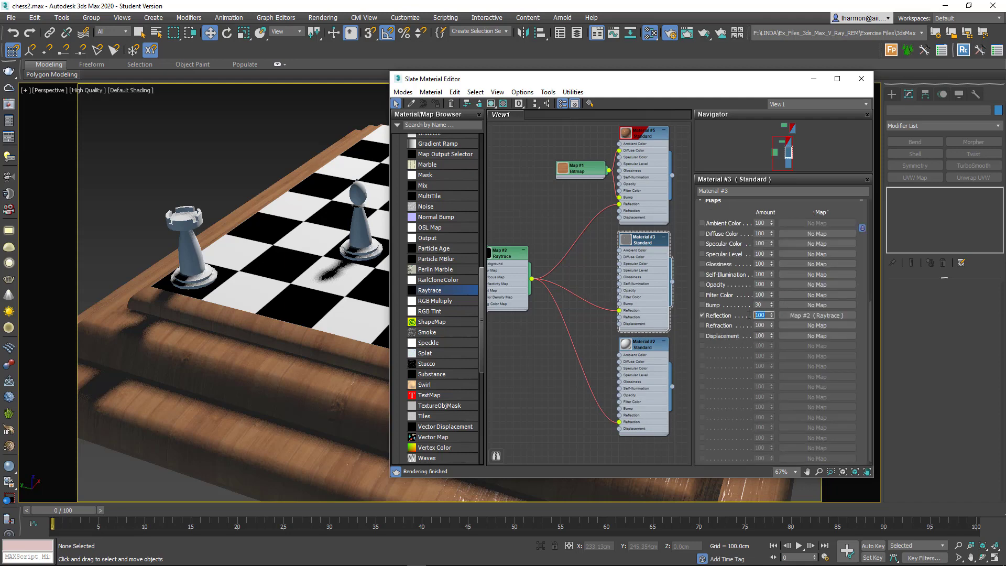
pyautogui.write('10')
pyautogui.click(860, 80)
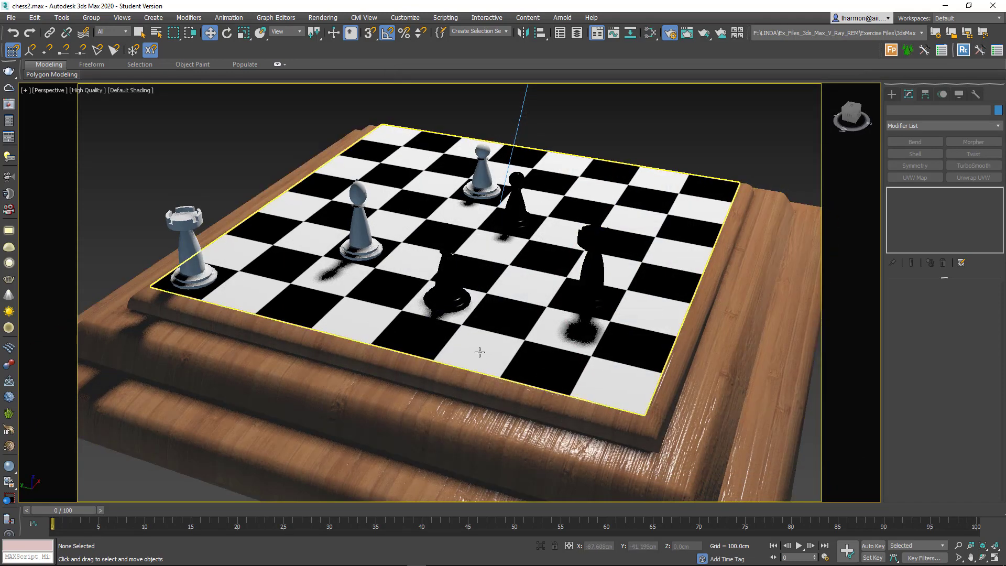
# Open Render Setup for the Perspective view and move its window over the viewport
pyautogui.scroll(2, 500, 344)
pyautogui.moveTo(499, 344)
pyautogui.keyDown('alt'); pyautogui.mouseDown(button='middle')
pyautogui.moveTo(500, 333)
pyautogui.moveTo(513, 353)
pyautogui.mouseUp(button='middle'); pyautogui.keyUp('alt')
pyautogui.moveTo(497, 332); pyautogui.dragTo(493, 332, button='middle')
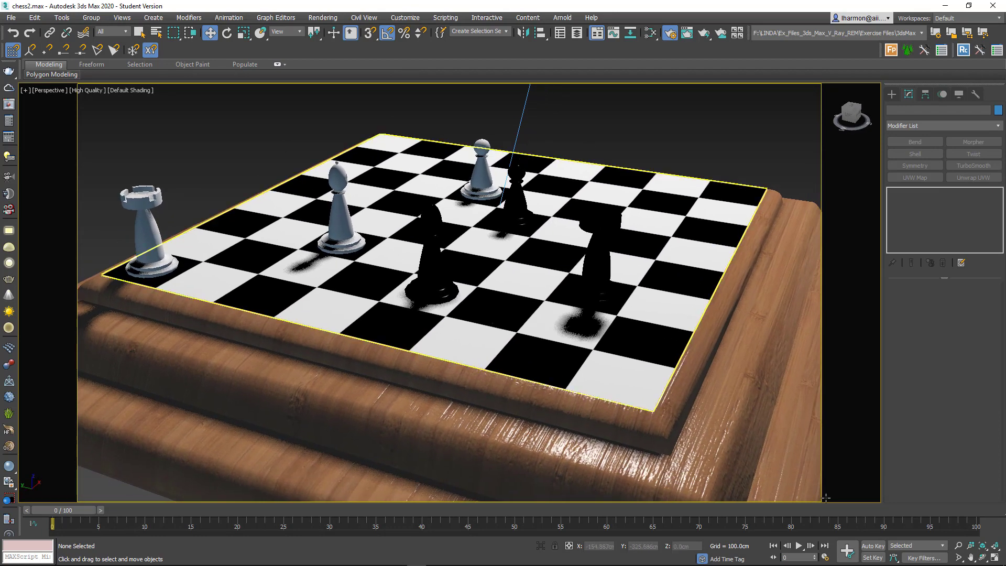
pyautogui.click(959, 546)
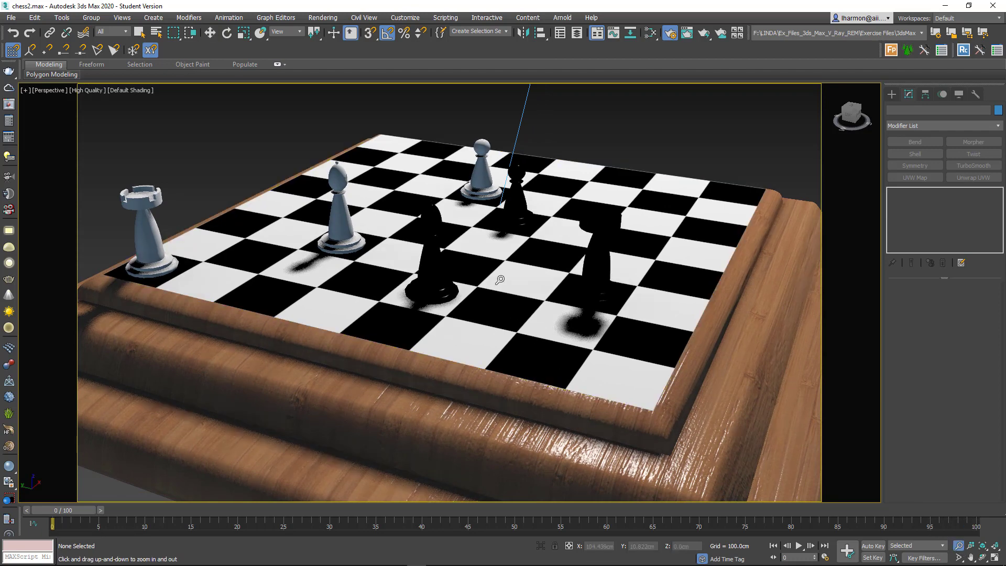
pyautogui.moveTo(501, 282); pyautogui.dragTo(510, 320)
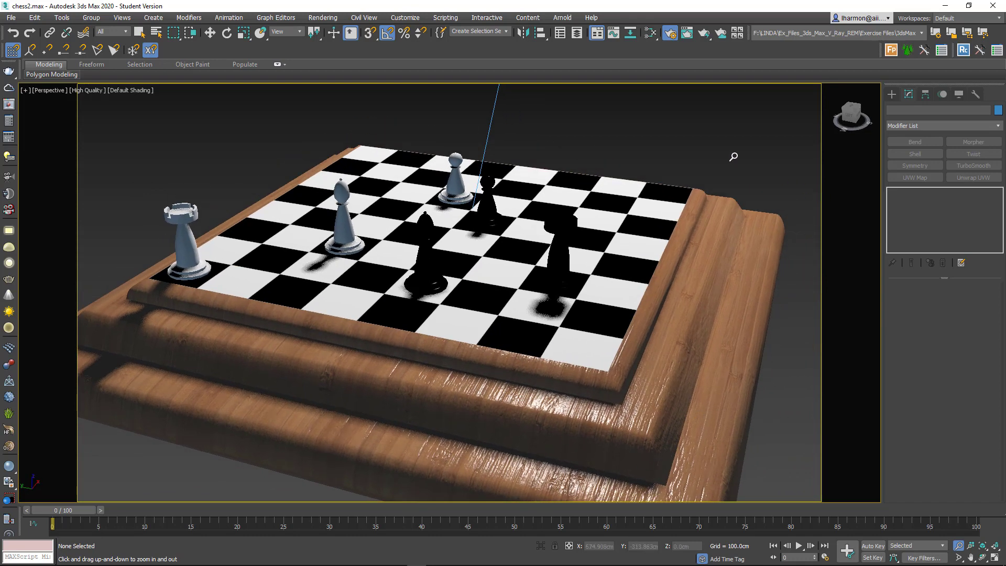
pyautogui.click(670, 33)
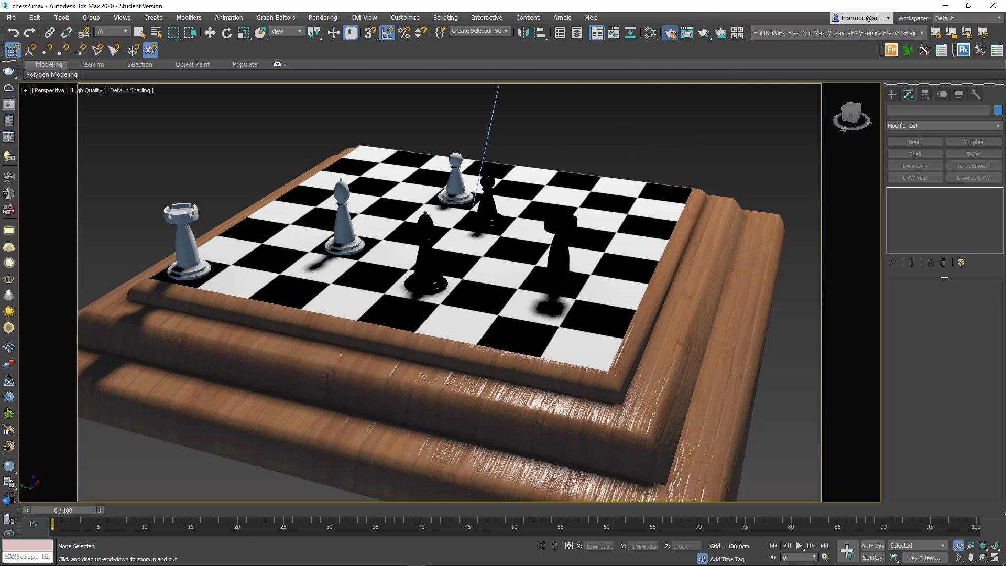
pyautogui.moveTo(906, 75); pyautogui.dragTo(678, 74)
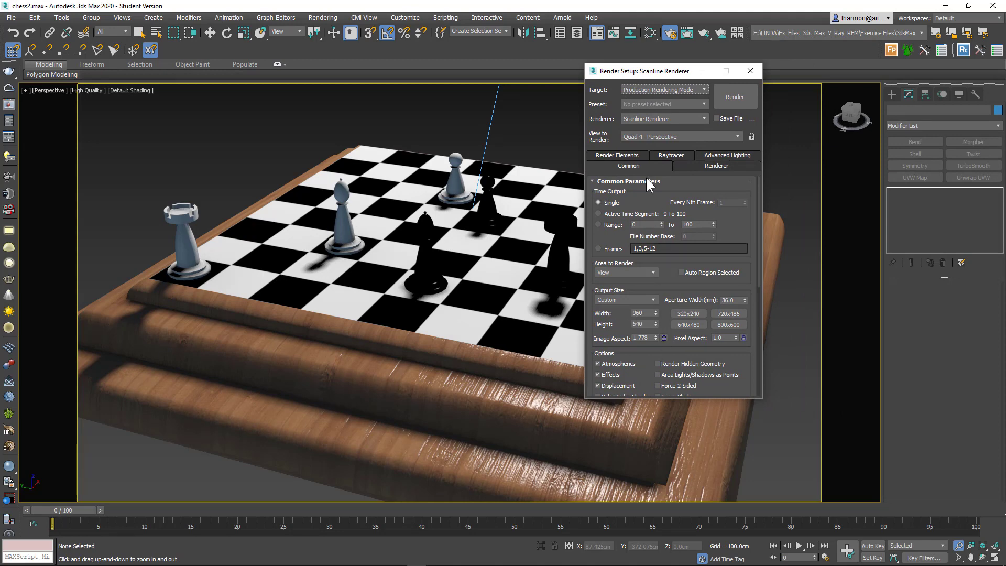
pyautogui.click(668, 29)
pyautogui.click(669, 32)
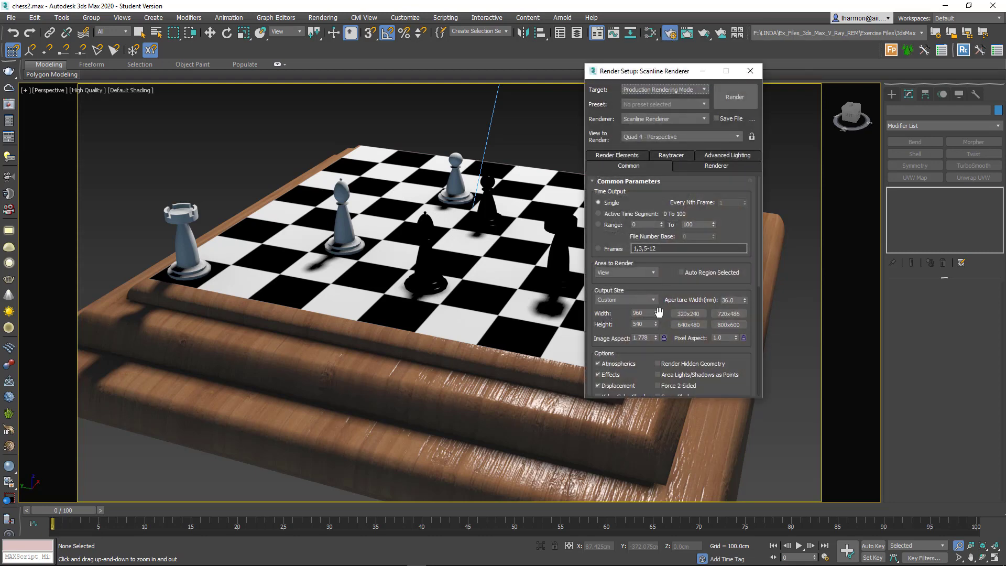
# Set the output width to 960, render the Perspective view and move the rendered frame window aside
pyautogui.moveTo(656, 312)
pyautogui.mouseDown()
pyautogui.moveTo(640, 440)
pyautogui.moveTo(653, 325)
pyautogui.mouseUp()
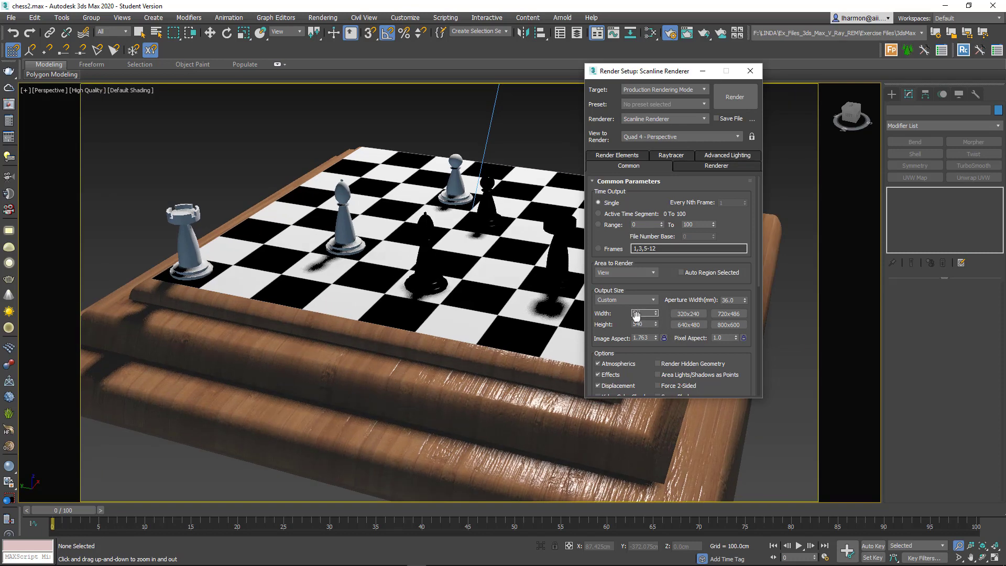
pyautogui.press('Return')
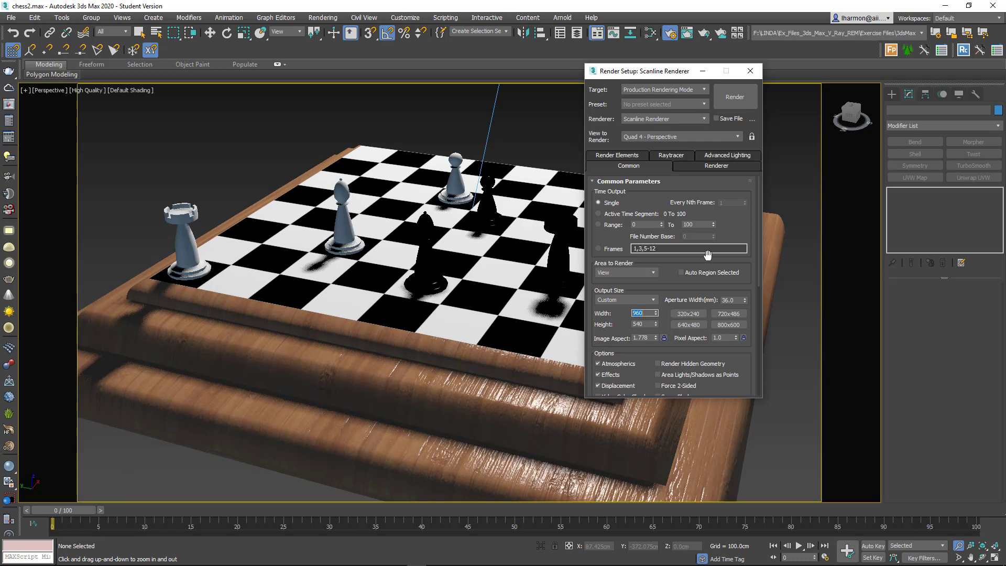
pyautogui.click(733, 98)
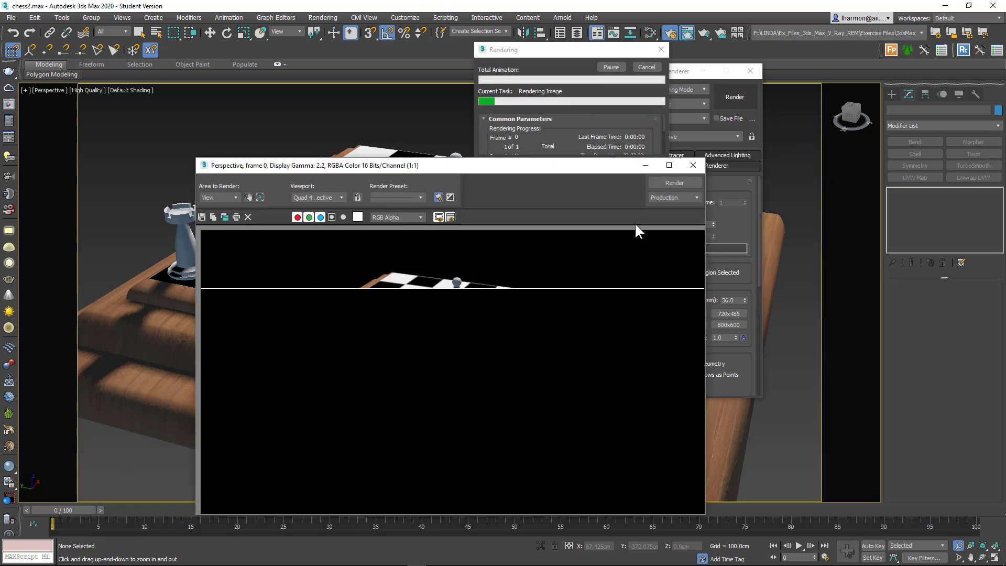
pyautogui.moveTo(539, 168); pyautogui.dragTo(471, 105)
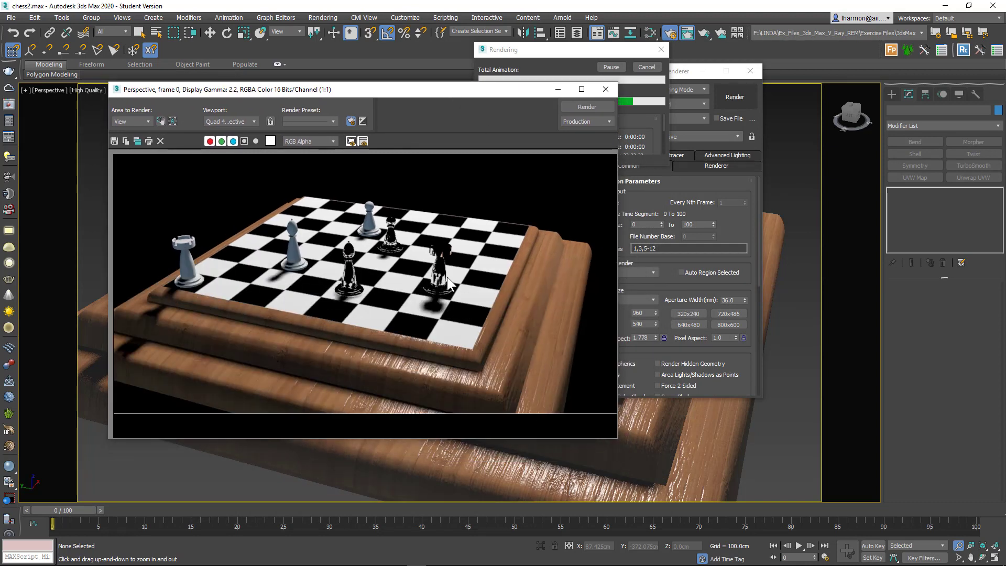
# Reopen the Slate Material Editor and set the black material's Reflection amount to 5
pyautogui.press('m')
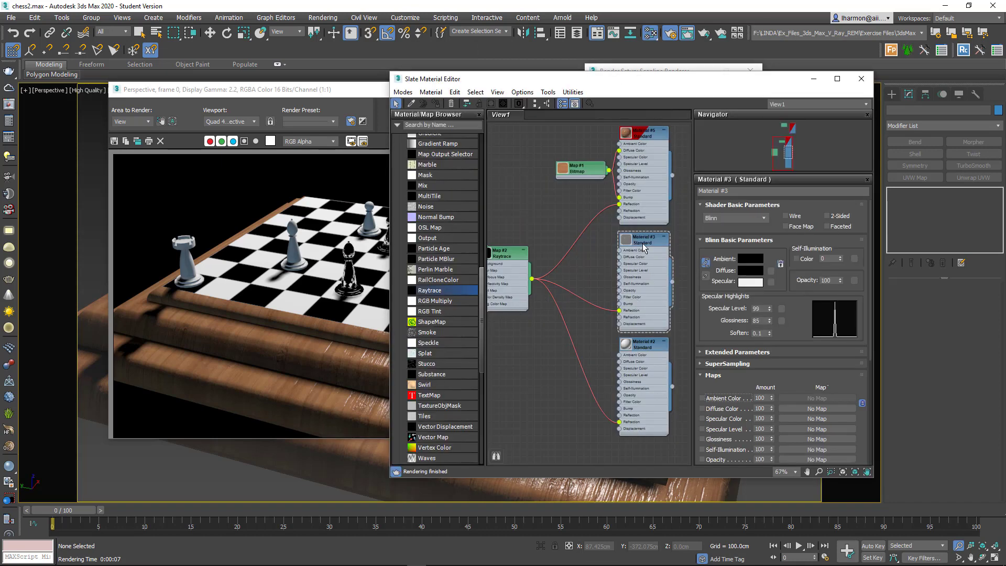
pyautogui.click(643, 247)
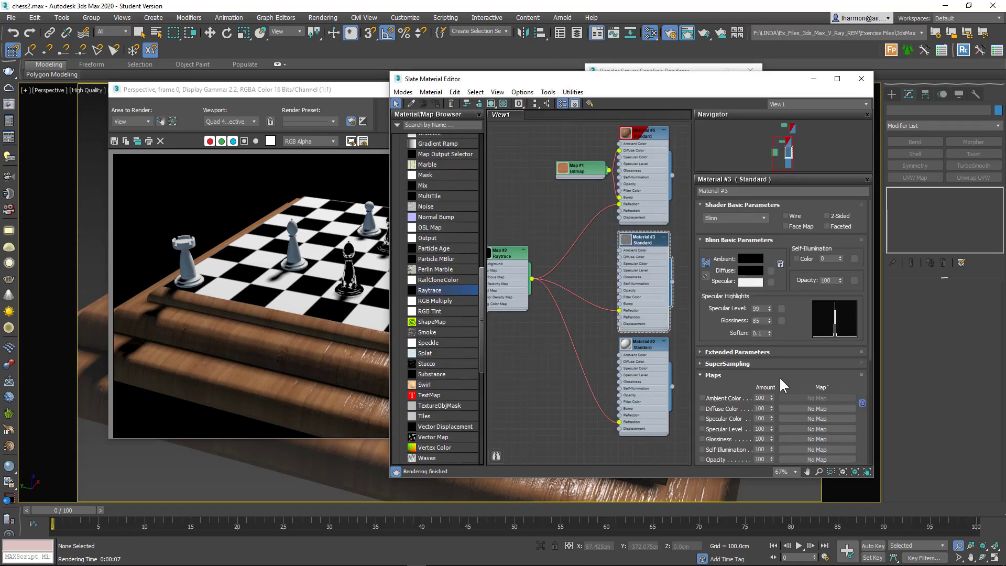
pyautogui.scroll(-4, 812, 388)
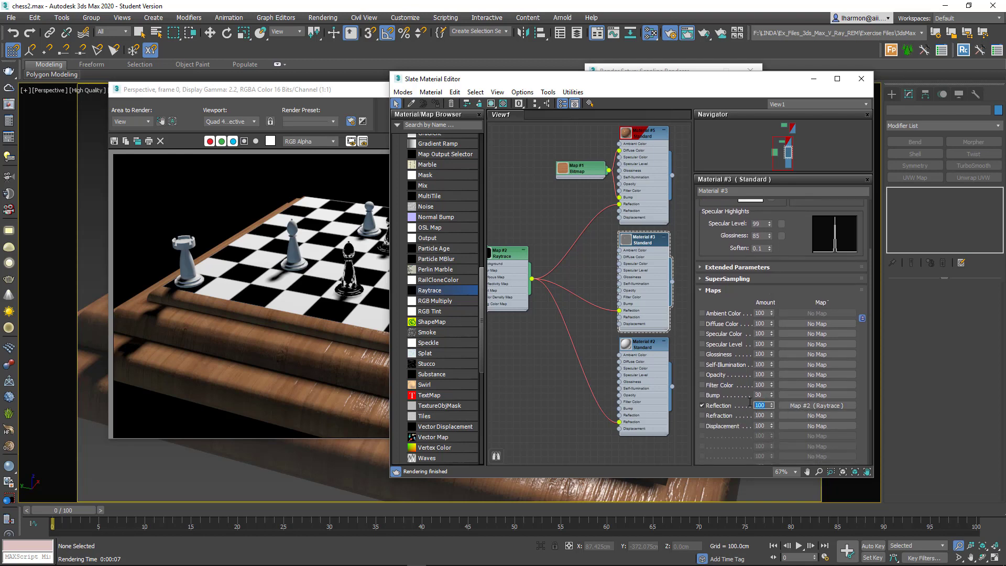
pyautogui.write('5')
# Set the white material's Refraction map amount to 5
pyautogui.doubleClick(642, 345)
pyautogui.scroll(-5, 760, 315)
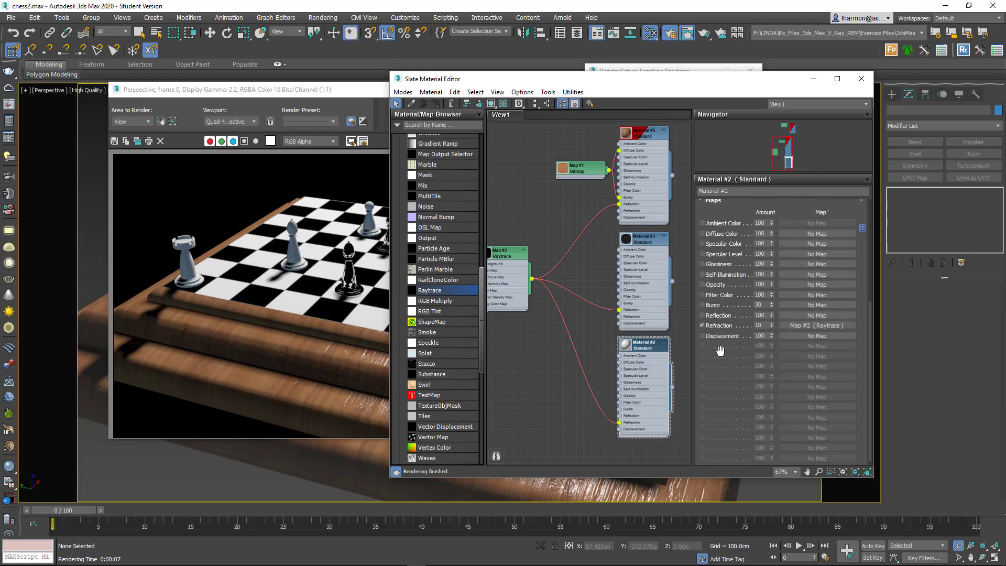
pyautogui.write('5')
pyautogui.press('Return')
# Place the checker material and its Checker map next to the wood material, and shift the Raytrace map beneath the Checker map
pyautogui.scroll(-5, 593, 351)
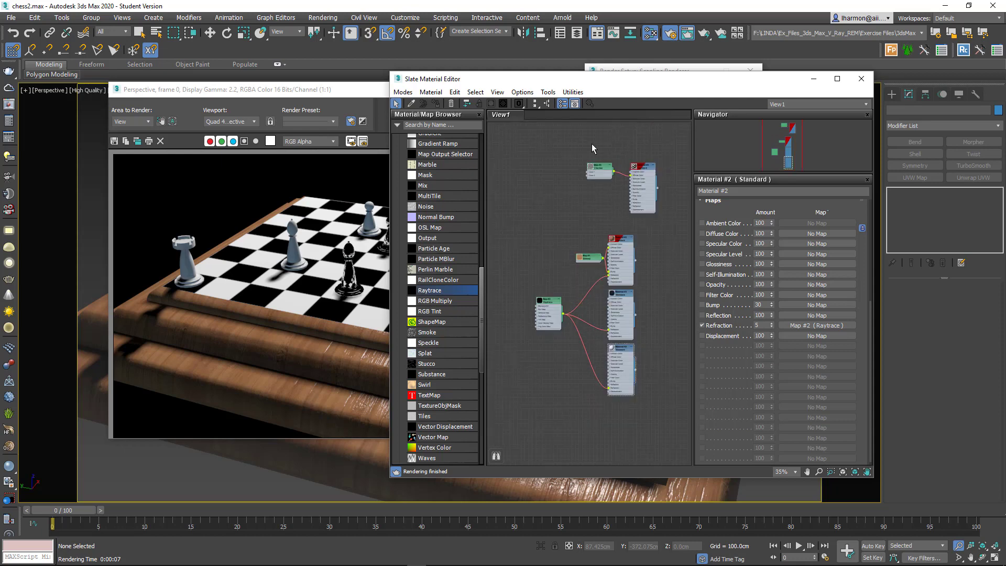
pyautogui.moveTo(586, 144); pyautogui.dragTo(675, 212)
pyautogui.moveTo(641, 172); pyautogui.dragTo(549, 241)
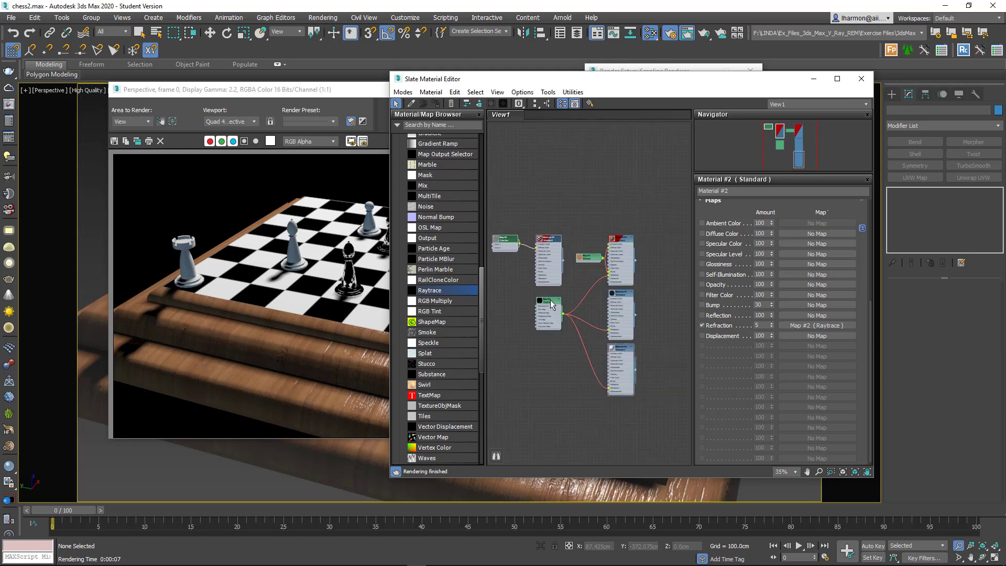
pyautogui.moveTo(550, 300); pyautogui.dragTo(507, 308)
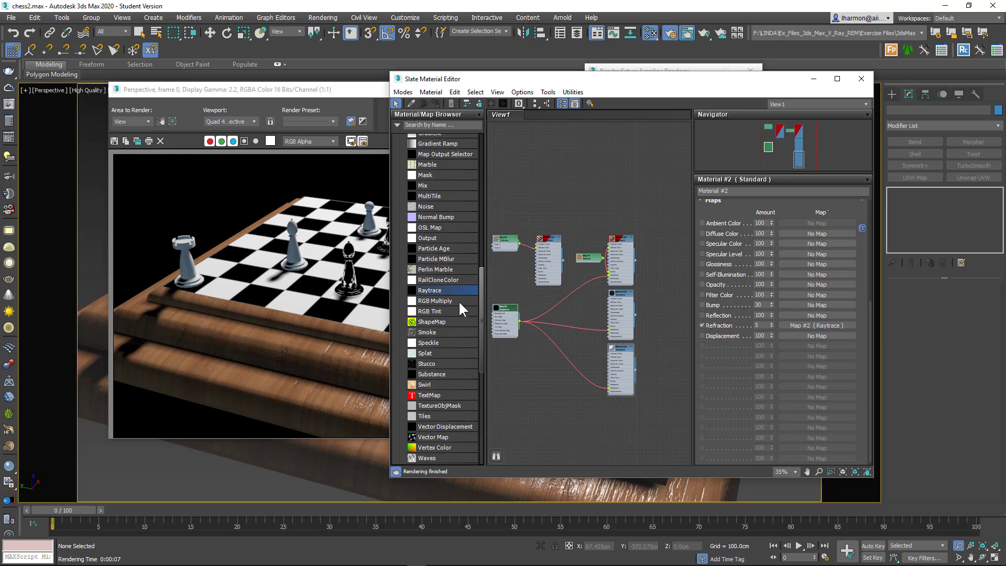
# Set the checker material's Specular Level to 99 and Glossiness to 73
pyautogui.scroll(5, 511, 323)
pyautogui.click(608, 225)
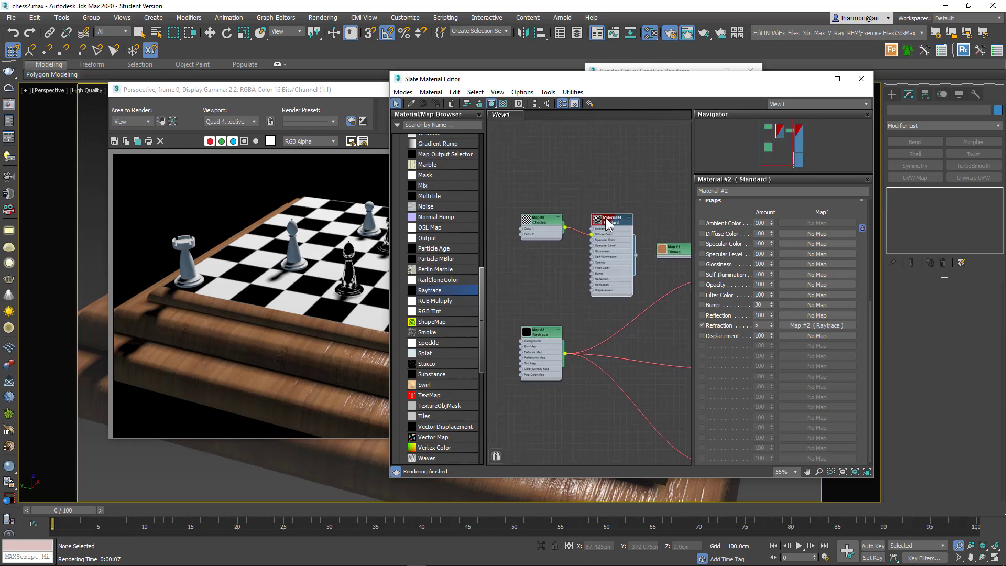
pyautogui.doubleClick(608, 225)
pyautogui.moveTo(769, 308)
pyautogui.mouseDown()
pyautogui.moveTo(769, 270)
pyautogui.moveTo(769, 321)
pyautogui.moveTo(770, 297)
pyautogui.mouseUp()
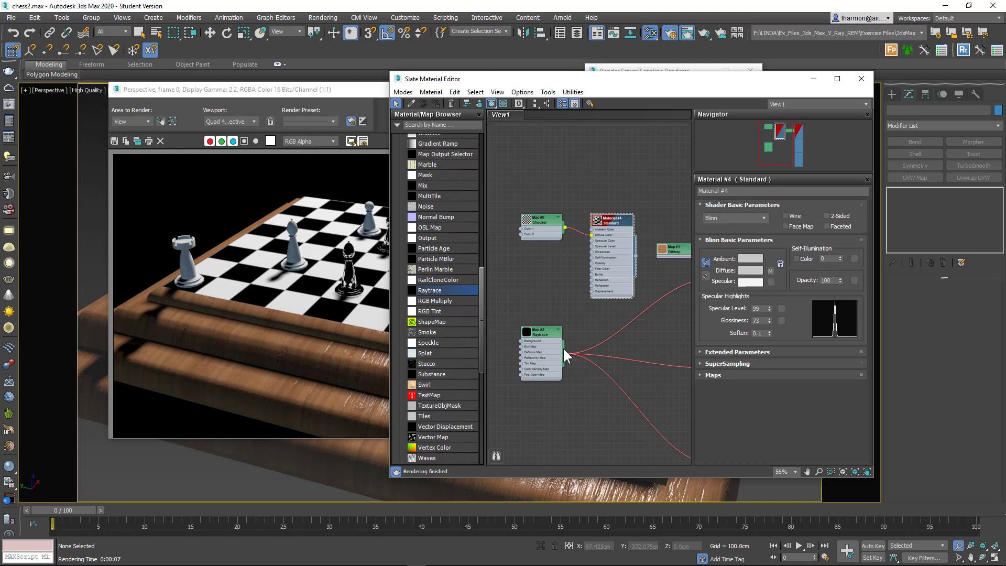
# Connect the Raytrace map to the checker material's Reflection and set its amount to 5
pyautogui.moveTo(564, 353); pyautogui.dragTo(591, 280)
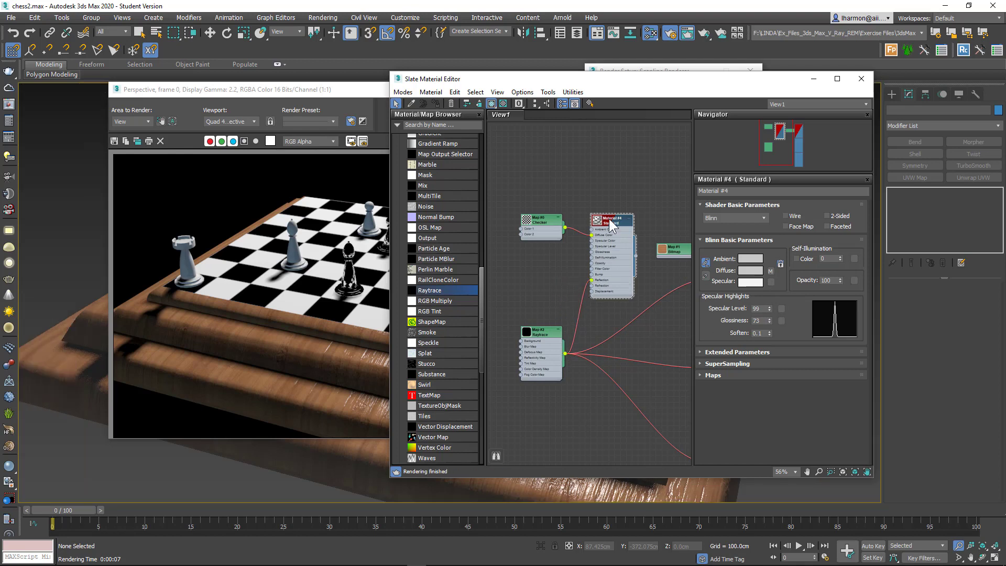
pyautogui.click(715, 376)
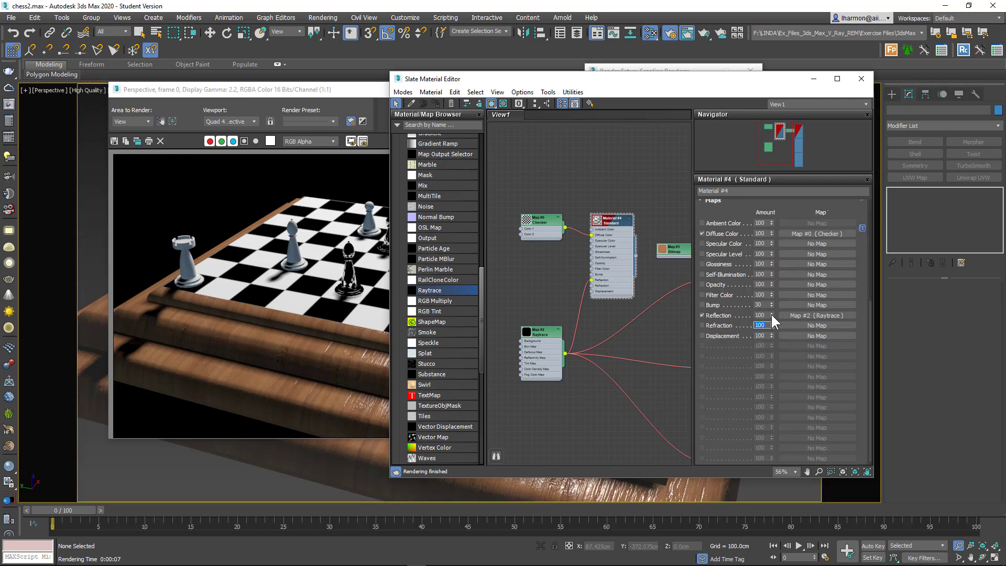
pyautogui.click(766, 314)
pyautogui.write('5')
# Close the Slate Material Editor, render the Perspective view again and close the rendered frame
pyautogui.click(861, 79)
pyautogui.click(738, 95)
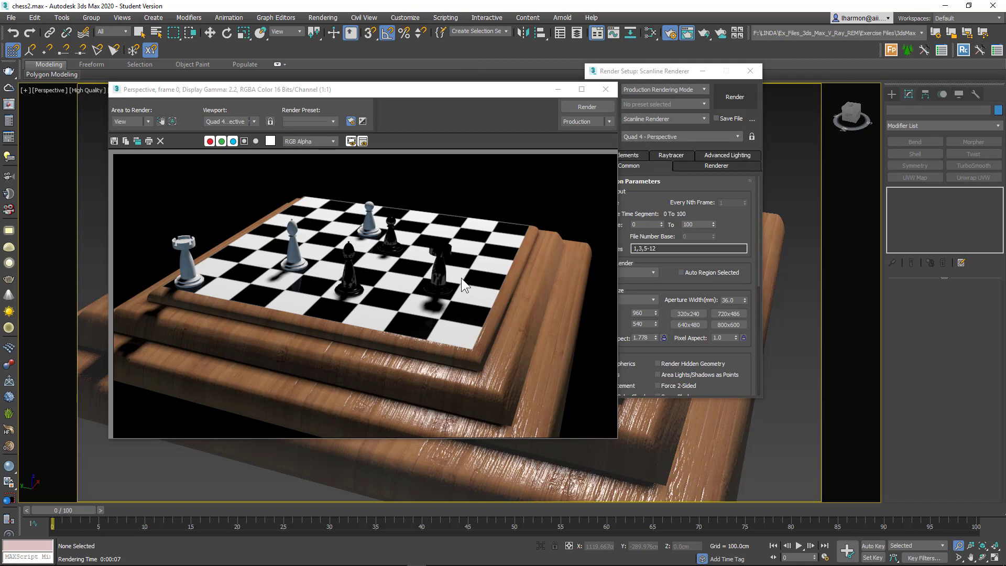
pyautogui.click(606, 93)
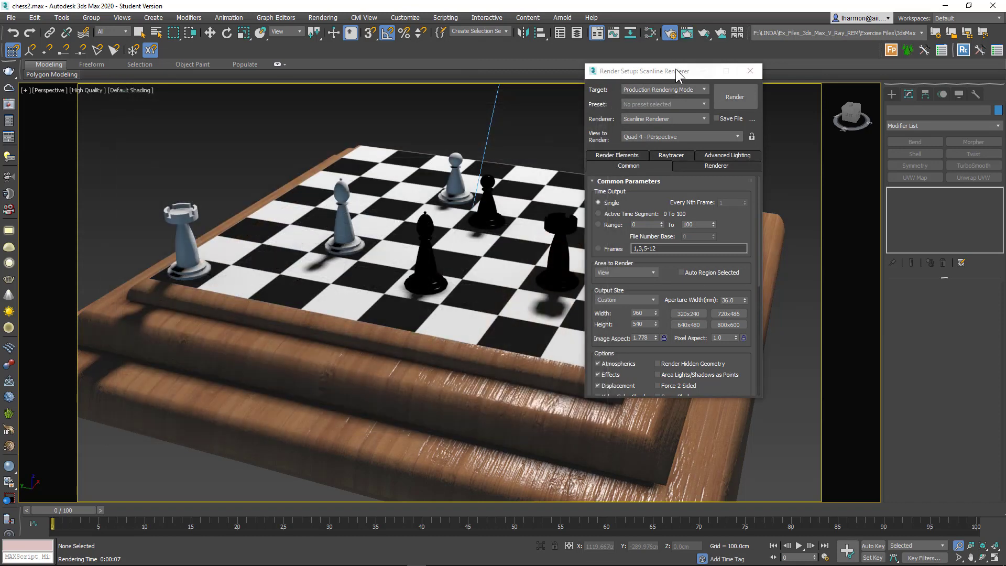
# Move the Render Setup window aside, select the target spotlight above the board and set its shadow type to Ray Traced Shadows
pyautogui.moveTo(680, 71); pyautogui.dragTo(260, 160)
pyautogui.scroll(-8, 474, 181)
pyautogui.moveTo(539, 151); pyautogui.dragTo(524, 351, button='middle')
pyautogui.press('w')
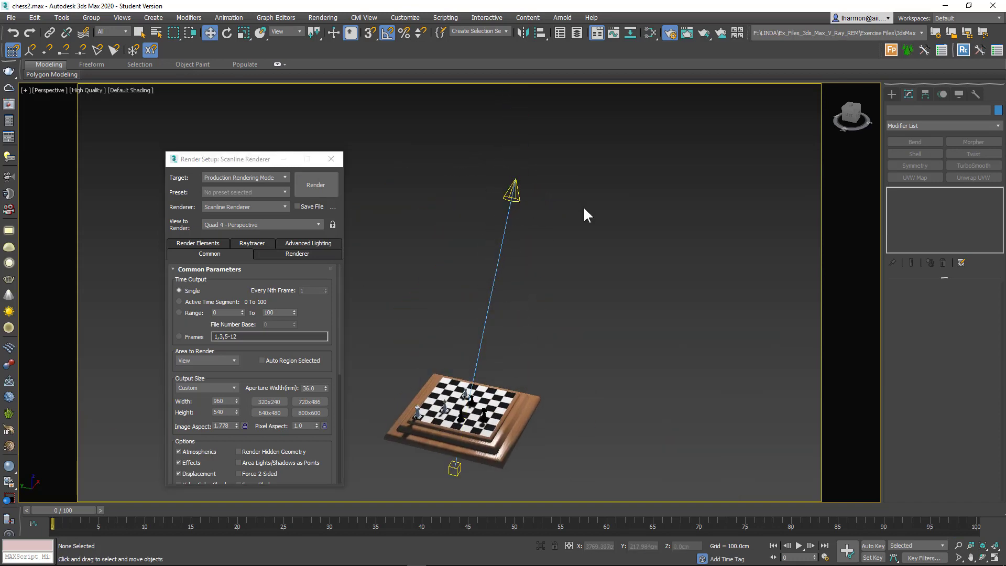
pyautogui.click(520, 199)
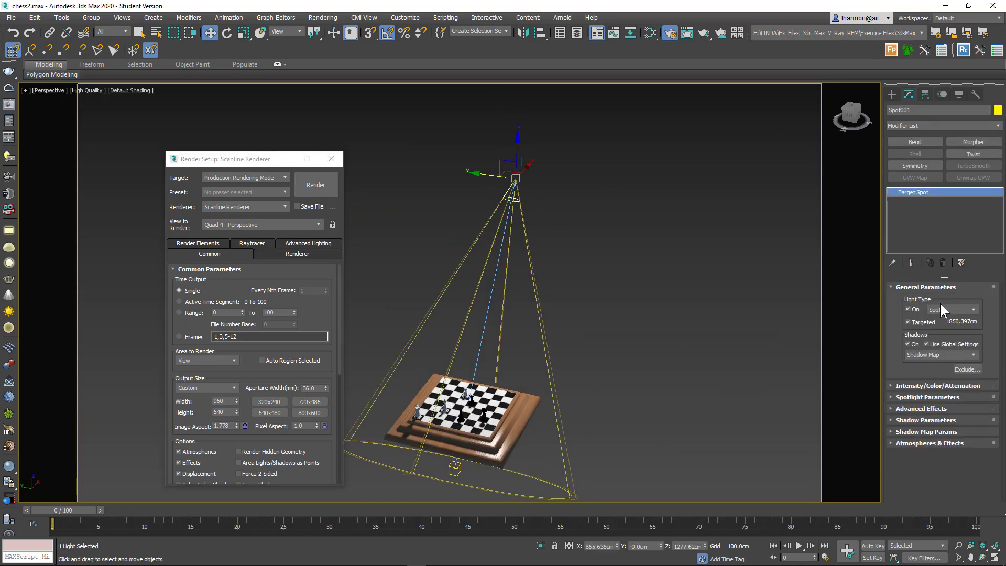
pyautogui.click(920, 355)
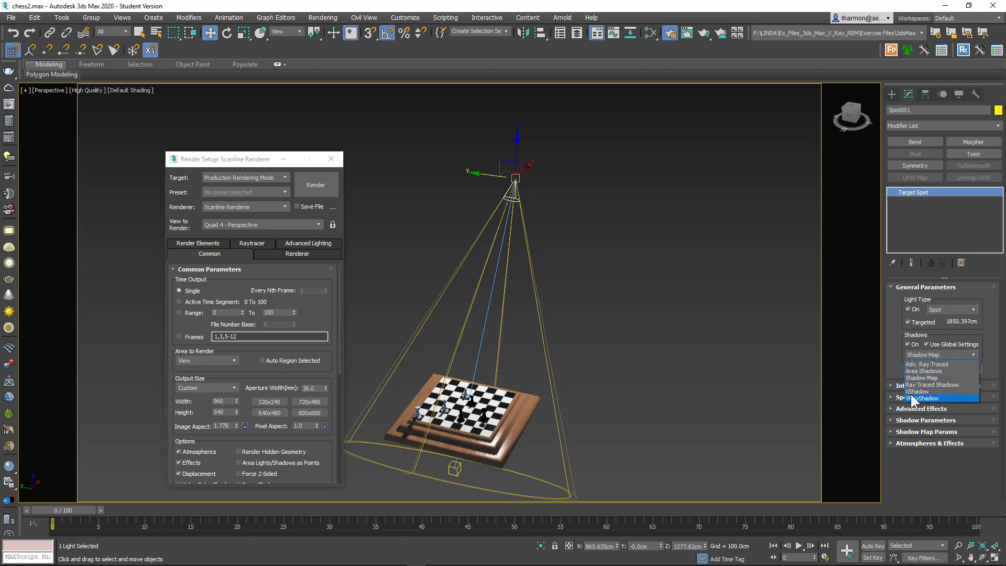
pyautogui.click(950, 385)
# Examine the shadows on the chessboard and the spotlight's Shadow Parameters, Spotlight Parameters and Ray Traced Shadow Params settings
pyautogui.moveTo(609, 367); pyautogui.dragTo(603, 308, button='middle')
pyautogui.scroll(5, 473, 409)
pyautogui.scroll(-1, 486, 426)
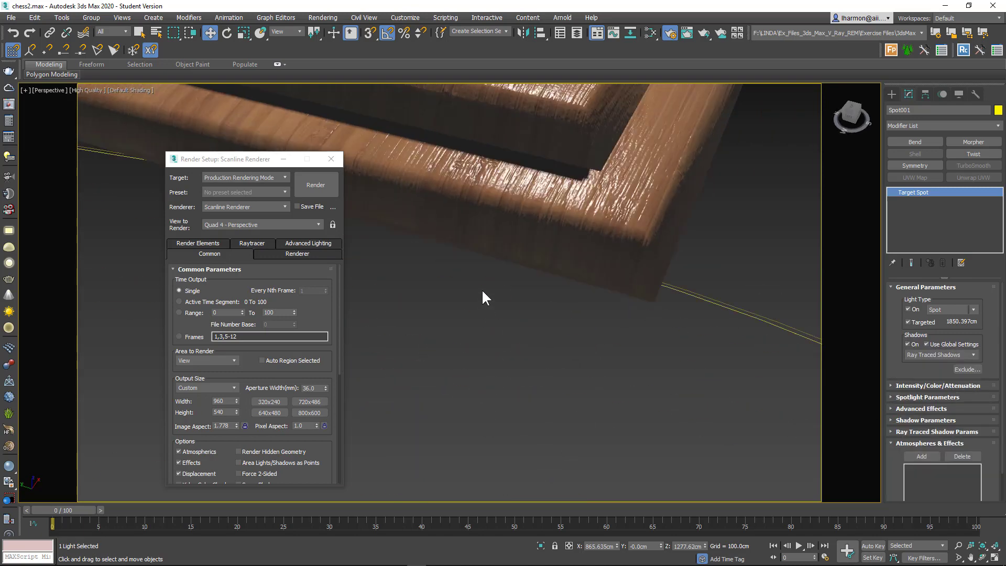
pyautogui.scroll(-4, 482, 288)
pyautogui.moveTo(463, 212); pyautogui.dragTo(487, 260, button='middle')
pyautogui.scroll(4, 462, 254)
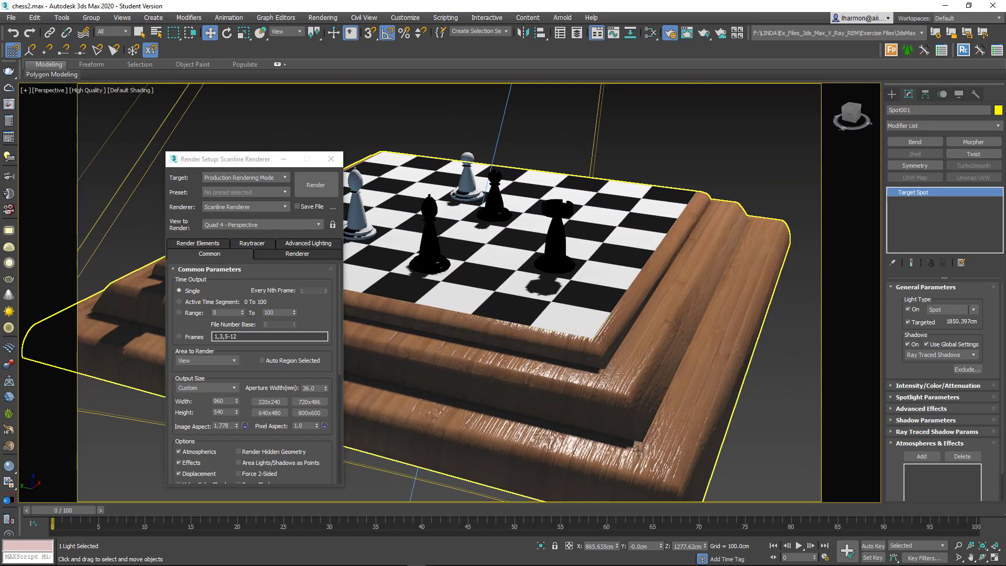
pyautogui.click(889, 420)
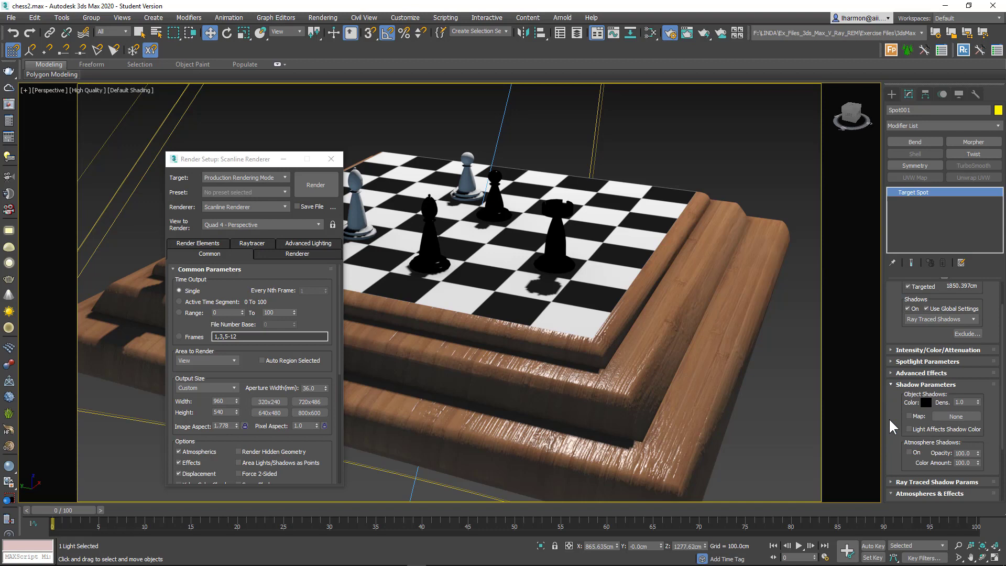
pyautogui.click(893, 362)
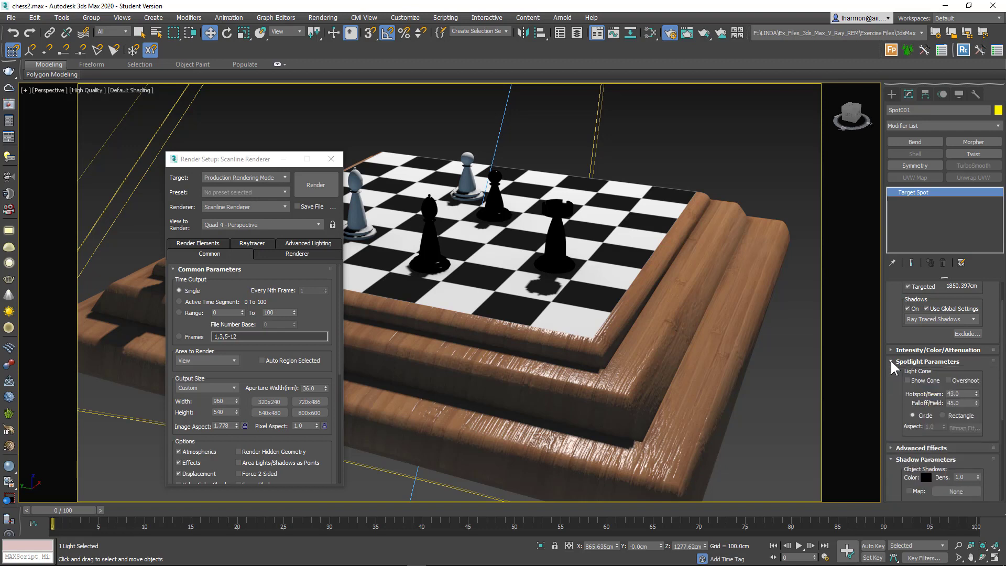
pyautogui.scroll(-5, 898, 440)
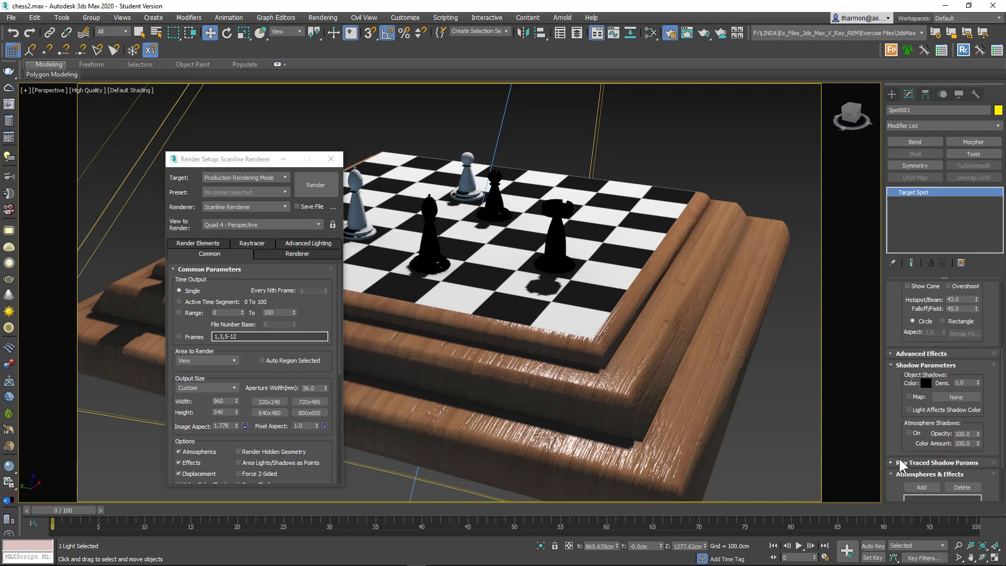
pyautogui.scroll(-3, 900, 464)
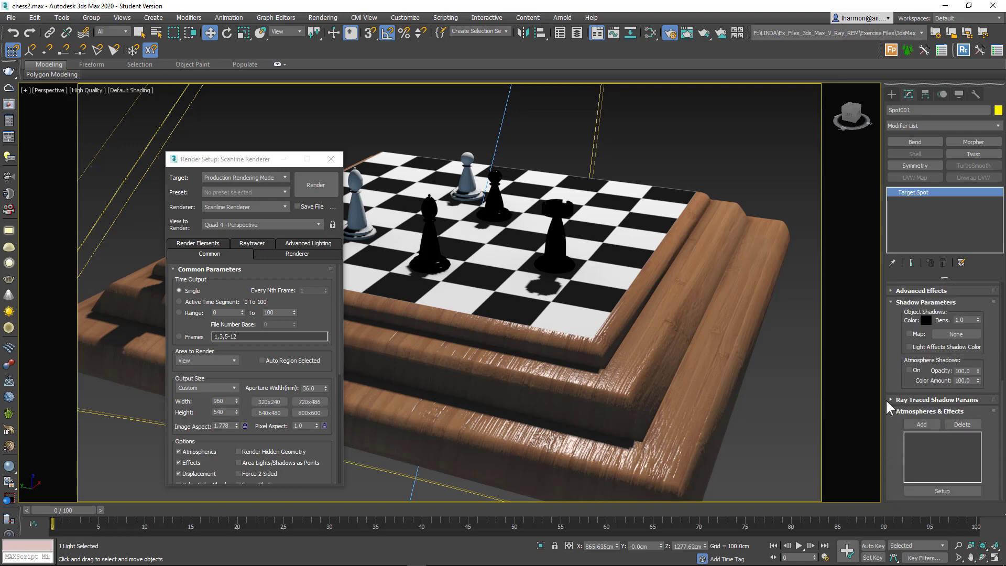
pyautogui.click(889, 399)
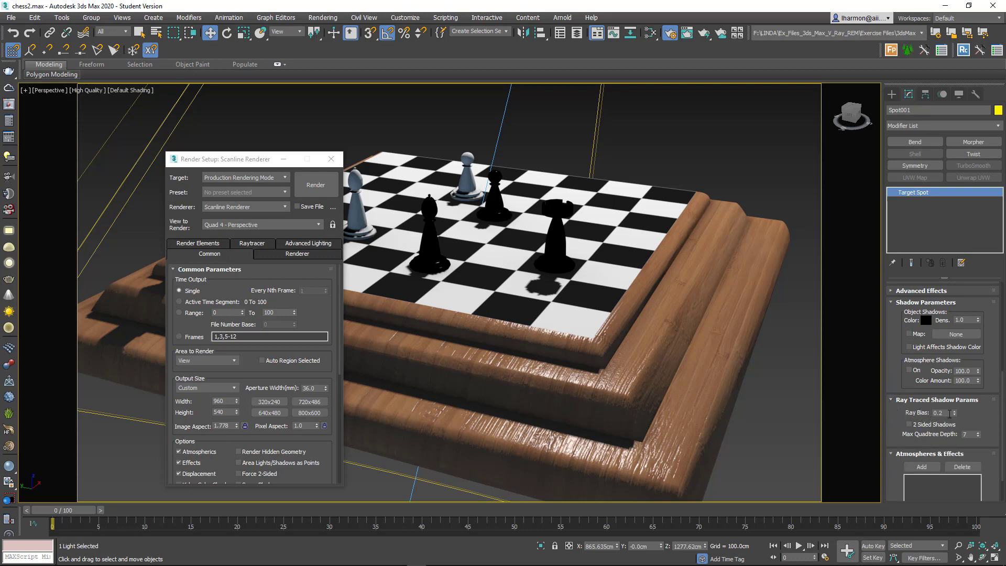
# Render the Perspective view, then render a closer view of the pieces from a different angle, closing each rendered frame
pyautogui.click(336, 179)
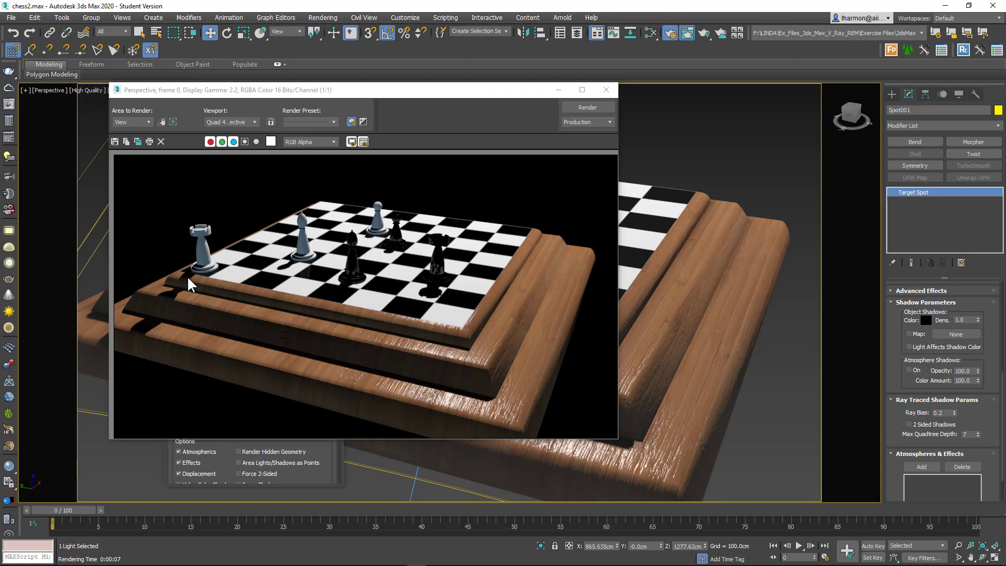
pyautogui.click(605, 92)
pyautogui.keyDown('alt'); pyautogui.moveTo(562, 305); pyautogui.dragTo(539, 305, button='middle'); pyautogui.keyUp('alt')
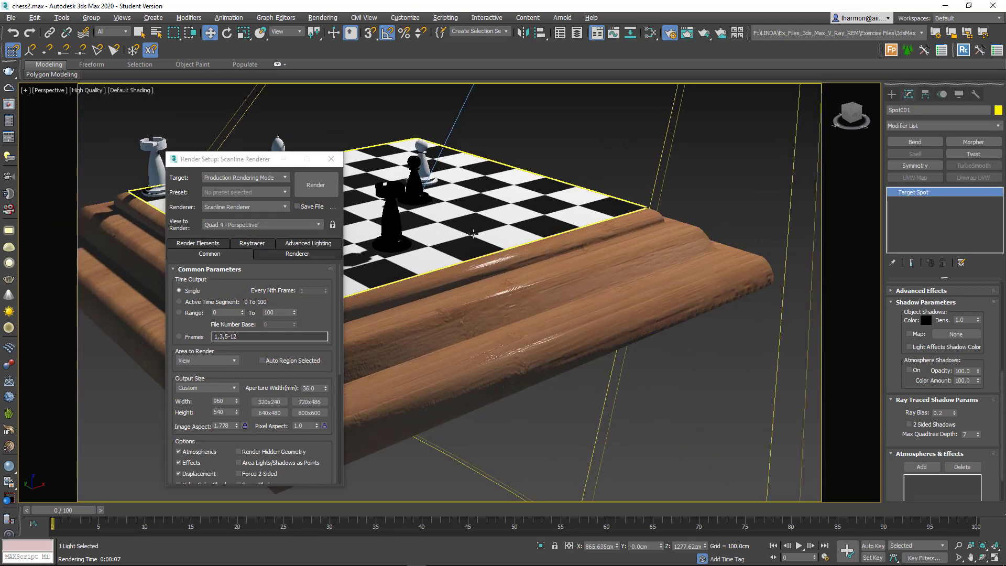
pyautogui.moveTo(455, 221); pyautogui.dragTo(535, 320, button='middle')
pyautogui.scroll(5, 504, 257)
pyautogui.scroll(-2, 552, 309)
pyautogui.click(316, 186)
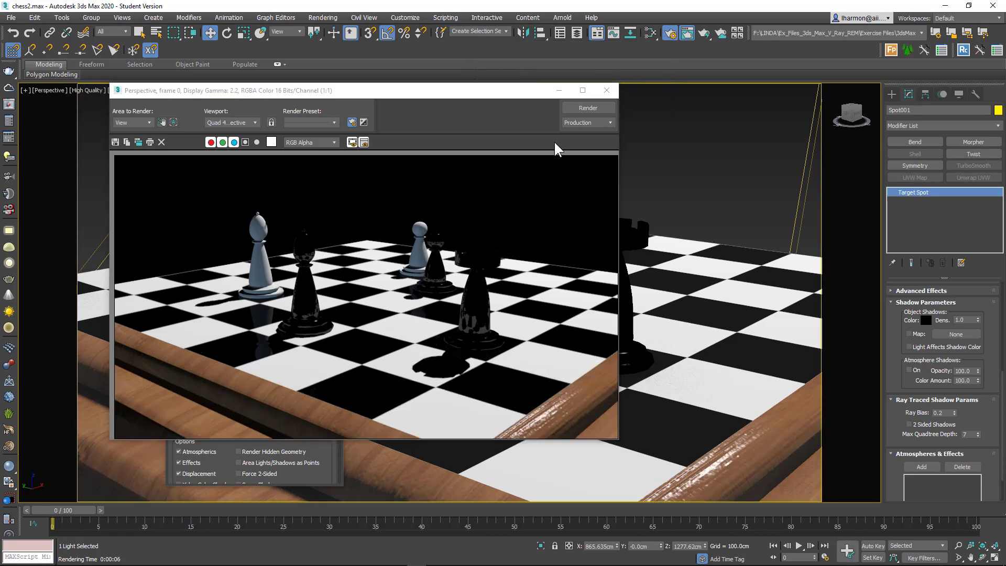
pyautogui.click(606, 91)
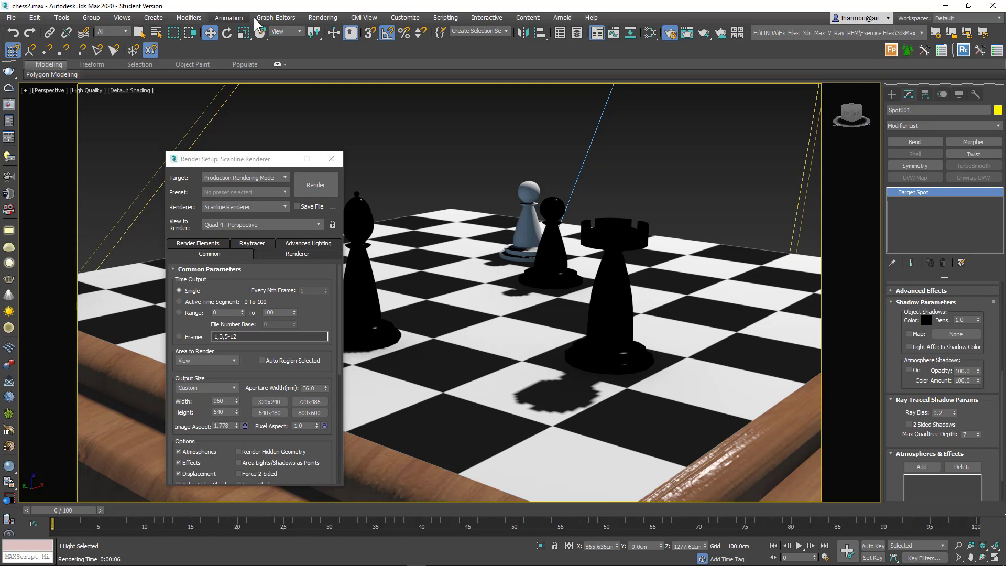
# Set the environment background colour to a very dark grey with RGB 10, 10, 10 and close Environment and Effects
pyautogui.click(310, 20)
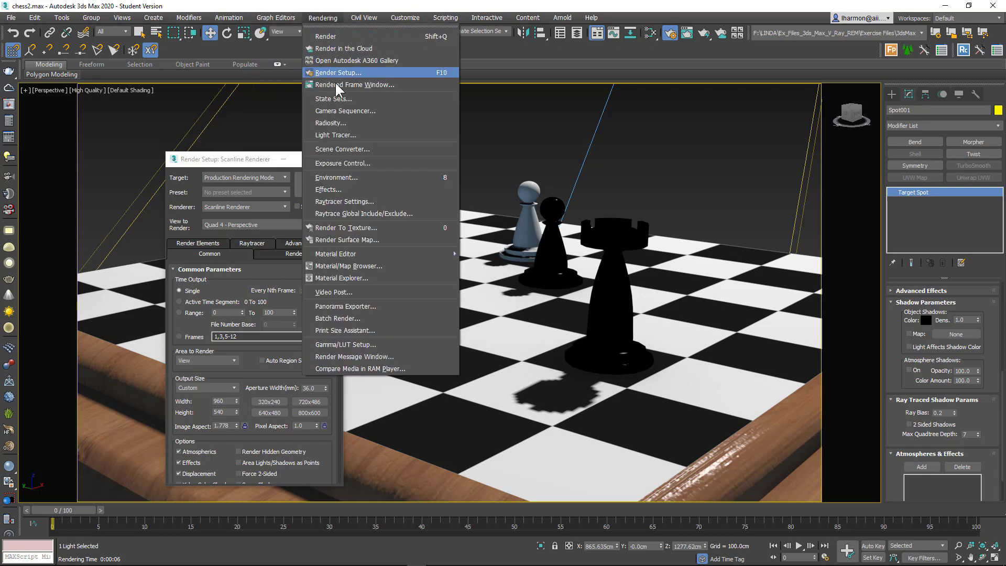
pyautogui.click(332, 177)
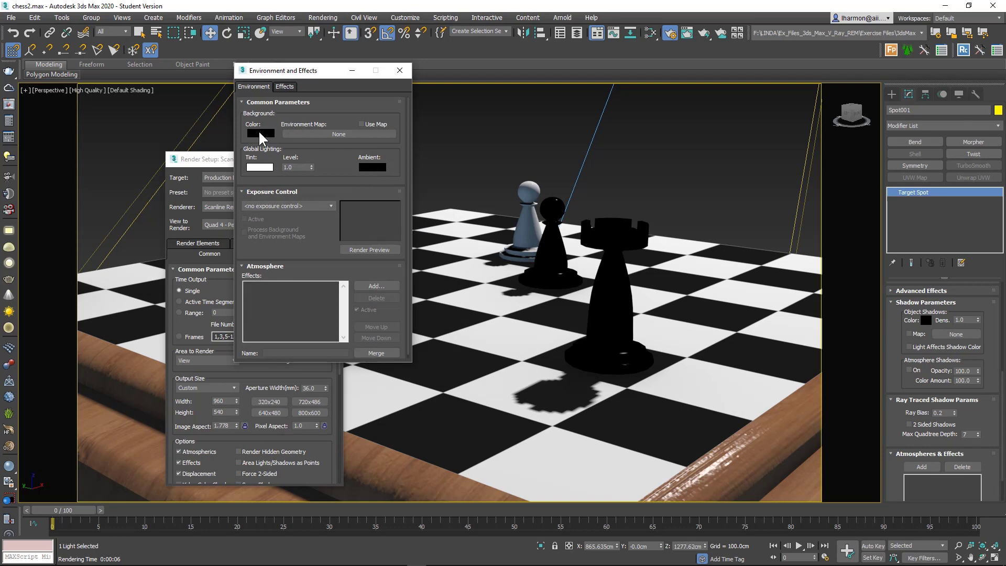
pyautogui.click(258, 134)
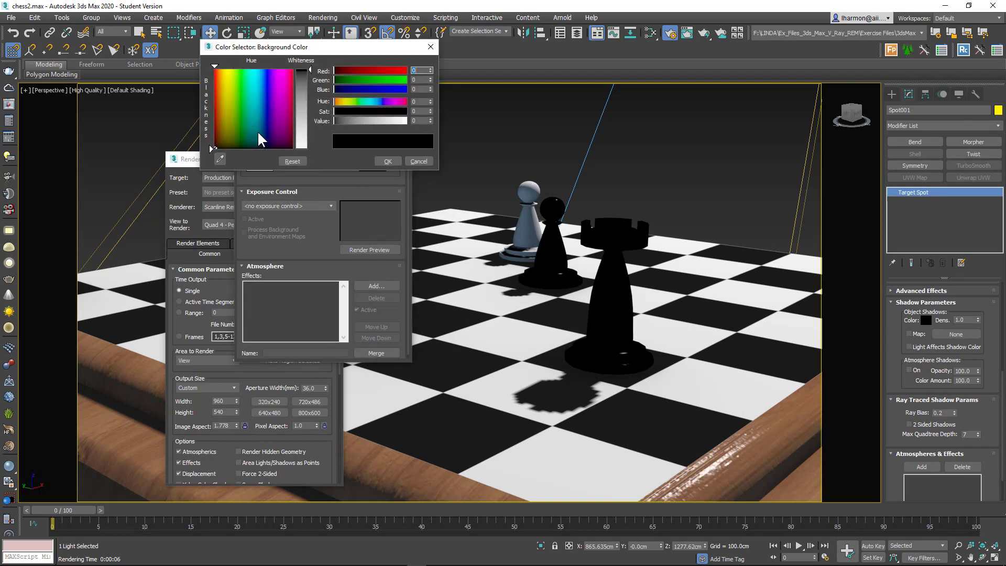
pyautogui.moveTo(310, 68); pyautogui.dragTo(310, 71)
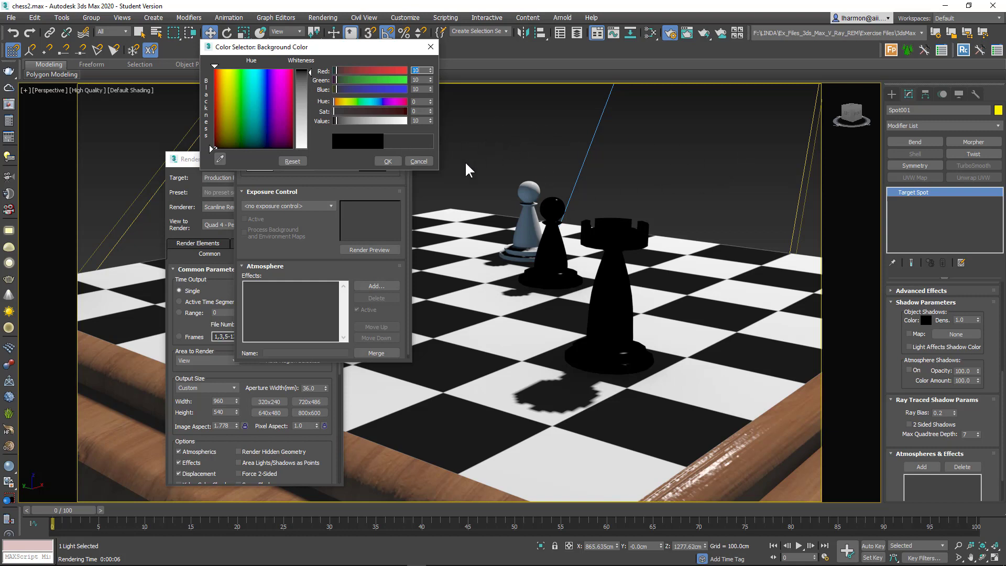
pyautogui.click(388, 161)
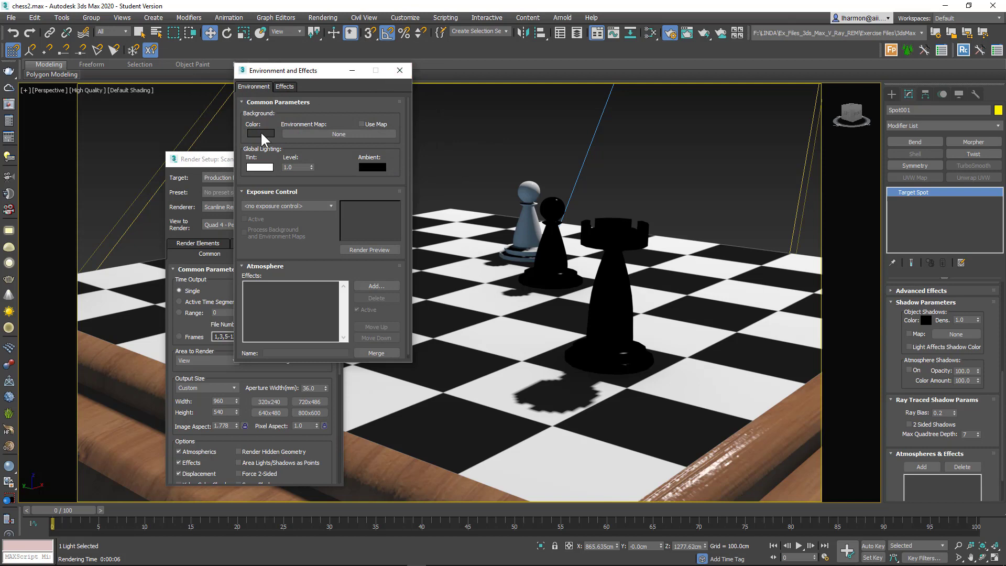
pyautogui.click(400, 70)
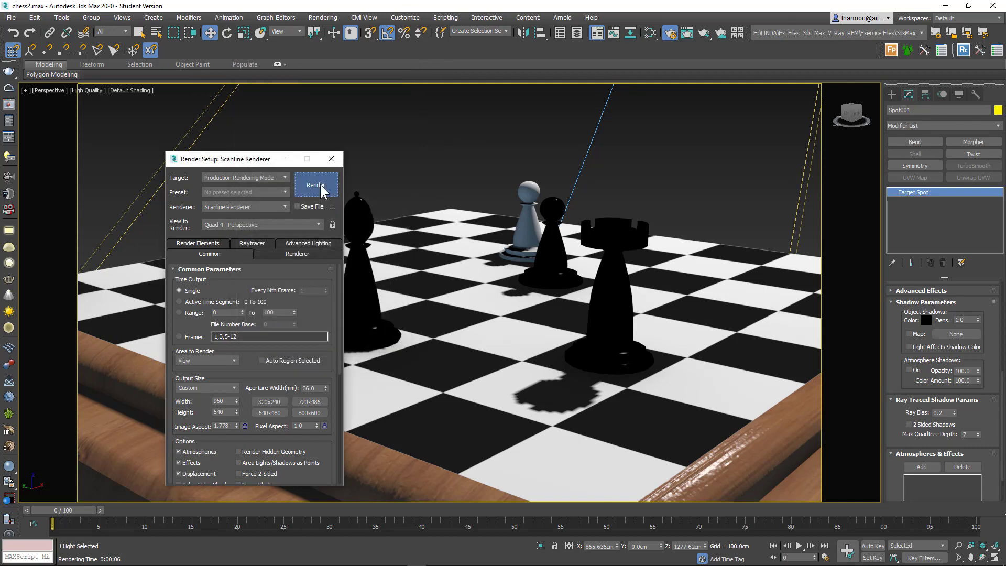
# Render the close-up and a wider view of the board against the new background, then close the rendered frames and Render Setup
pyautogui.click(320, 186)
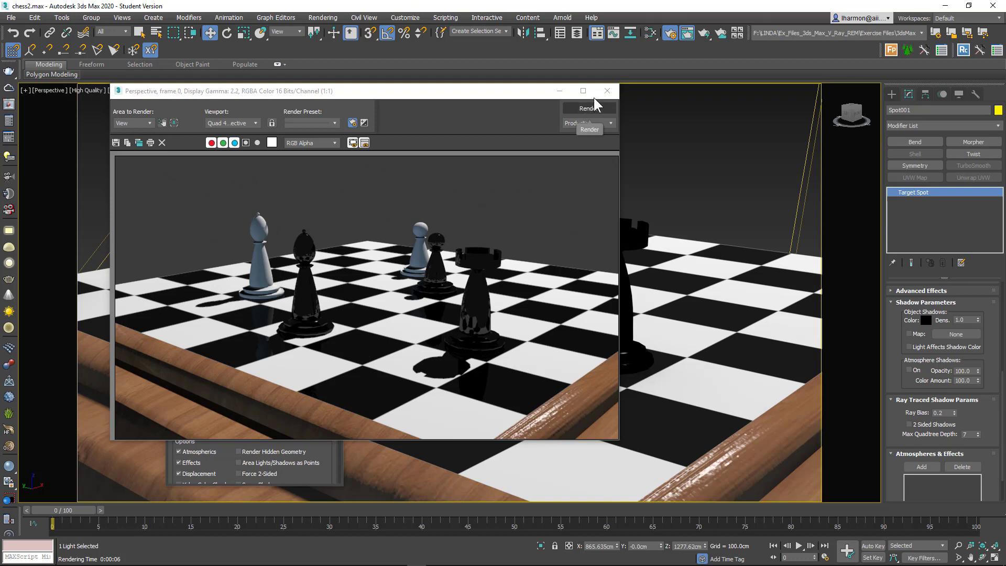
pyautogui.click(607, 91)
pyautogui.scroll(-3, 487, 346)
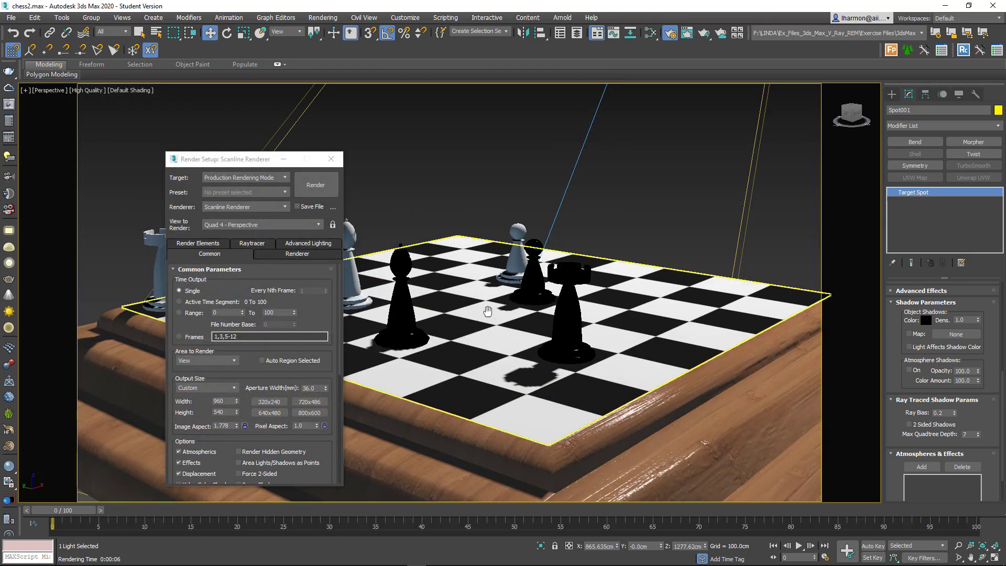
pyautogui.moveTo(493, 315); pyautogui.dragTo(479, 298, button='middle')
pyautogui.click(313, 189)
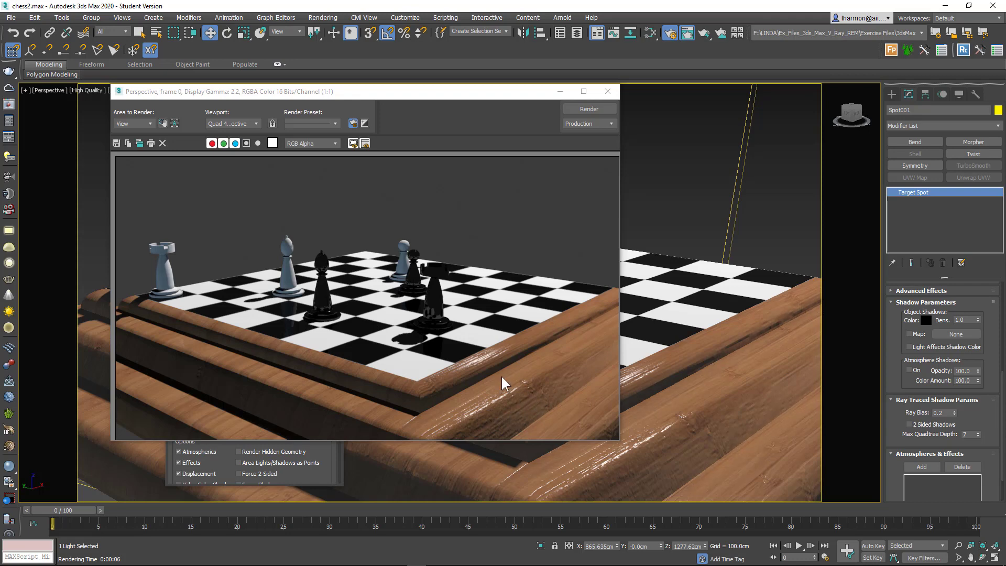
pyautogui.click(609, 90)
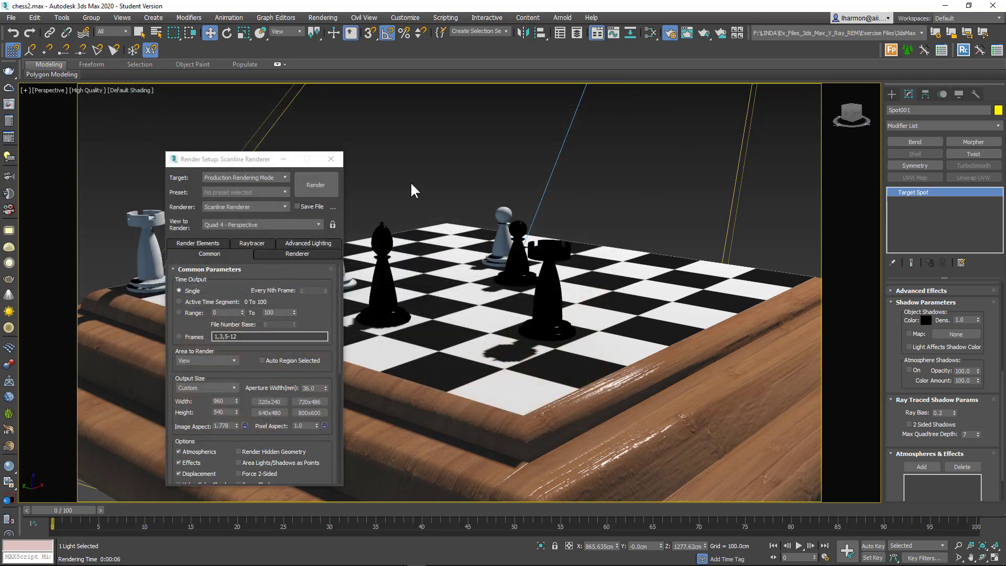
pyautogui.click(331, 159)
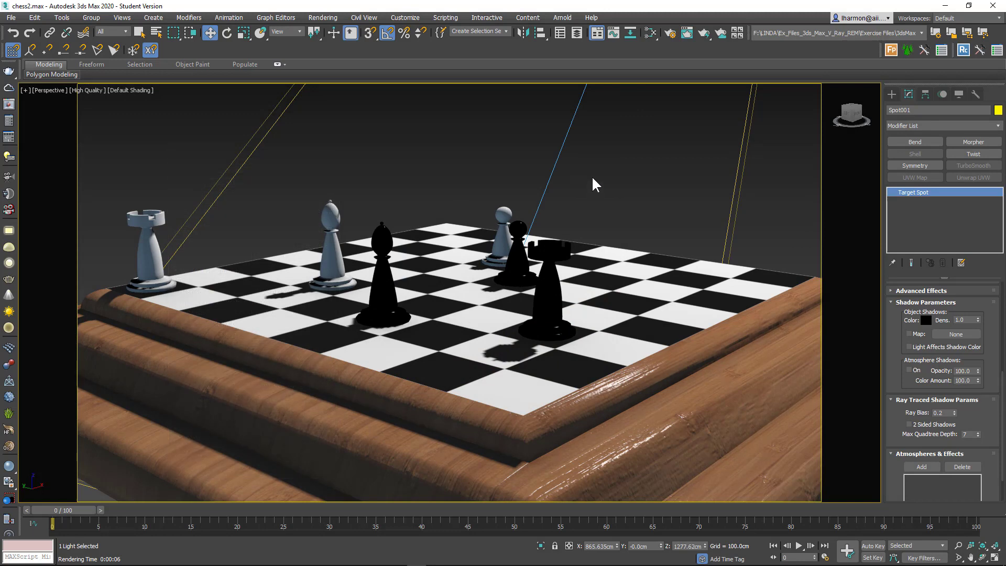
# Examine the whole lit chess scene and review the material node graph in the Slate Material Editor, then close the editor
pyautogui.scroll(-10, 621, 203)
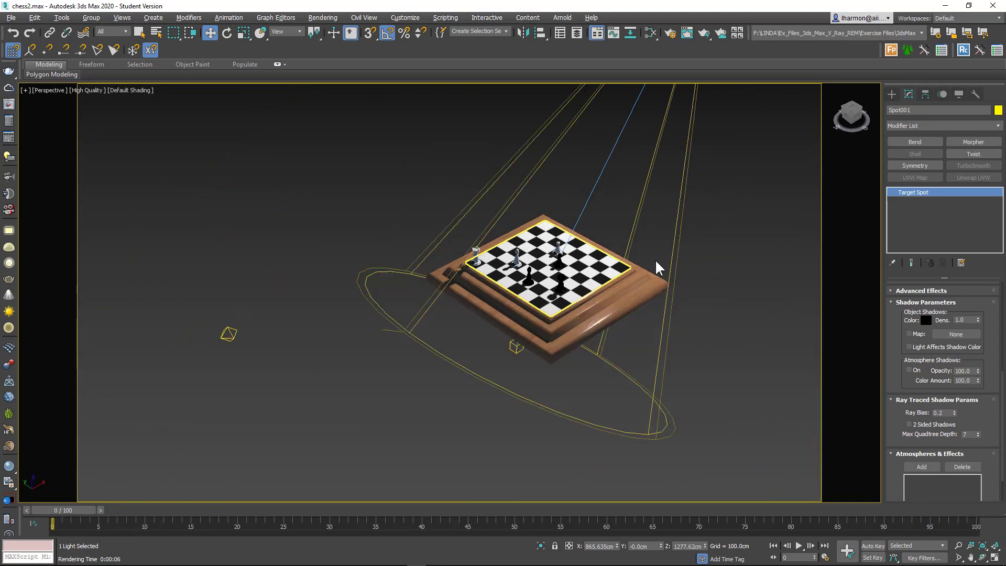
pyautogui.keyDown('alt'); pyautogui.moveTo(657, 262); pyautogui.dragTo(740, 245, button='middle'); pyautogui.keyUp('alt')
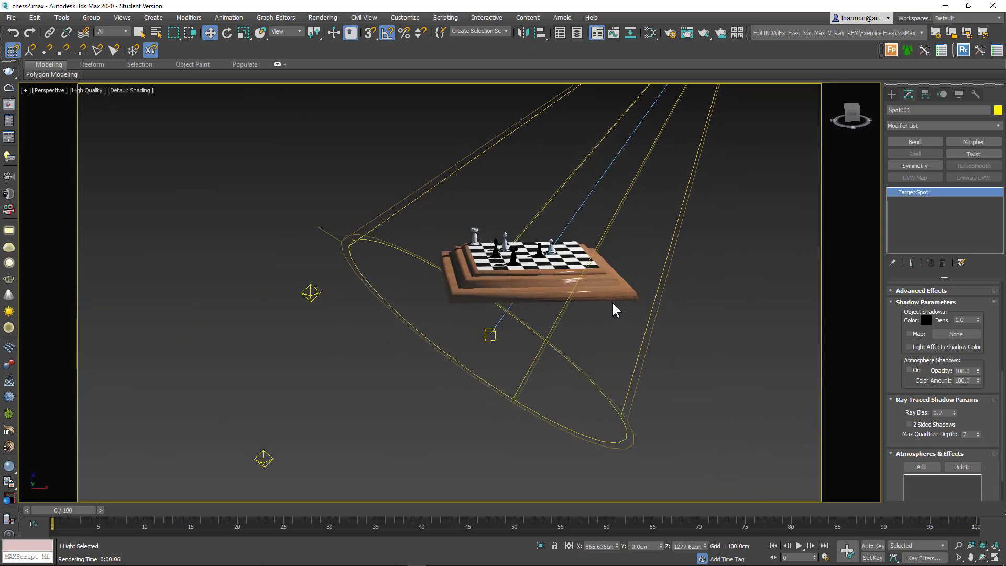
pyautogui.moveTo(614, 309); pyautogui.dragTo(577, 288, button='middle')
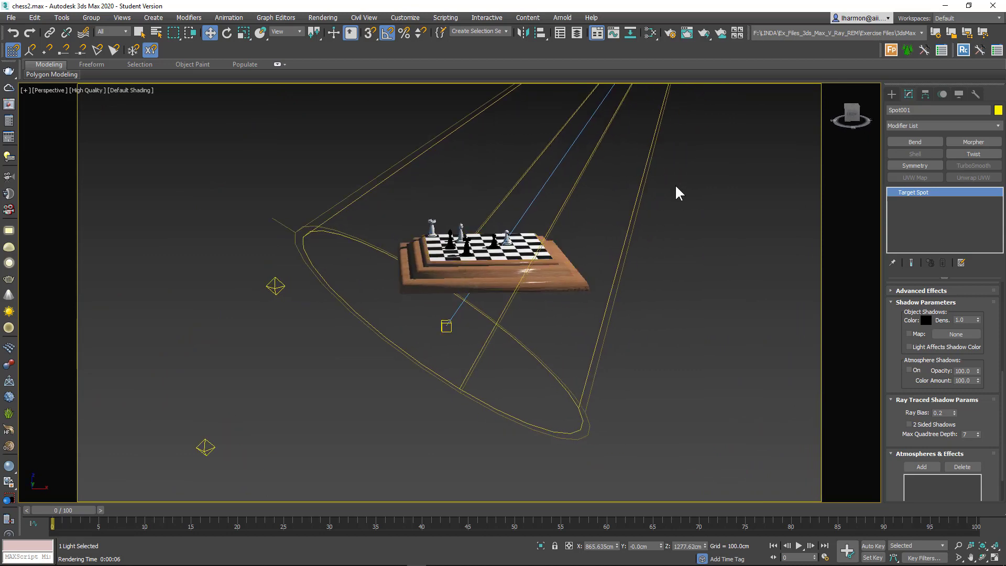
pyautogui.scroll(5, 464, 256)
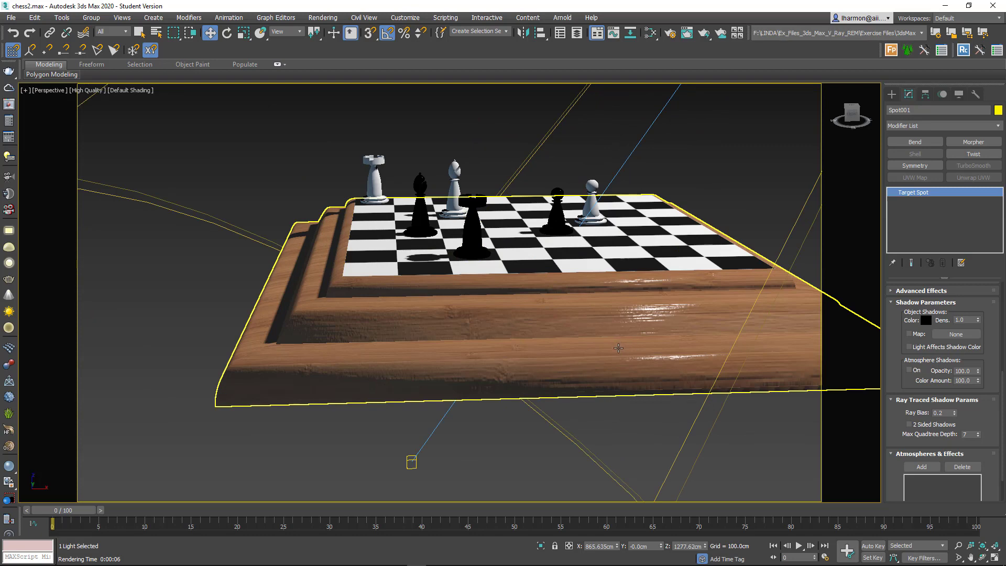
pyautogui.scroll(-5, 619, 348)
pyautogui.press('m')
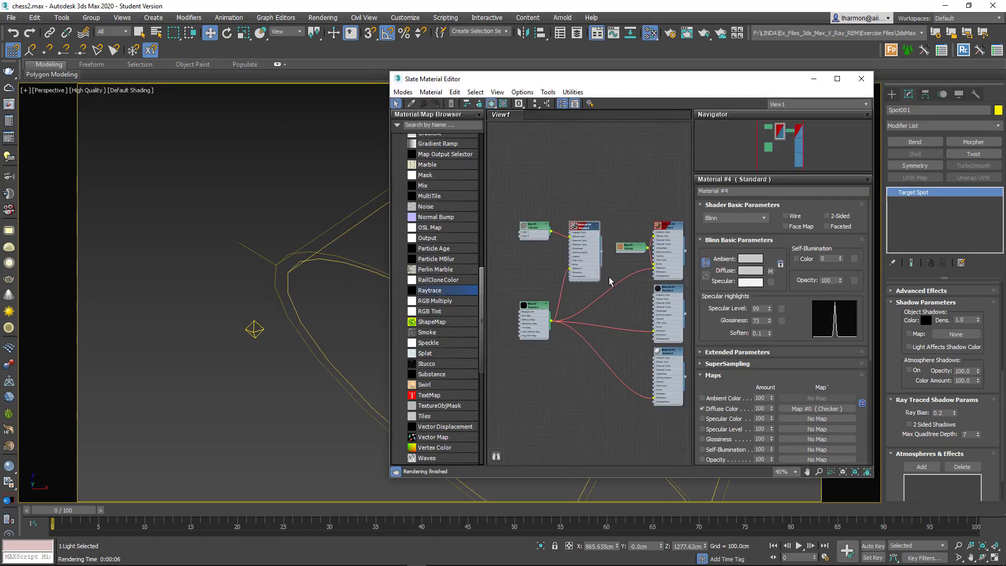
pyautogui.scroll(-3, 610, 282)
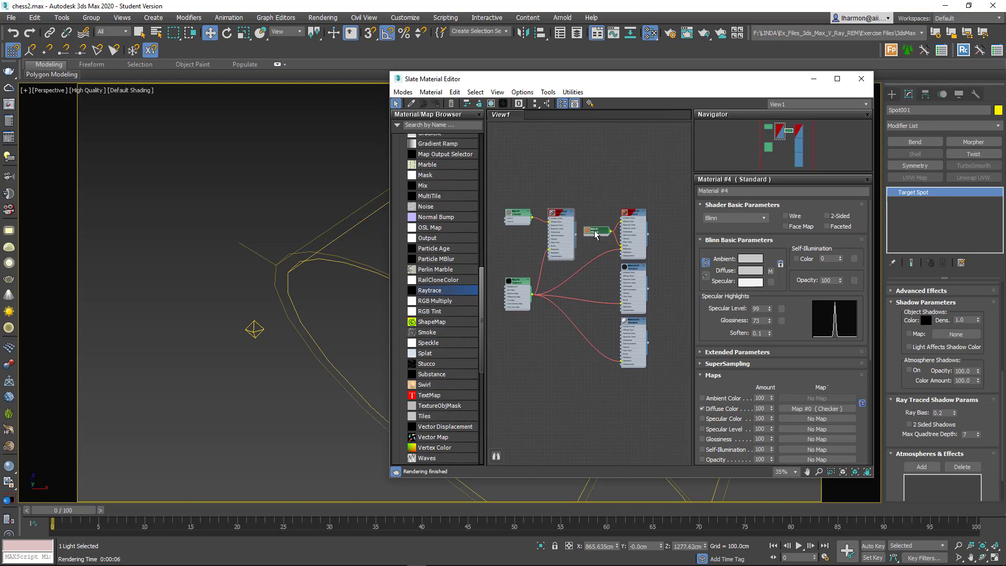
pyautogui.click(862, 80)
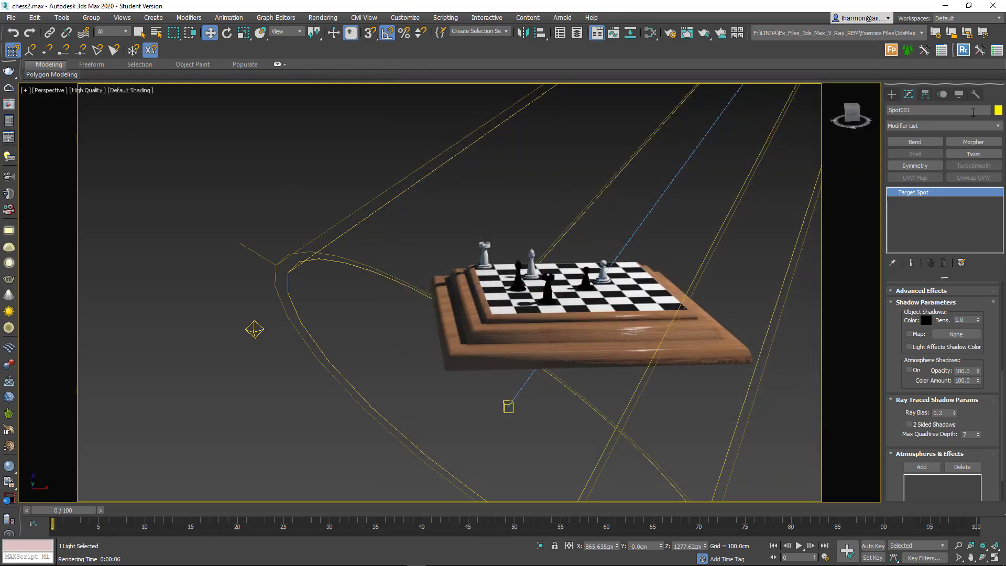